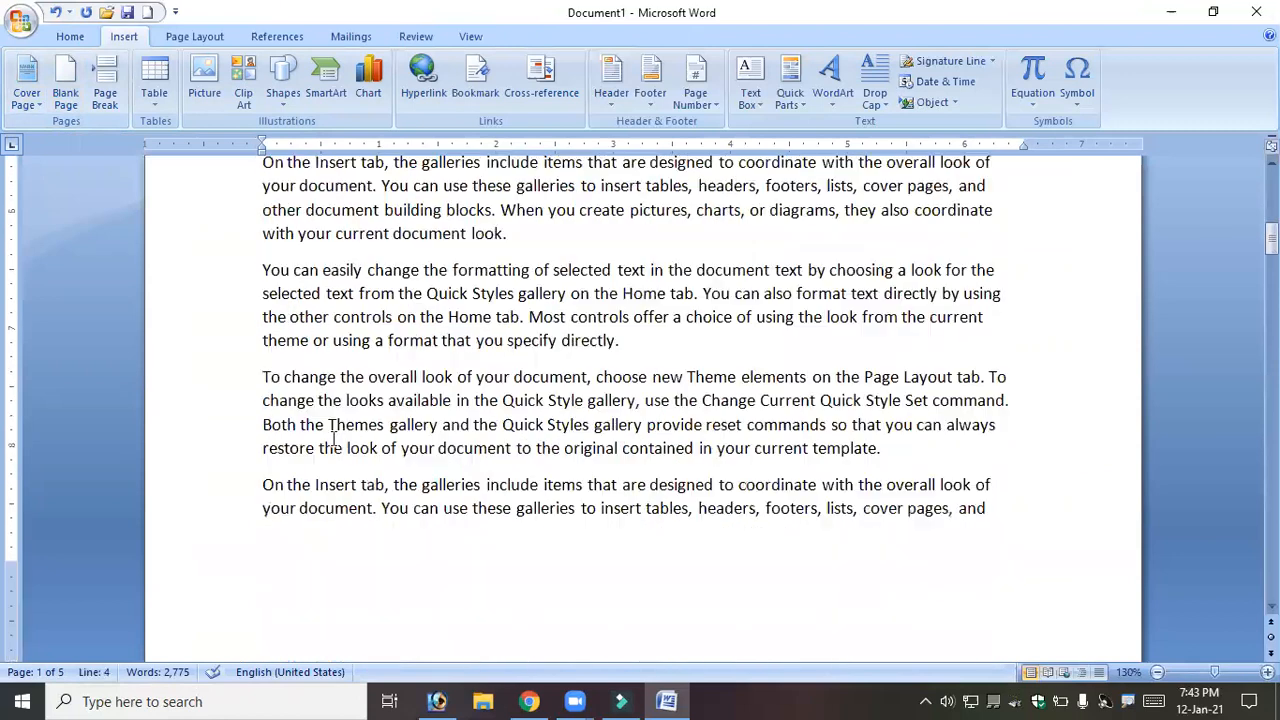
Start a new page after "cover pages, and" at the end of page 1.
{"action": "scroll", "coordinate": [364, 522], "scroll_direction": "down", "scroll_amount": 5}
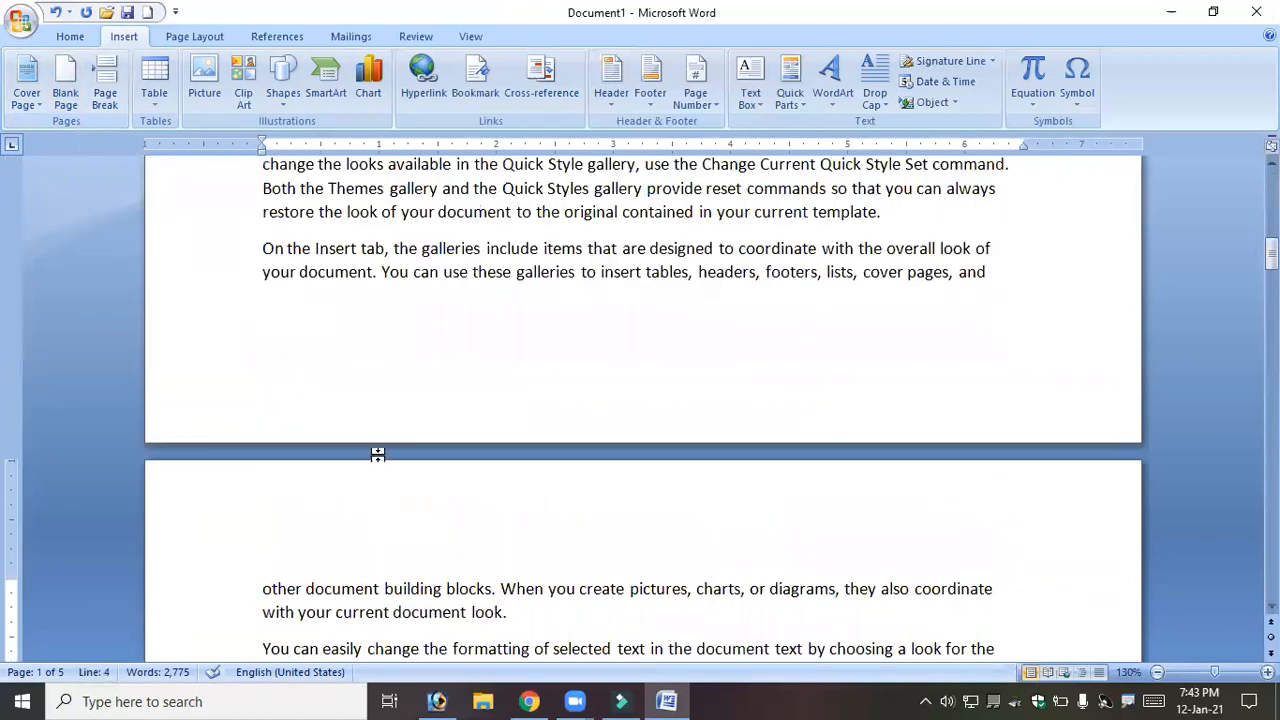
{"action": "left_click", "coordinate": [358, 272]}
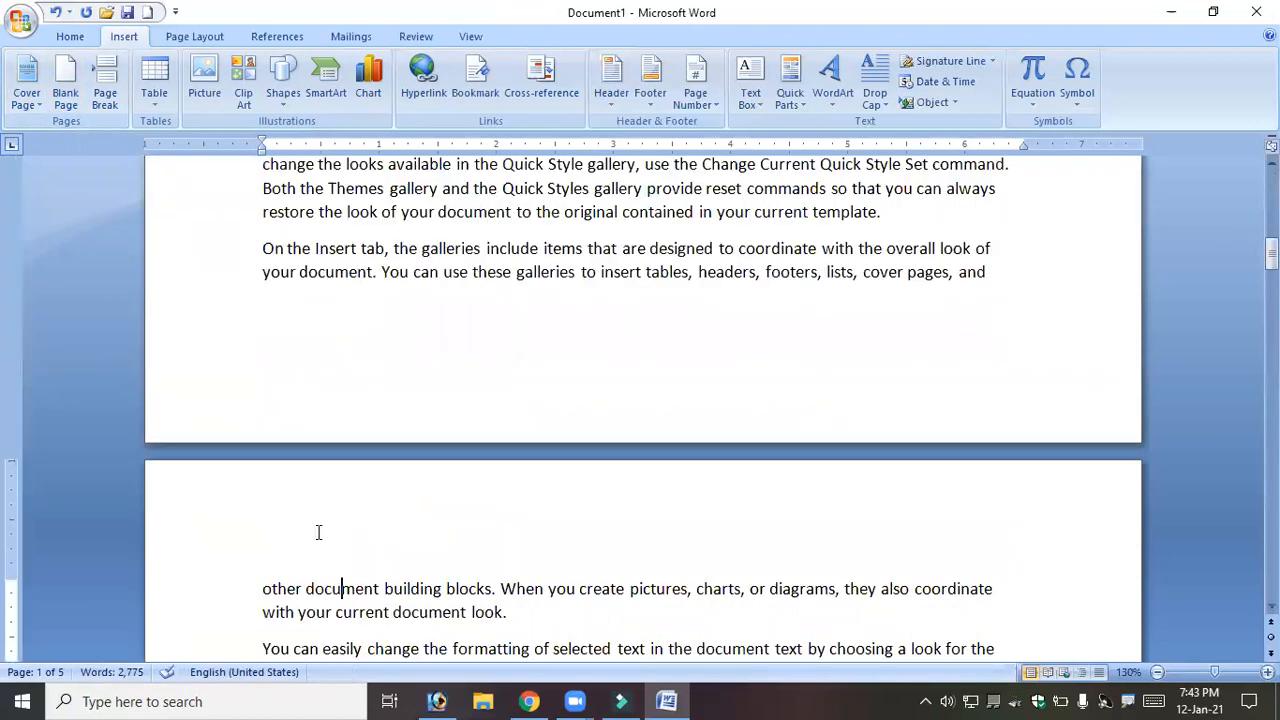
{"action": "left_click", "coordinate": [378, 568]}
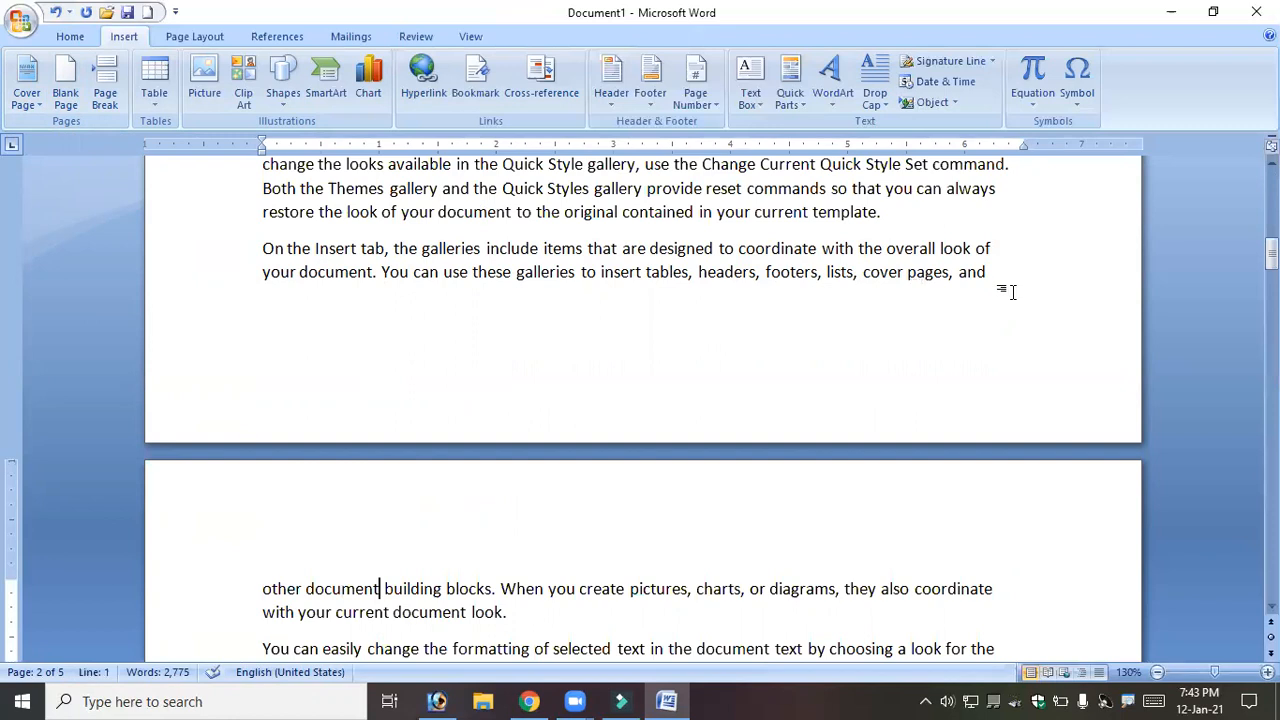
{"action": "left_click", "coordinate": [988, 271]}
{"action": "left_click", "coordinate": [66, 90]}
{"action": "scroll", "coordinate": [282, 536], "scroll_direction": "down", "scroll_amount": 2}
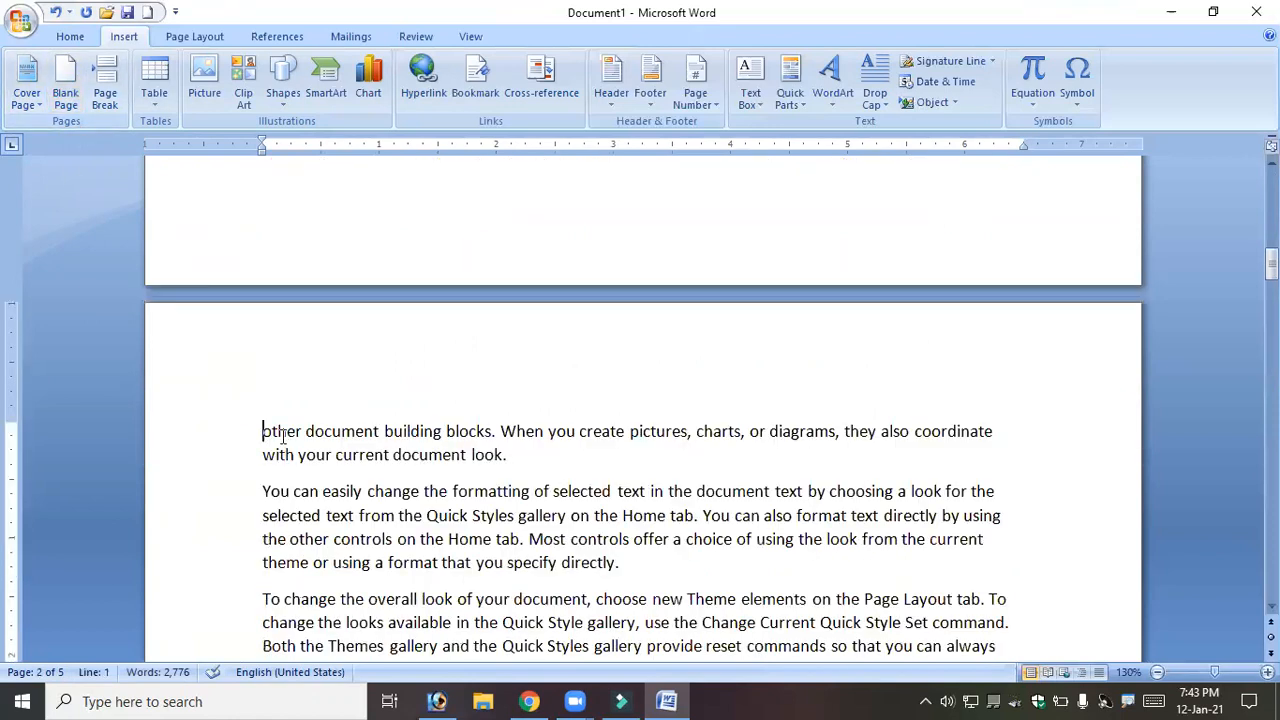
Insert a blank page before the text starting with "other document building blocks".
{"action": "left_click", "coordinate": [105, 86]}
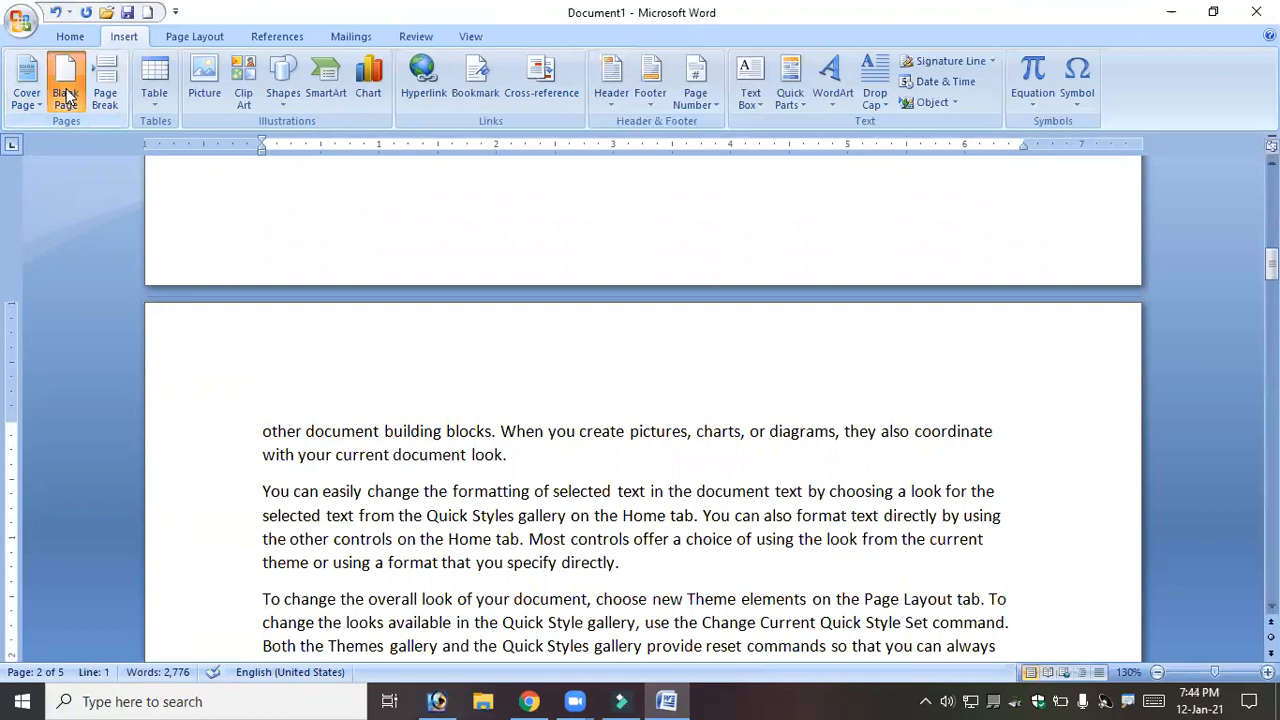
{"action": "scroll", "coordinate": [437, 509], "scroll_direction": "down", "scroll_amount": 5}
{"action": "scroll", "coordinate": [437, 509], "scroll_direction": "up", "scroll_amount": 3}
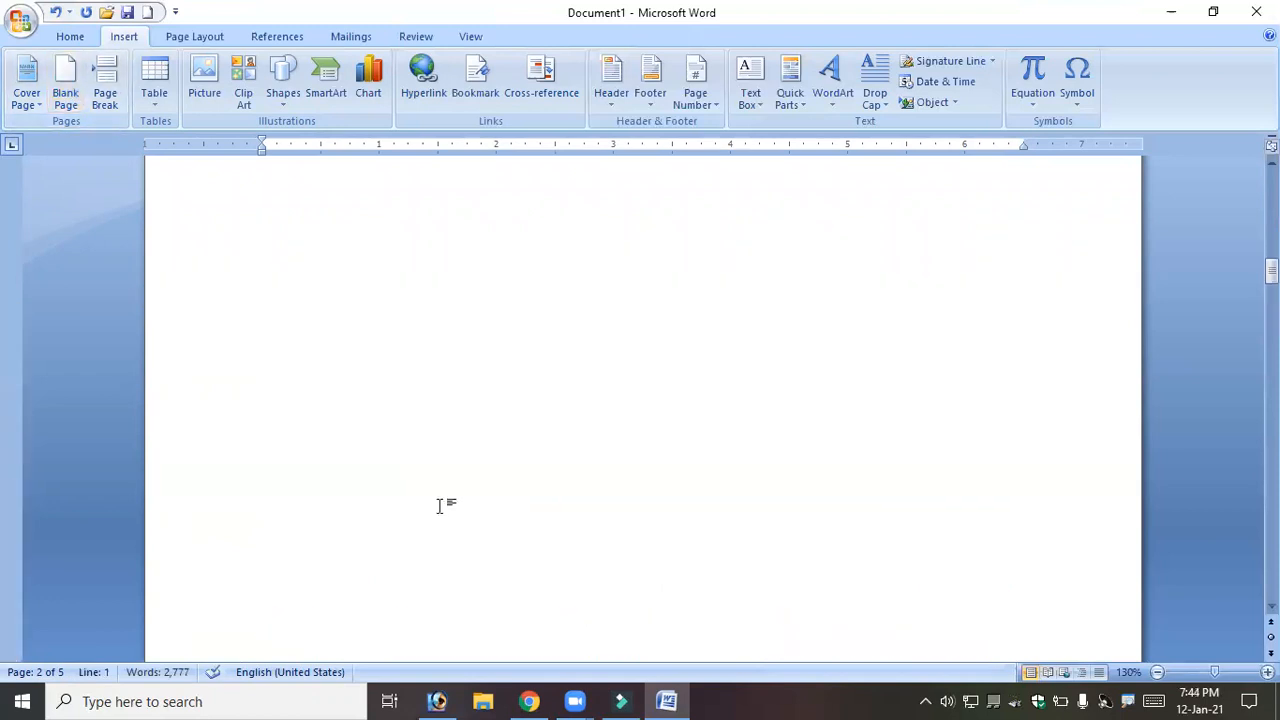
Examine the blank page between "cover pages, and" and the continuing text "other document building blocks".
{"action": "left_click", "coordinate": [463, 410]}
{"action": "scroll", "coordinate": [457, 425], "scroll_direction": "down", "scroll_amount": 2}
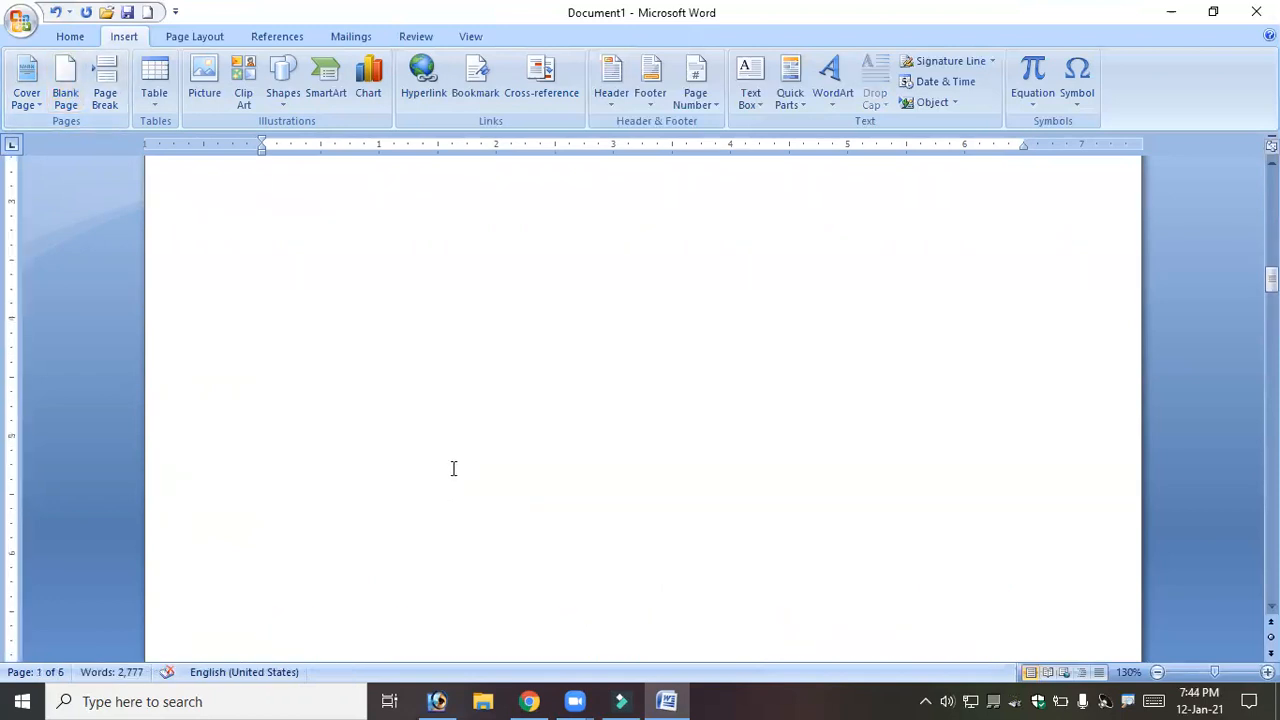
{"action": "scroll", "coordinate": [452, 472], "scroll_direction": "down", "scroll_amount": 3}
{"action": "scroll", "coordinate": [452, 472], "scroll_direction": "up", "scroll_amount": 13}
{"action": "scroll", "coordinate": [432, 534], "scroll_direction": "down", "scroll_amount": 6}
{"action": "left_click", "coordinate": [433, 536]}
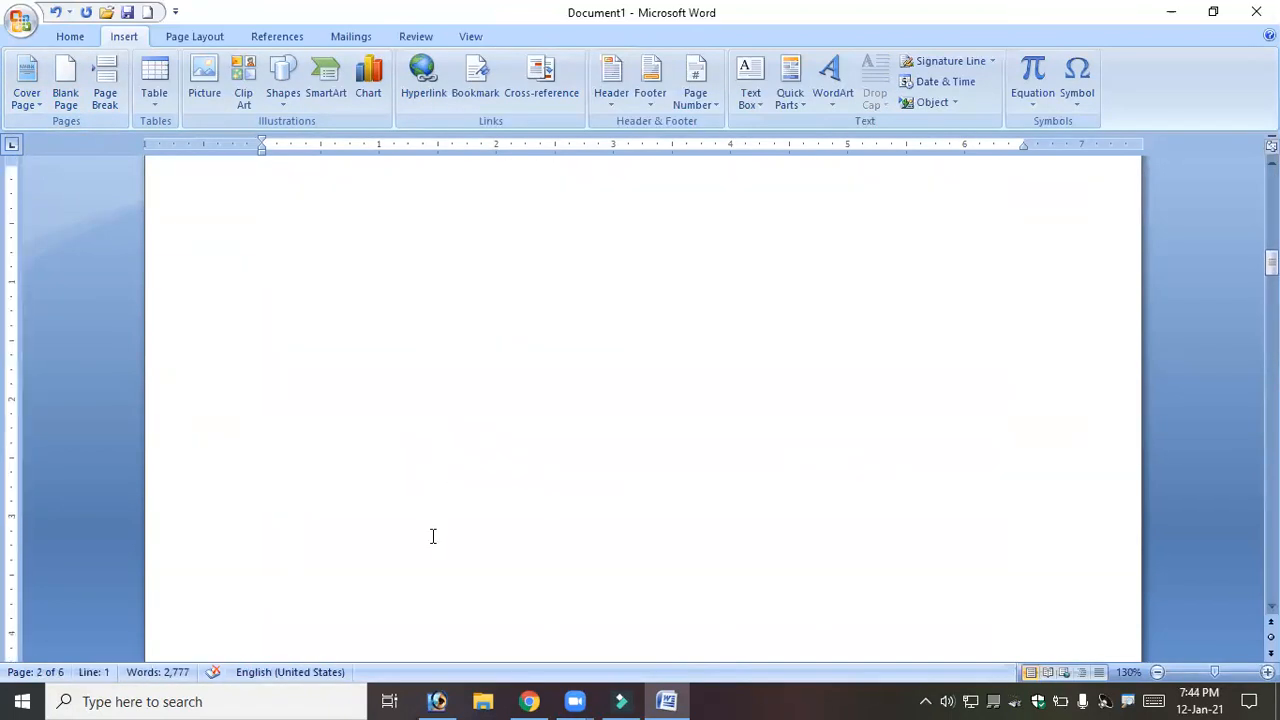
{"action": "scroll", "coordinate": [433, 536], "scroll_direction": "down", "scroll_amount": 5}
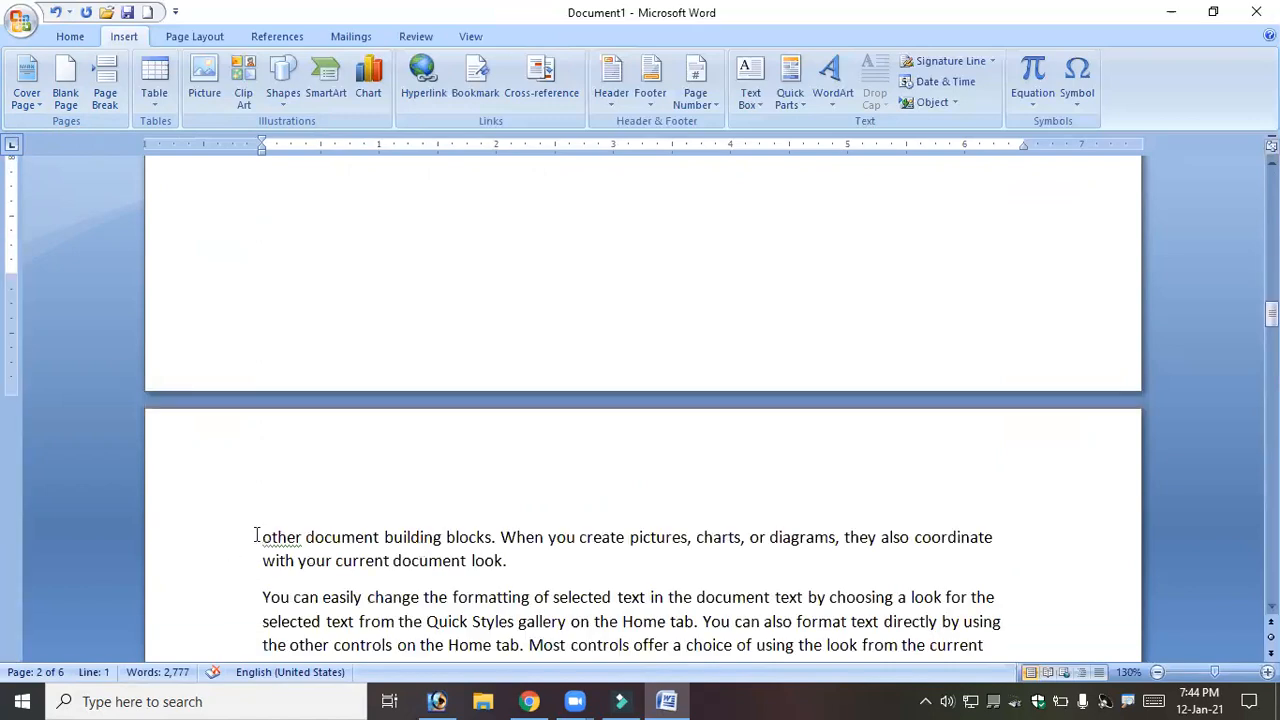
{"action": "left_click", "coordinate": [258, 537]}
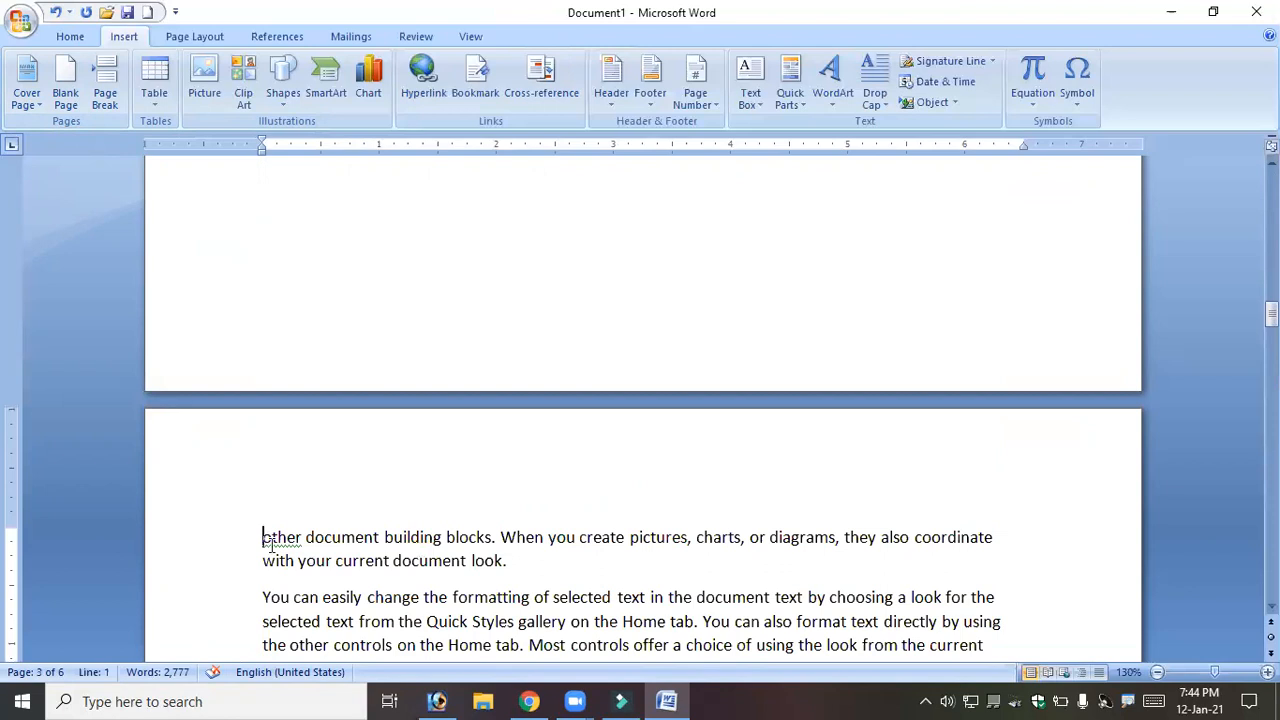
{"action": "left_click", "coordinate": [80, 102]}
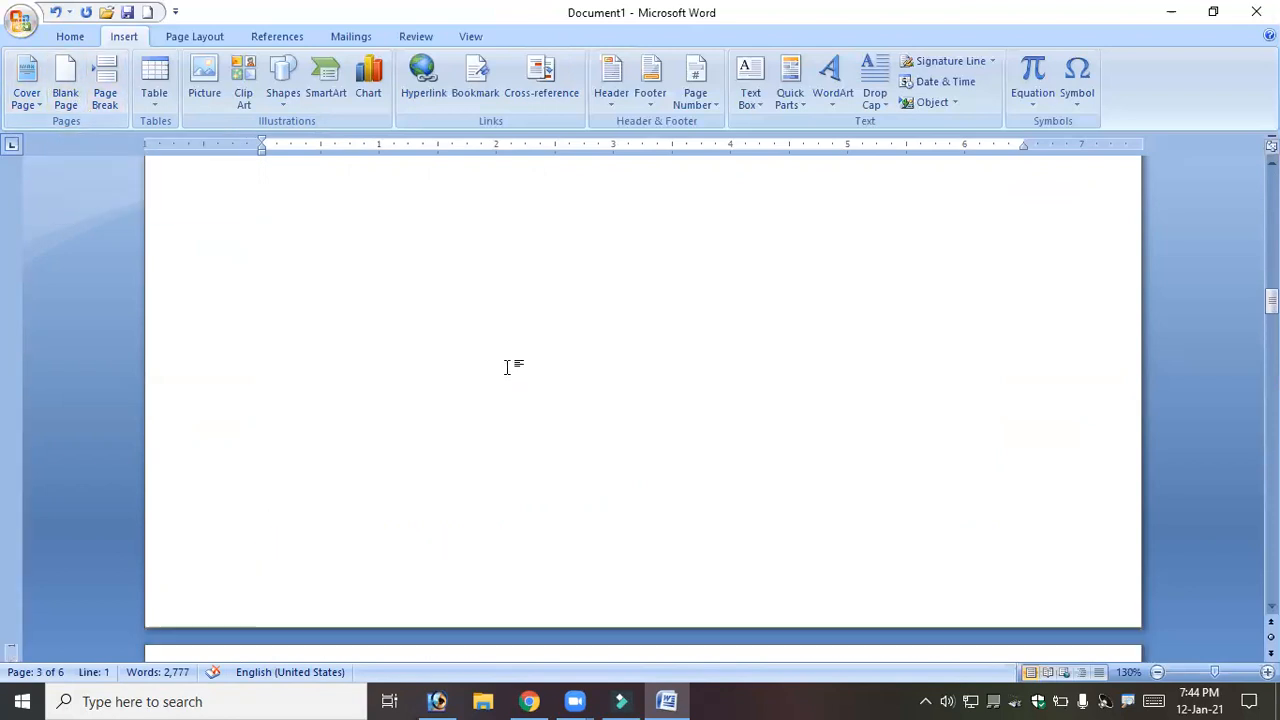
{"action": "scroll", "coordinate": [507, 367], "scroll_direction": "up", "scroll_amount": 5}
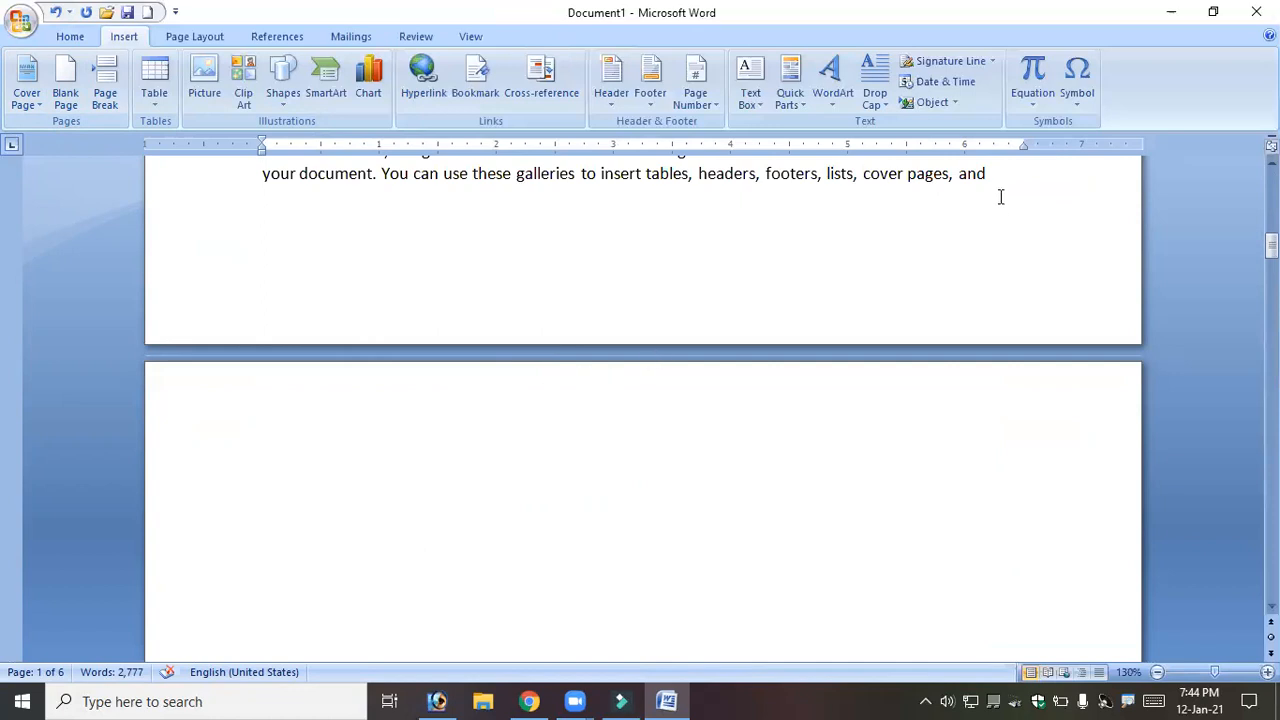
{"action": "scroll", "coordinate": [814, 346], "scroll_direction": "down", "scroll_amount": 4}
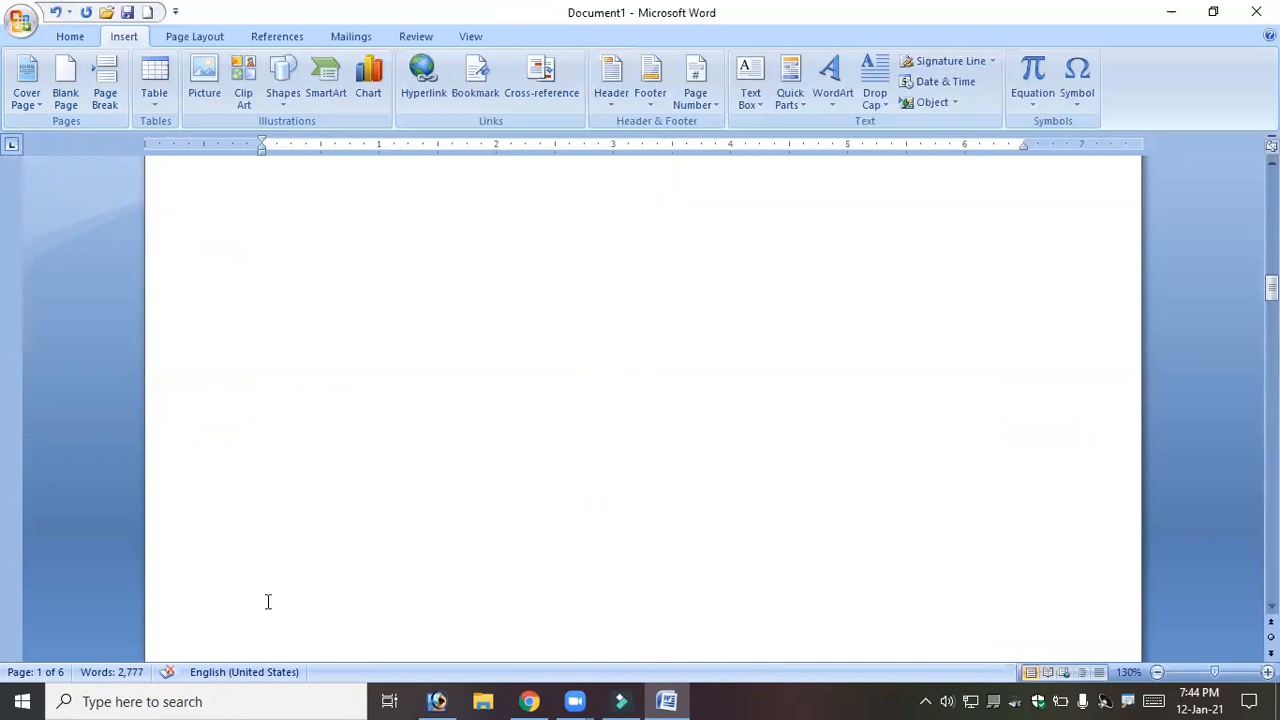
{"action": "scroll", "coordinate": [262, 607], "scroll_direction": "down", "scroll_amount": 3}
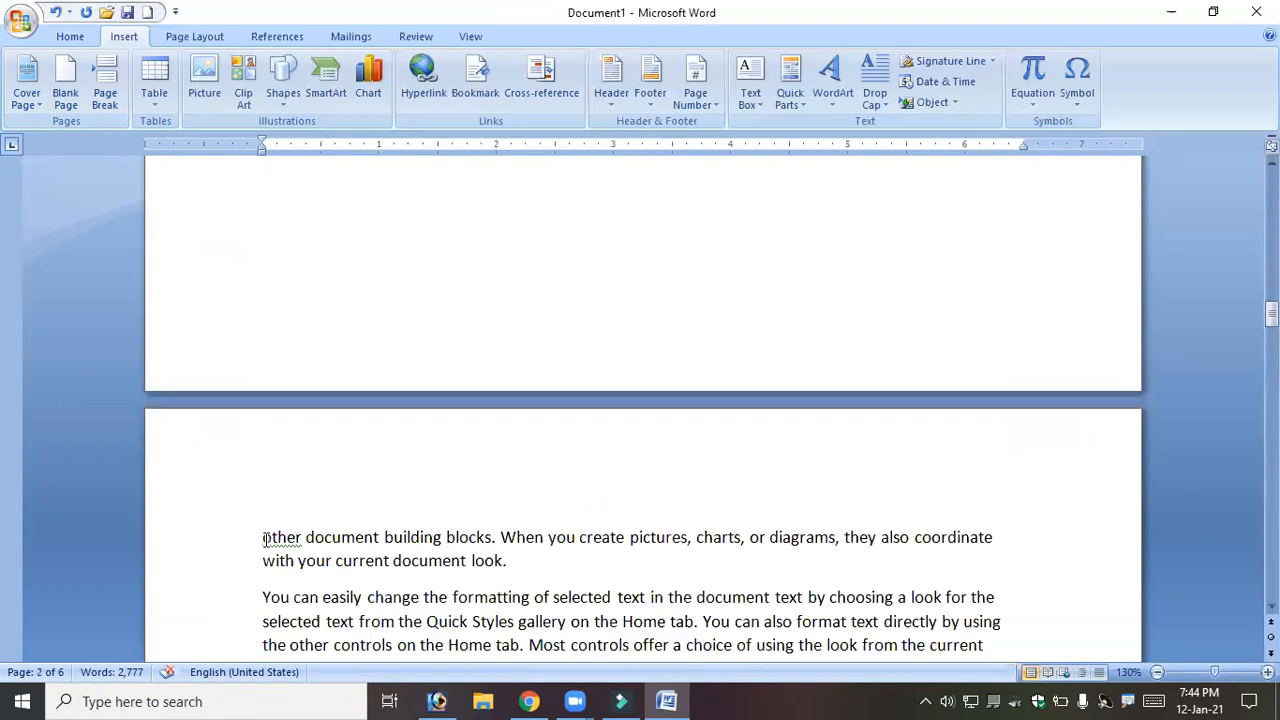
Remove the blank page and the extra break before "other document building blocks".
{"action": "left_click", "coordinate": [264, 537]}
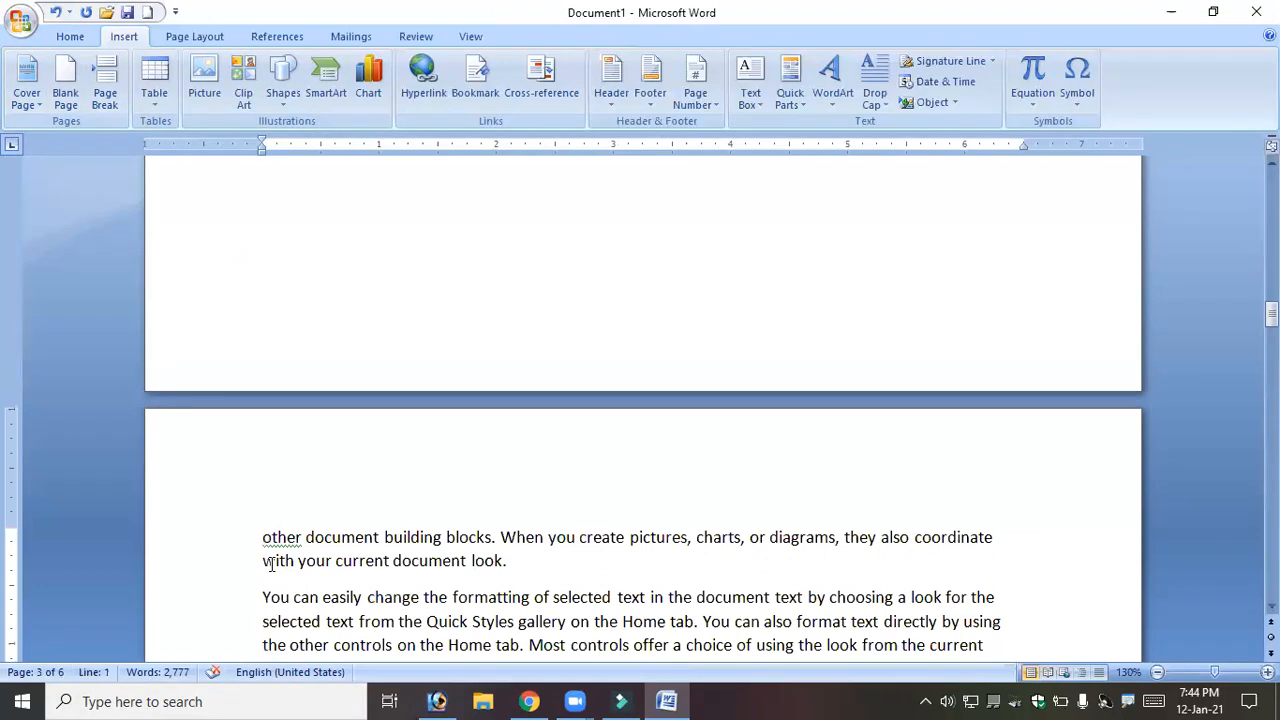
{"action": "key", "text": "BackSpace"}
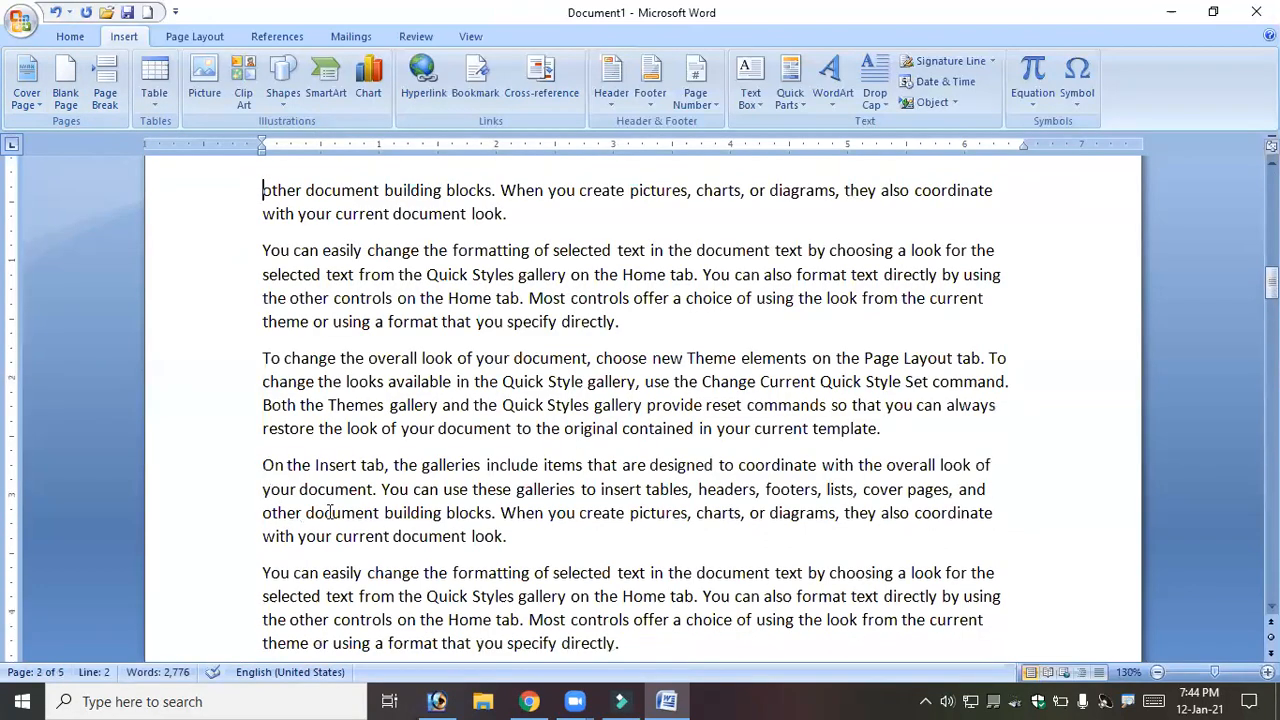
{"action": "scroll", "coordinate": [456, 577], "scroll_direction": "up", "scroll_amount": 2}
{"action": "scroll", "coordinate": [545, 382], "scroll_direction": "up", "scroll_amount": 2}
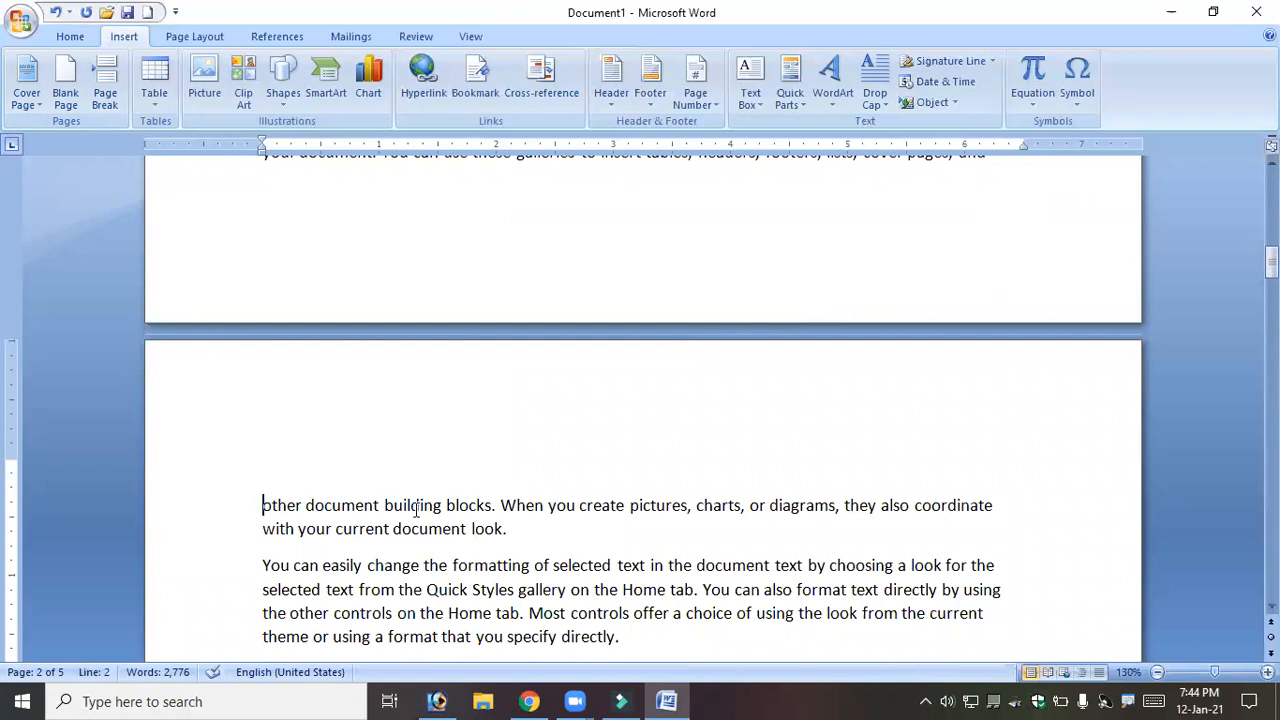
{"action": "key", "text": "BackSpace"}
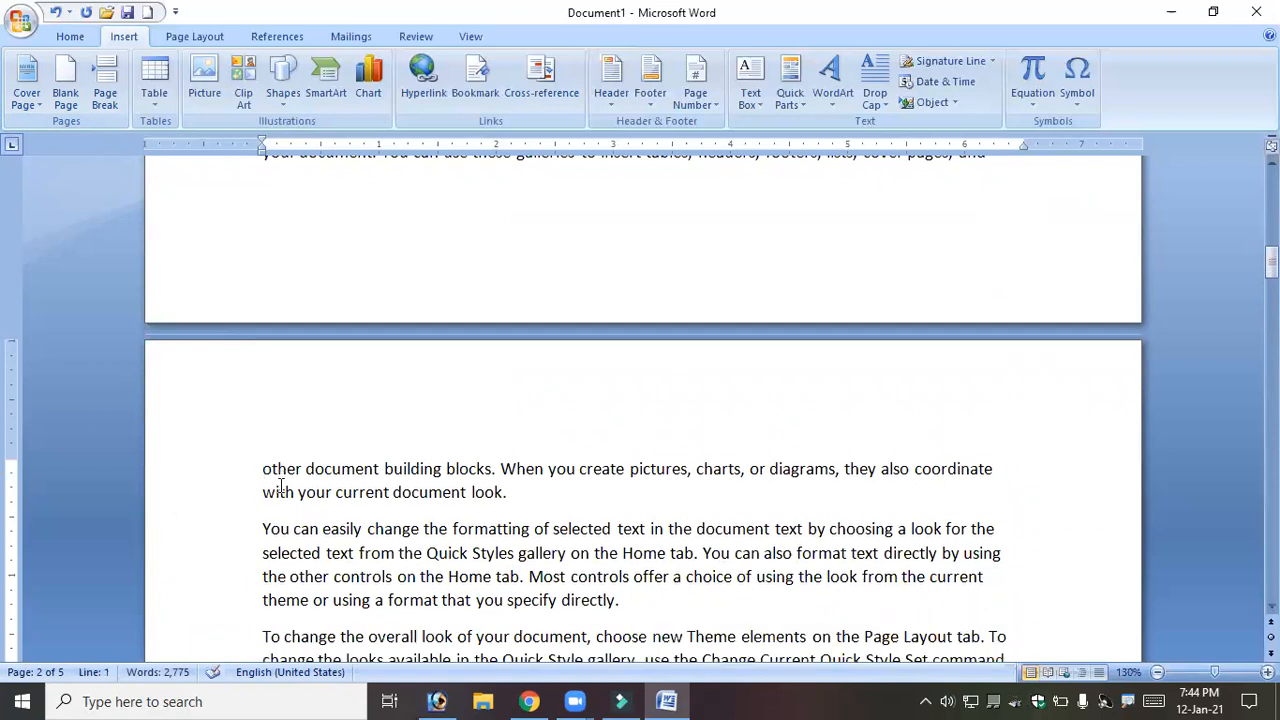
Delete the entire contents of the document.
{"action": "key", "text": "ctrl+a"}
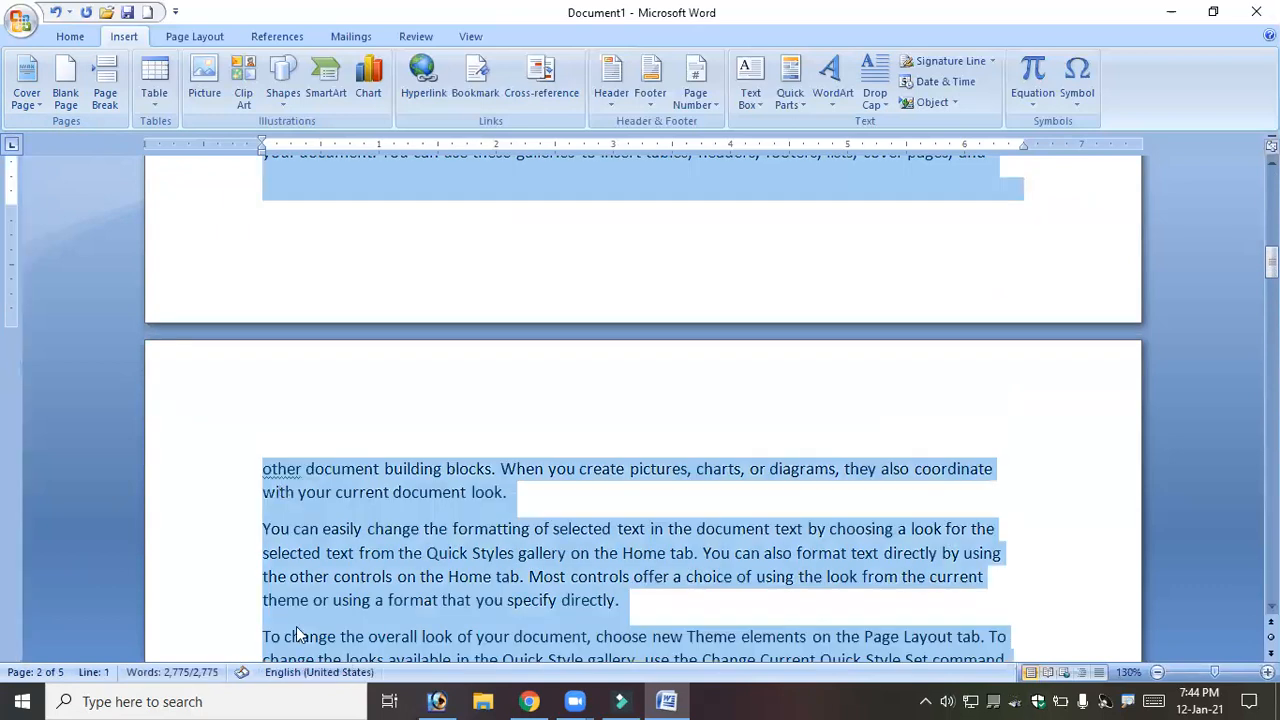
{"action": "key", "text": "Delete"}
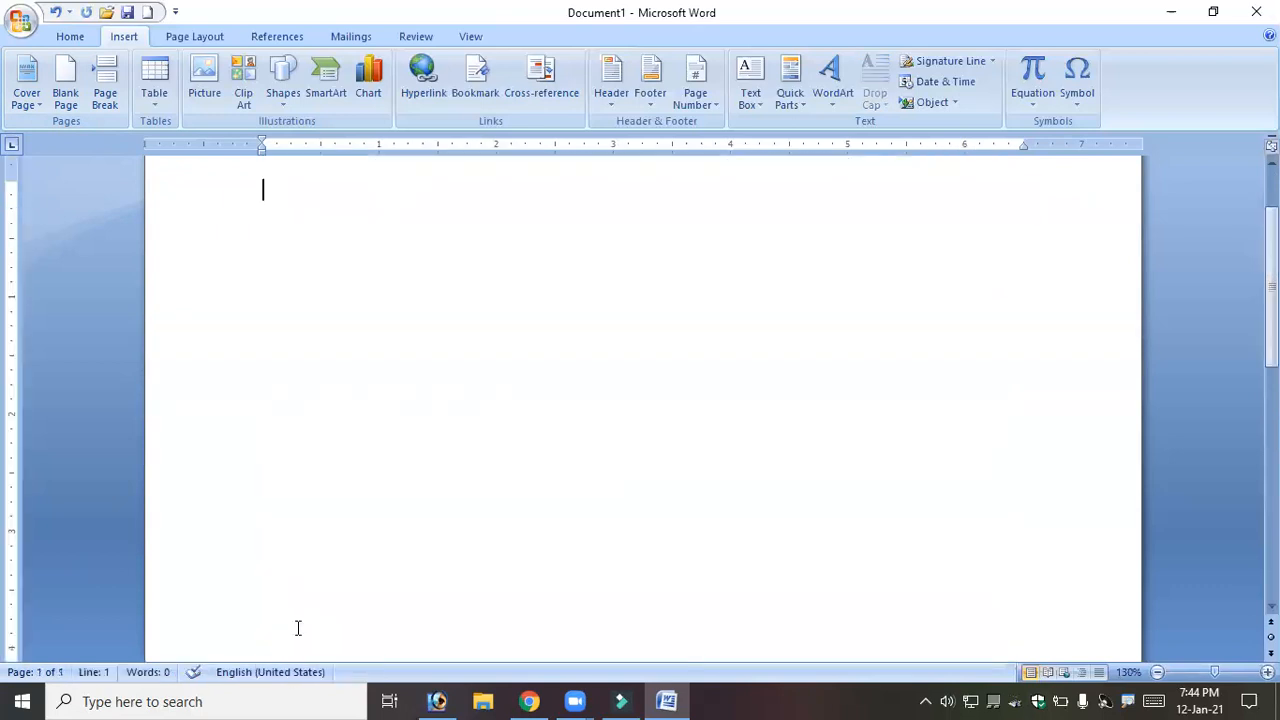
{"action": "scroll", "coordinate": [298, 630], "scroll_direction": "up", "scroll_amount": 2}
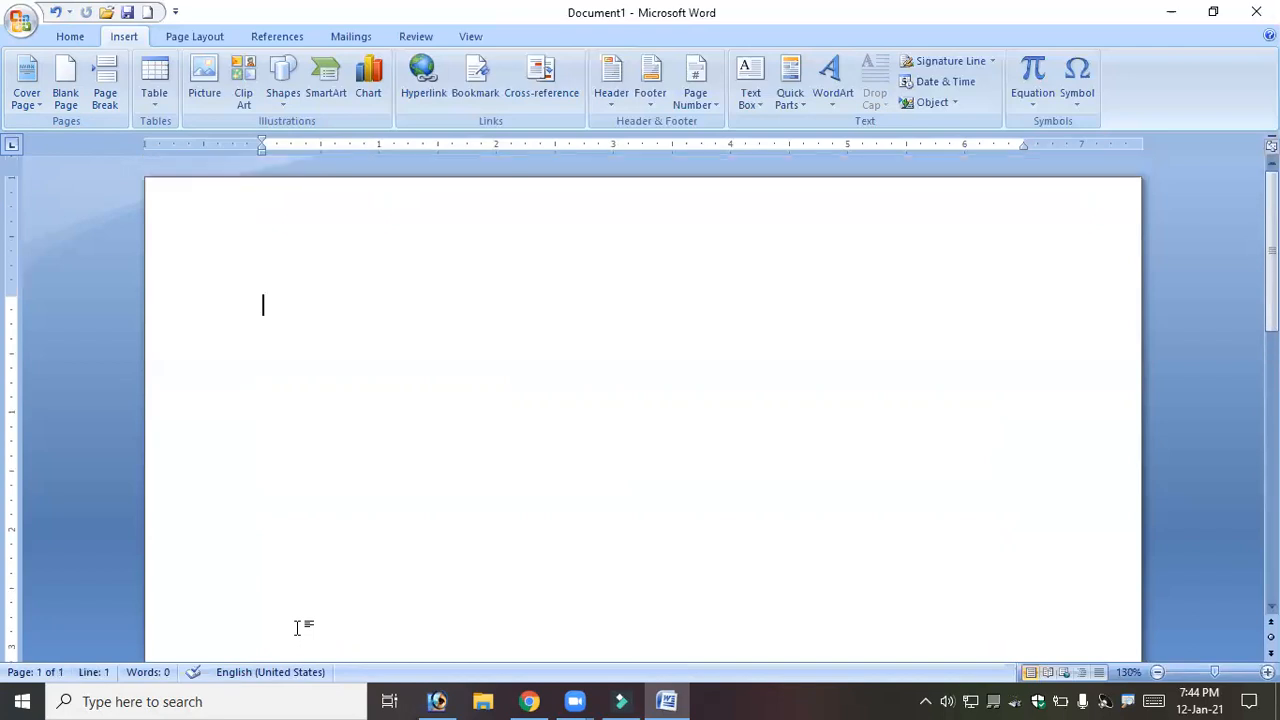
Enter six lines of sample text: "Sdfsadfsdf", "Sdfs", "Dfsdf", "Sadfsfd", "Sfasdf" and "sdf".
{"action": "type", "text": "sdfsadfsdf"}
{"action": "key", "text": "Return"}
{"action": "type", "text": "sdfs"}
{"action": "key", "text": "Return"}
{"action": "type", "text": "dfsdf"}
{"action": "key", "text": "Return"}
{"action": "type", "text": "sadfsfd"}
{"action": "key", "text": "Return"}
{"action": "type", "text": "sfasdf"}
{"action": "key", "text": "Return"}
{"action": "type", "text": "sdf"}
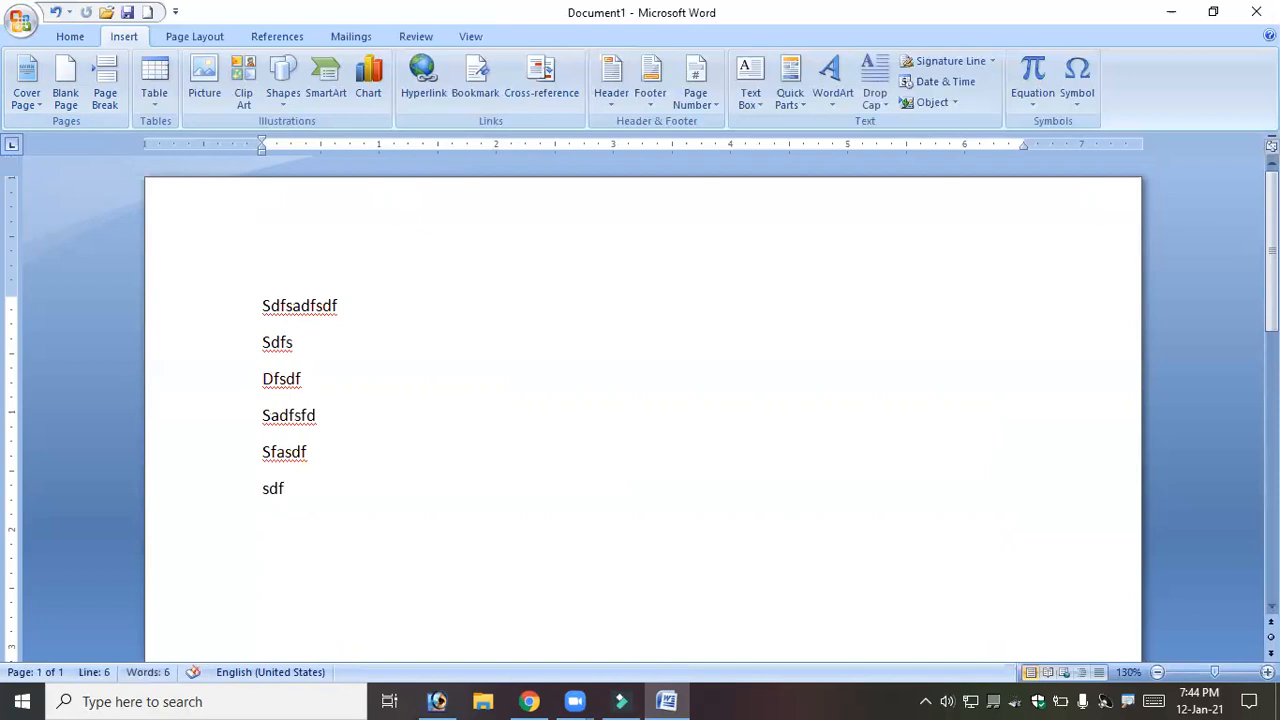
{"action": "left_click", "coordinate": [278, 323]}
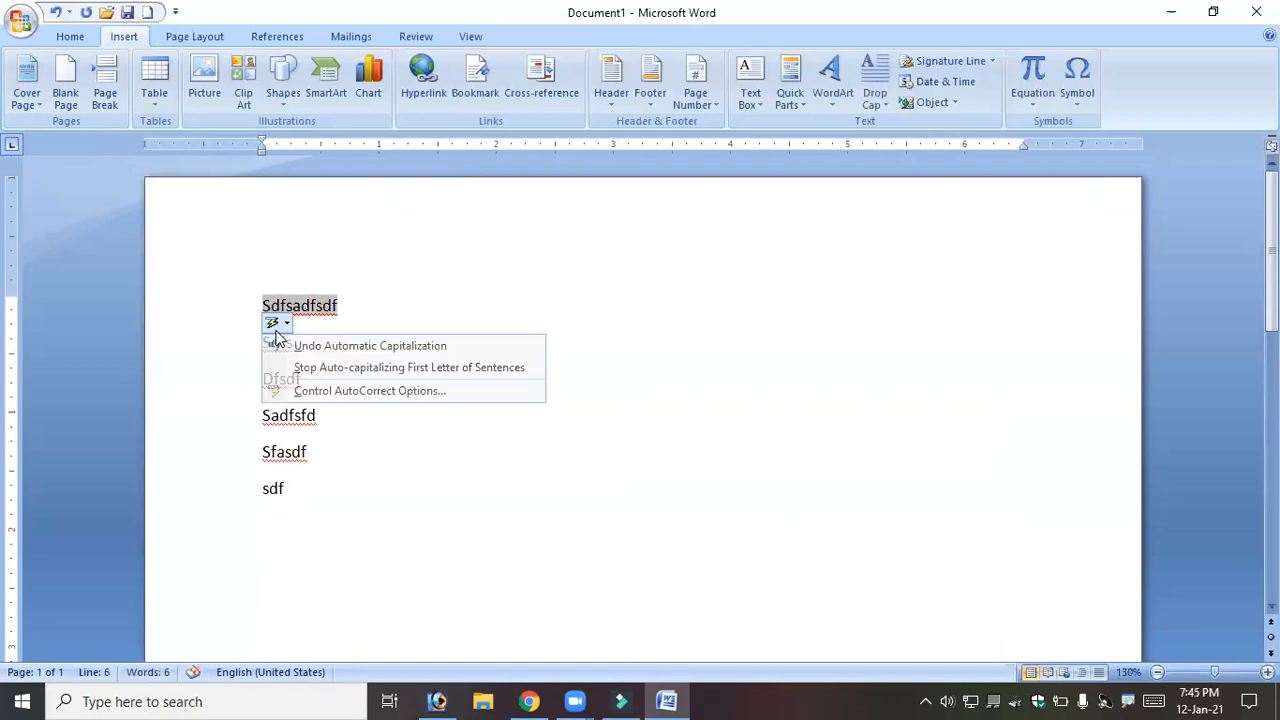
{"action": "left_click", "coordinate": [435, 285]}
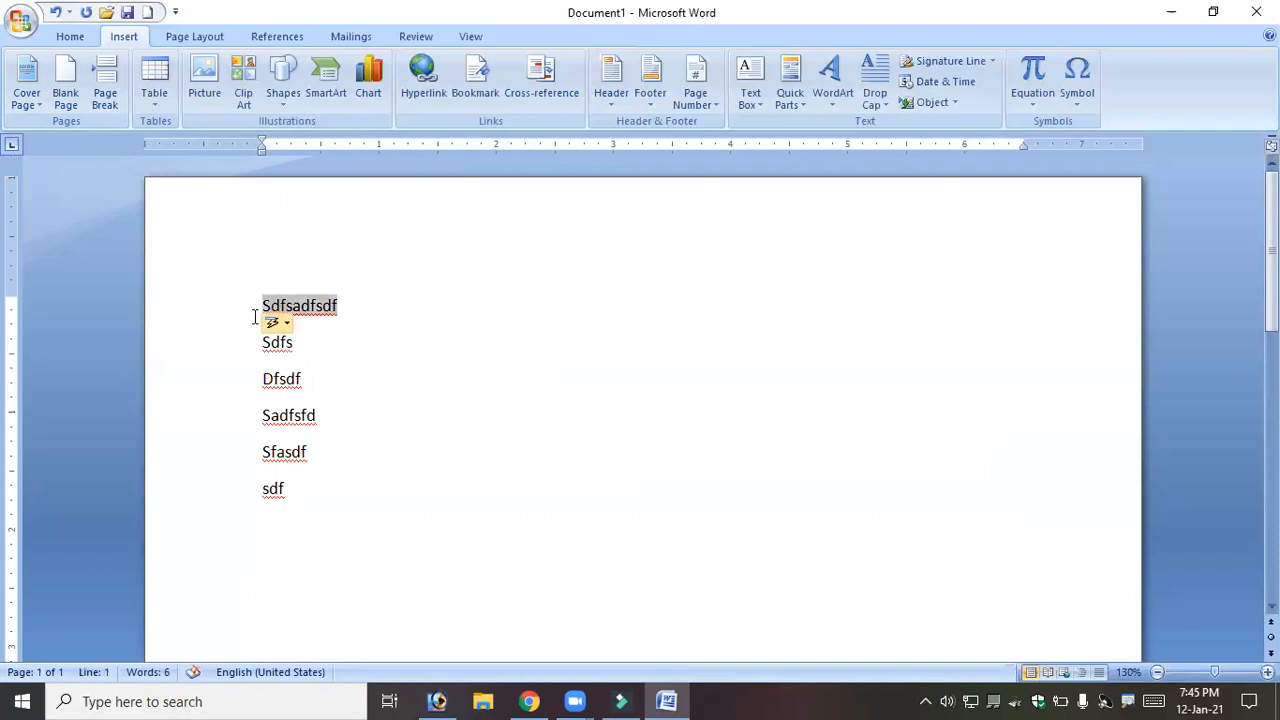
{"action": "left_click_drag", "start_coordinate": [255, 317], "coordinate": [354, 526]}
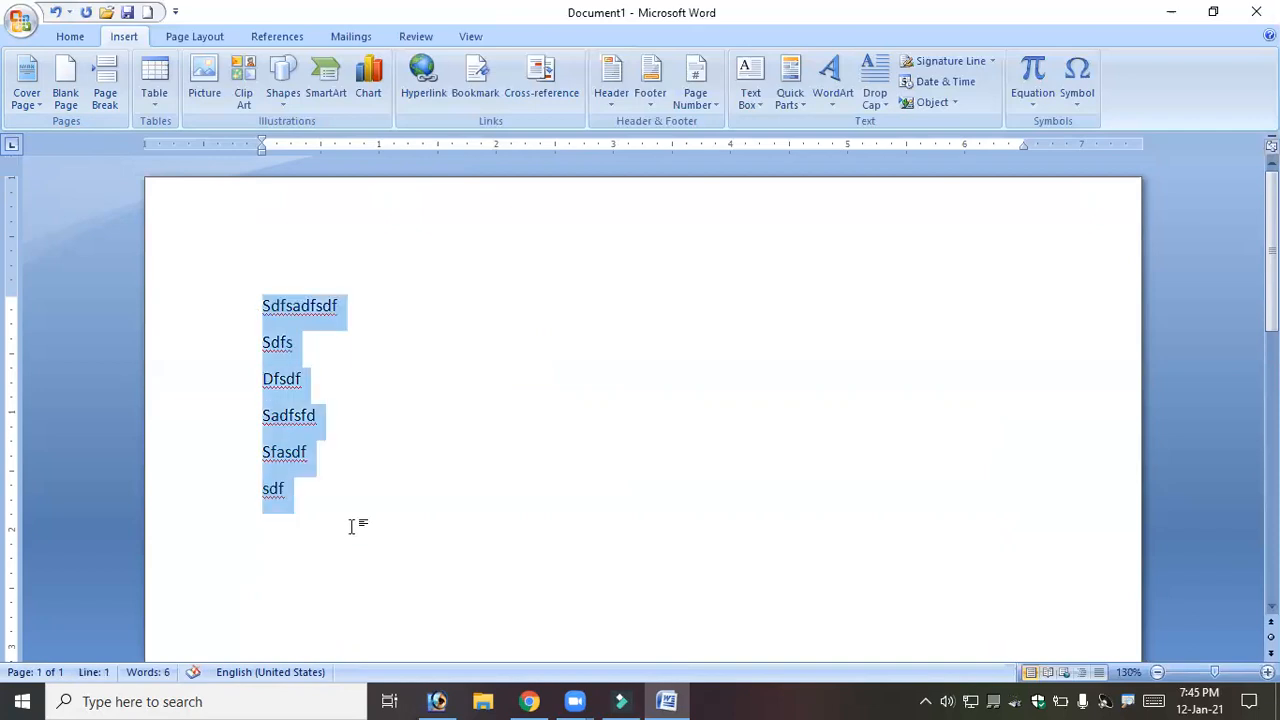
{"action": "scroll", "coordinate": [345, 540], "scroll_direction": "down", "scroll_amount": 5}
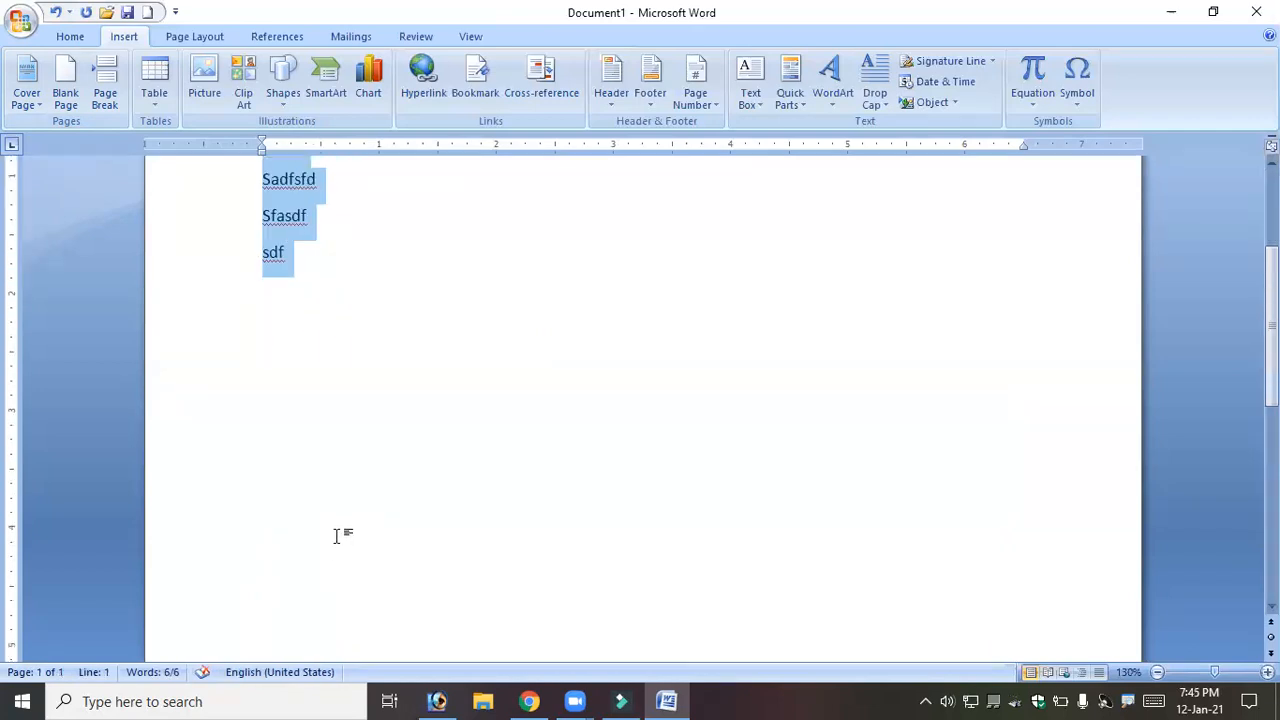
{"action": "scroll", "coordinate": [338, 534], "scroll_direction": "down", "scroll_amount": 6}
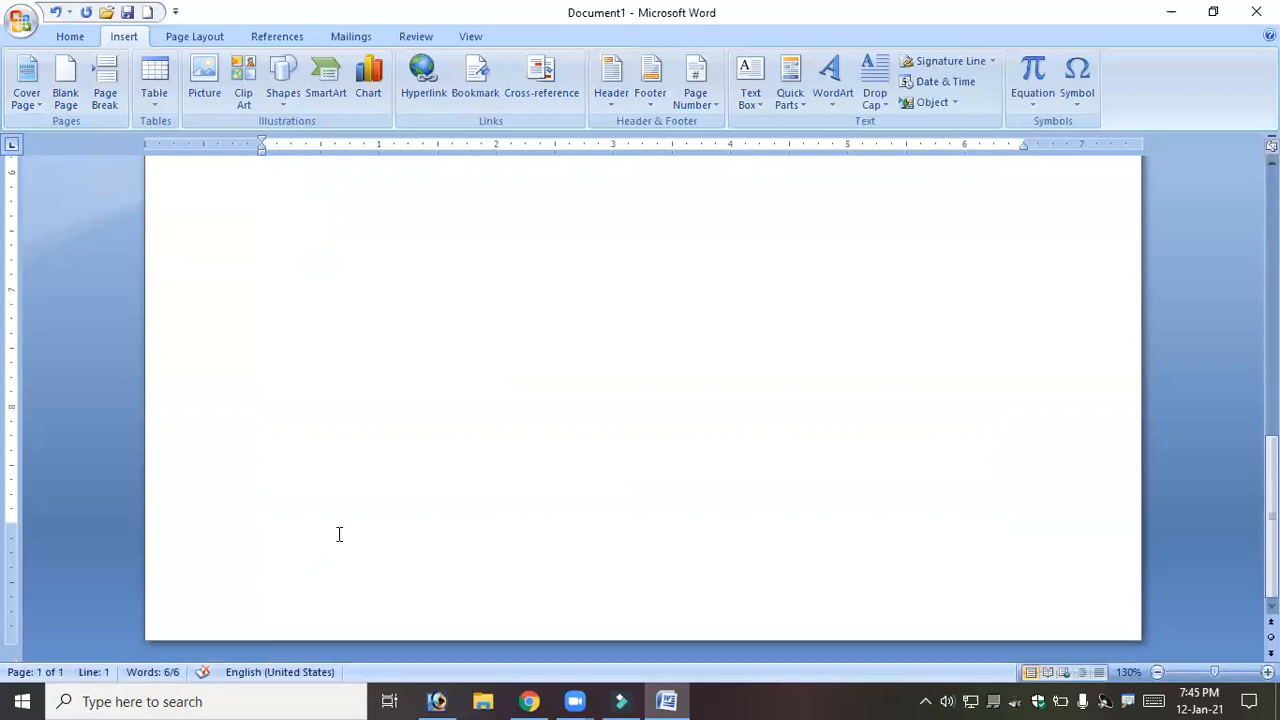
{"action": "scroll", "coordinate": [339, 534], "scroll_direction": "up", "scroll_amount": 1}
{"action": "scroll", "coordinate": [331, 446], "scroll_direction": "up", "scroll_amount": 5}
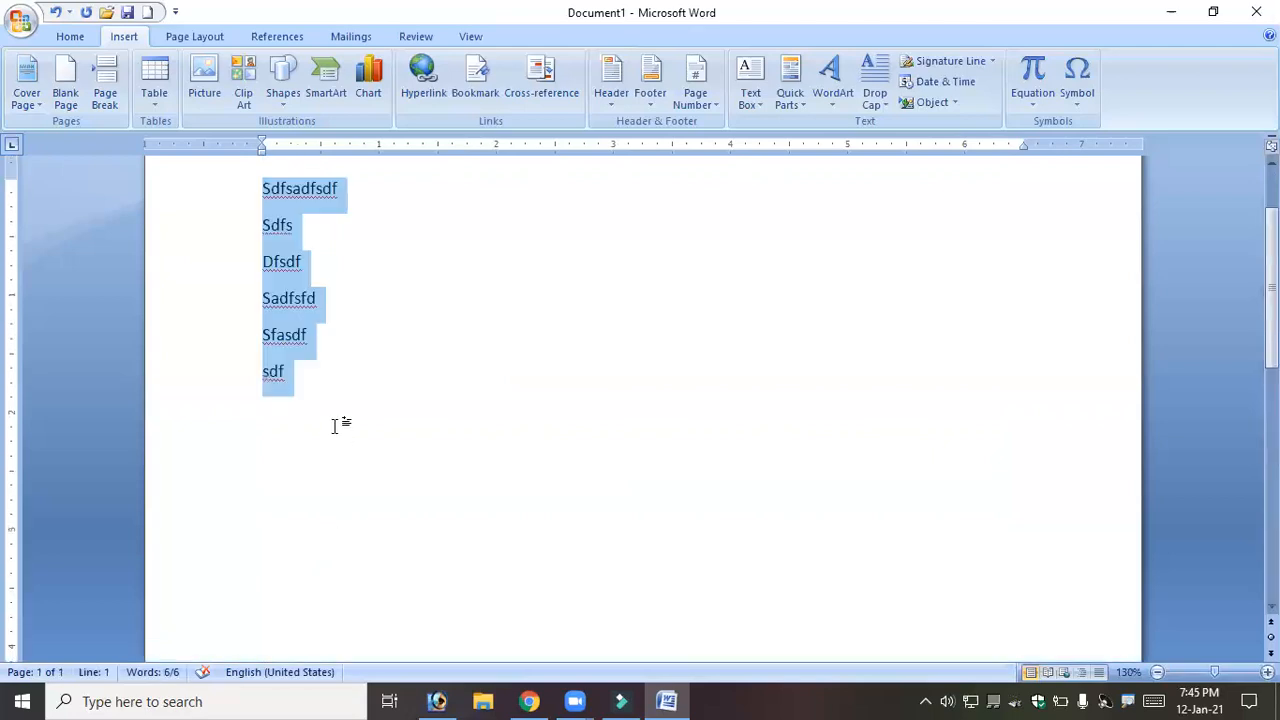
Add empty paragraphs after the last sample line until the cursor reaches page 2.
{"action": "left_click", "coordinate": [303, 372]}
{"action": "key", "text": "Return"}
{"action": "key", "text": "Return"}
{"action": "key", "text": "Return"}
{"action": "key", "text": "Return"}
{"action": "key", "text": "Return"}
{"action": "key", "text": "Return"}
{"action": "key", "text": "Return"}
{"action": "key", "text": "Return"}
{"action": "key", "text": "Return"}
{"action": "key", "text": "Return"}
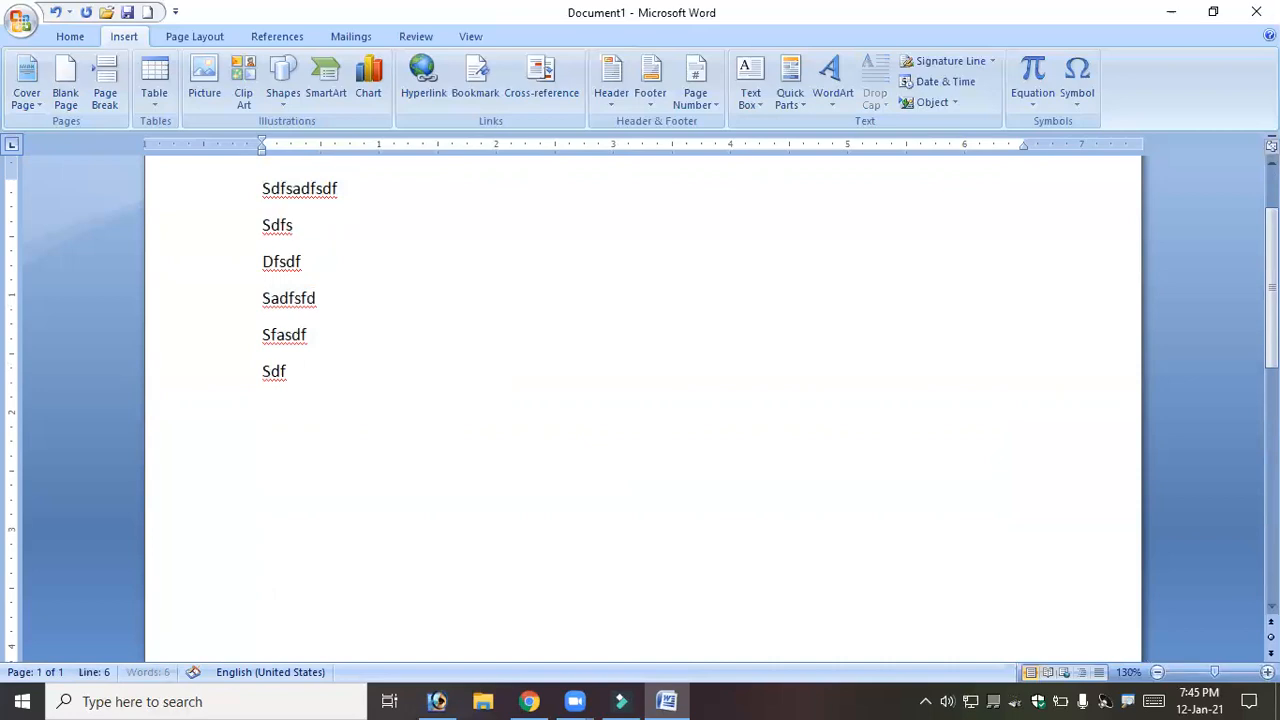
{"action": "key", "text": "Return"}
{"action": "key", "text": "Return"}
{"action": "key", "text": "Return"}
{"action": "key", "text": "Return"}
{"action": "key", "text": "Return"}
{"action": "key", "text": "Return"}
{"action": "key", "text": "Return"}
{"action": "key", "text": "Return"}
{"action": "key", "text": "Return"}
{"action": "key", "text": "Return"}
{"action": "key", "text": "Return"}
{"action": "key", "text": "Return"}
{"action": "key", "text": "Return"}
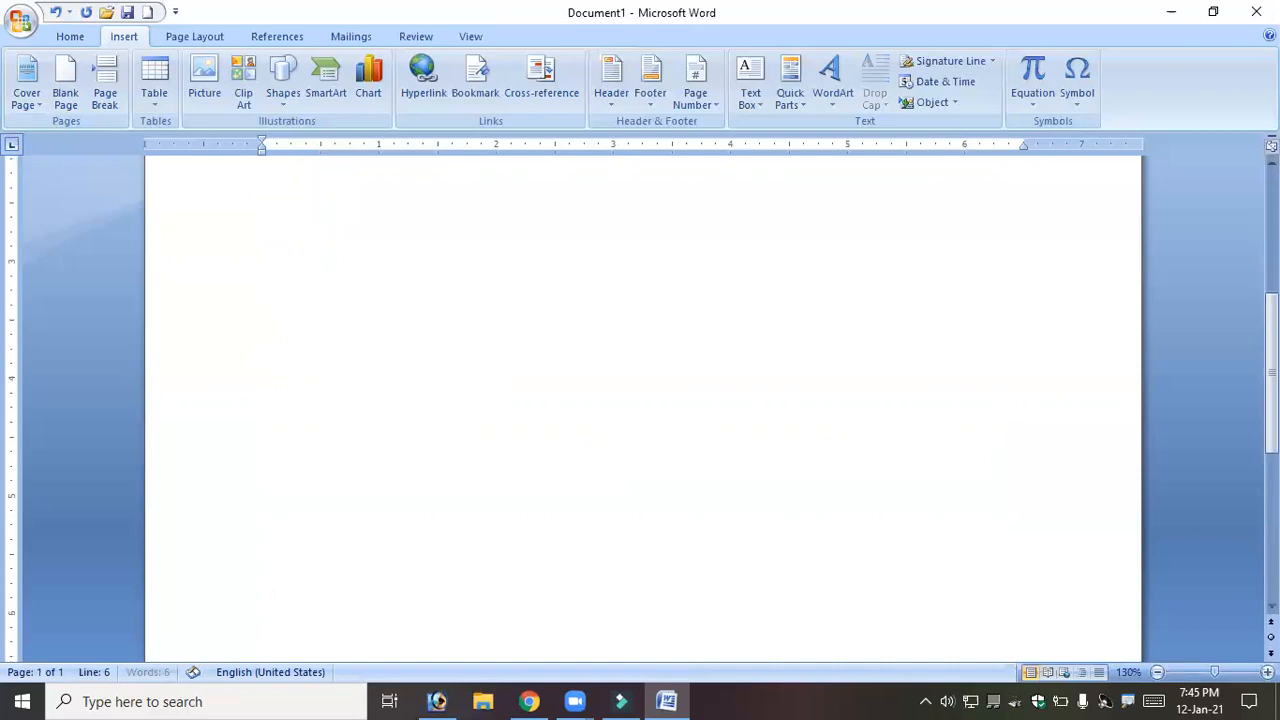
{"action": "key", "text": "Return"}
{"action": "key", "text": "Return"}
{"action": "key", "text": "Return"}
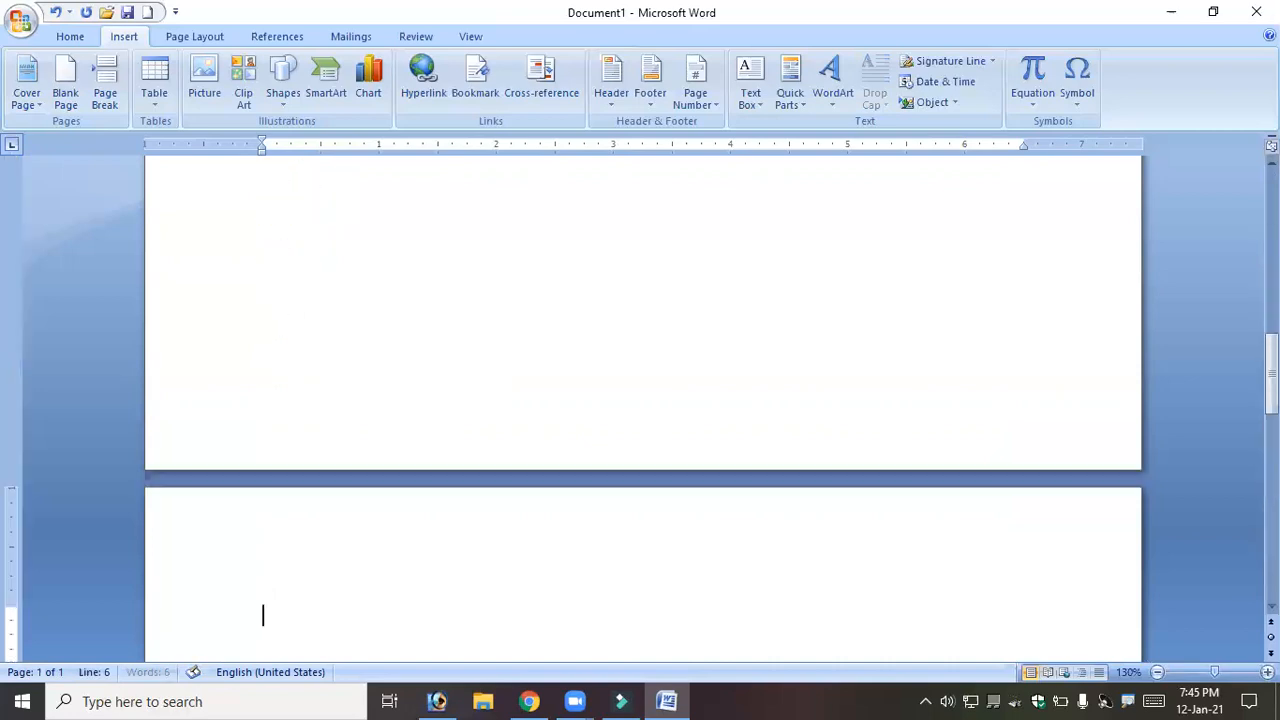
Delete the empty paragraphs below the sample lines, back to the last line of text.
{"action": "key", "text": "BackSpace"}
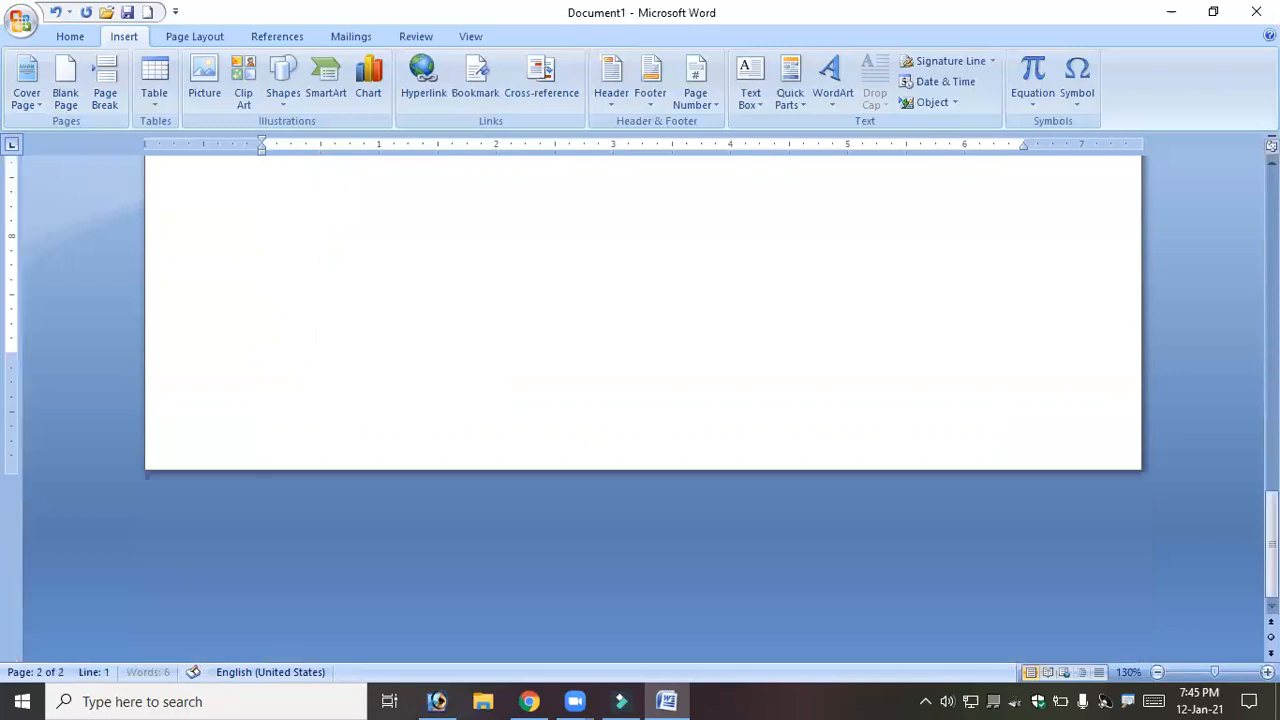
{"action": "key", "text": "BackSpace"}
{"action": "scroll", "coordinate": [304, 386], "scroll_direction": "up", "scroll_amount": 5}
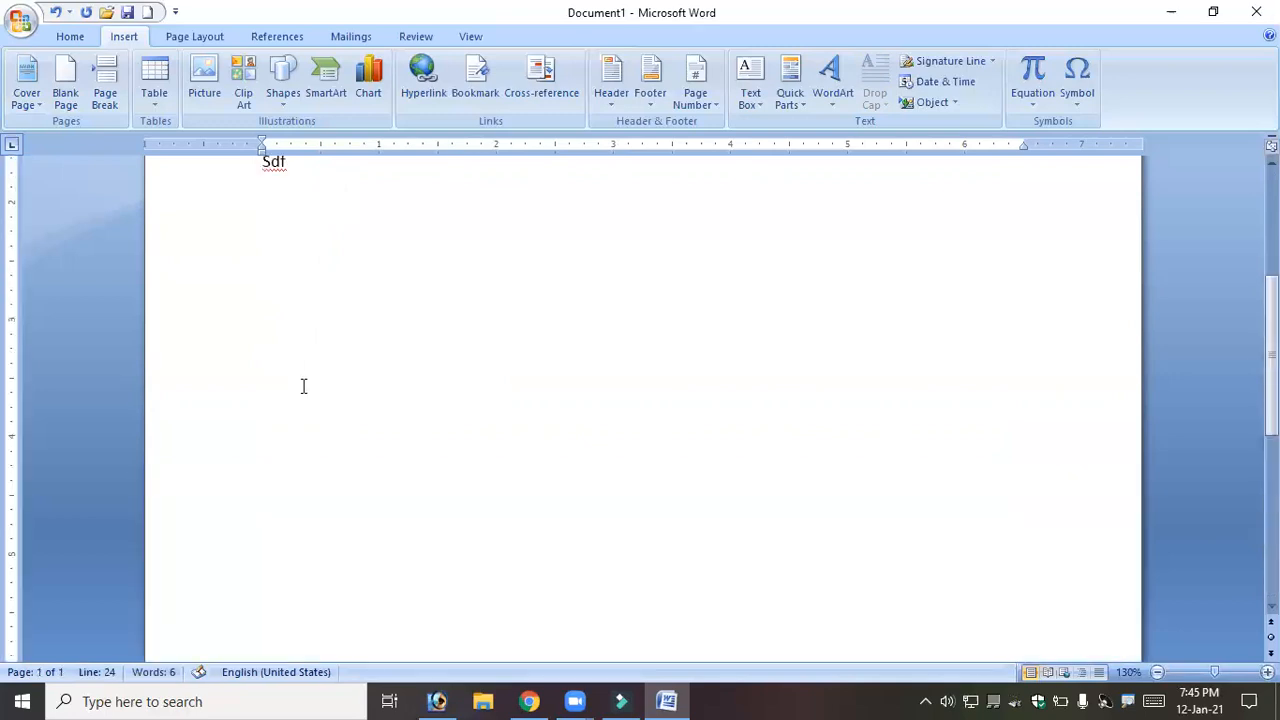
{"action": "key", "text": "BackSpace"}
{"action": "scroll", "coordinate": [266, 356], "scroll_direction": "up", "scroll_amount": 3}
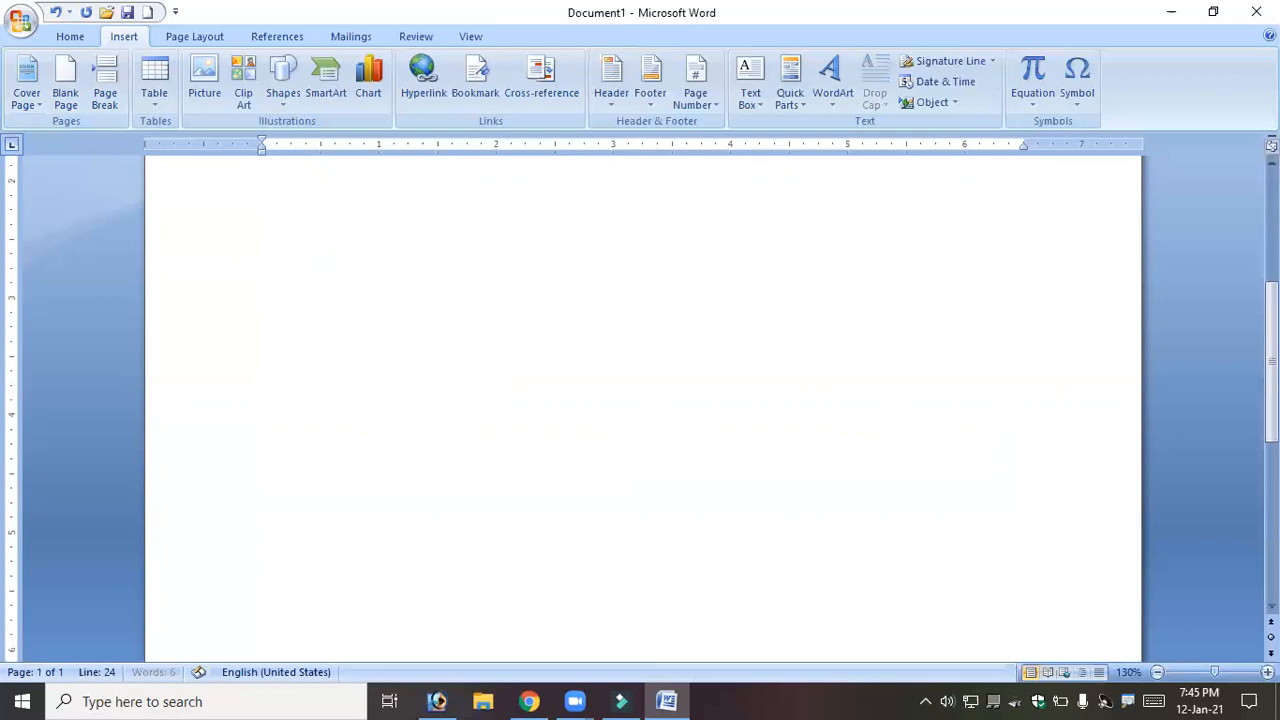
{"action": "key", "text": "BackSpace"}
{"action": "key", "text": "BackSpace"}
{"action": "key", "text": "BackSpace"}
{"action": "key", "text": "BackSpace"}
{"action": "key", "text": "BackSpace"}
{"action": "key", "text": "BackSpace"}
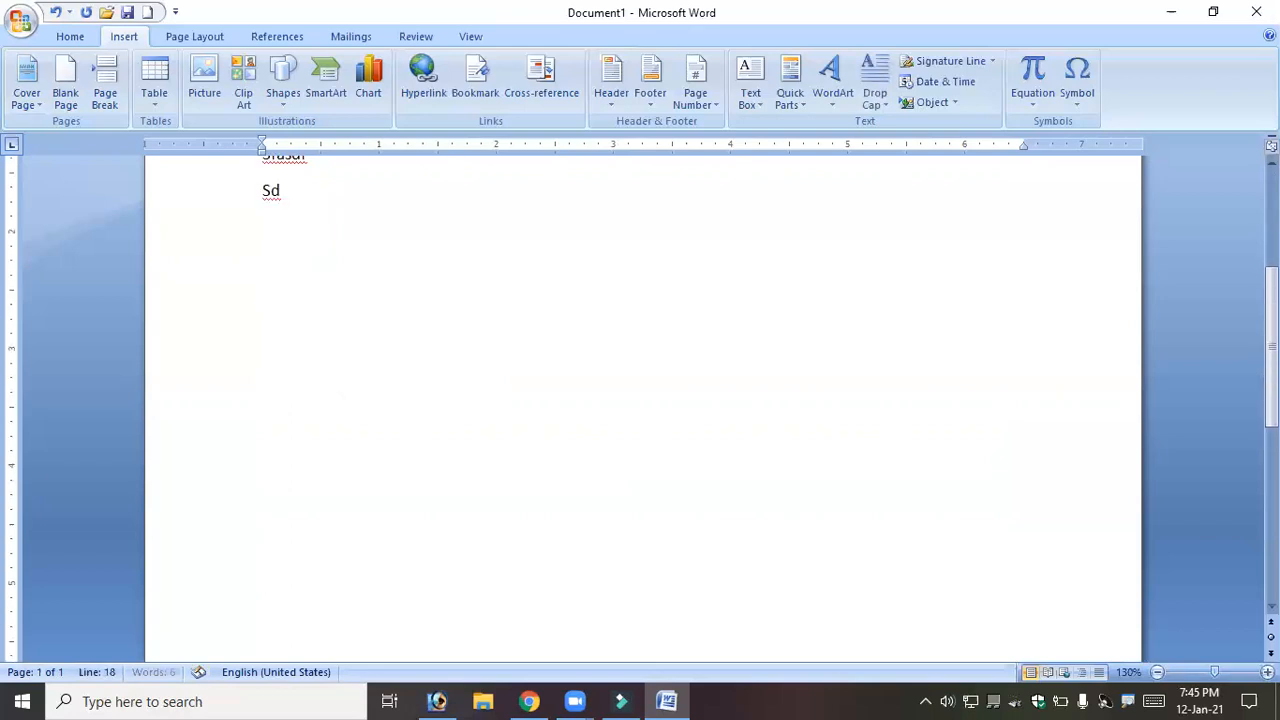
Insert a page break after the last sample line and enter the lines "sdfsdfsfsdfs" and "dfsdfdf" on the new page.
{"action": "scroll", "coordinate": [323, 404], "scroll_direction": "up", "scroll_amount": 3}
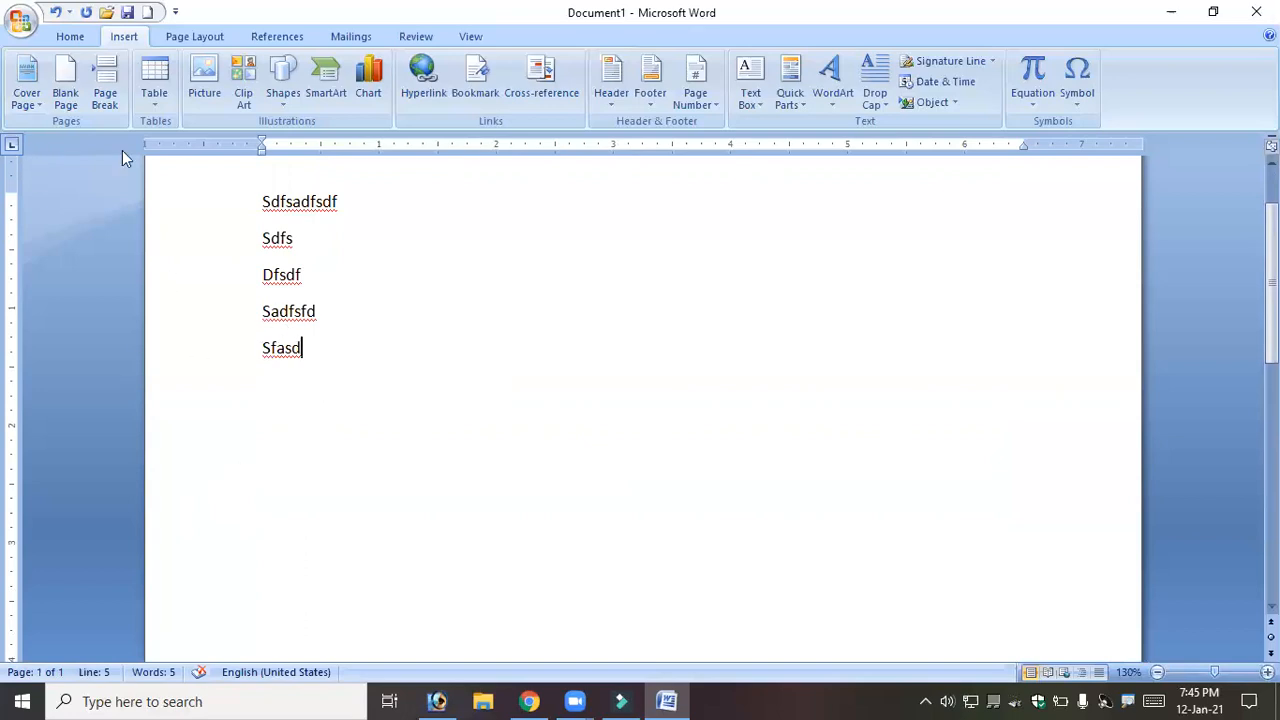
{"action": "left_click", "coordinate": [104, 98]}
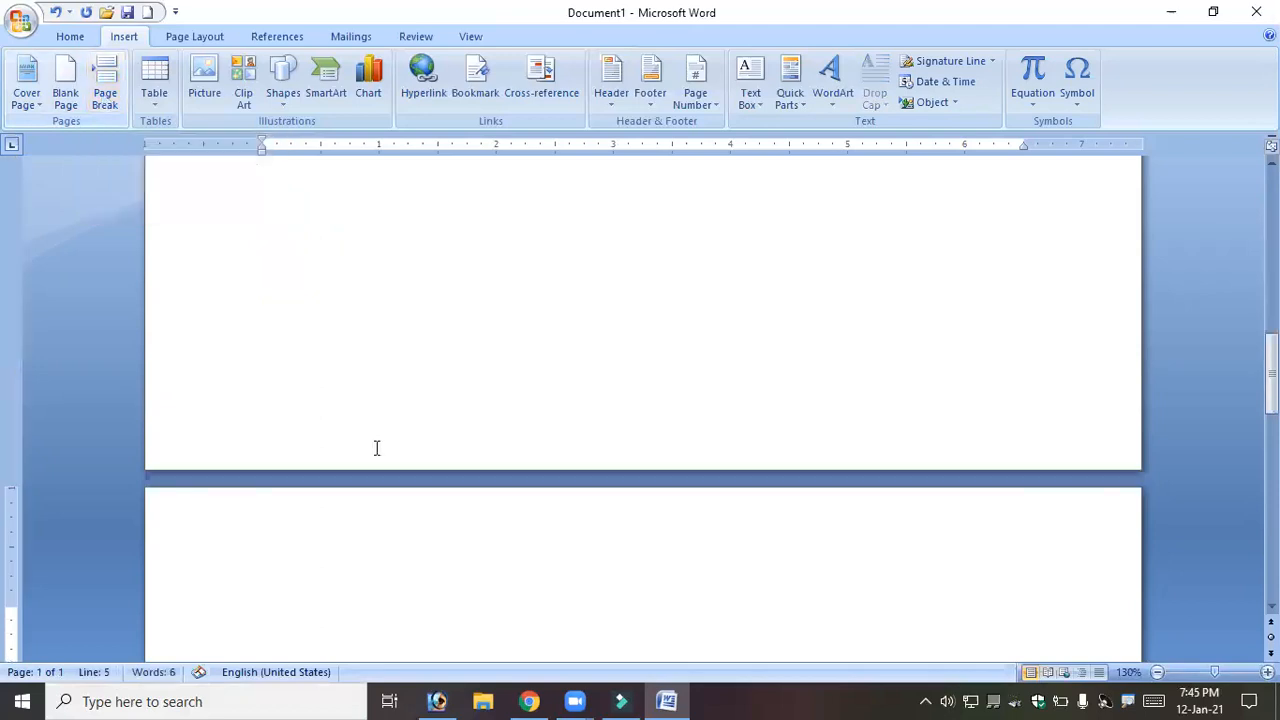
{"action": "scroll", "coordinate": [342, 588], "scroll_direction": "down", "scroll_amount": 2}
{"action": "scroll", "coordinate": [290, 449], "scroll_direction": "down", "scroll_amount": 2}
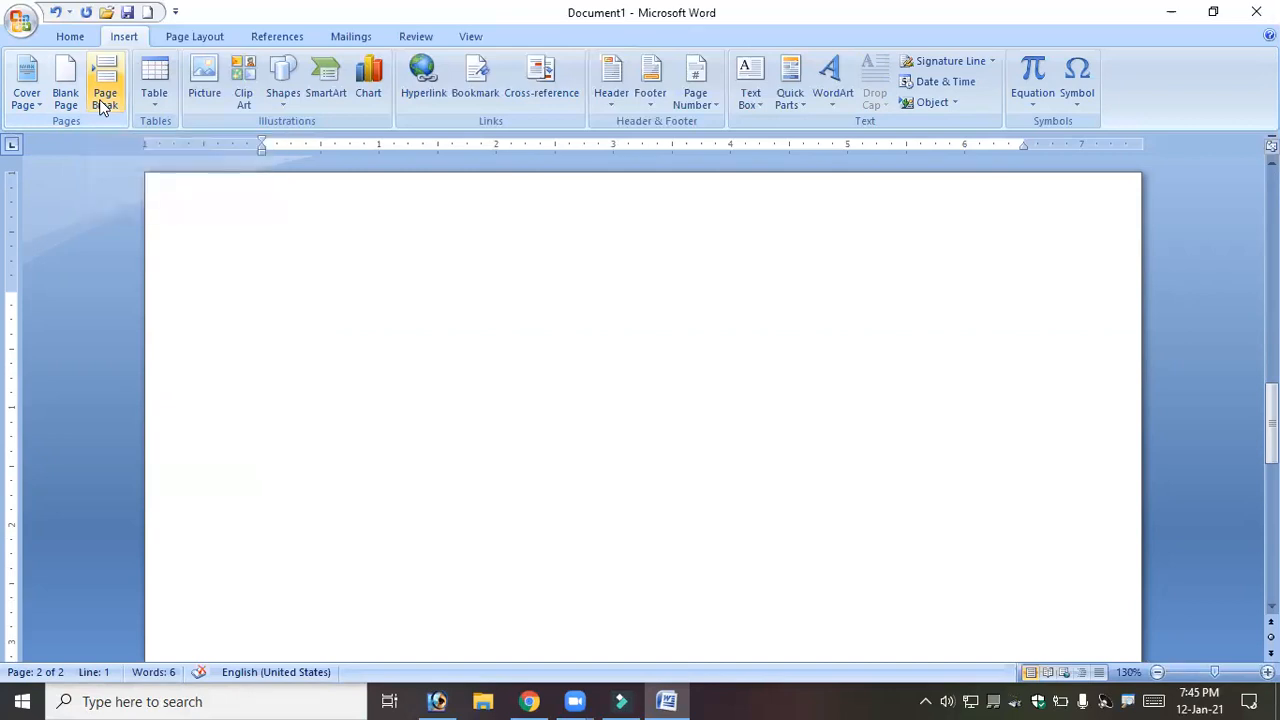
{"action": "type", "text": "sdfsdfsfsdfs"}
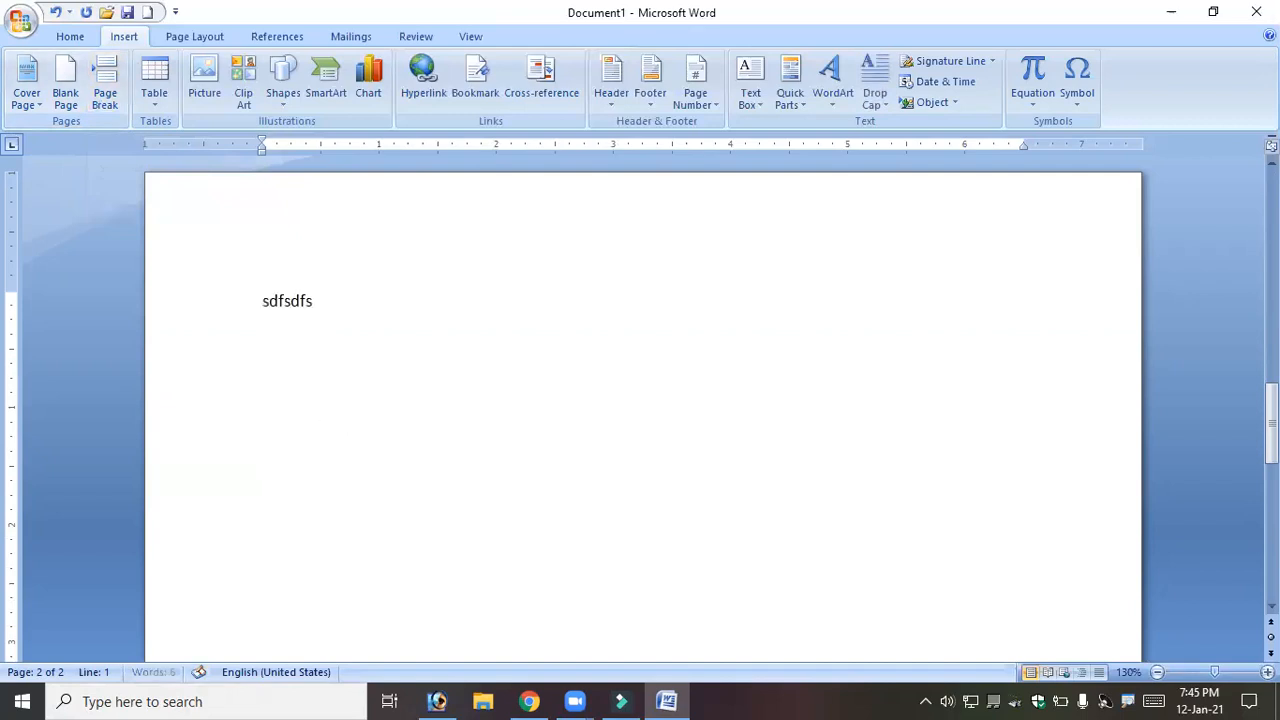
{"action": "key", "text": "Return"}
{"action": "type", "text": "dfsdfdf"}
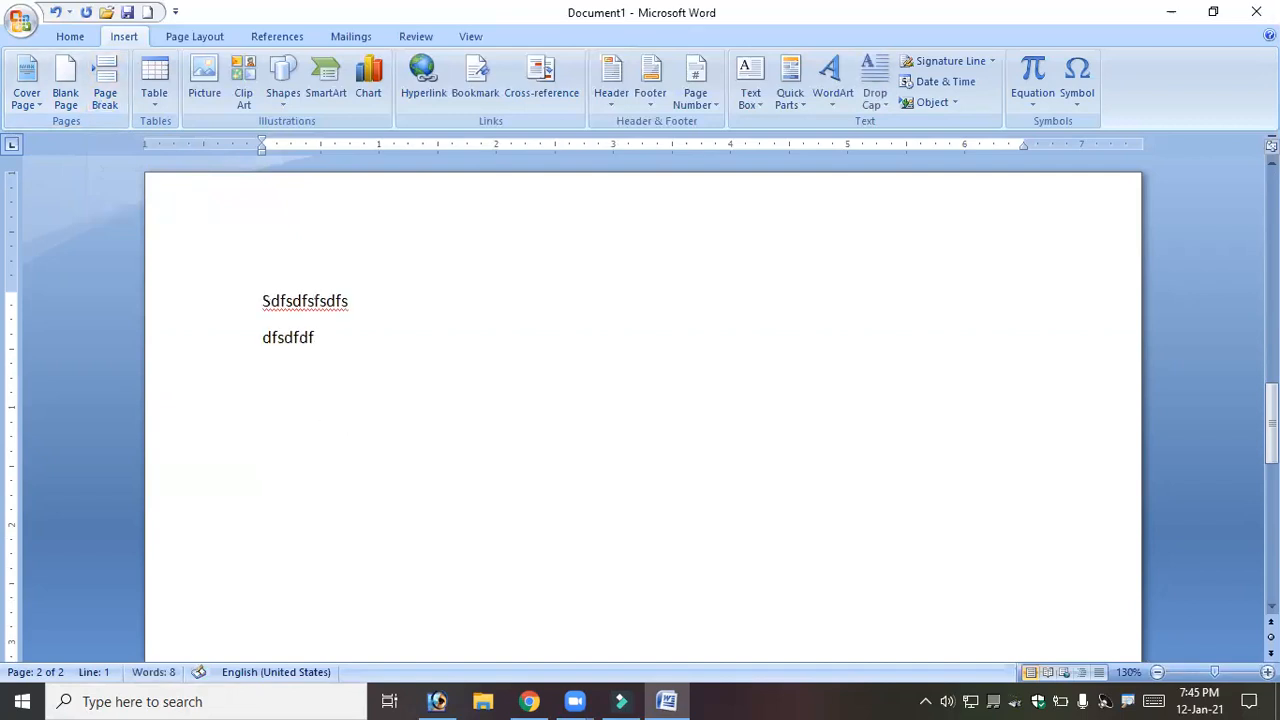
Start another page after the "dfsdfdf" line with a page break and enter the lines "dfadasdf", "sdfafs" and "df".
{"action": "key", "text": "ctrl+Return"}
{"action": "type", "text": "dfadasdf"}
{"action": "key", "text": "Return"}
{"action": "type", "text": "sdfafs"}
{"action": "key", "text": "Return"}
{"action": "type", "text": "df"}
Break to a fourth page and enter the lines "dsfsdfsf", "sdfs", "dfsdfs" and "df".
{"action": "key", "text": "ctrl+Return"}
{"action": "type", "text": "dsfsdfsf"}
{"action": "key", "text": "Return"}
{"action": "type", "text": "sdfs"}
{"action": "key", "text": "Return"}
{"action": "type", "text": "dfsdfs"}
{"action": "key", "text": "Return"}
{"action": "type", "text": "df"}
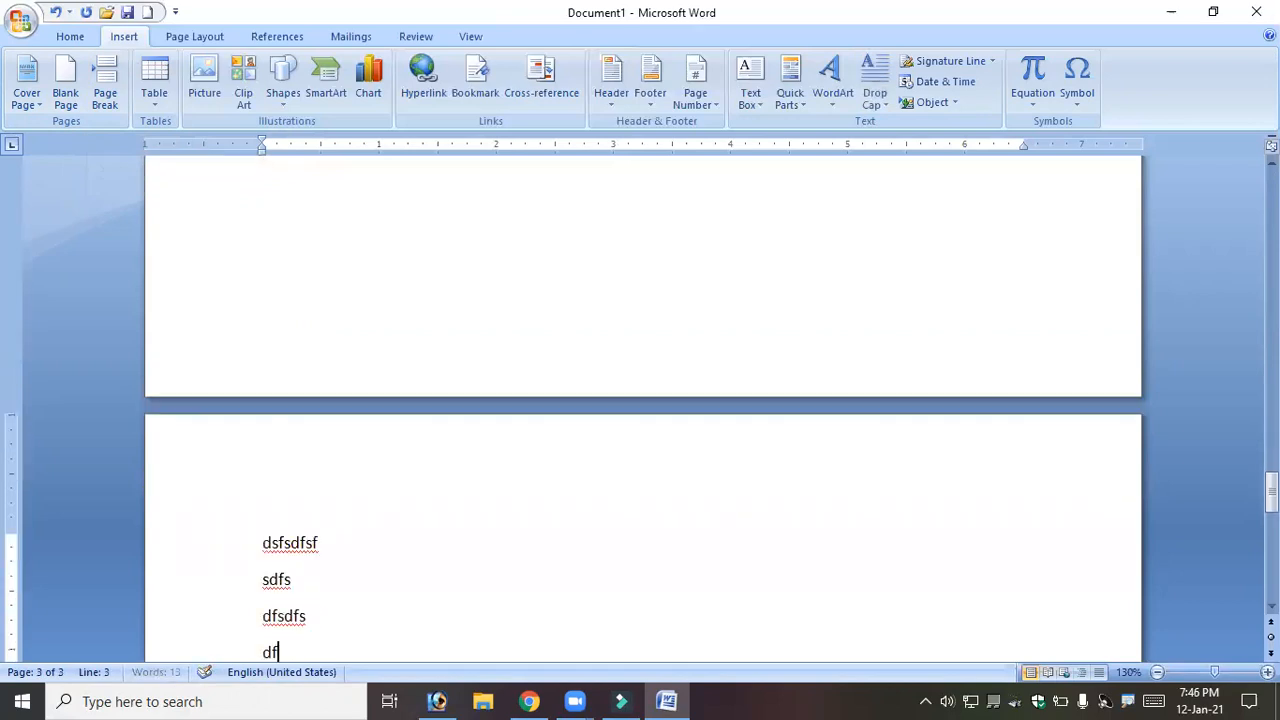
Replace the whole document with eight lines of sample text: "Sdfklasfsfdsdf", "Sfdds", "F", "Sdf", "As", "Fdsa", "F" and "s".
{"action": "key", "text": "ctrl+a"}
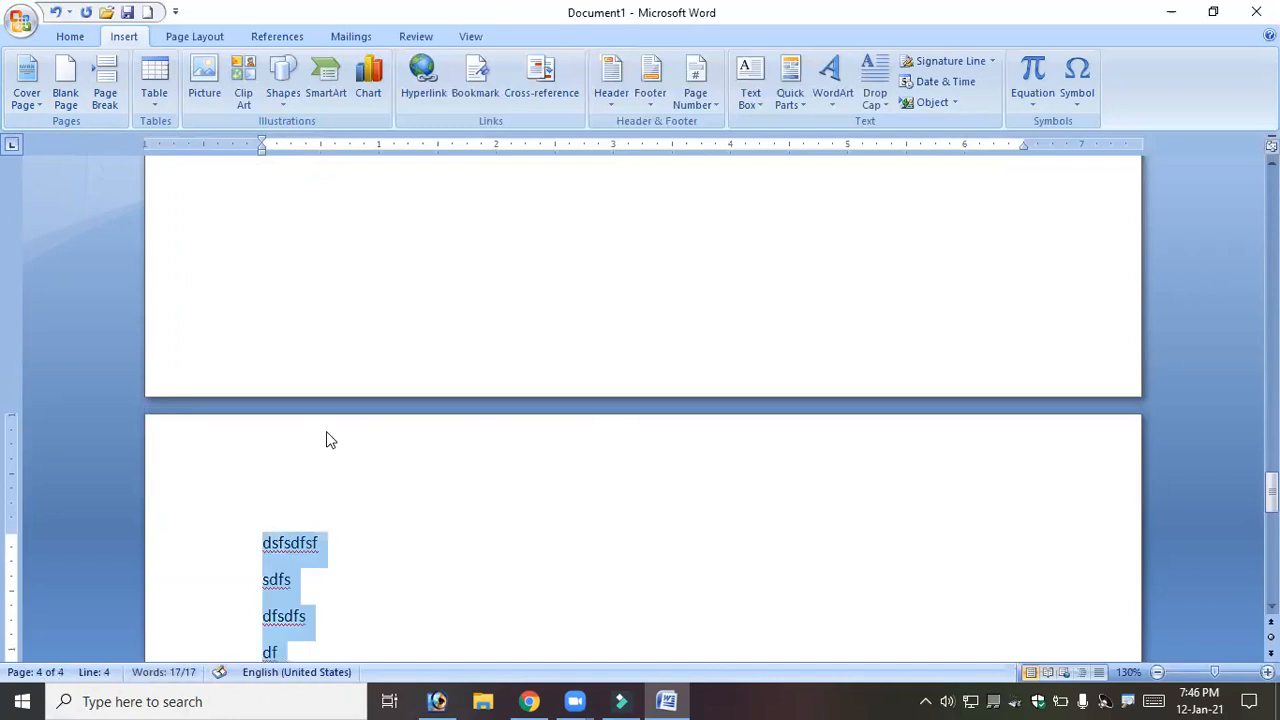
{"action": "type", "text": "sdfklasfsfdsdf"}
{"action": "key", "text": "Return"}
{"action": "type", "text": "sfdds f sdf as fdsa f s"}
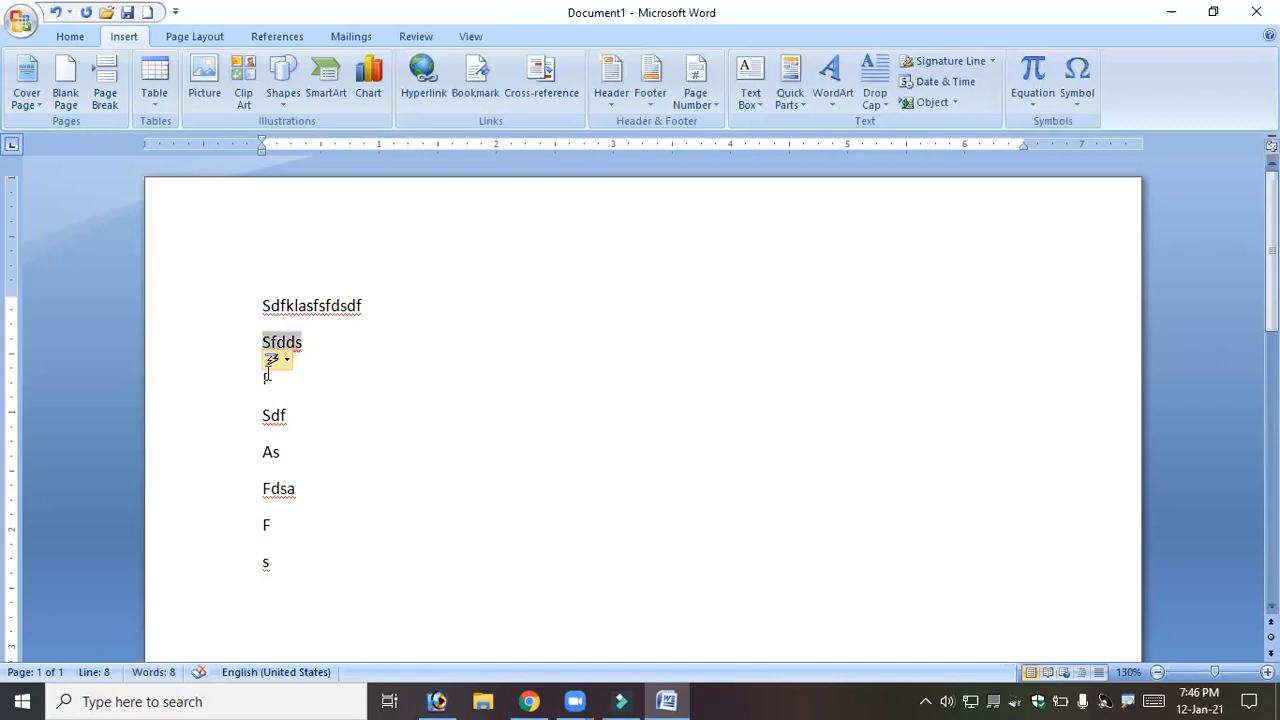
Insert a page break before the "As" line to move it and the following lines onto the next page.
{"action": "left_click", "coordinate": [264, 416]}
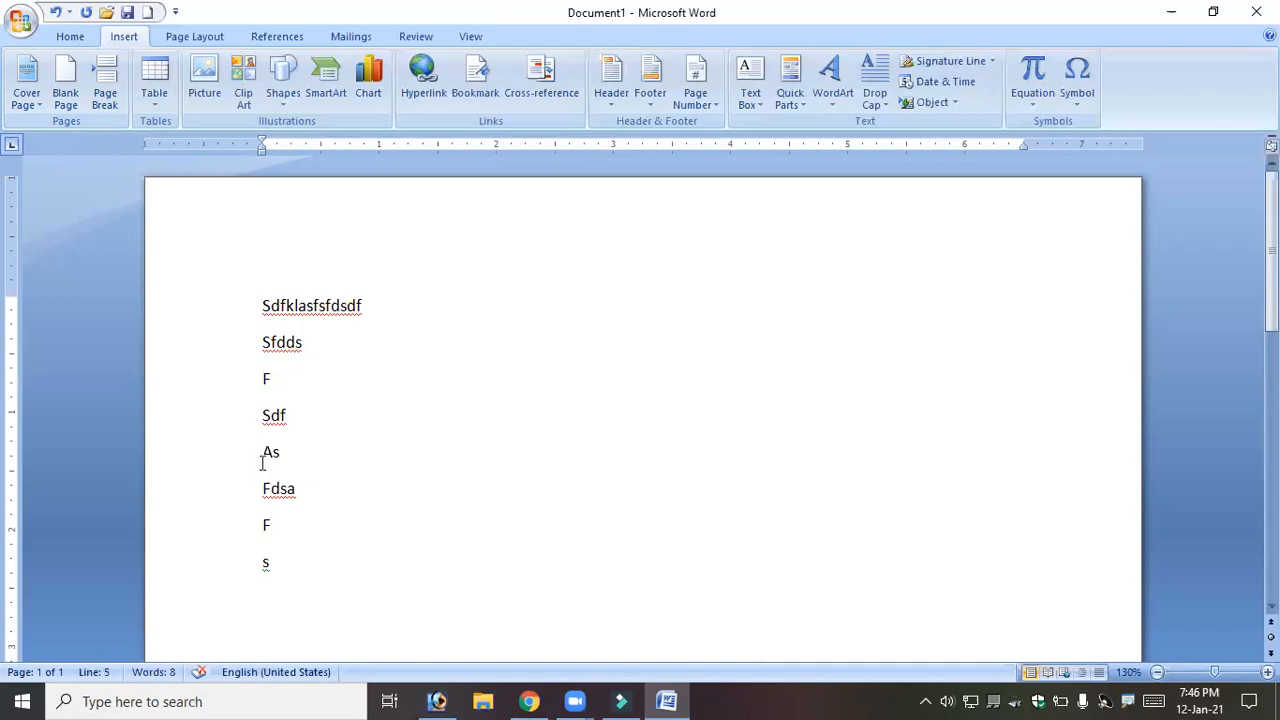
{"action": "mouse_move", "coordinate": [266, 466]}
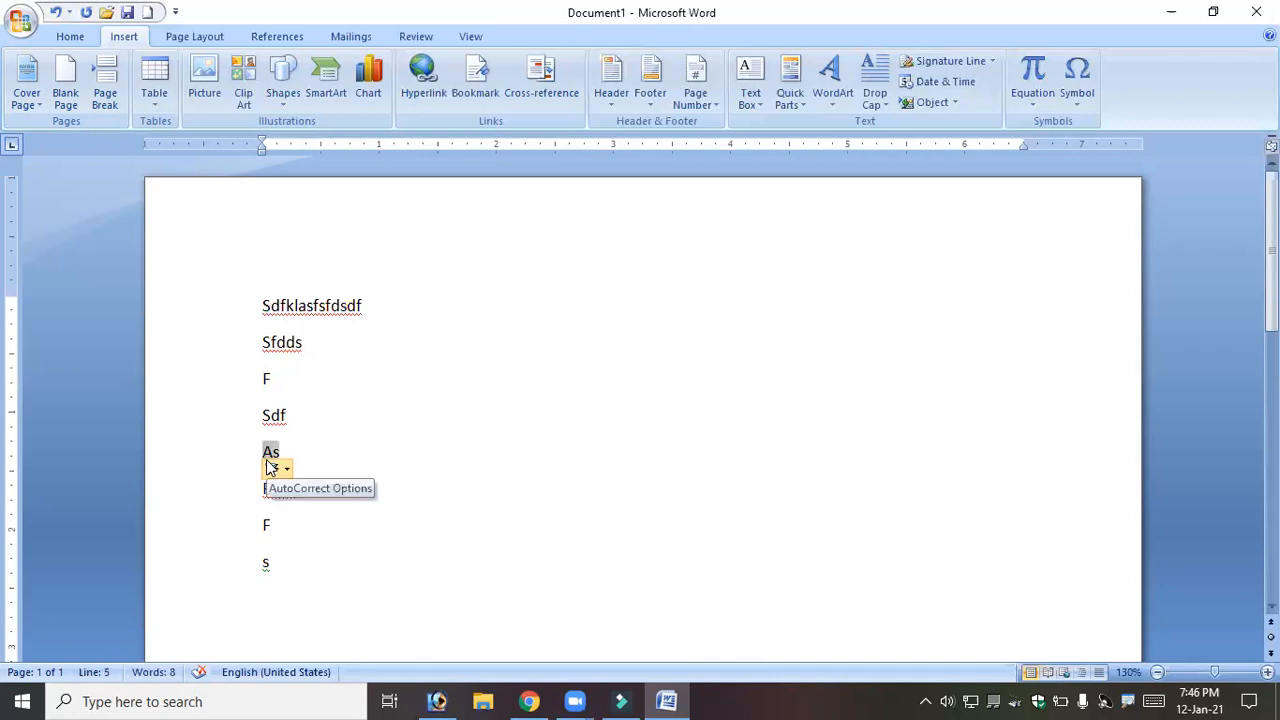
{"action": "key", "text": "ctrl+Return"}
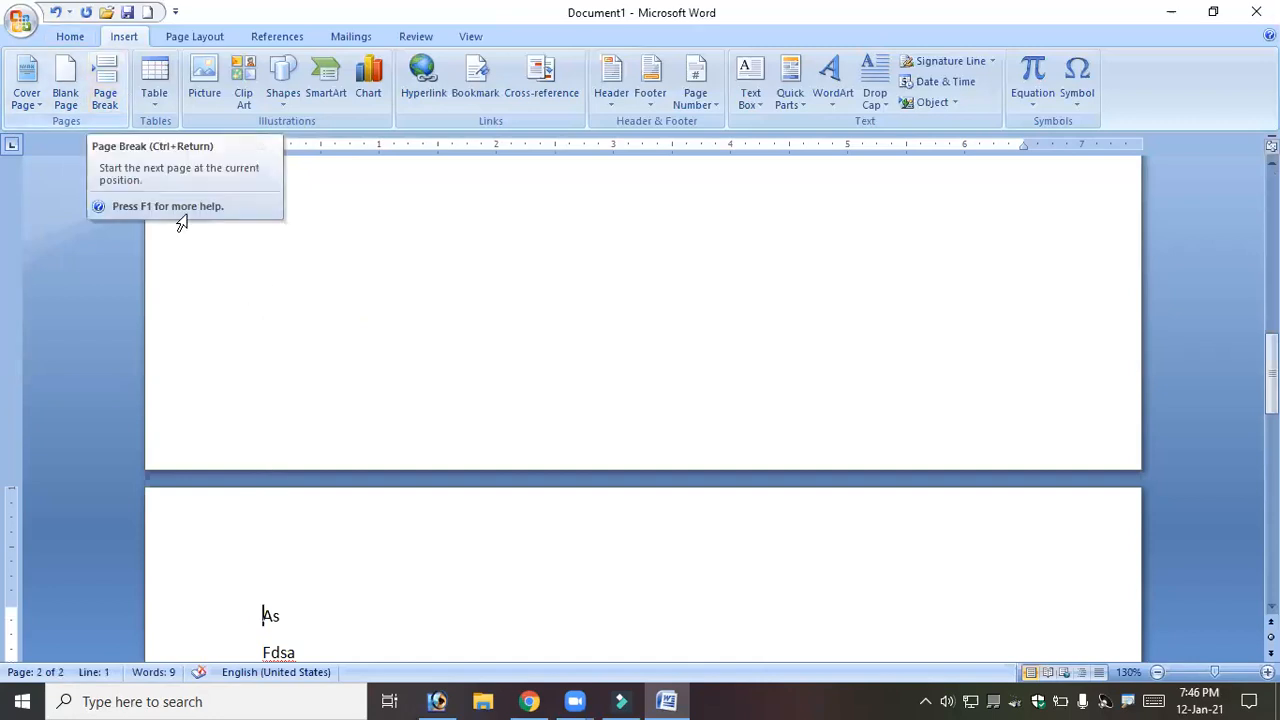
{"action": "left_click", "coordinate": [378, 515]}
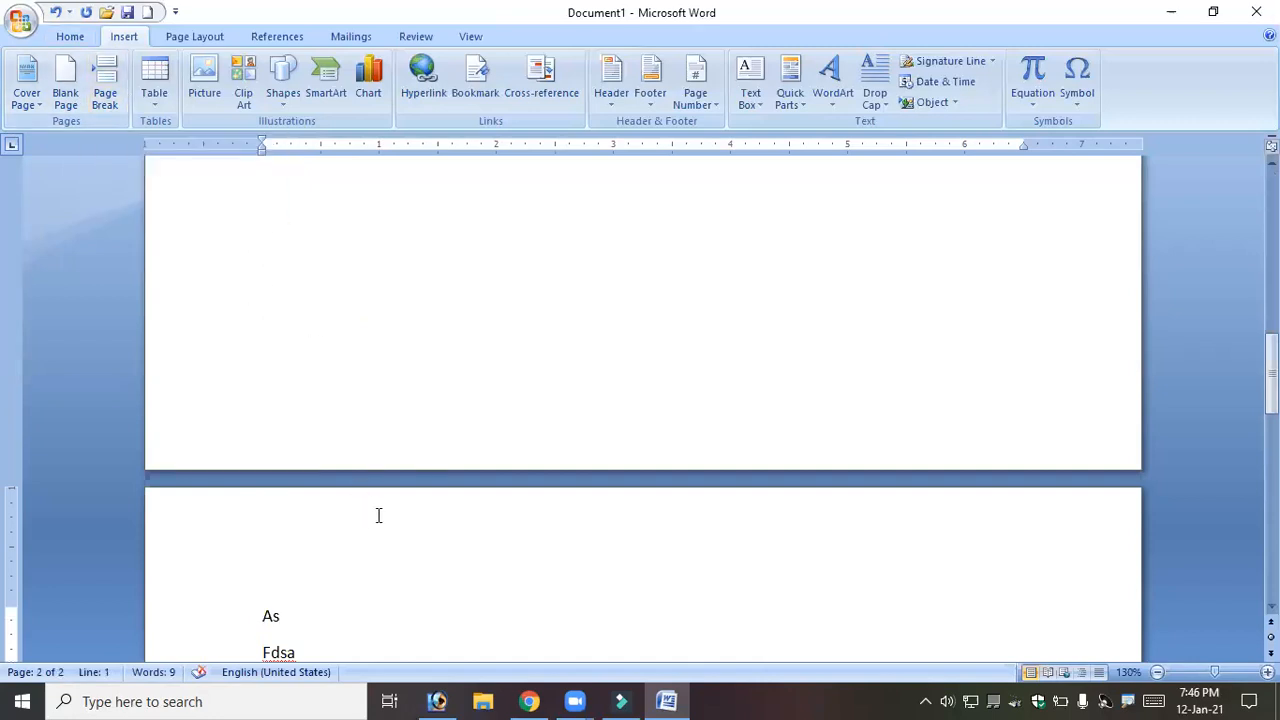
Delete the entire contents of the document, including the page break.
{"action": "key", "text": "ctrl+a"}
{"action": "key", "text": "Delete"}
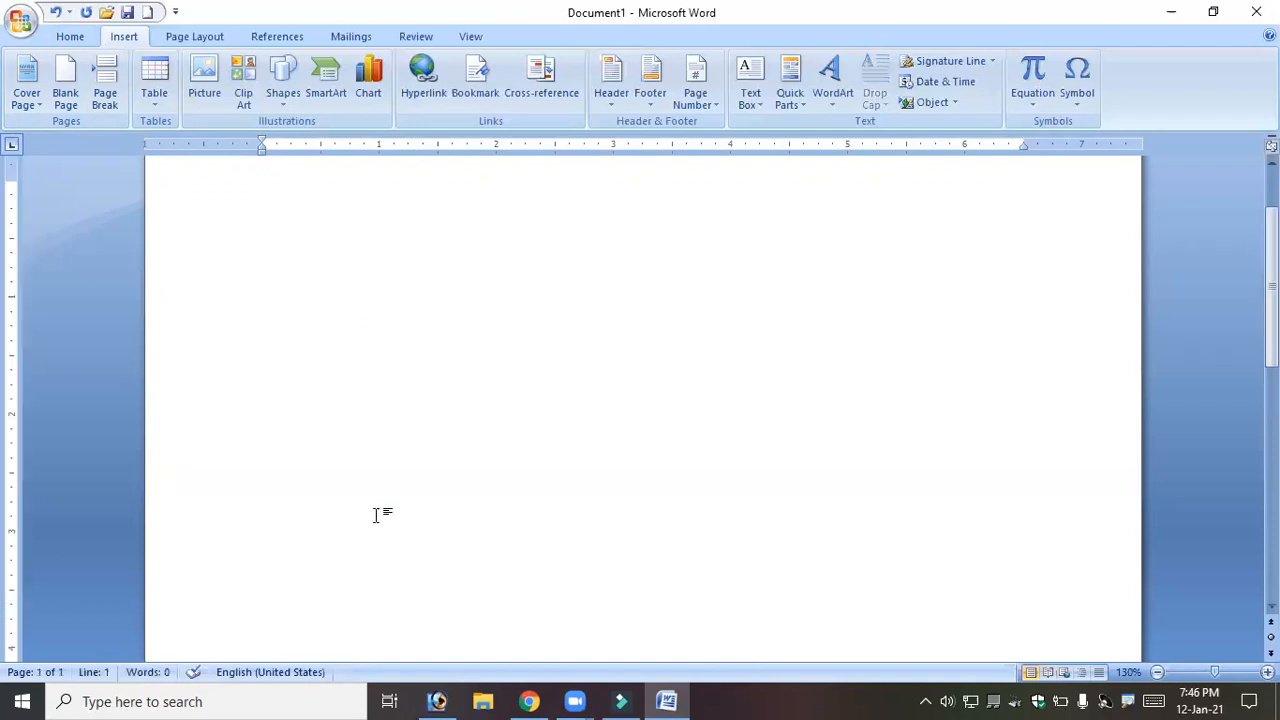
{"action": "scroll", "coordinate": [250, 269], "scroll_direction": "up", "scroll_amount": 2}
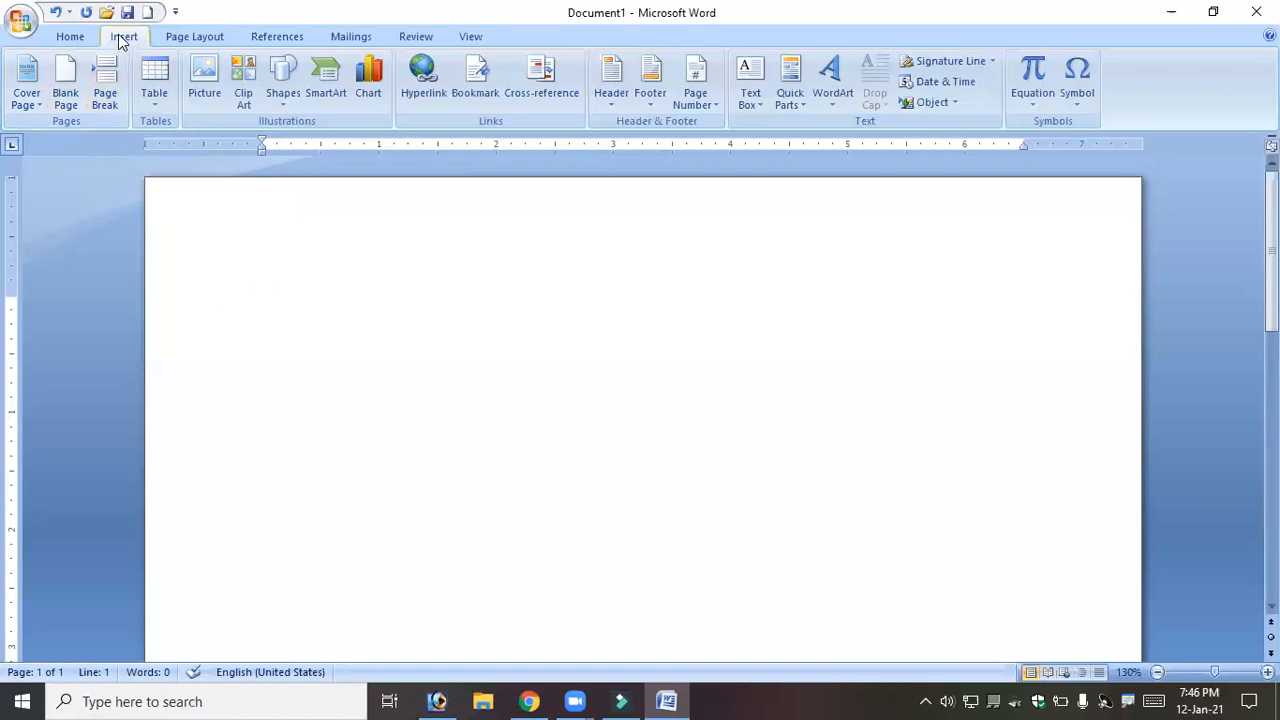
Insert a table of four columns and three rows using the size grid, and undo the insertion.
{"action": "left_click", "coordinate": [153, 112]}
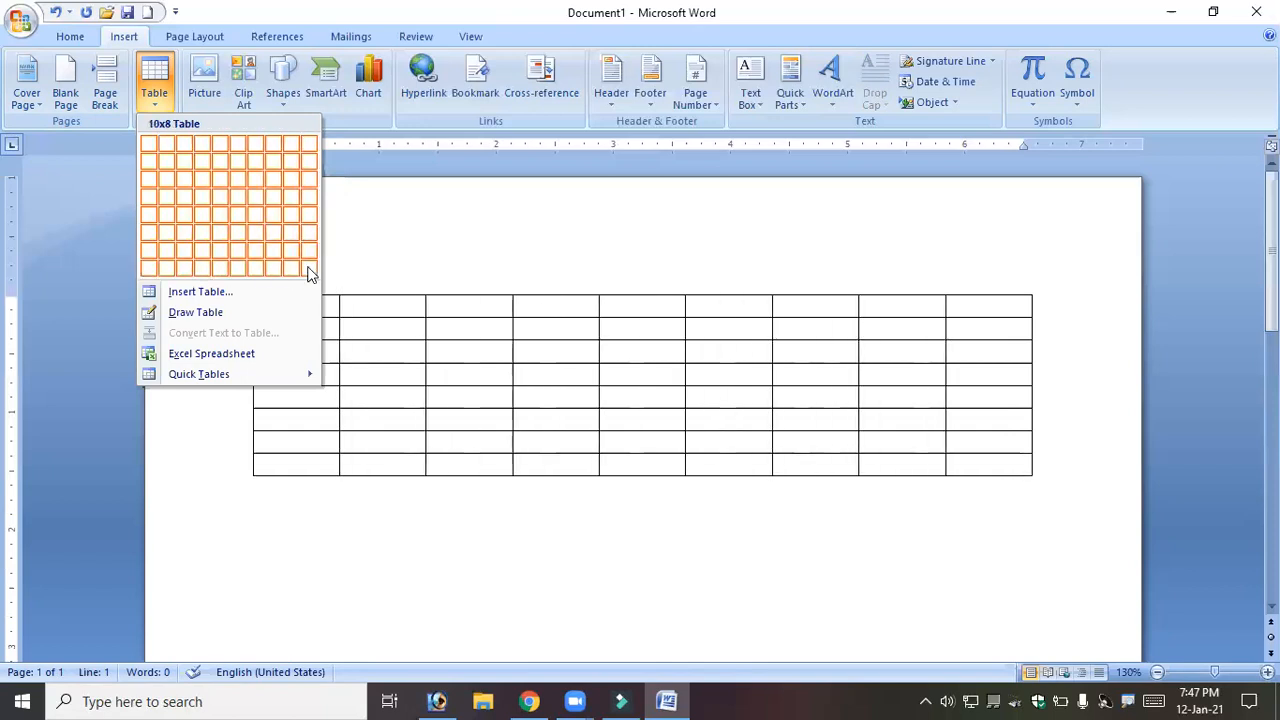
{"action": "left_click", "coordinate": [201, 183]}
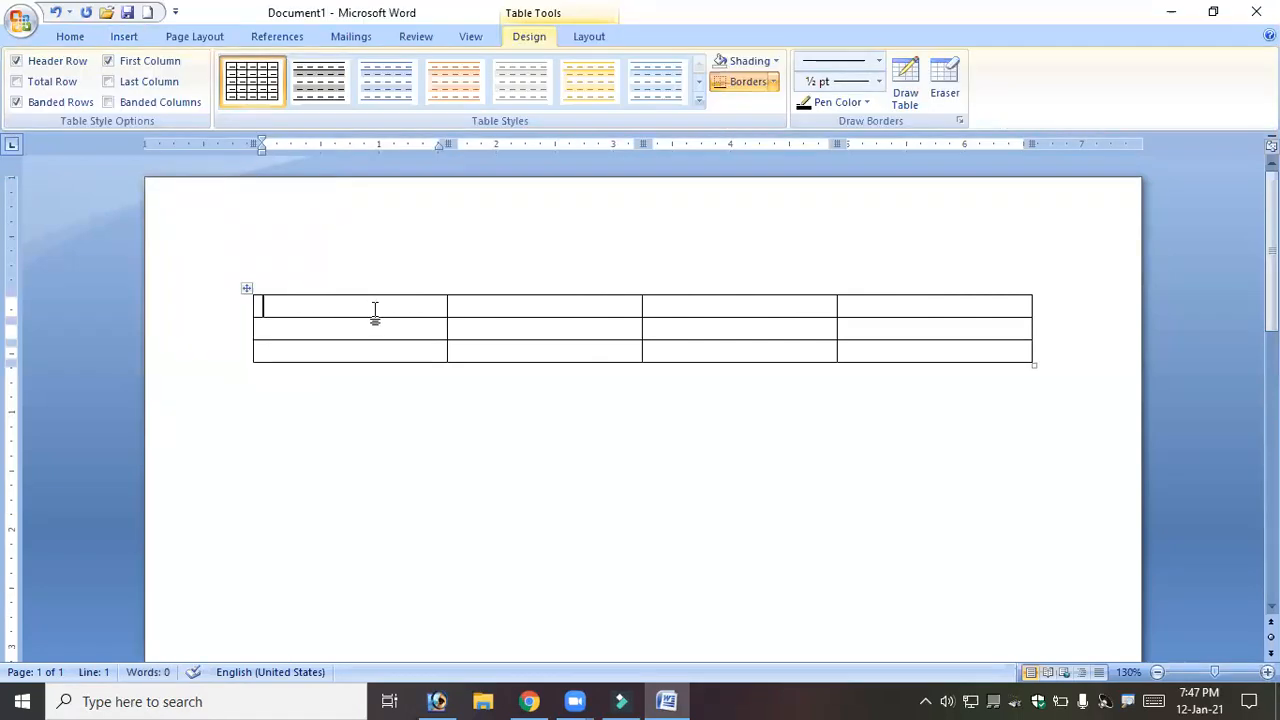
{"action": "key", "text": "ctrl+z"}
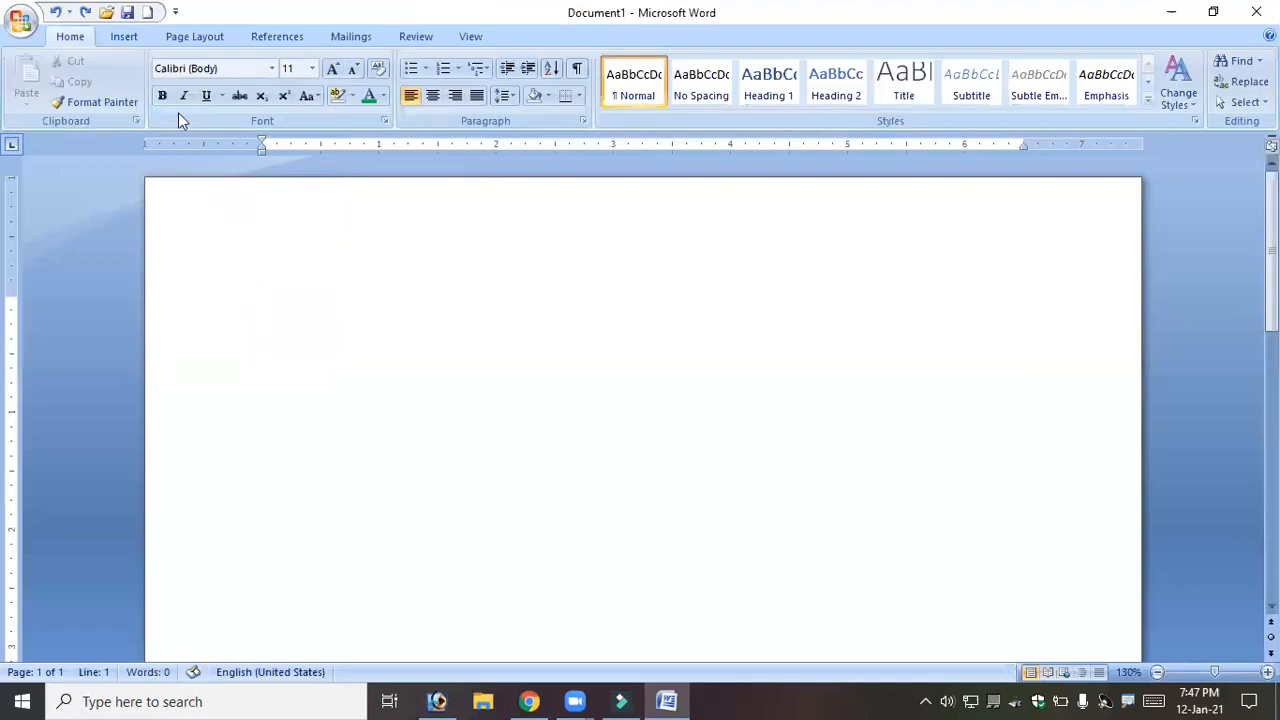
Insert a table with 4 columns and 2 rows by specifying its size in the Insert Table dialog.
{"action": "left_click", "coordinate": [124, 38]}
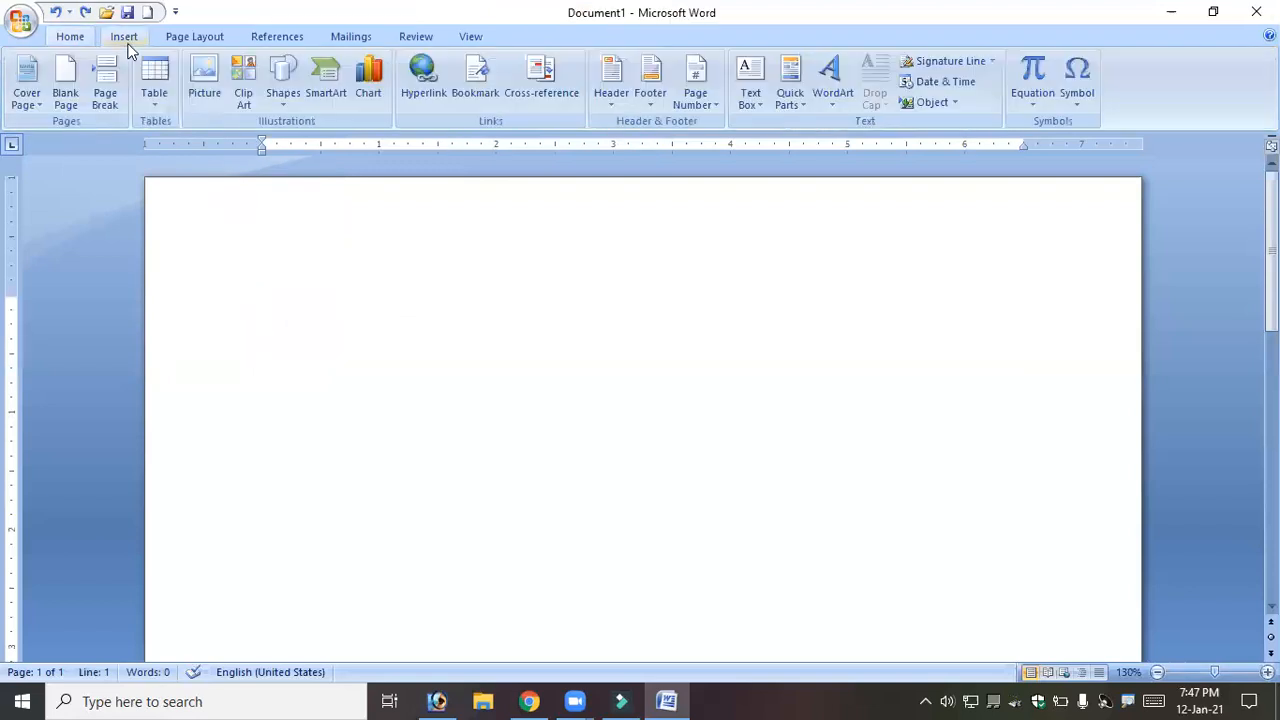
{"action": "left_click", "coordinate": [163, 107]}
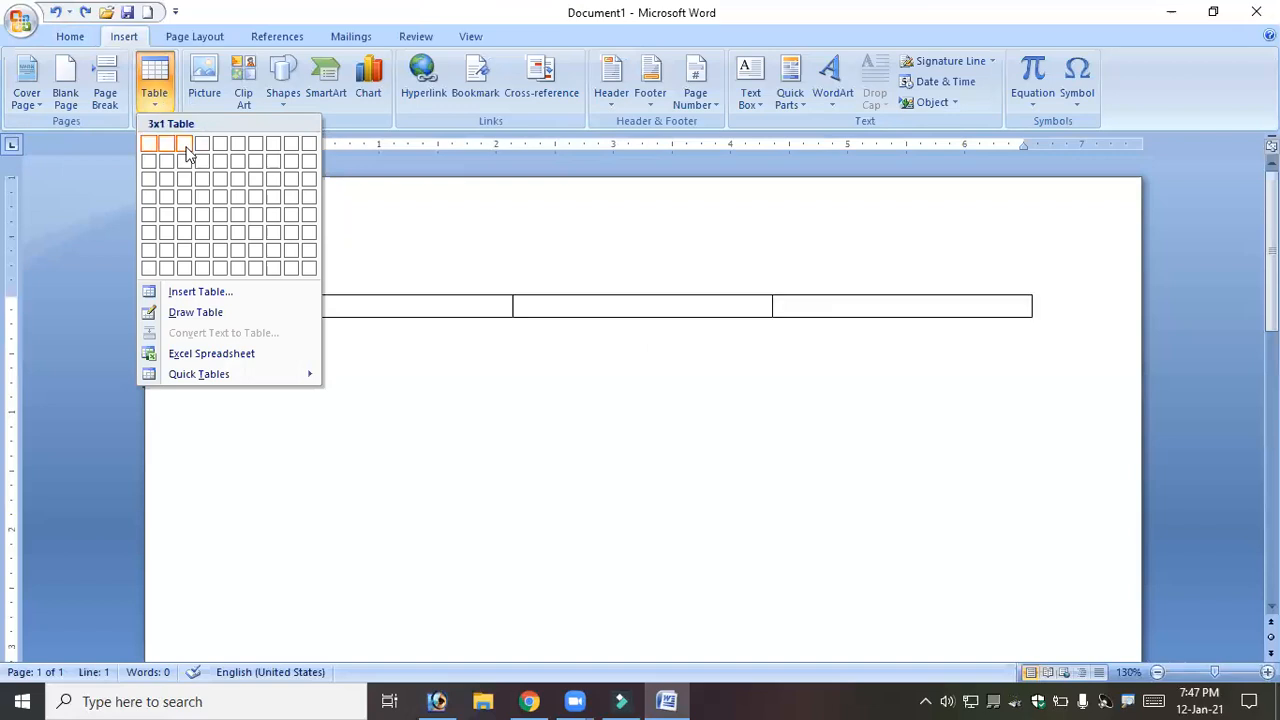
{"action": "left_click", "coordinate": [211, 292]}
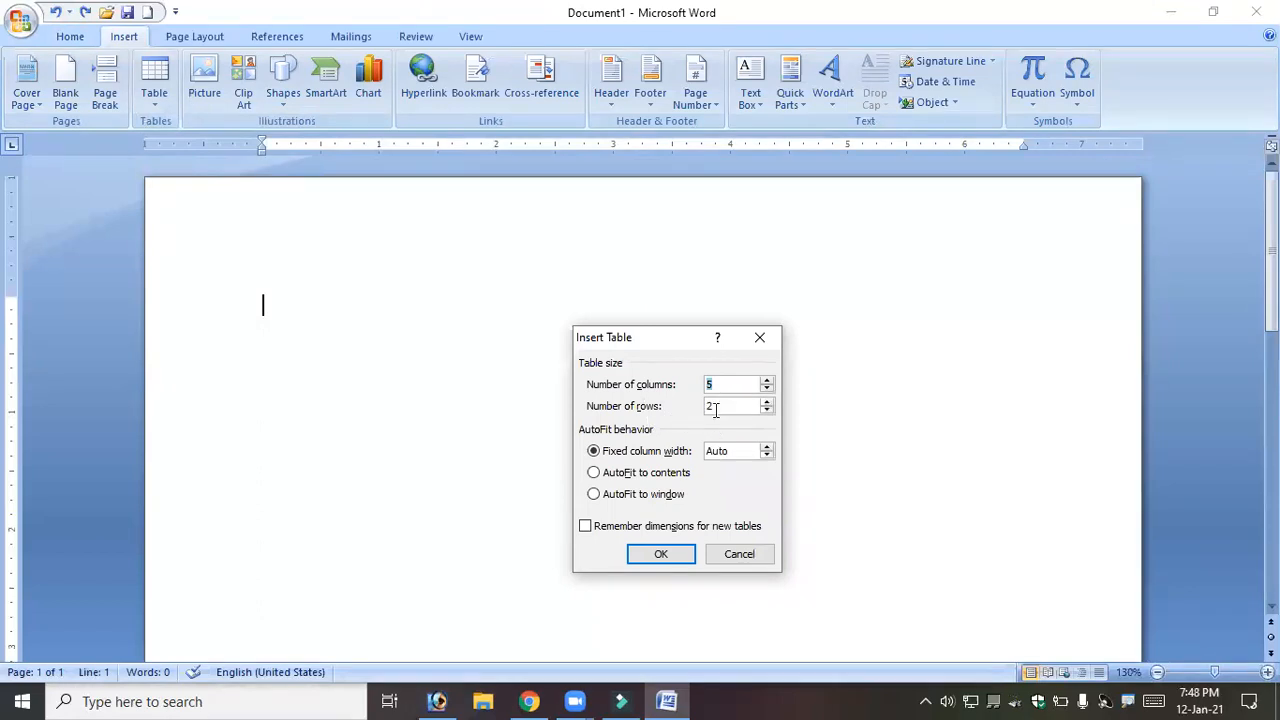
{"action": "left_click", "coordinate": [767, 384]}
{"action": "left_click", "coordinate": [675, 563]}
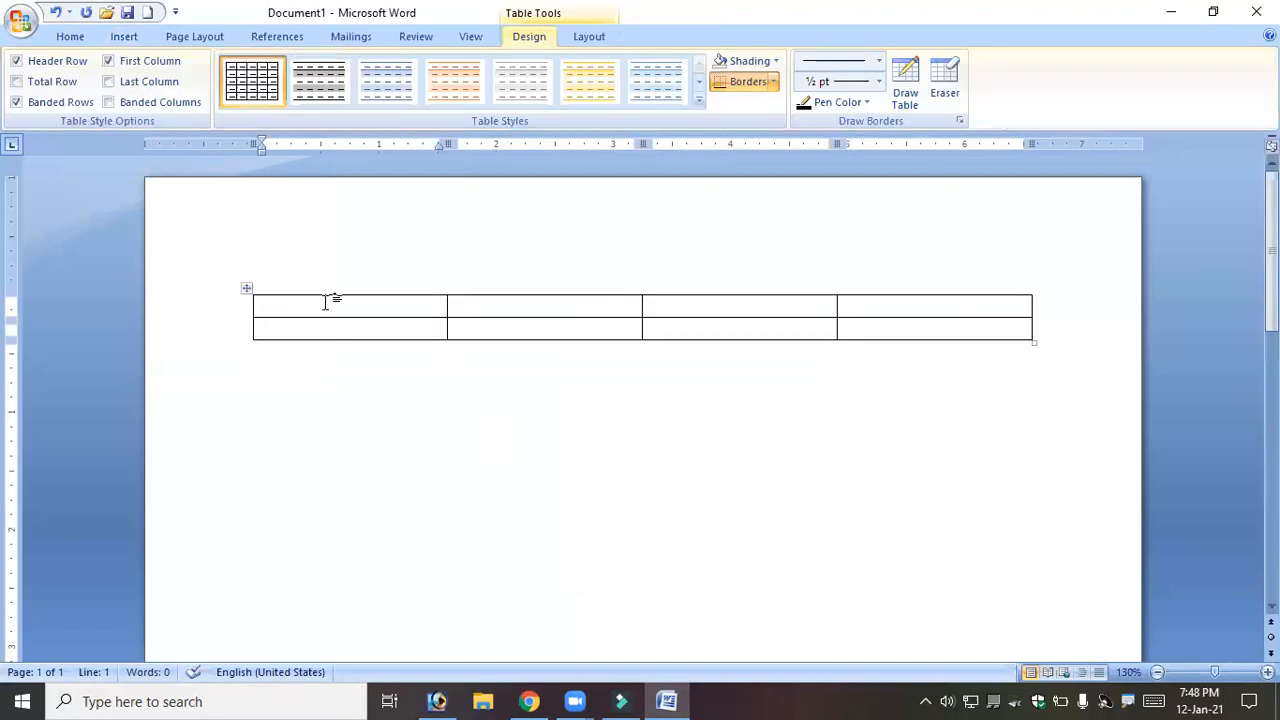
Highlight cells along the table's two rows and down its first two columns to point out rows and columns.
{"action": "left_click_drag", "start_coordinate": [437, 306], "coordinate": [914, 306]}
{"action": "left_click_drag", "start_coordinate": [291, 329], "coordinate": [740, 330]}
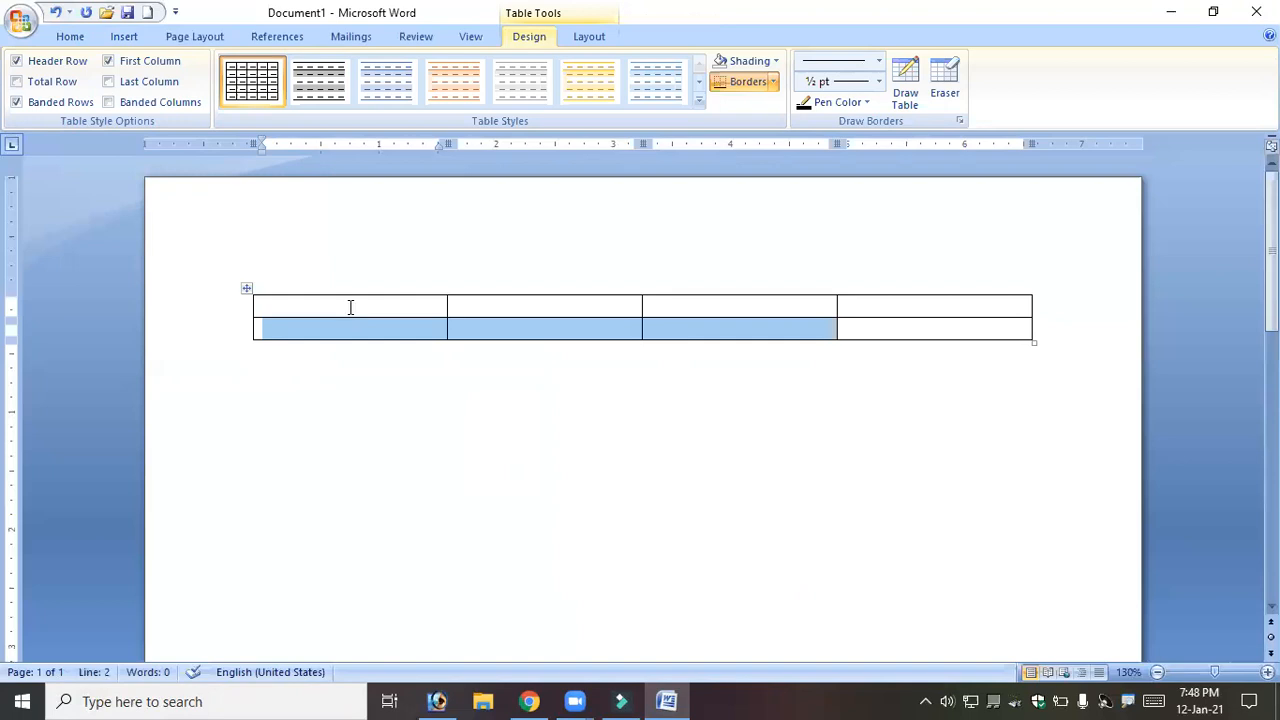
{"action": "left_click_drag", "start_coordinate": [351, 306], "coordinate": [351, 323]}
{"action": "left_click_drag", "start_coordinate": [592, 310], "coordinate": [598, 328]}
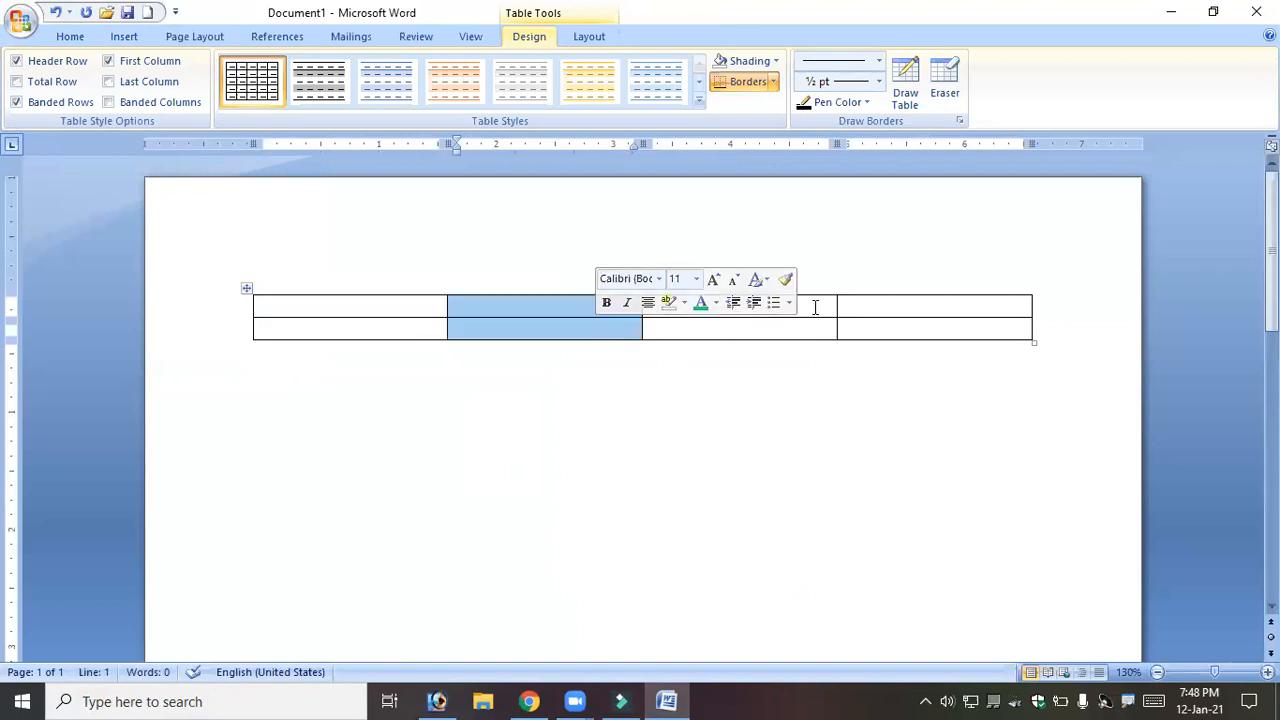
{"action": "left_click", "coordinate": [796, 309]}
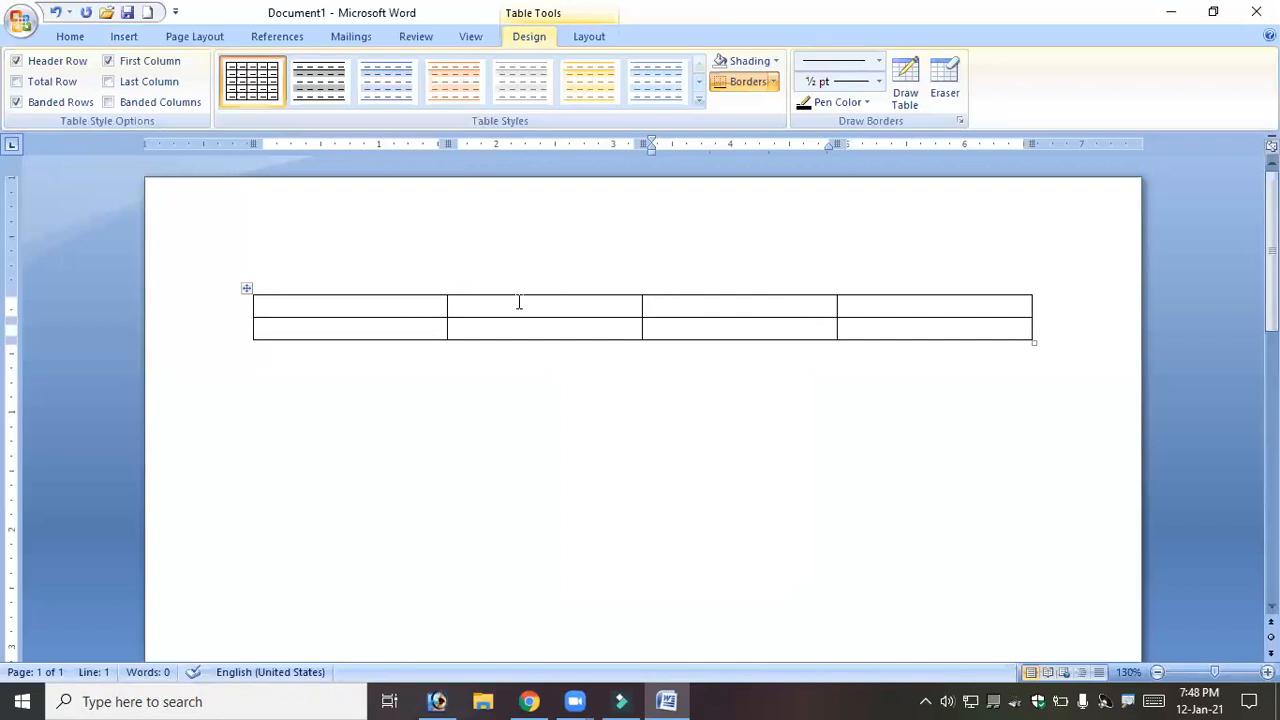
Enter "CELL" in the table's first cell as an example, and delete that text again.
{"action": "left_click", "coordinate": [340, 307]}
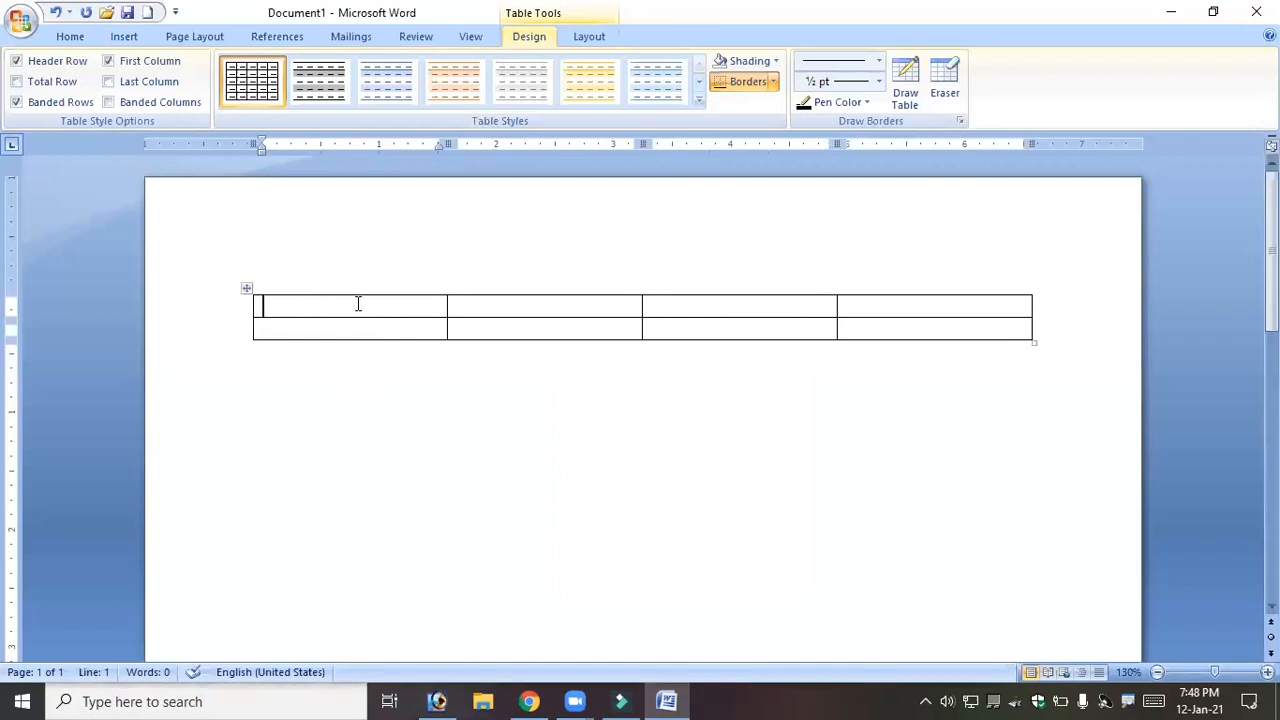
{"action": "type", "text": "CELL"}
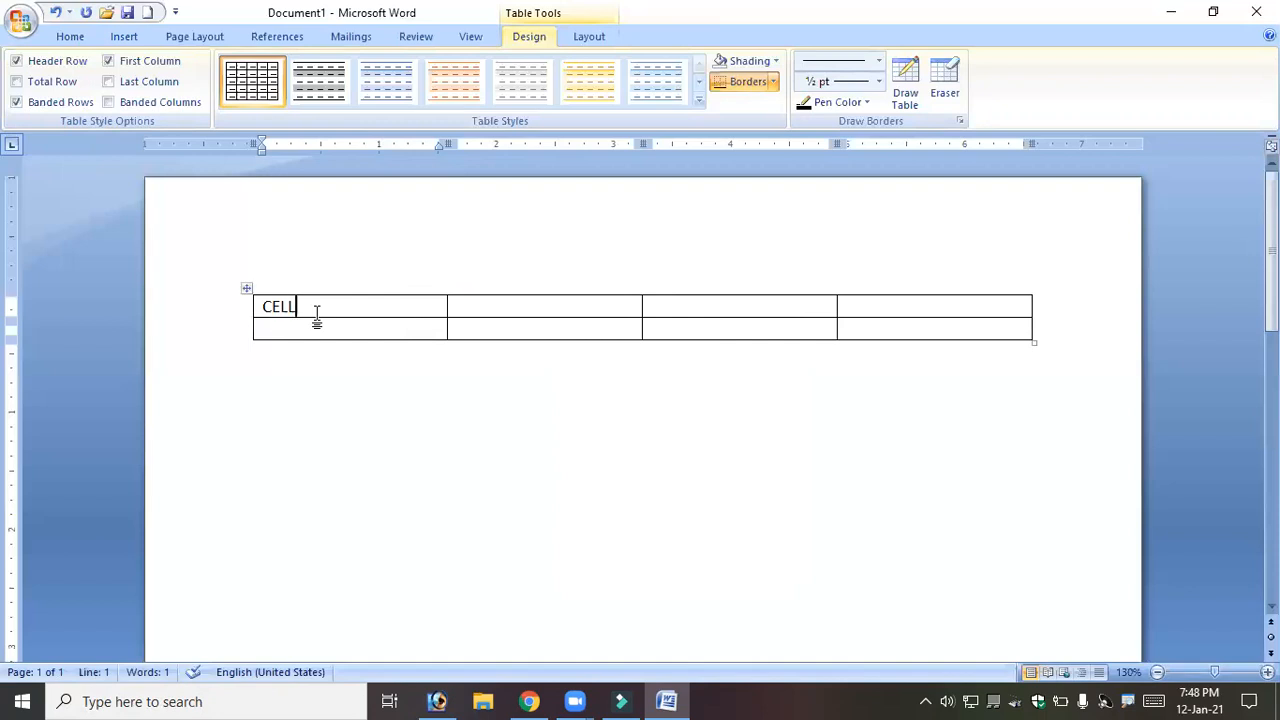
{"action": "mouse_move", "coordinate": [293, 312]}
{"action": "left_mouse_down"}
{"action": "mouse_move", "coordinate": [263, 311]}
{"action": "mouse_move", "coordinate": [322, 306]}
{"action": "mouse_move", "coordinate": [268, 312]}
{"action": "left_mouse_up"}
{"action": "left_click", "coordinate": [346, 315]}
{"action": "left_click", "coordinate": [319, 314]}
{"action": "left_click", "coordinate": [272, 312]}
{"action": "key", "text": "BackSpace"}
{"action": "key", "text": "Delete"}
{"action": "key", "text": "Delete"}
{"action": "key", "text": "Delete"}
{"action": "left_click_drag", "start_coordinate": [391, 297], "coordinate": [700, 322]}
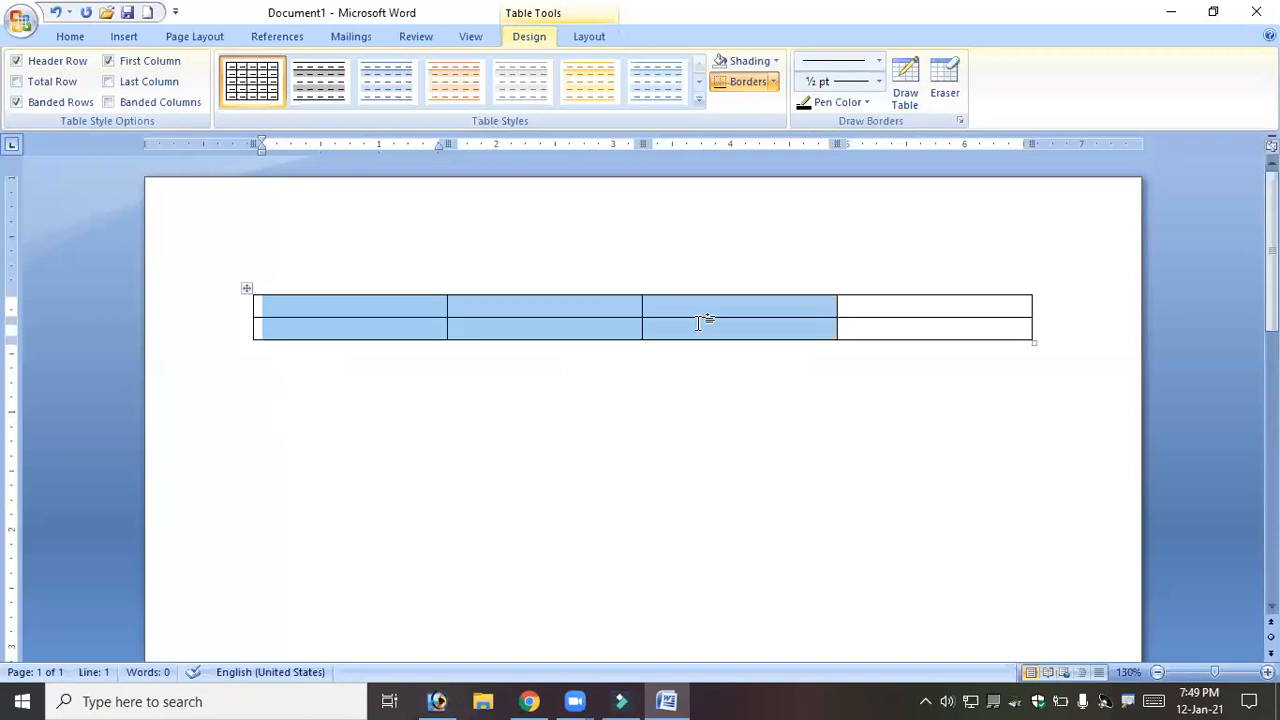
Fill the table's header row with "Slno", "Name", "Address" and "Phone".
{"action": "left_click", "coordinate": [358, 322]}
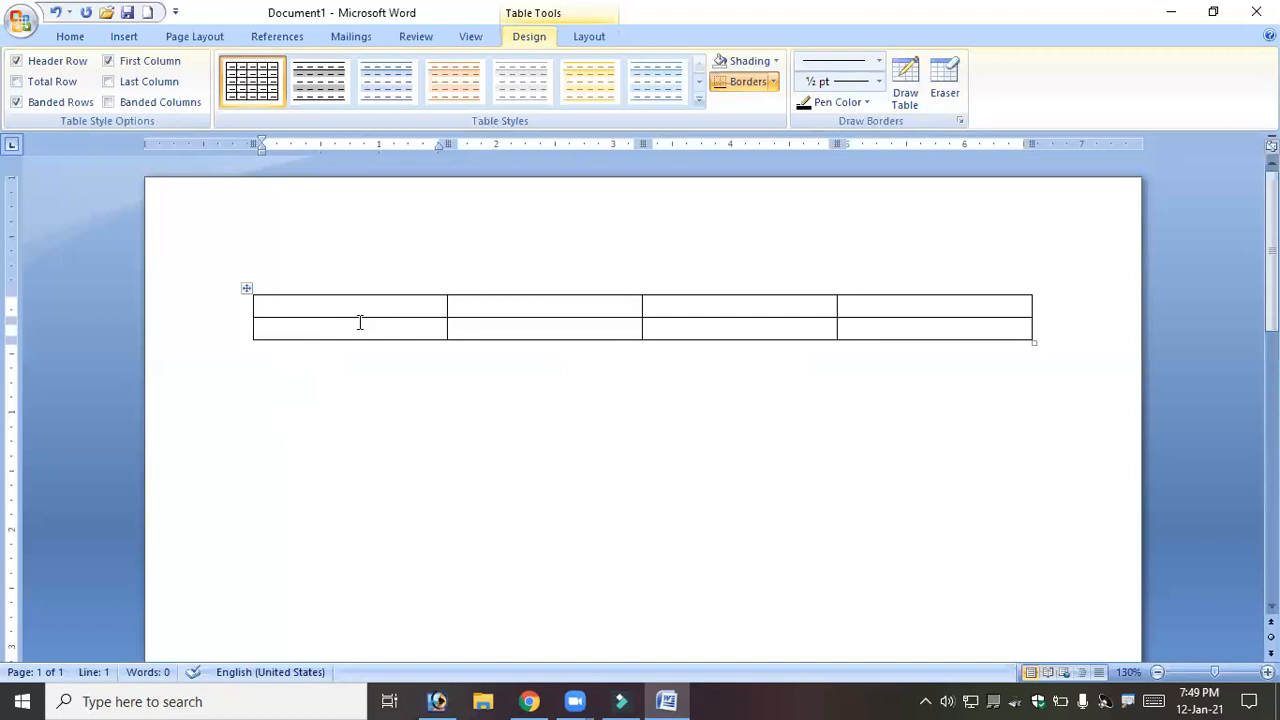
{"action": "type", "text": "Slno"}
{"action": "left_click", "coordinate": [557, 313]}
{"action": "left_click", "coordinate": [363, 307]}
{"action": "left_click", "coordinate": [612, 303]}
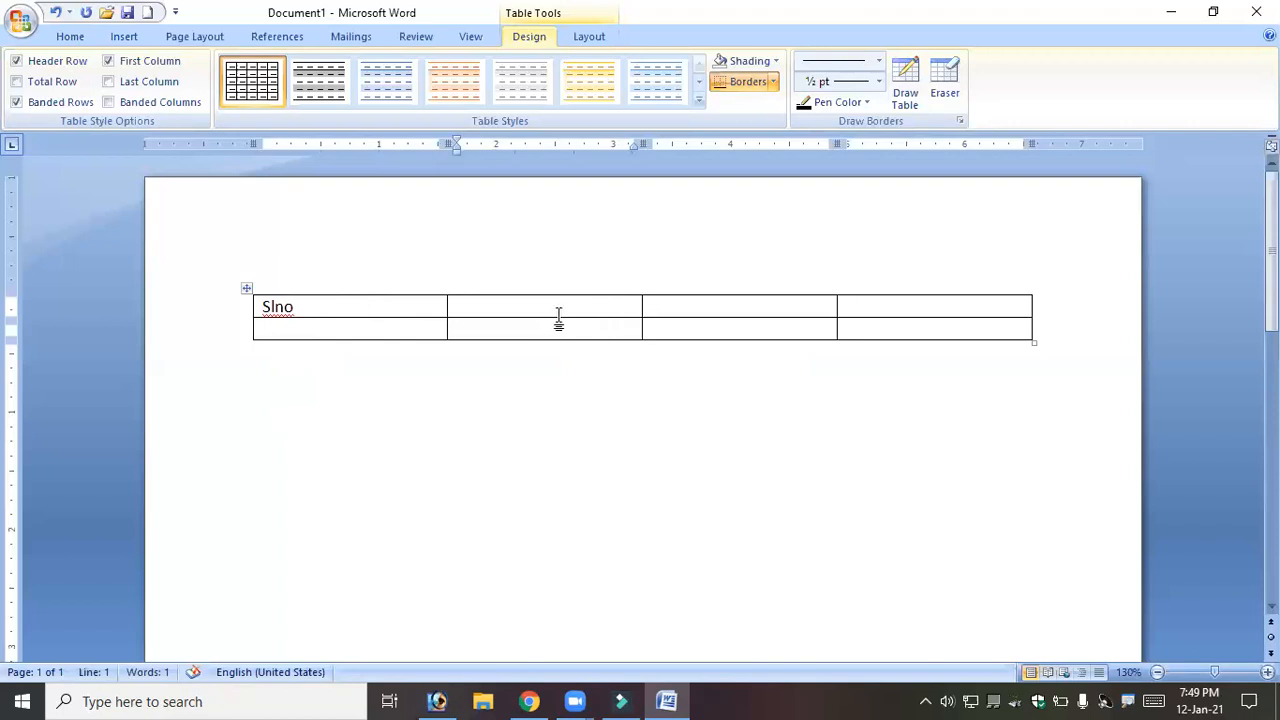
{"action": "type", "text": "Name"}
{"action": "key", "text": "Tab"}
{"action": "type", "text": "Address"}
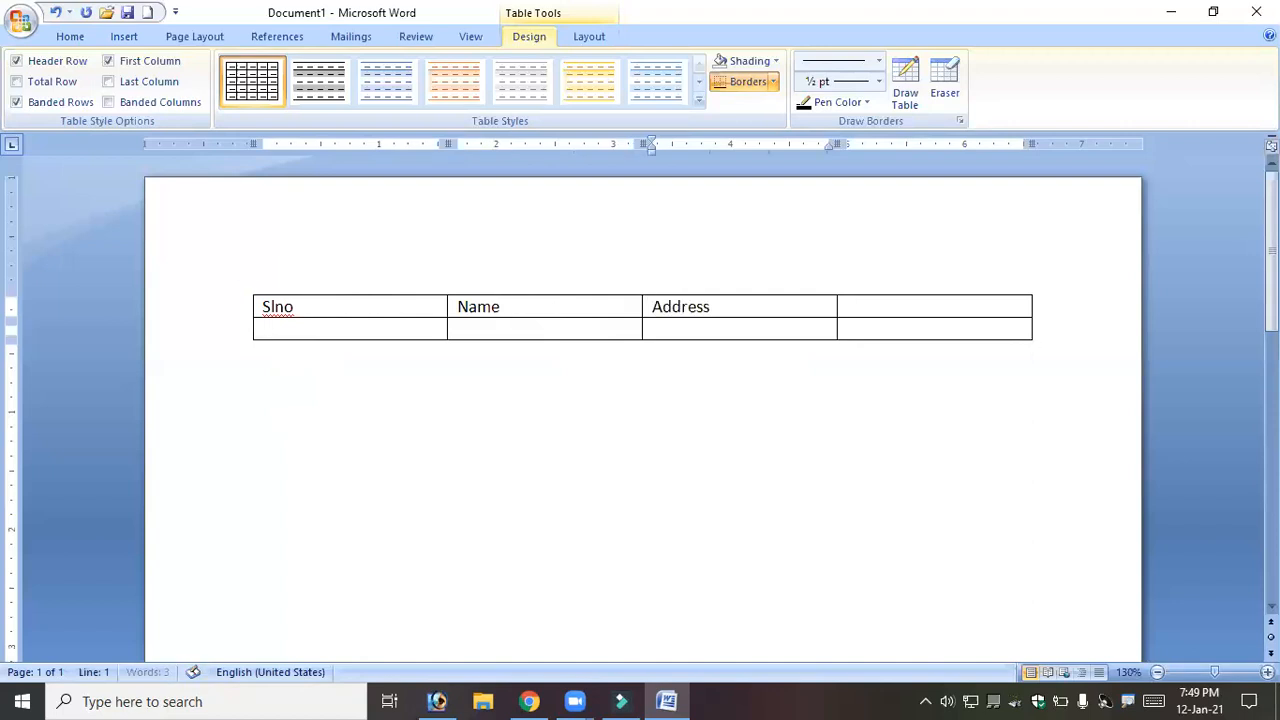
{"action": "key", "text": "Tab"}
{"action": "type", "text": "Phone"}
{"action": "key", "text": "Tab"}
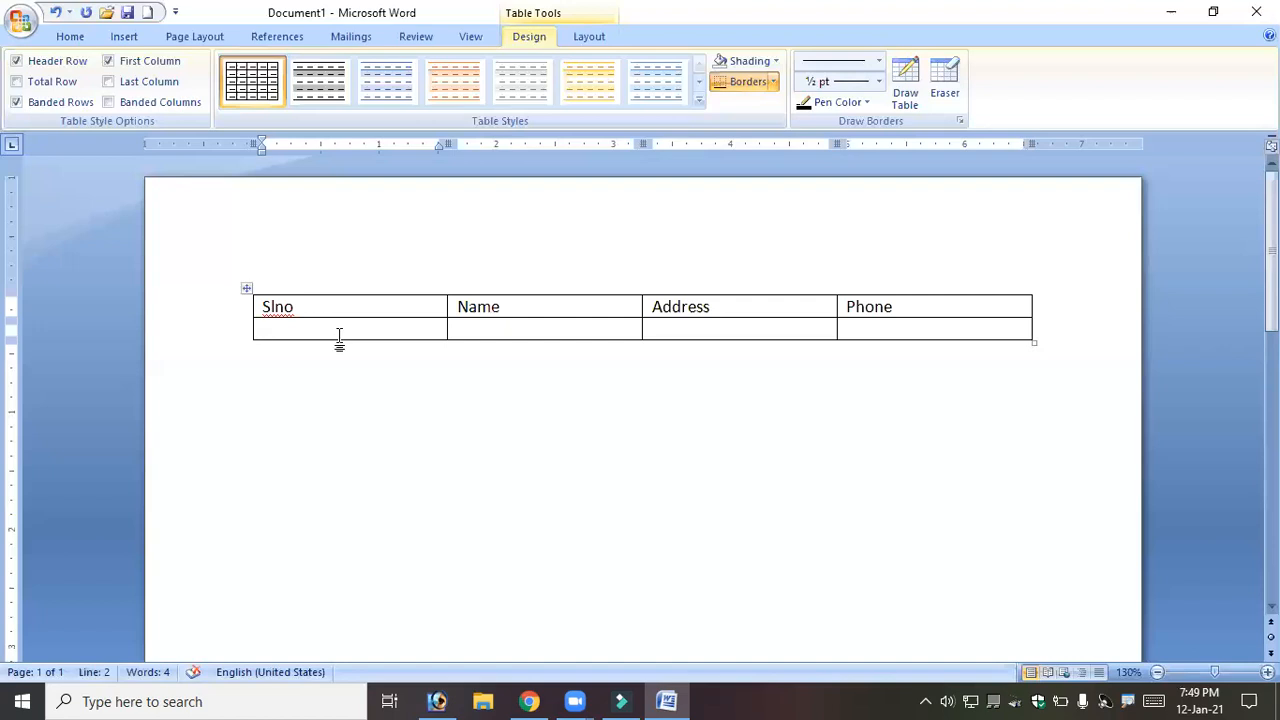
Fill the table's second row with serial number 1 and the person's name, address and phone number.
{"action": "type", "text": "1"}
{"action": "key", "text": "Tab"}
{"action": "type", "text": "Munisekhar"}
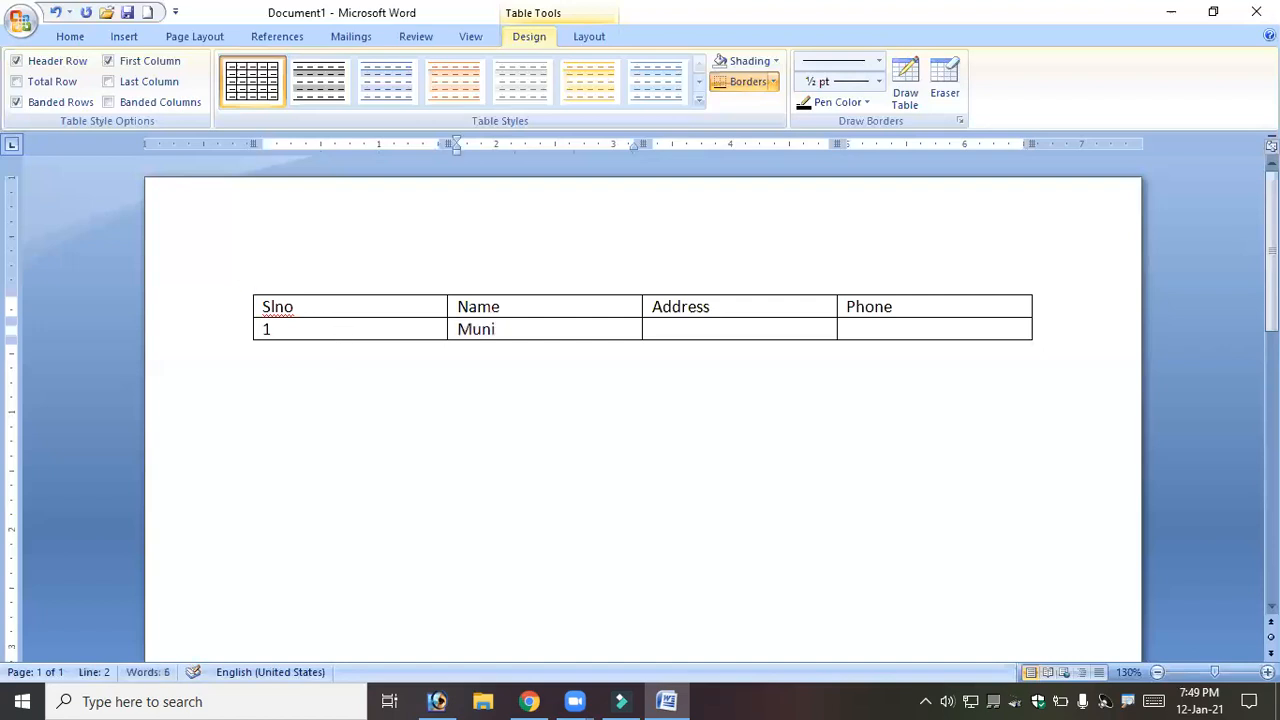
{"action": "key", "text": "Tab"}
{"action": "type", "text": "AT"}
{"action": "key", "text": "BackSpace"}
{"action": "key", "text": "BackSpace"}
{"action": "type", "text": "Chittore"}
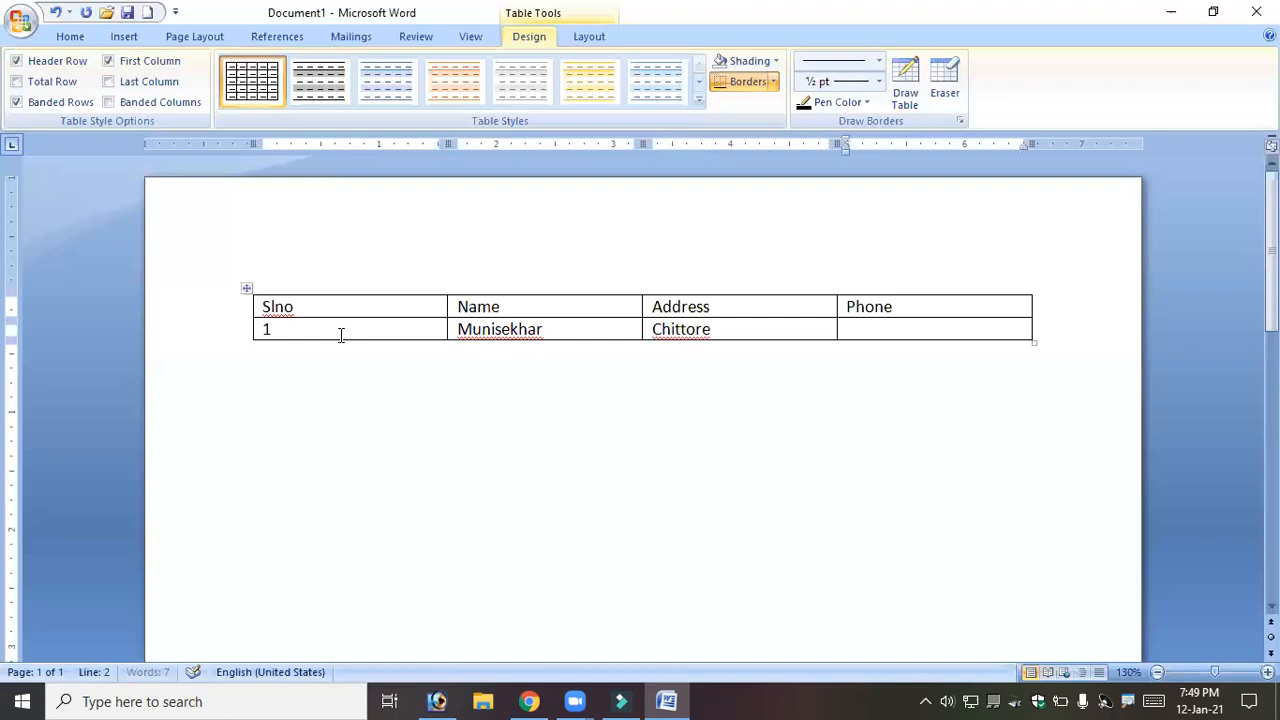
{"action": "key", "text": "Tab"}
{"action": "type", "text": "8989899"}
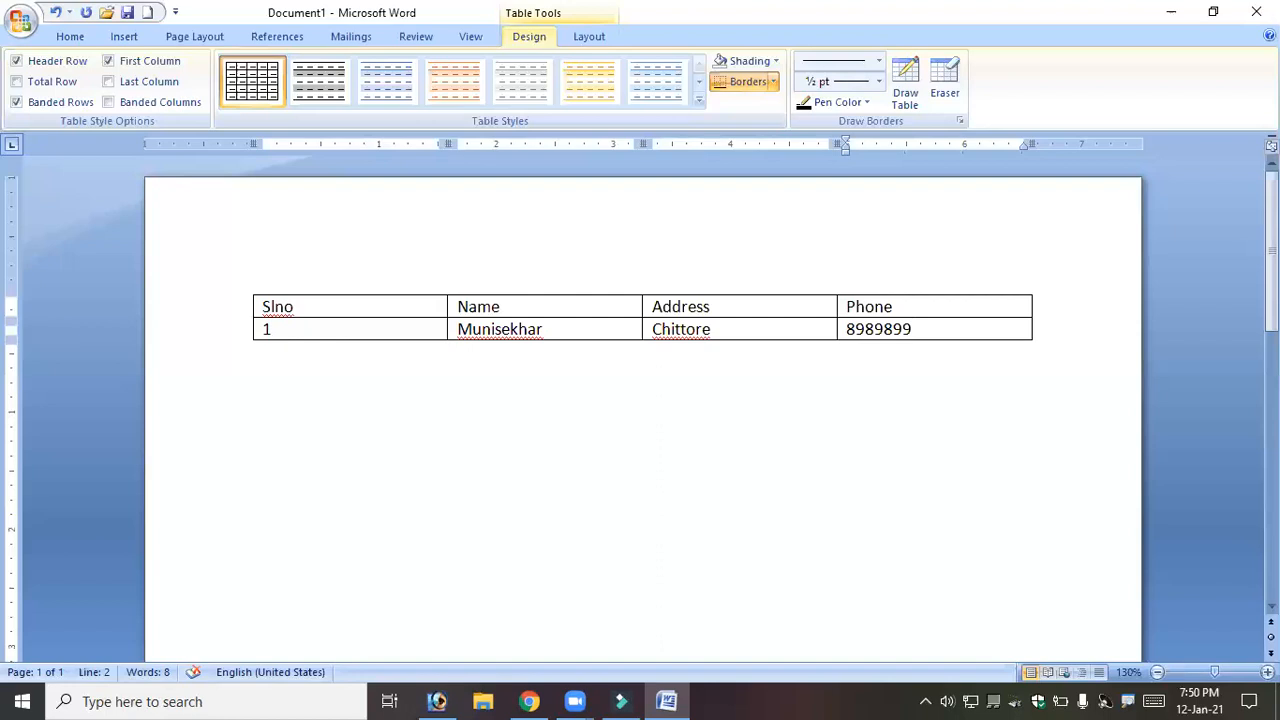
Highlight the cells of the record in the table's second row.
{"action": "left_click", "coordinate": [384, 322]}
{"action": "left_click_drag", "start_coordinate": [366, 325], "coordinate": [572, 318]}
{"action": "left_click_drag", "start_coordinate": [418, 331], "coordinate": [938, 337]}
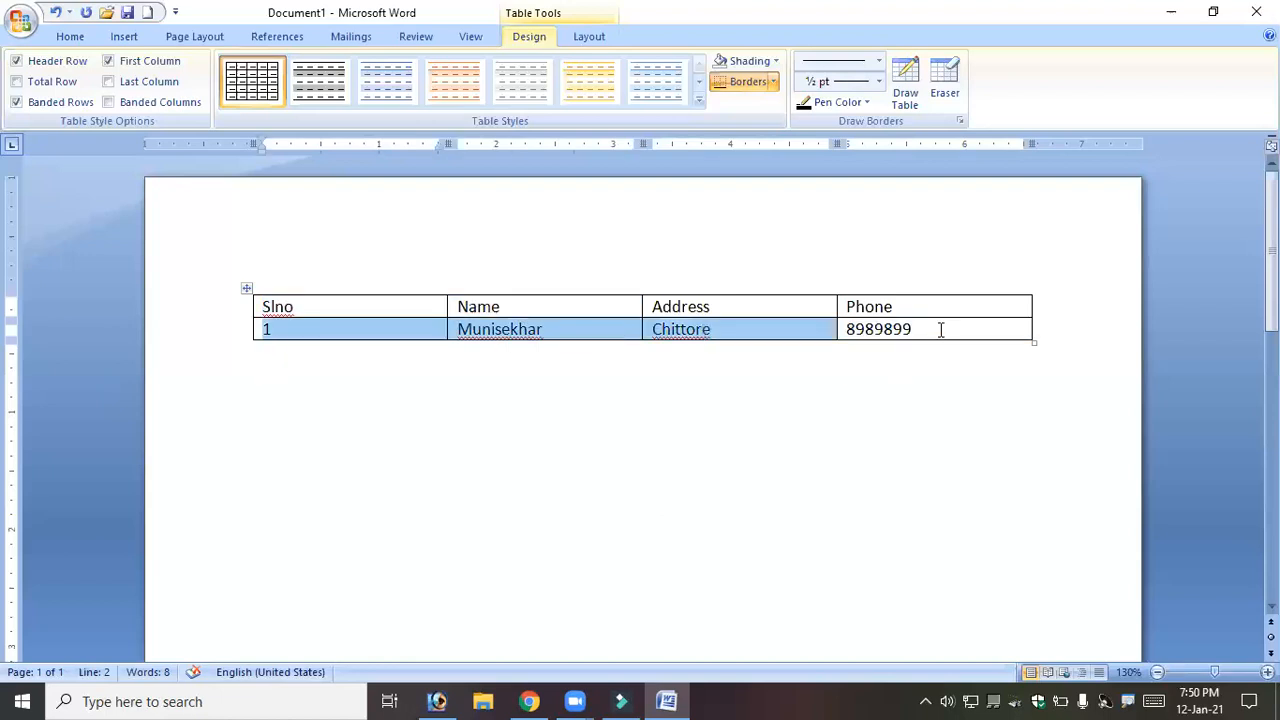
Add a row below the first record and fill it with serial number 2 and the second person's name, address and phone number.
{"action": "left_click", "coordinate": [941, 328]}
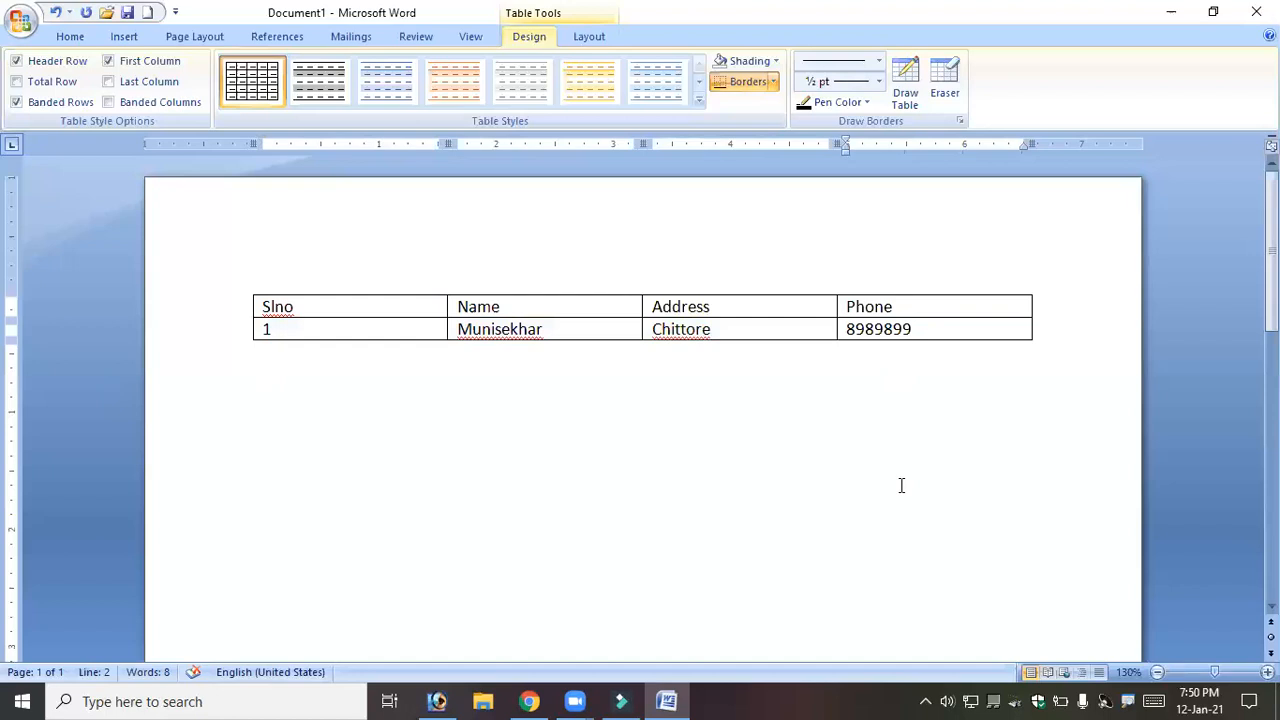
{"action": "key", "text": "Tab"}
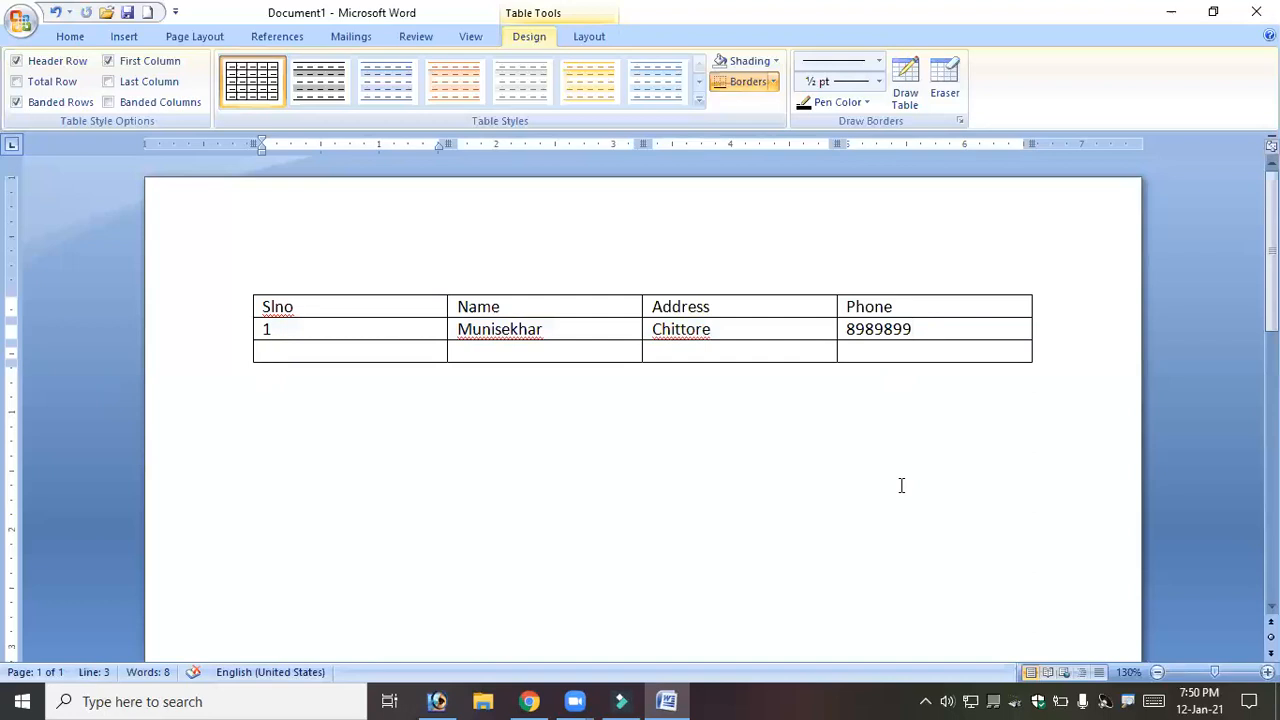
{"action": "type", "text": "2"}
{"action": "key", "text": "Tab"}
{"action": "type", "text": "Anji"}
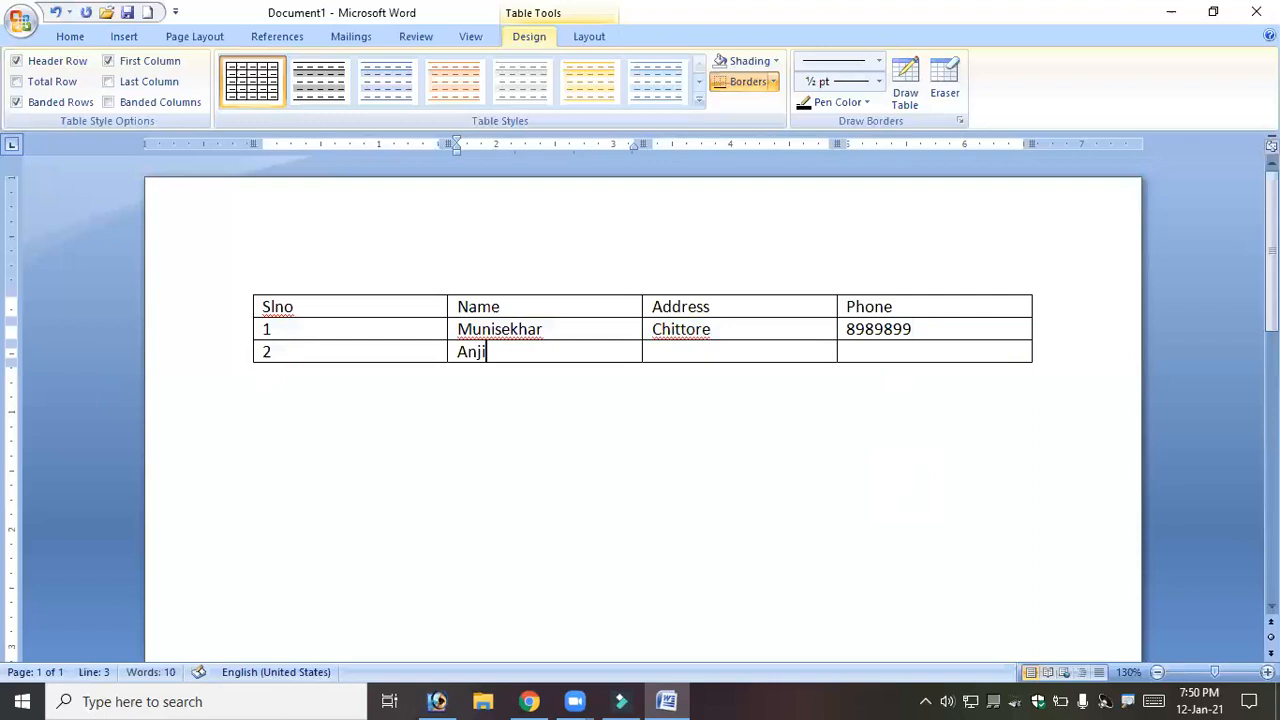
{"action": "key", "text": "Tab"}
{"action": "type", "text": "Chittore"}
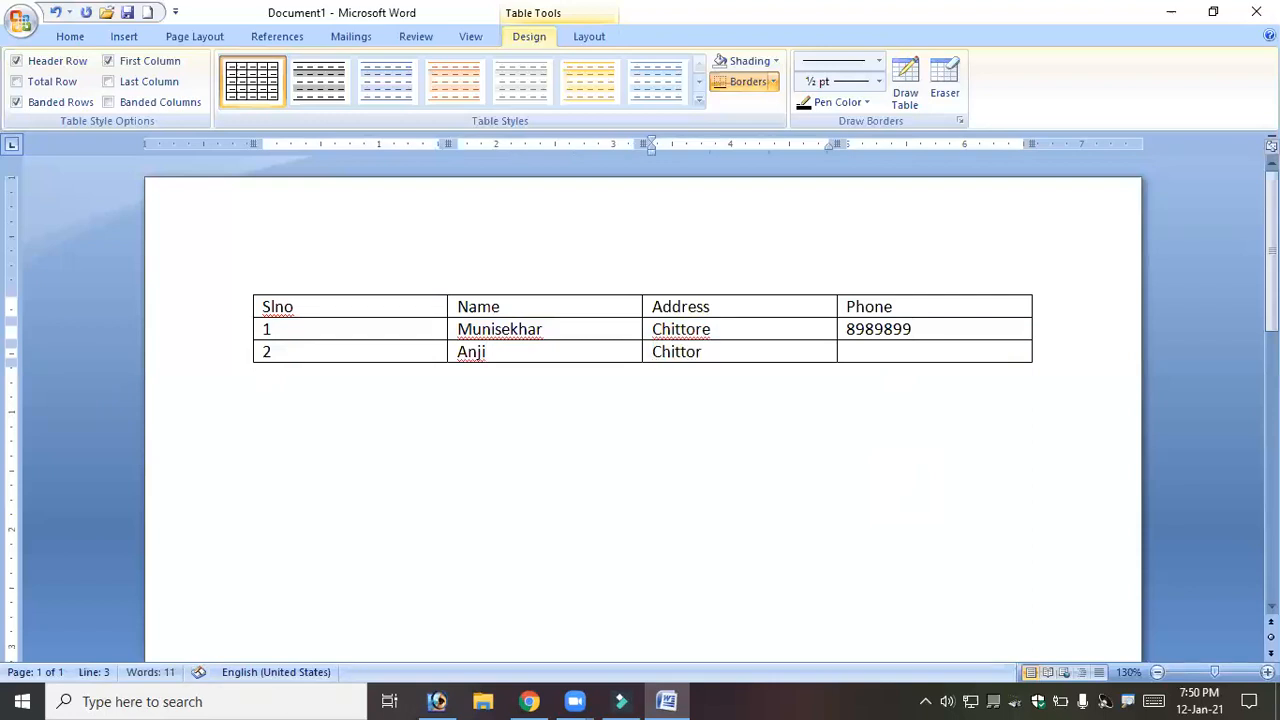
{"action": "key", "text": "Tab"}
{"action": "type", "text": "9u9899"}
Add another row and fill it with serial number 3 and the third person's name, address and phone number.
{"action": "key", "text": "Tab"}
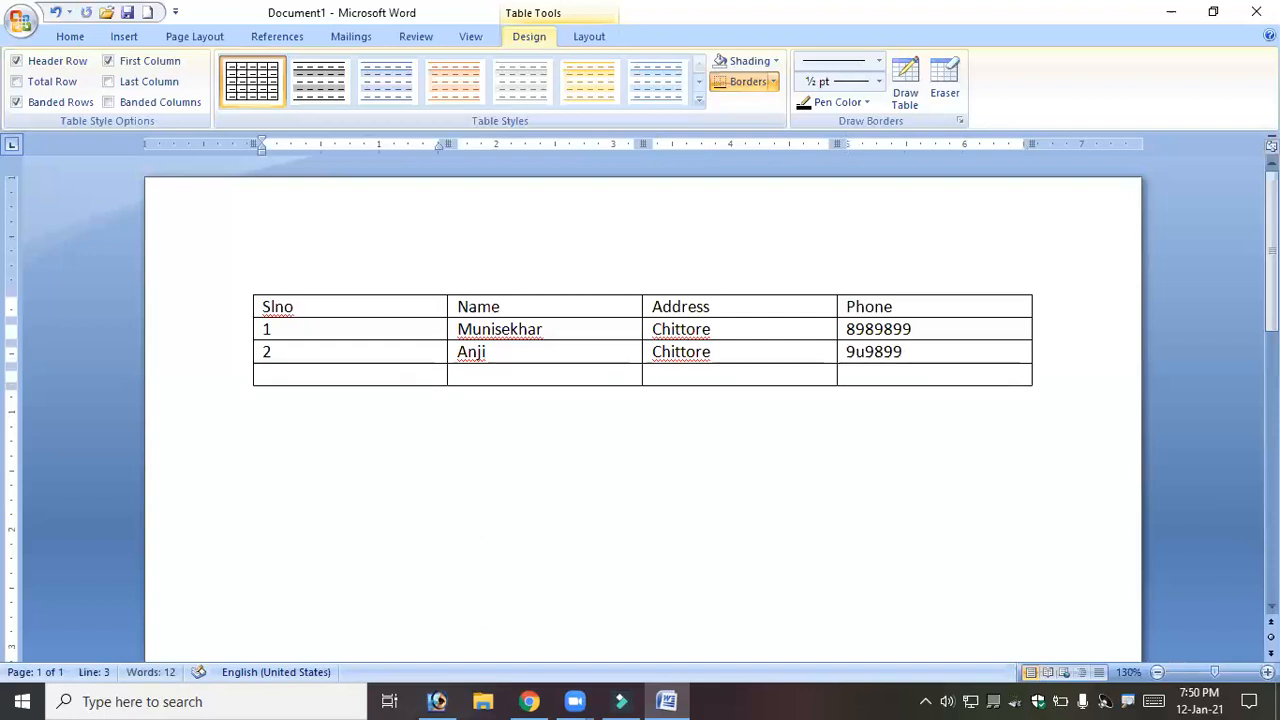
{"action": "type", "text": "3"}
{"action": "key", "text": "Tab"}
{"action": "type", "text": "An"}
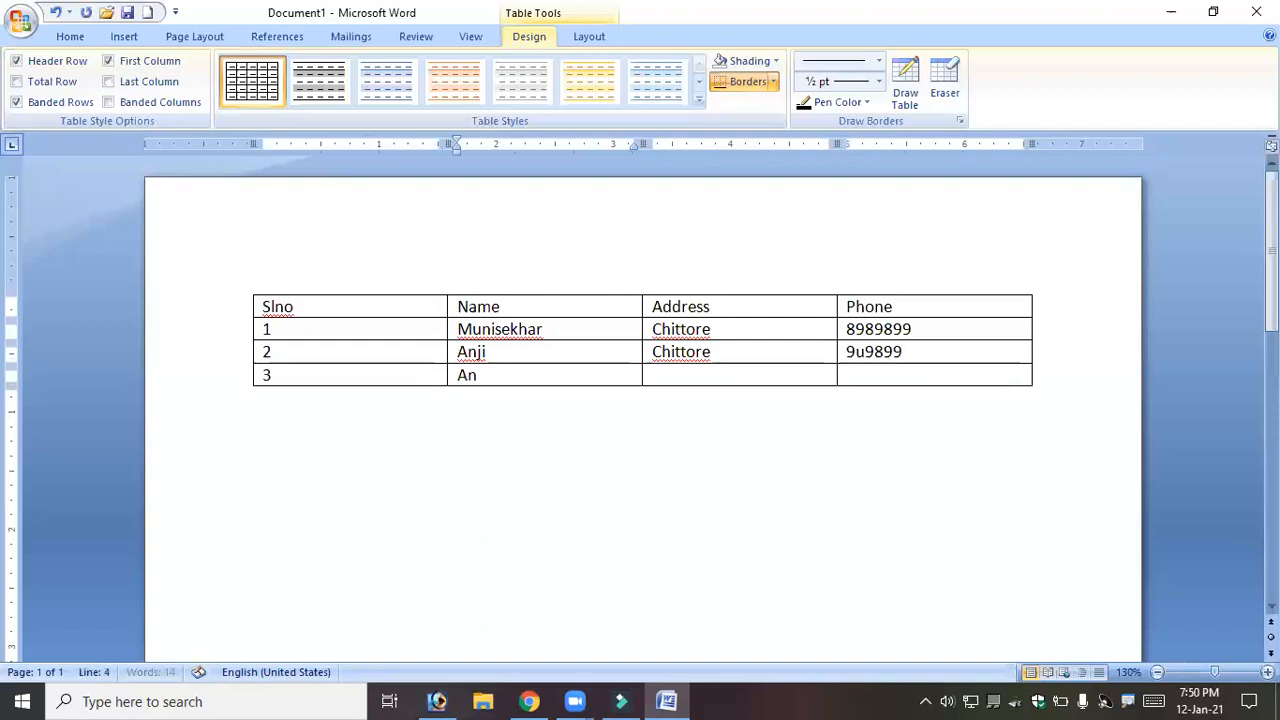
{"action": "type", "text": "irudhatp"}
{"action": "key", "text": "Tab"}
{"action": "type", "text": "9899"}
Append nine empty rows to the table below the third record.
{"action": "key", "text": "Tab"}
{"action": "key", "text": "Tab"}
{"action": "key", "text": "Tab"}
{"action": "key", "text": "Tab"}
{"action": "key", "text": "Tab"}
{"action": "key", "text": "Tab"}
{"action": "key", "text": "Tab"}
{"action": "key", "text": "Tab"}
{"action": "key", "text": "Tab"}
{"action": "key", "text": "Tab"}
{"action": "key", "text": "Tab"}
{"action": "key", "text": "Tab"}
{"action": "key", "text": "Tab"}
{"action": "key", "text": "Tab"}
{"action": "key", "text": "Tab"}
{"action": "key", "text": "Tab"}
{"action": "key", "text": "Tab"}
{"action": "key", "text": "Tab"}
{"action": "key", "text": "Tab"}
{"action": "key", "text": "Tab"}
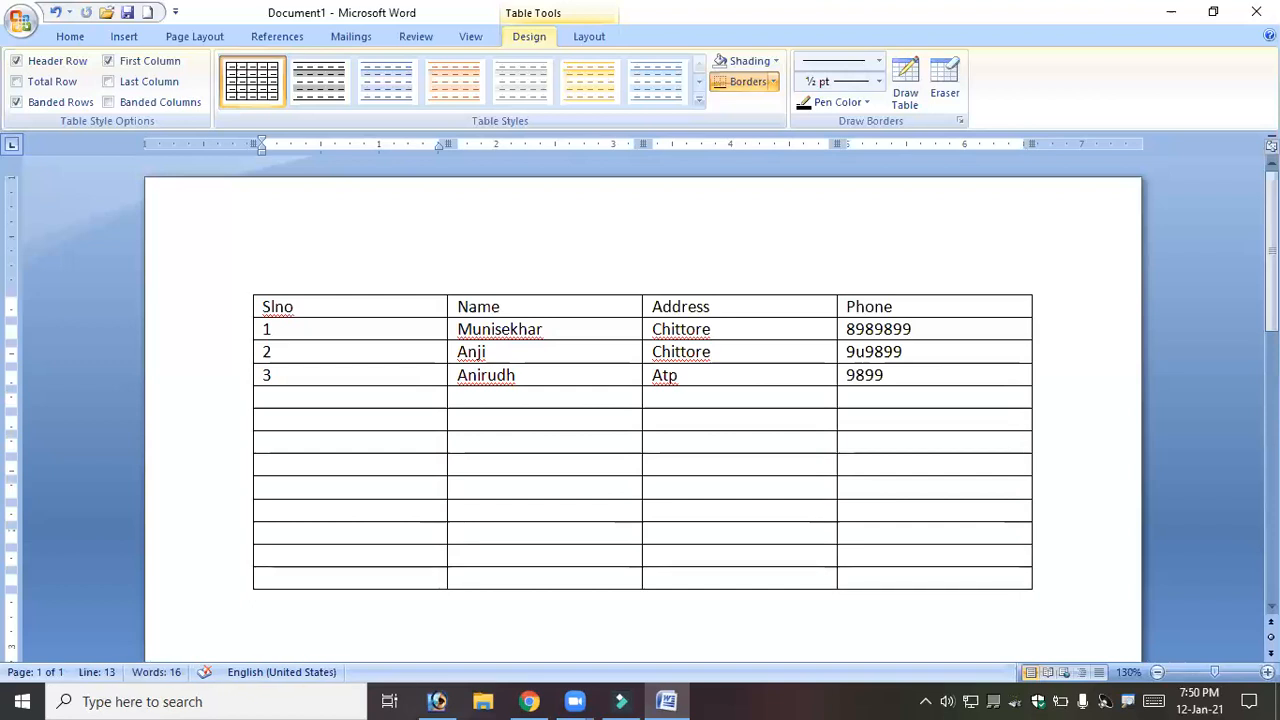
{"action": "left_click", "coordinate": [130, 37]}
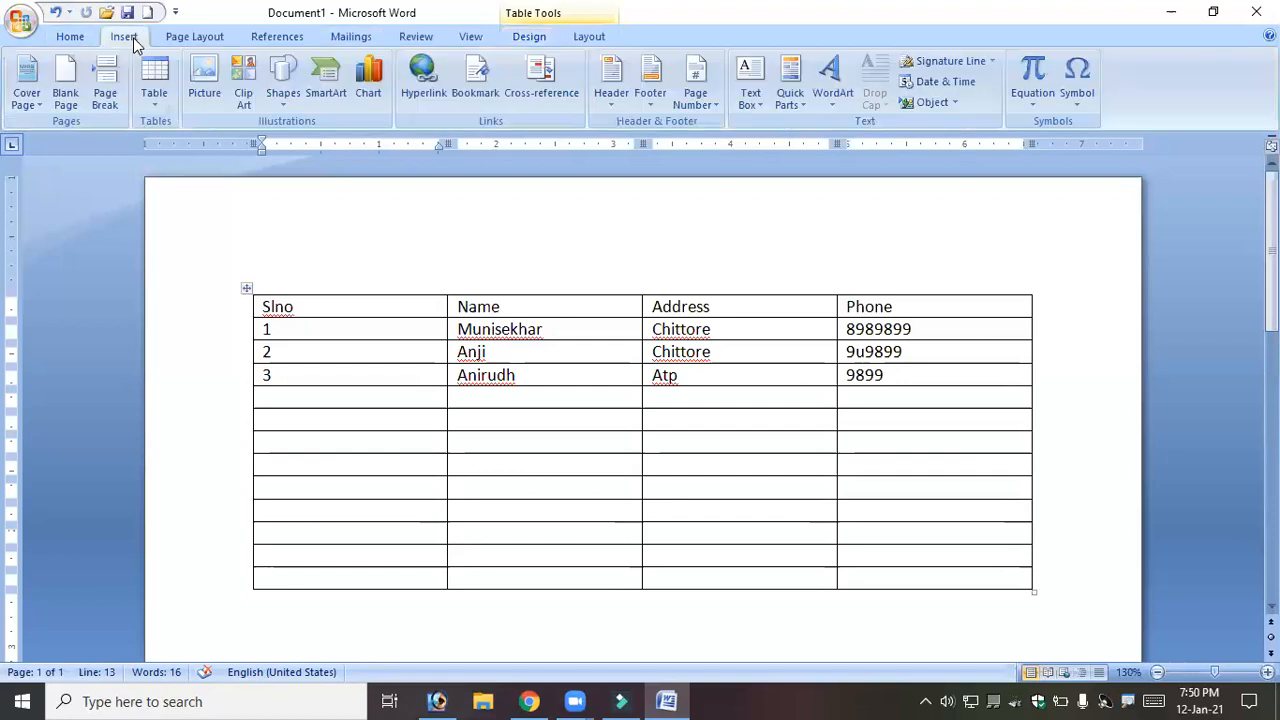
{"action": "left_click", "coordinate": [155, 85]}
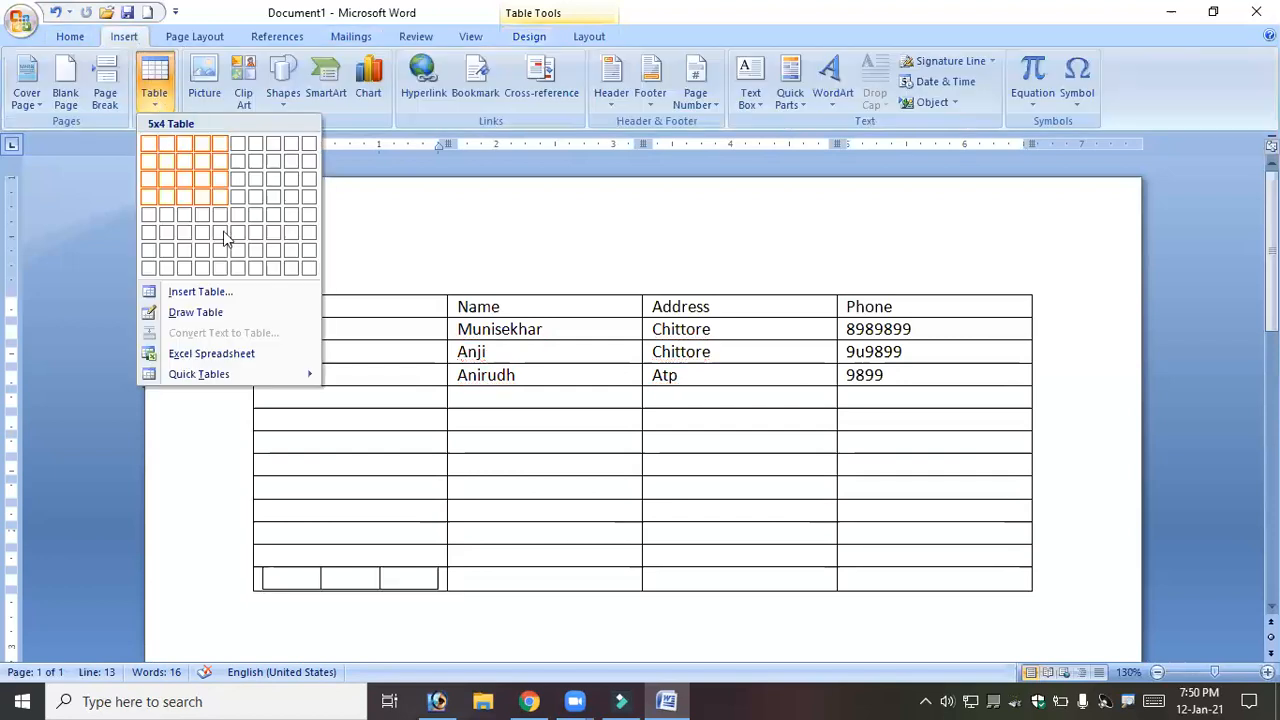
{"action": "left_click", "coordinate": [232, 294]}
{"action": "left_click", "coordinate": [740, 554]}
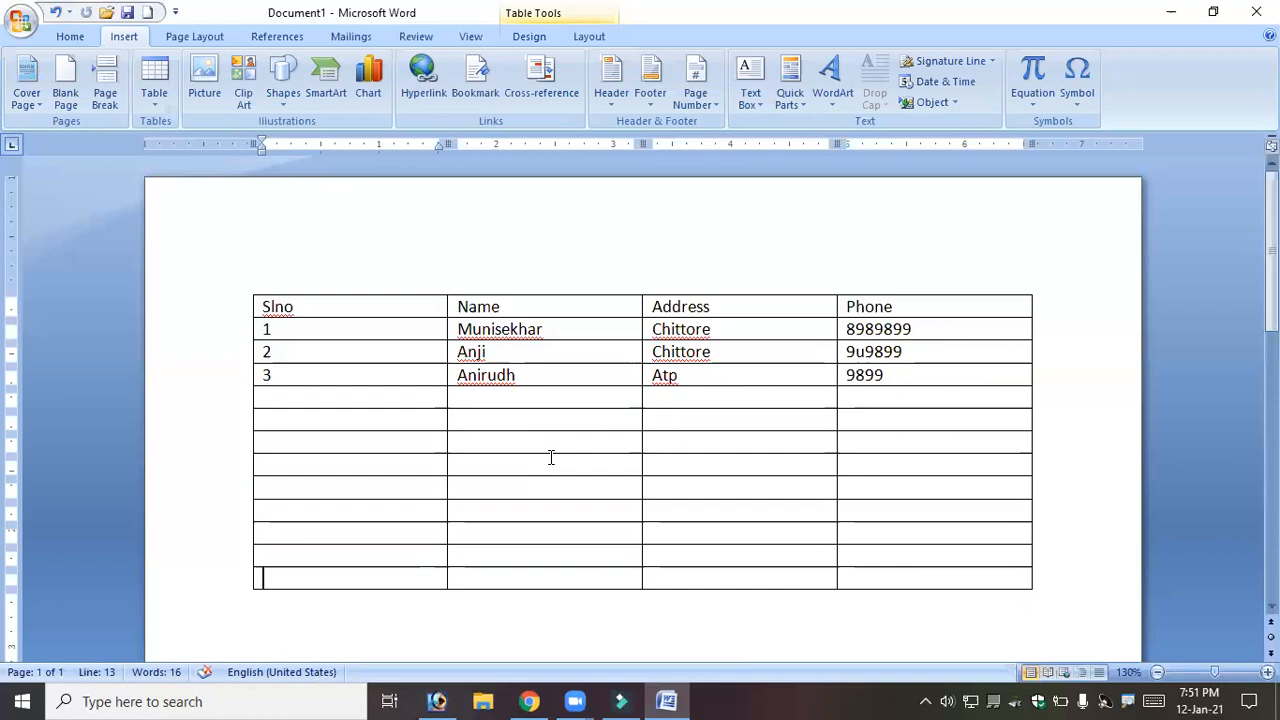
Examine the table design and layout tools, comparing the cursor inside the table with the cursor outside it.
{"action": "left_click", "coordinate": [549, 466]}
{"action": "left_click", "coordinate": [343, 420]}
{"action": "left_click", "coordinate": [560, 310]}
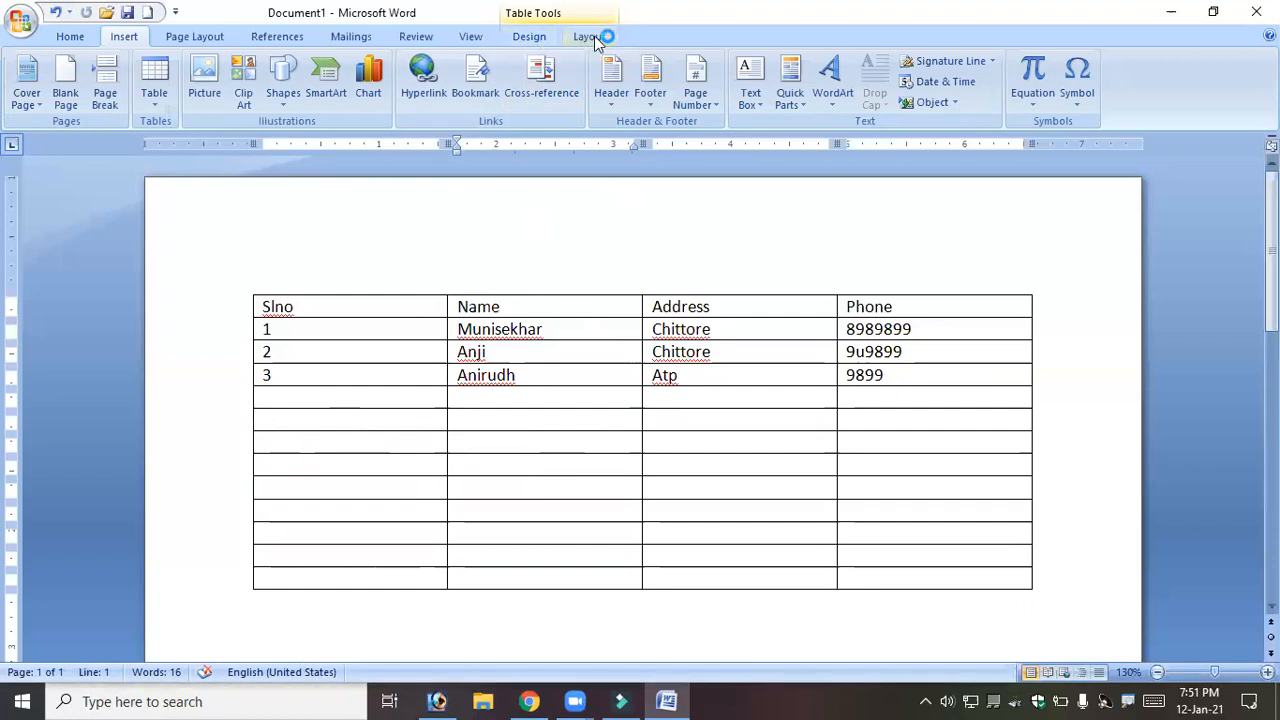
{"action": "left_click", "coordinate": [543, 38]}
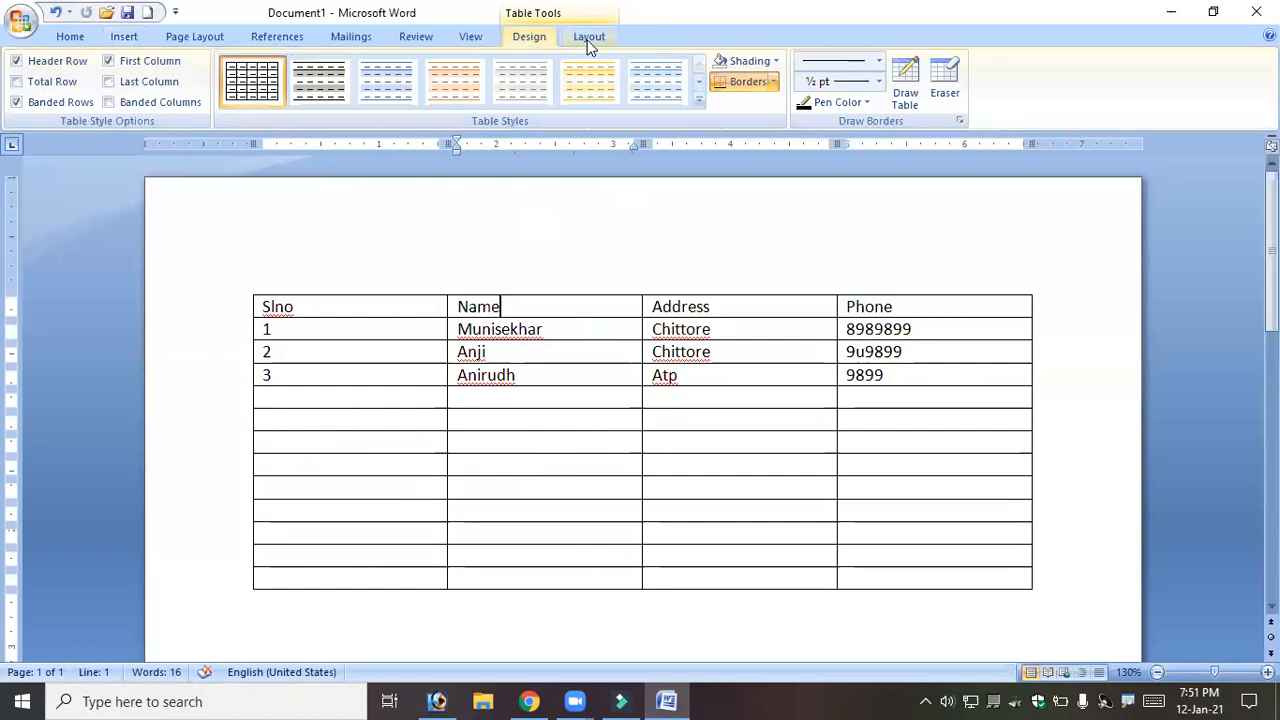
{"action": "left_click", "coordinate": [589, 40]}
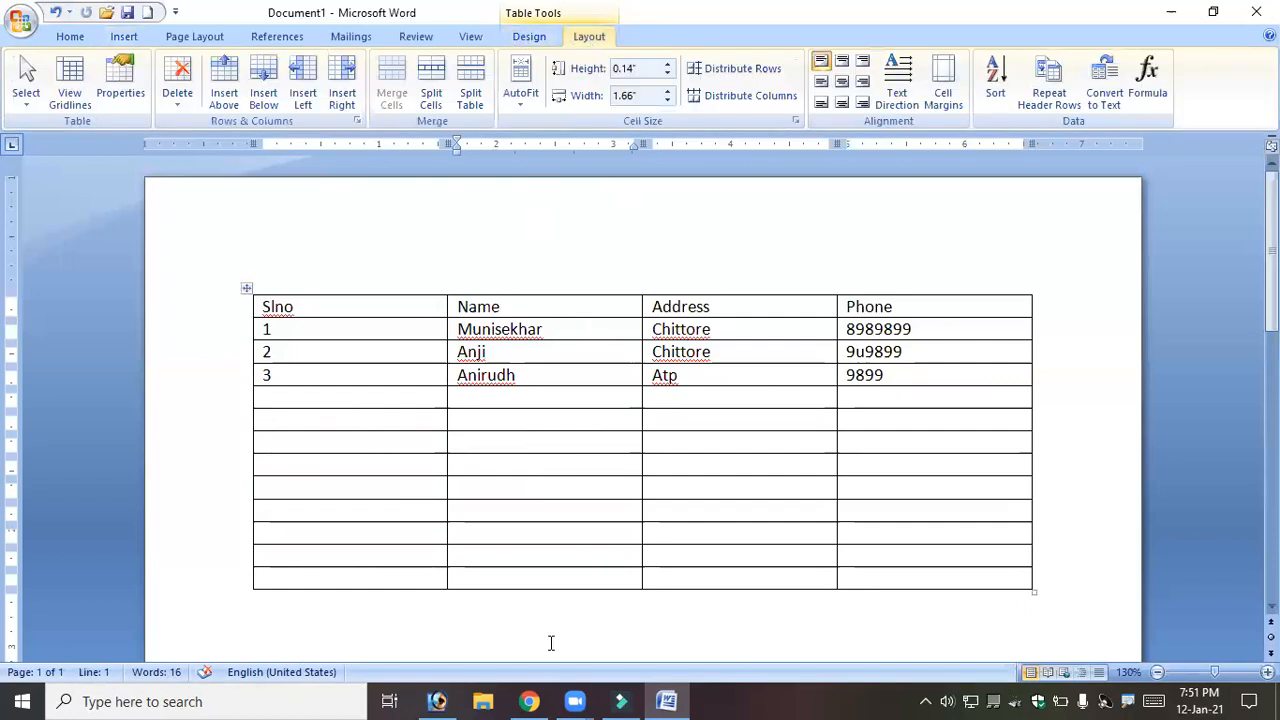
{"action": "left_click", "coordinate": [508, 628]}
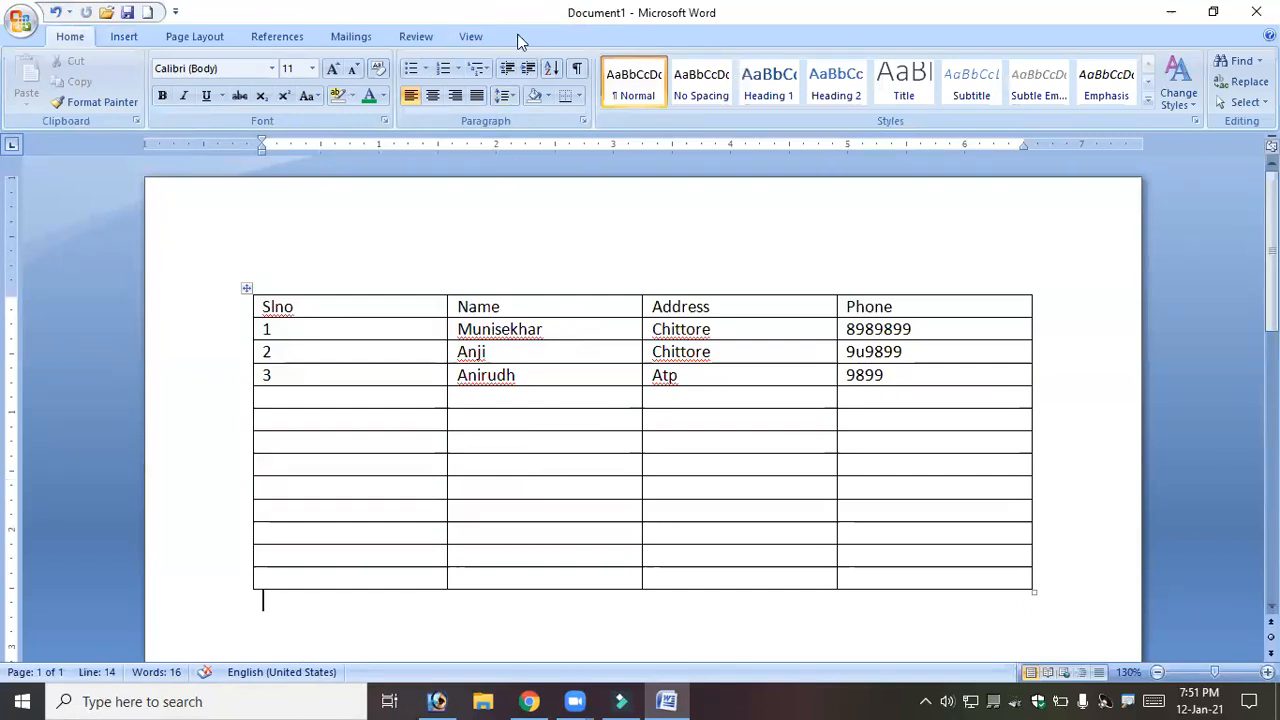
{"action": "left_click", "coordinate": [400, 444]}
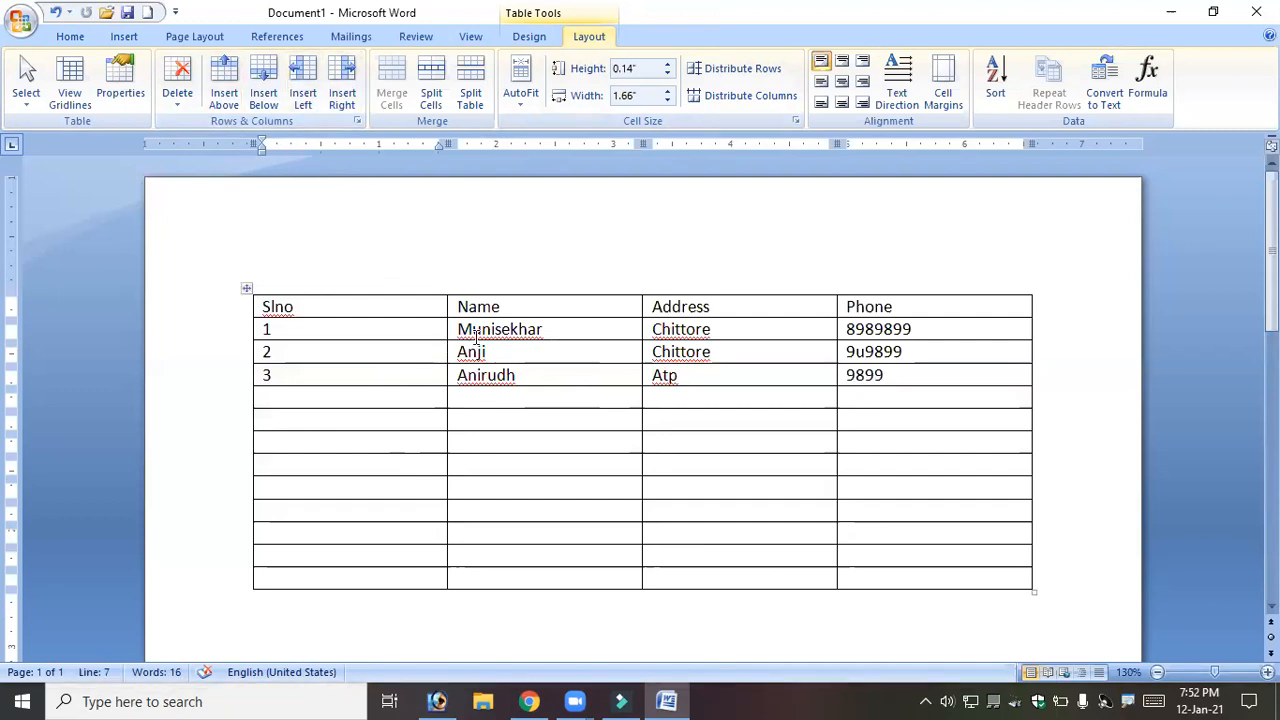
Insert a new column to the right of the Name column.
{"action": "left_click", "coordinate": [503, 306]}
{"action": "left_click", "coordinate": [675, 305]}
{"action": "left_click", "coordinate": [570, 306]}
{"action": "left_click", "coordinate": [697, 327]}
{"action": "left_click", "coordinate": [628, 316]}
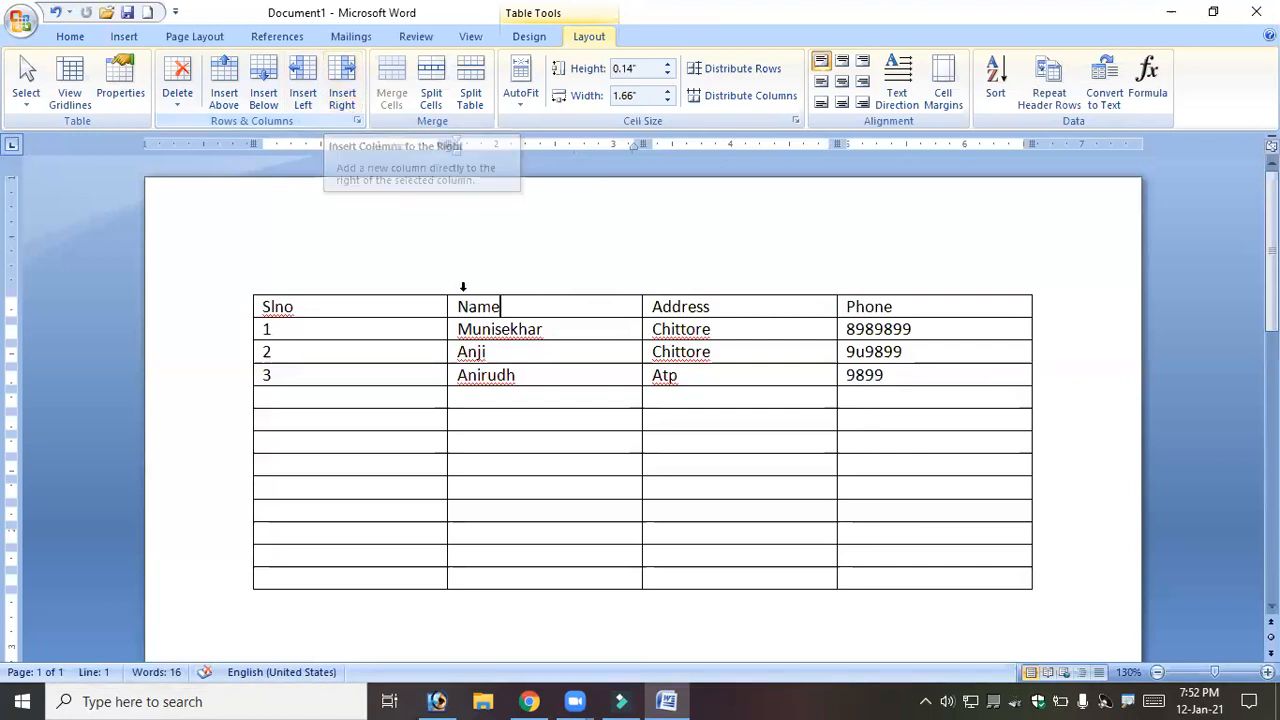
{"action": "left_click_drag", "start_coordinate": [506, 306], "coordinate": [479, 306]}
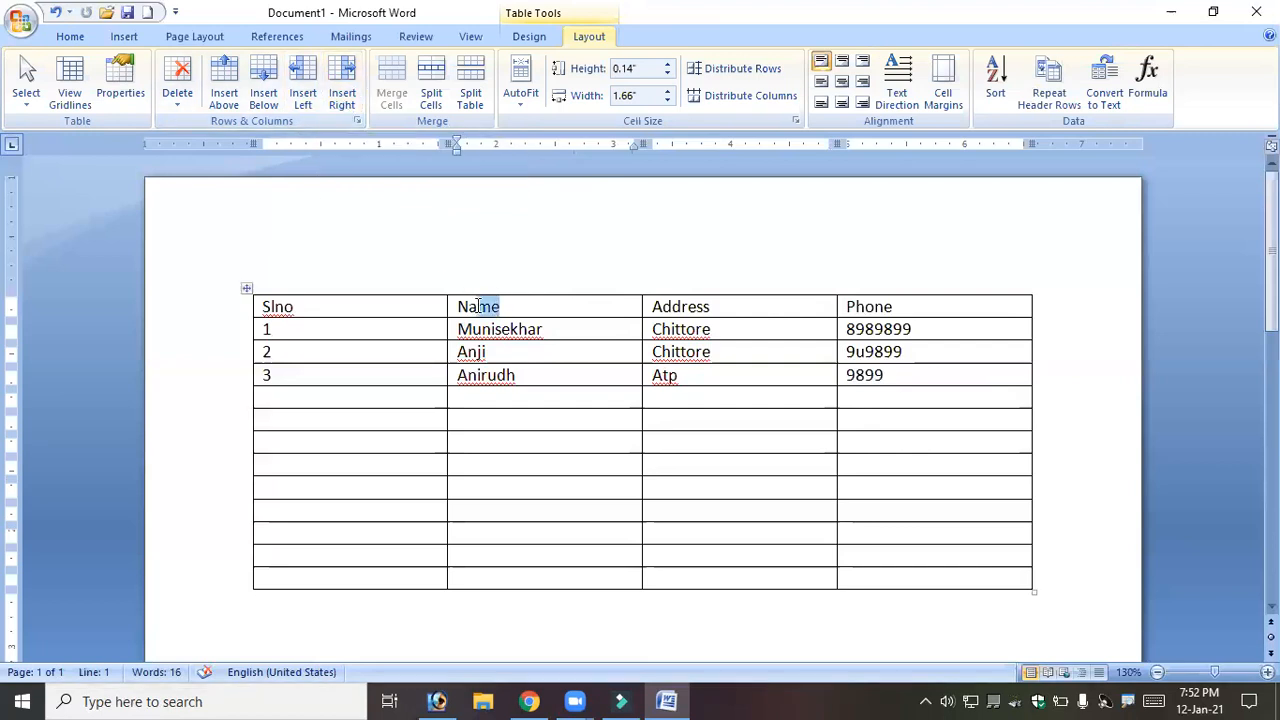
{"action": "left_click", "coordinate": [696, 307]}
{"action": "left_click", "coordinate": [614, 310]}
{"action": "left_click_drag", "start_coordinate": [584, 306], "coordinate": [543, 309]}
{"action": "left_click", "coordinate": [342, 92]}
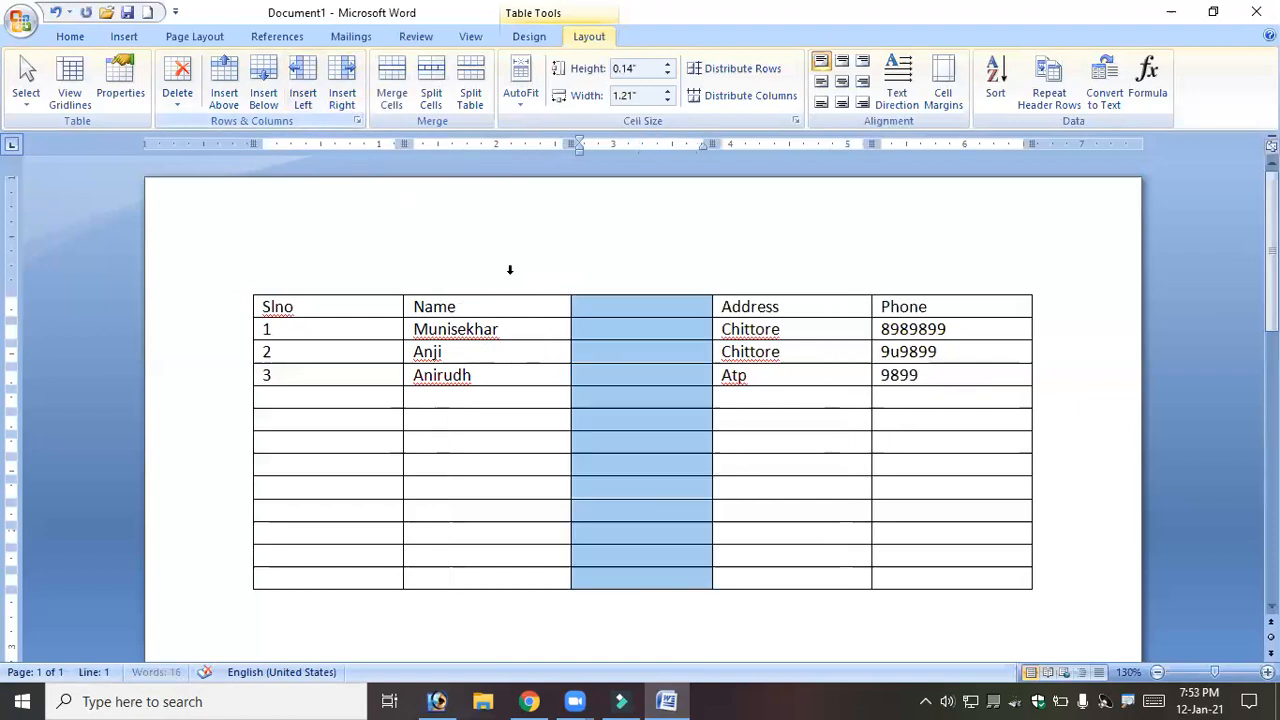
Enter "Father's Name" as the heading of the empty column between Name and Address.
{"action": "left_click", "coordinate": [617, 322]}
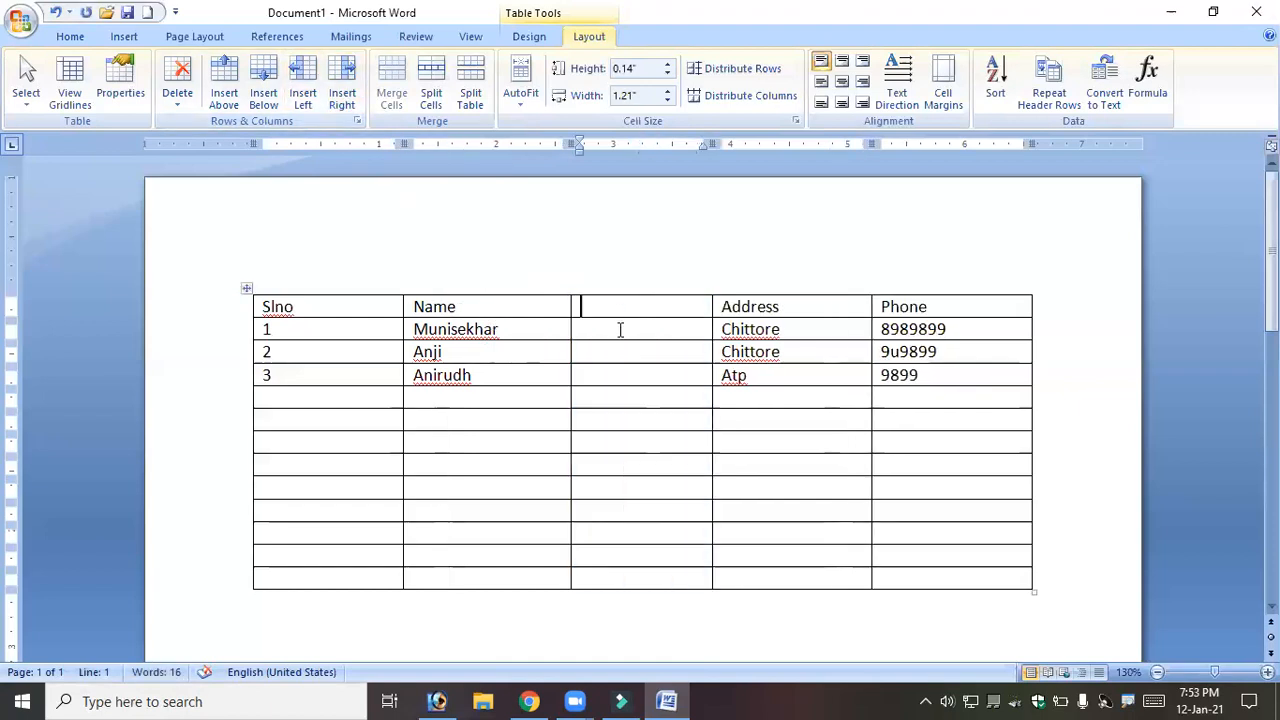
{"action": "type", "text": "Fathe"}
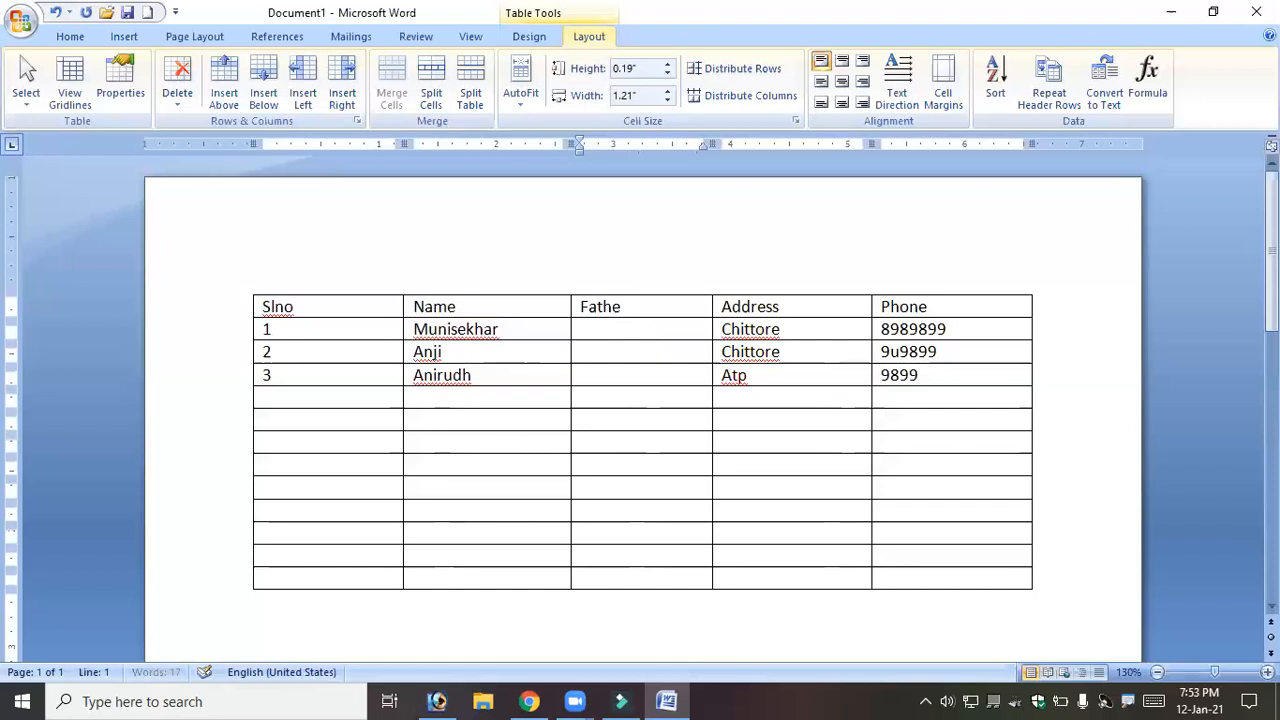
{"action": "type", "text": "r's Name"}
Insert two empty rows below the header row, and undo both insertions.
{"action": "left_click", "coordinate": [785, 303]}
{"action": "left_click", "coordinate": [665, 304]}
{"action": "left_click", "coordinate": [784, 310]}
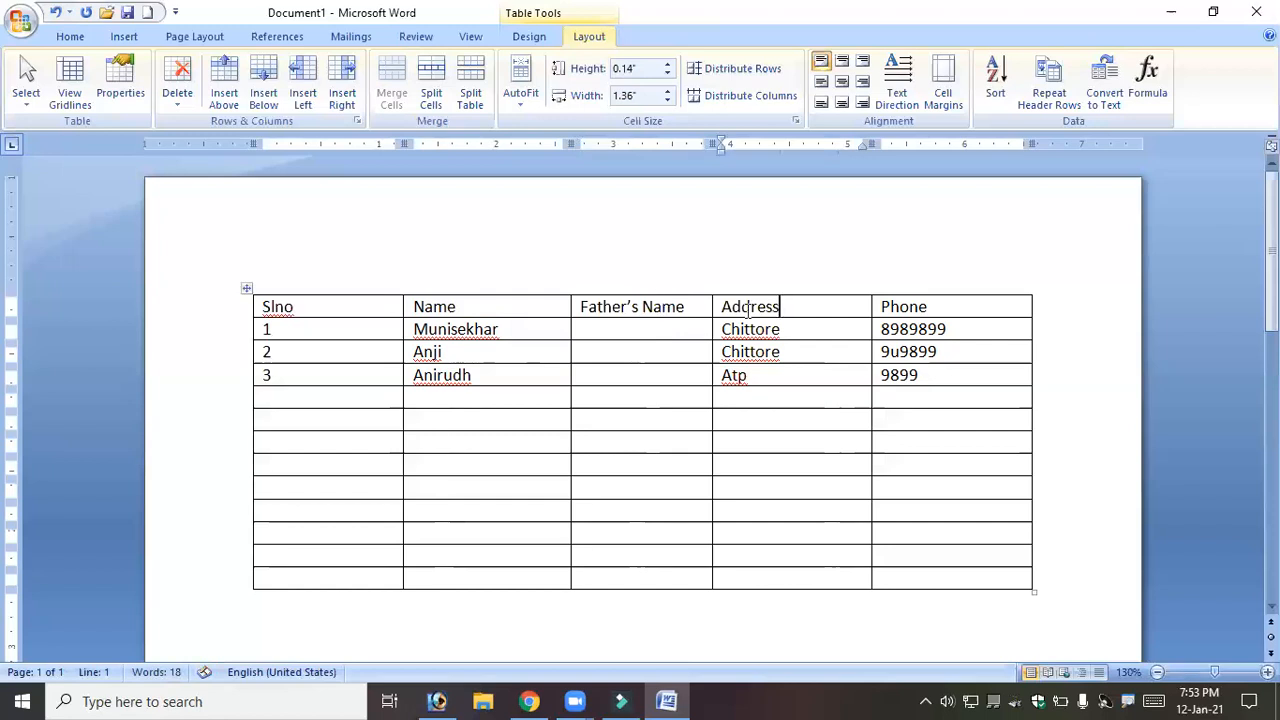
{"action": "left_click_drag", "start_coordinate": [742, 316], "coordinate": [791, 309]}
{"action": "left_click", "coordinate": [791, 309]}
{"action": "left_click", "coordinate": [263, 92]}
{"action": "left_click", "coordinate": [263, 92]}
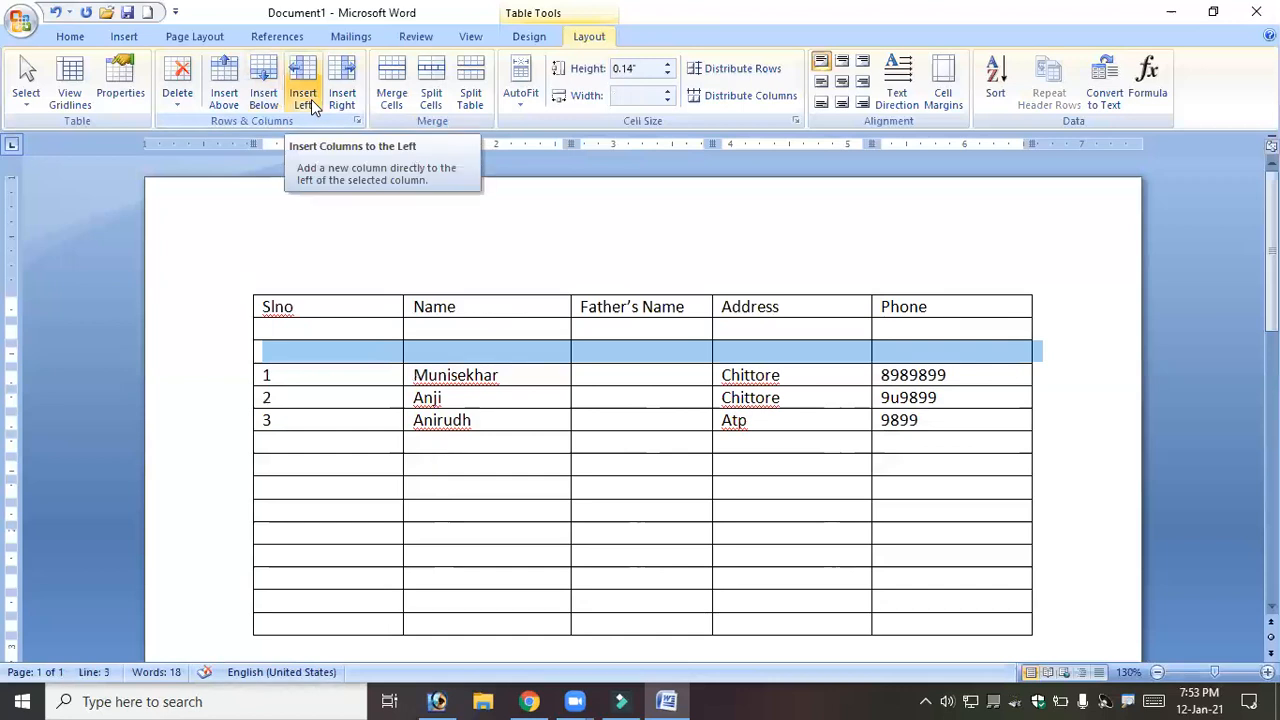
{"action": "key", "text": "ctrl+z"}
{"action": "key", "text": "ctrl+z"}
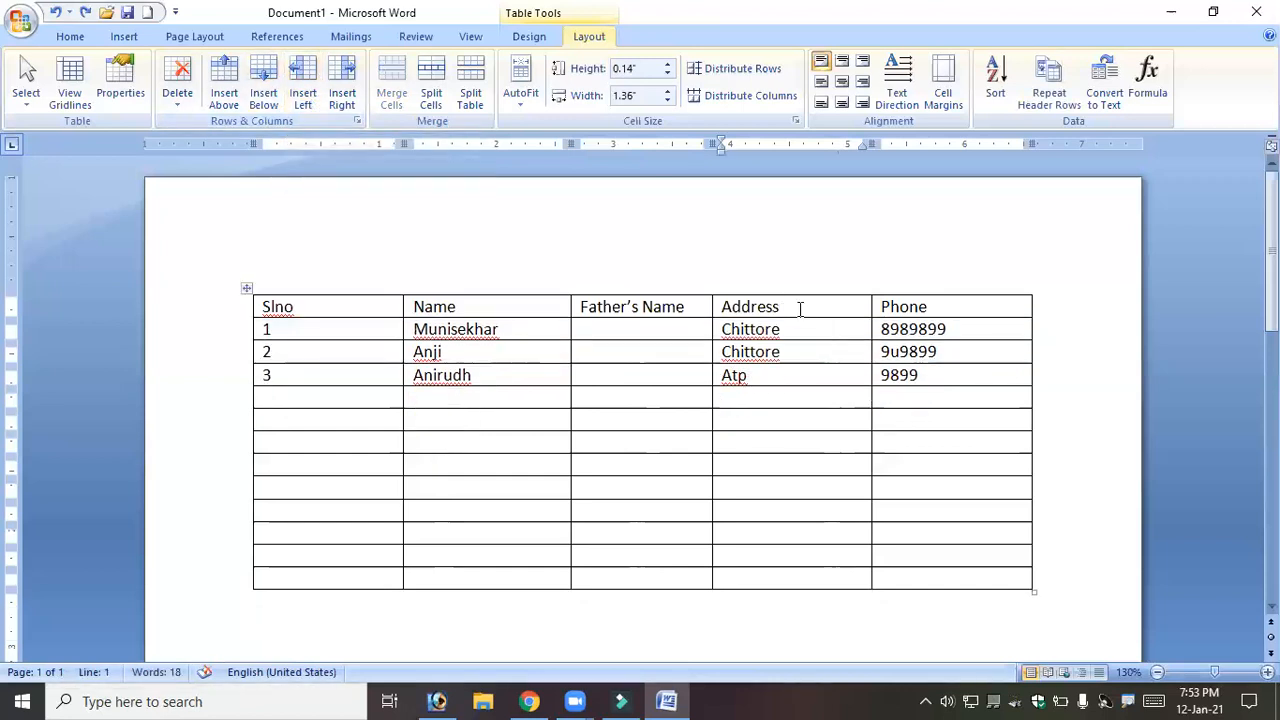
Insert a column to the left of the Address column and head it "DOB".
{"action": "right_click", "coordinate": [798, 306]}
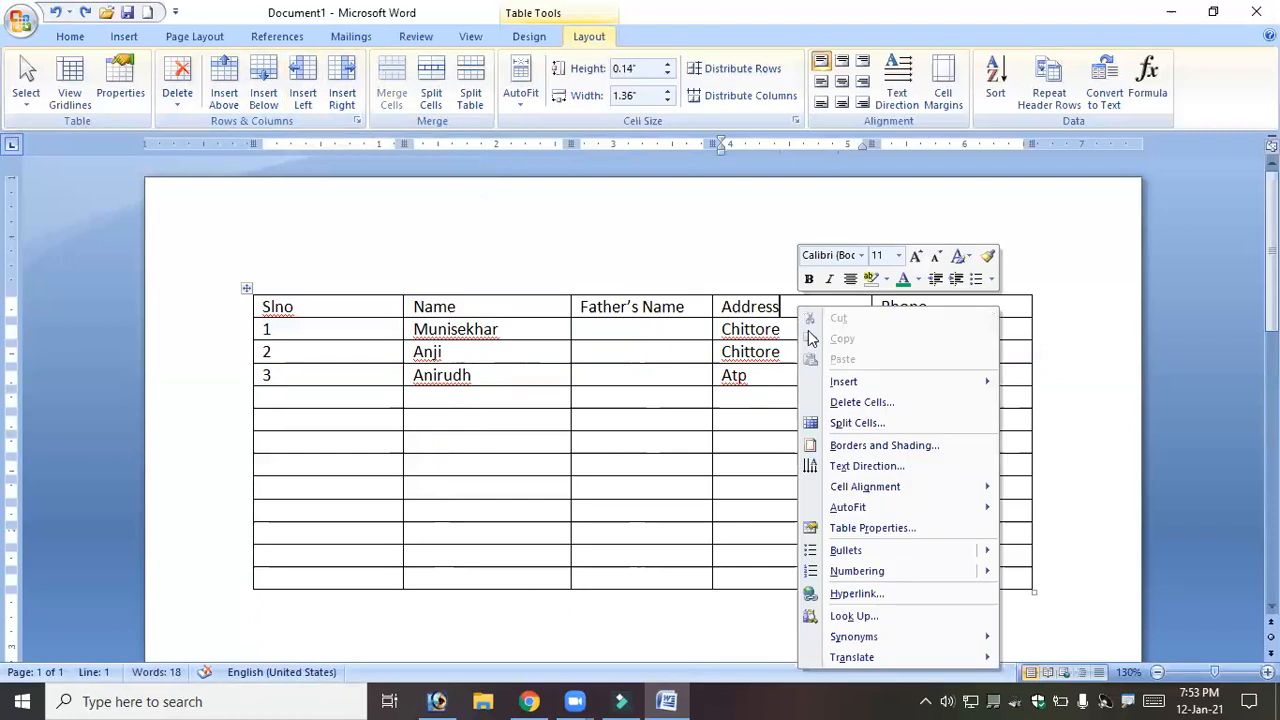
{"action": "mouse_move", "coordinate": [866, 381]}
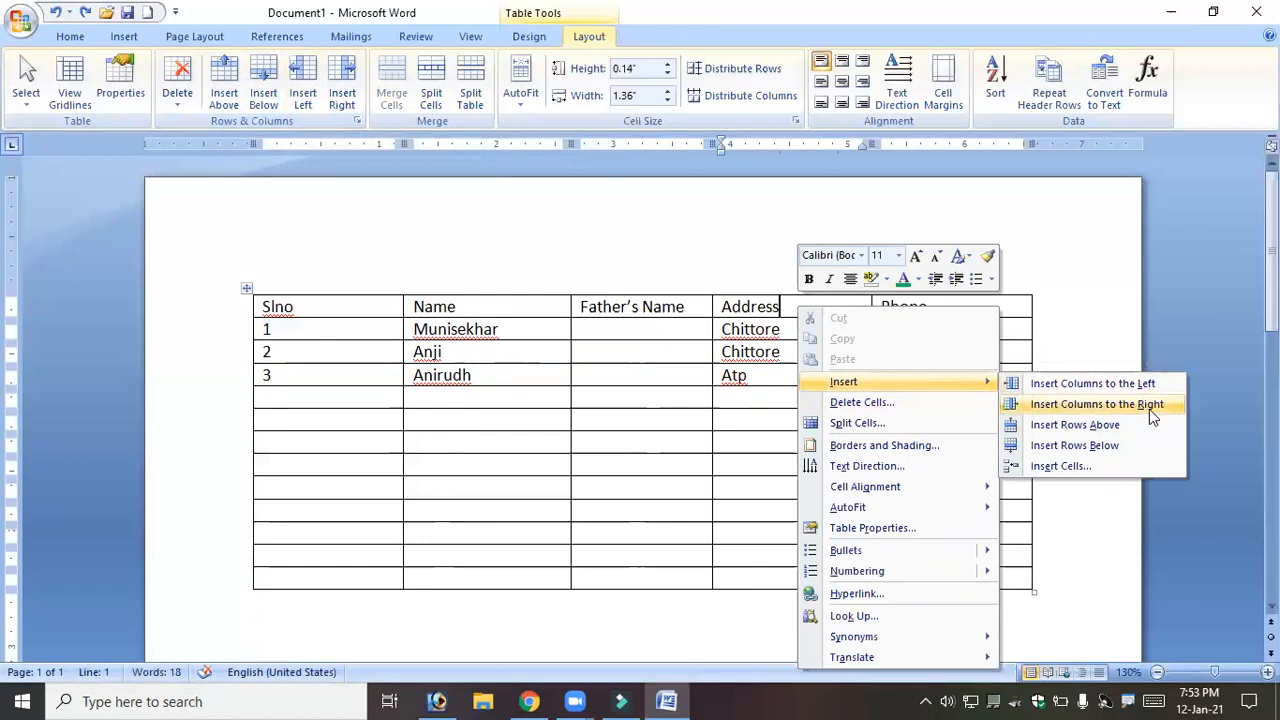
{"action": "left_click", "coordinate": [1143, 383]}
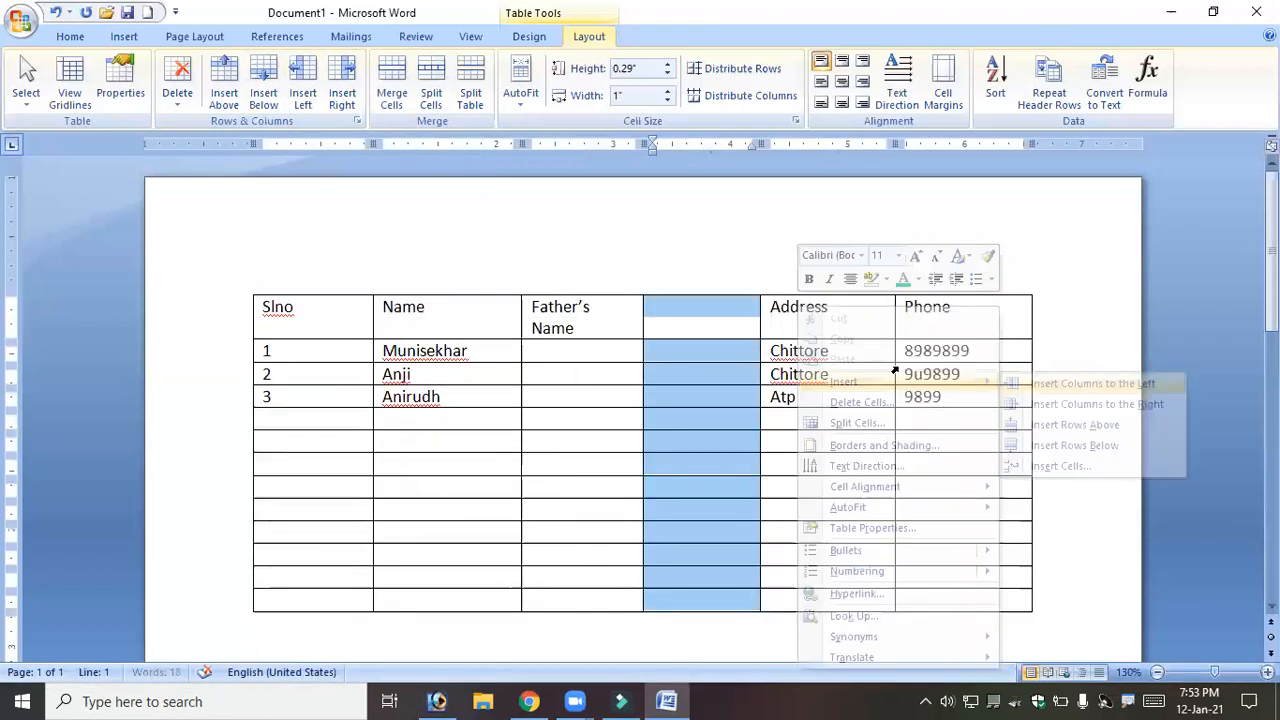
{"action": "left_click", "coordinate": [689, 336]}
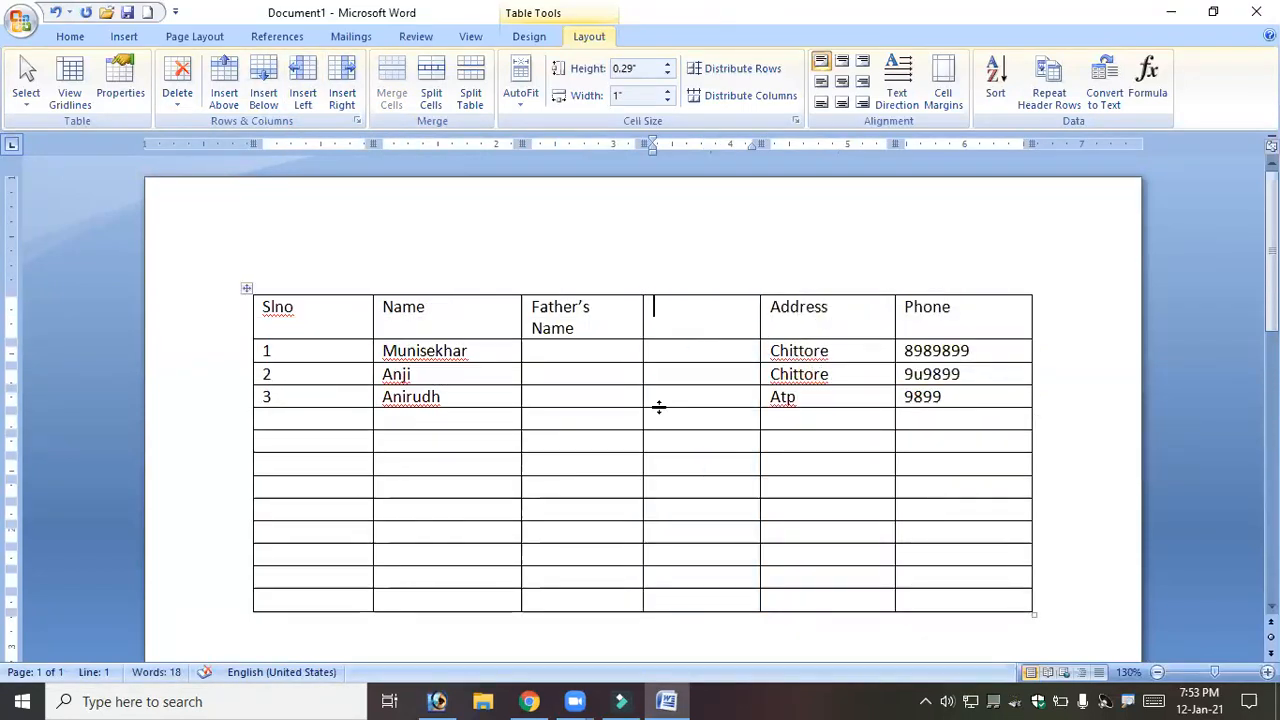
{"action": "type", "text": "DOB"}
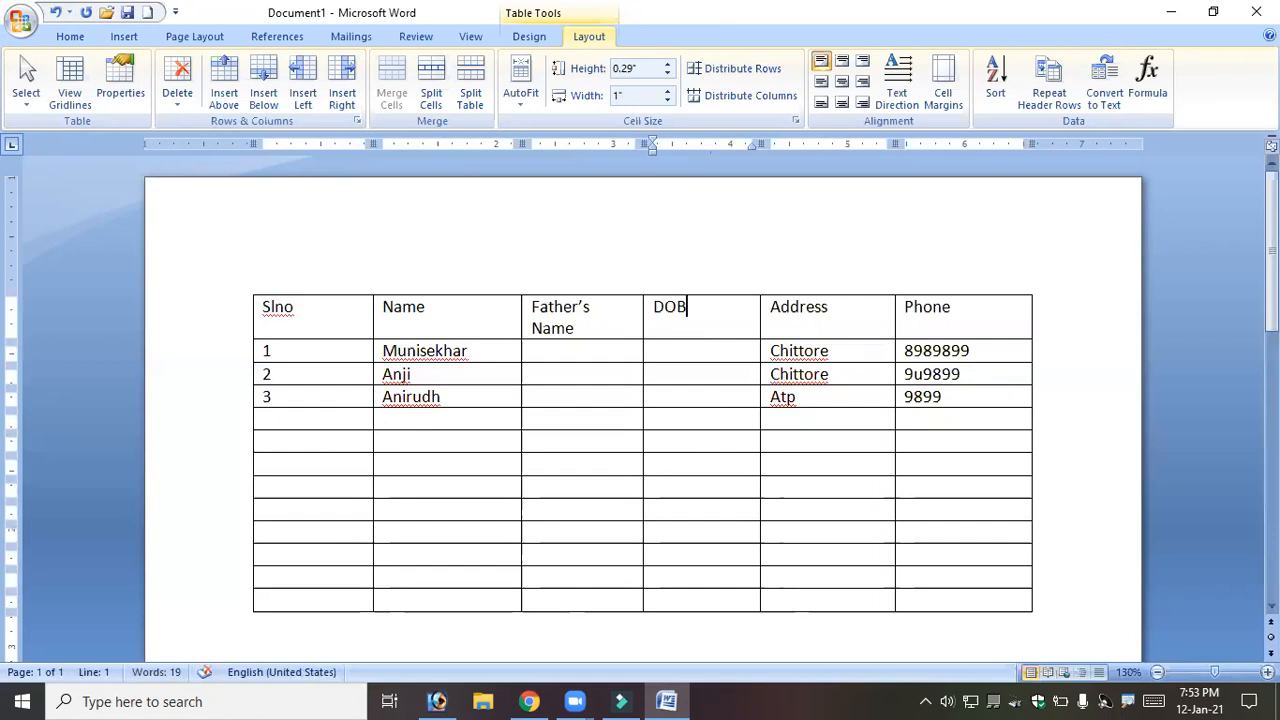
Insert an empty column to the right of the Phone column.
{"action": "left_click", "coordinate": [943, 325]}
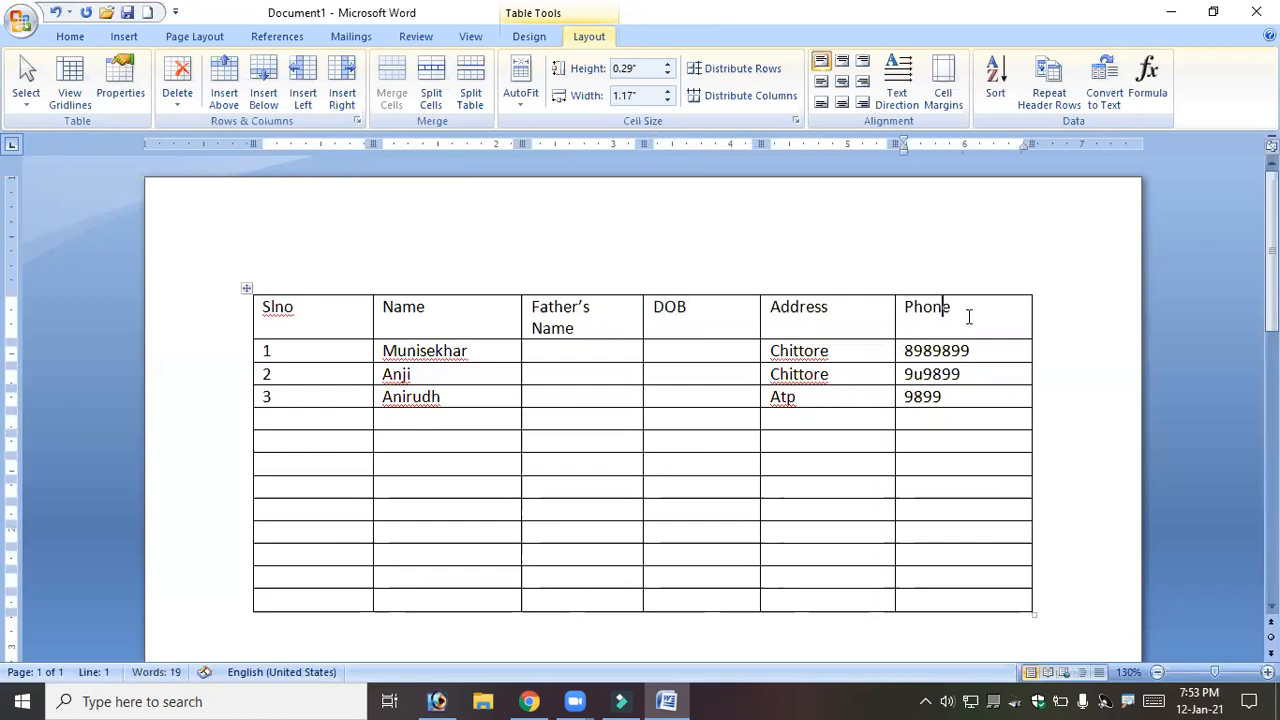
{"action": "left_click", "coordinate": [343, 92]}
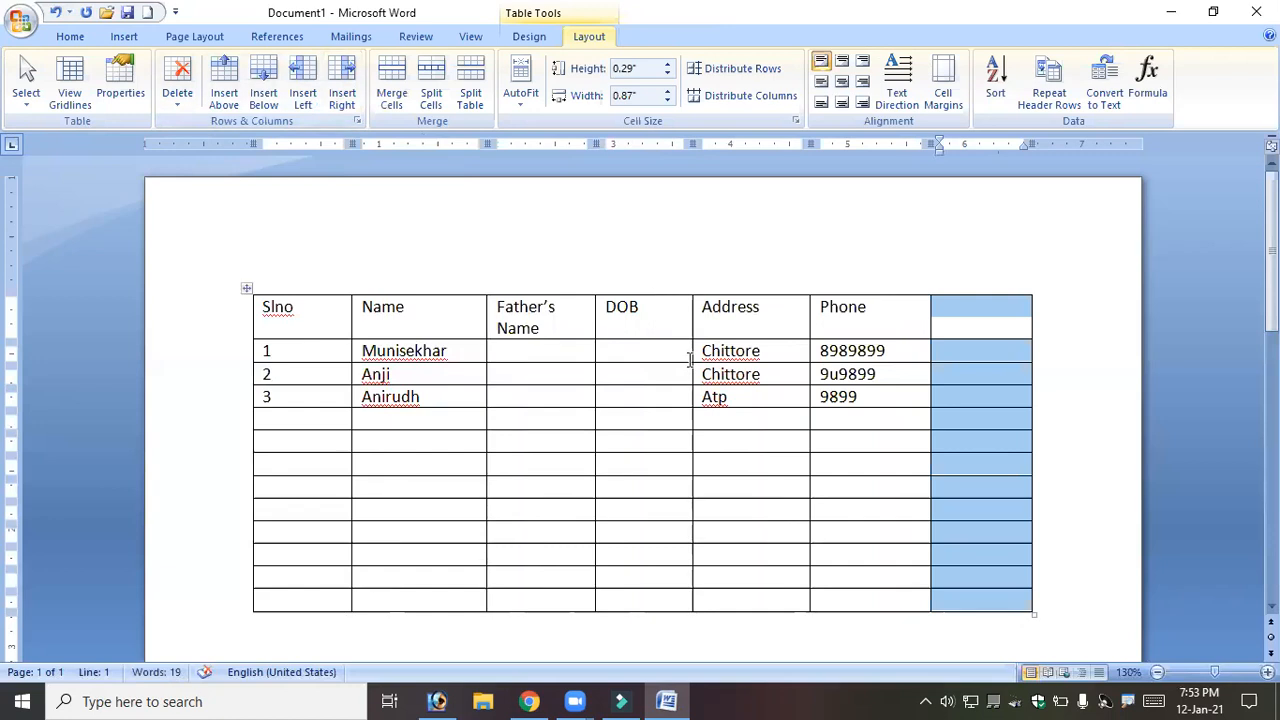
{"action": "left_click", "coordinate": [731, 318]}
Select the Phone heading with the empty cell beside it, and insert two columns to the left of them.
{"action": "left_click", "coordinate": [814, 331]}
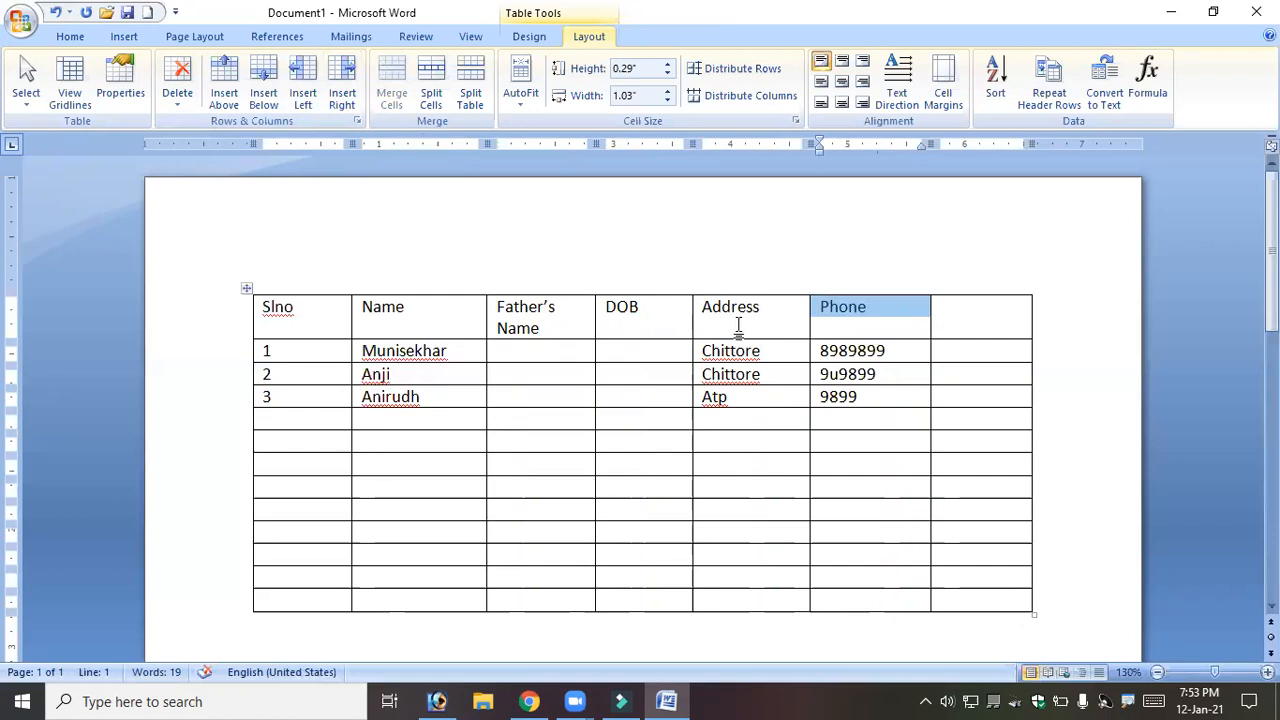
{"action": "left_click", "coordinate": [792, 333]}
{"action": "left_click", "coordinate": [843, 322]}
{"action": "left_click_drag", "start_coordinate": [852, 320], "coordinate": [977, 317]}
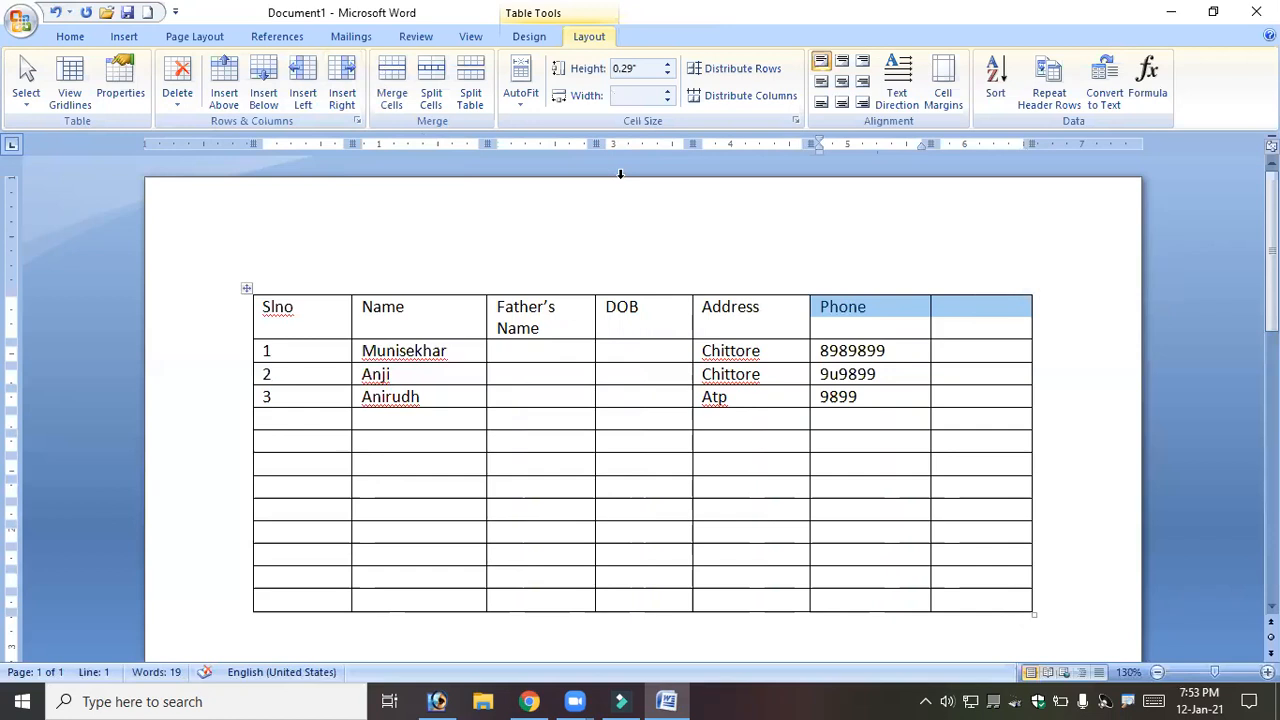
{"action": "left_click", "coordinate": [303, 95]}
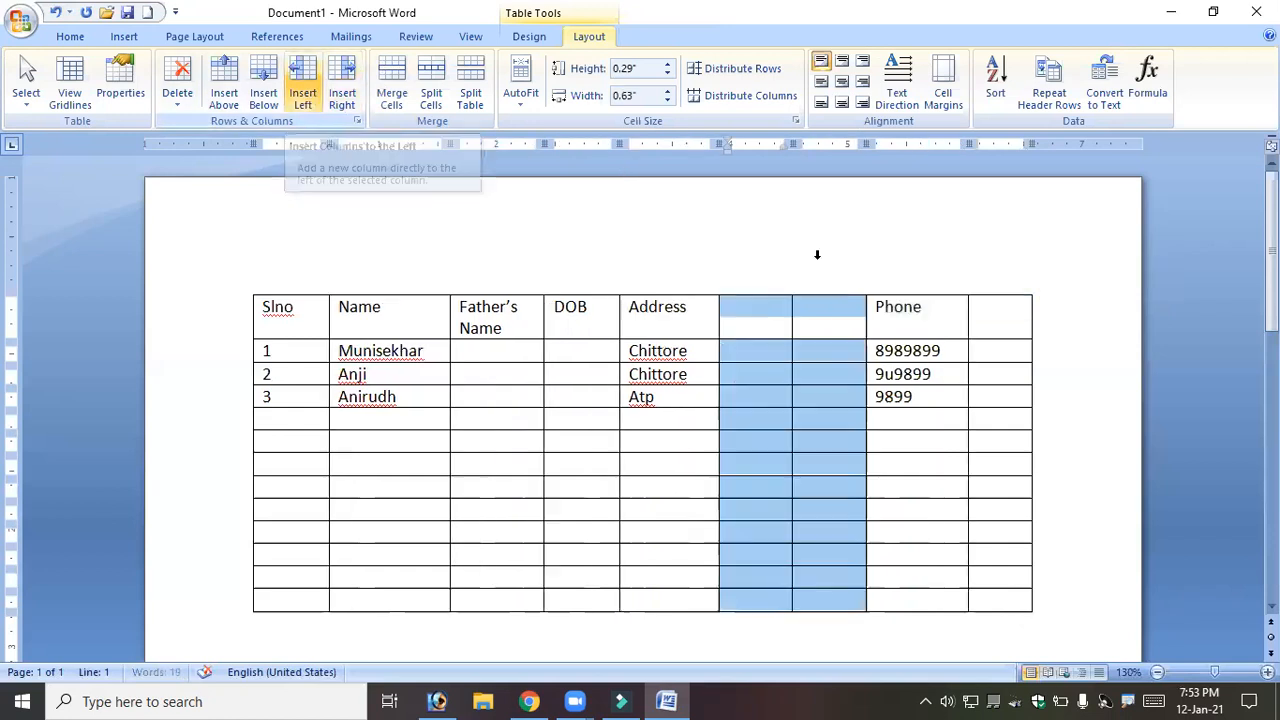
{"action": "left_click", "coordinate": [828, 333]}
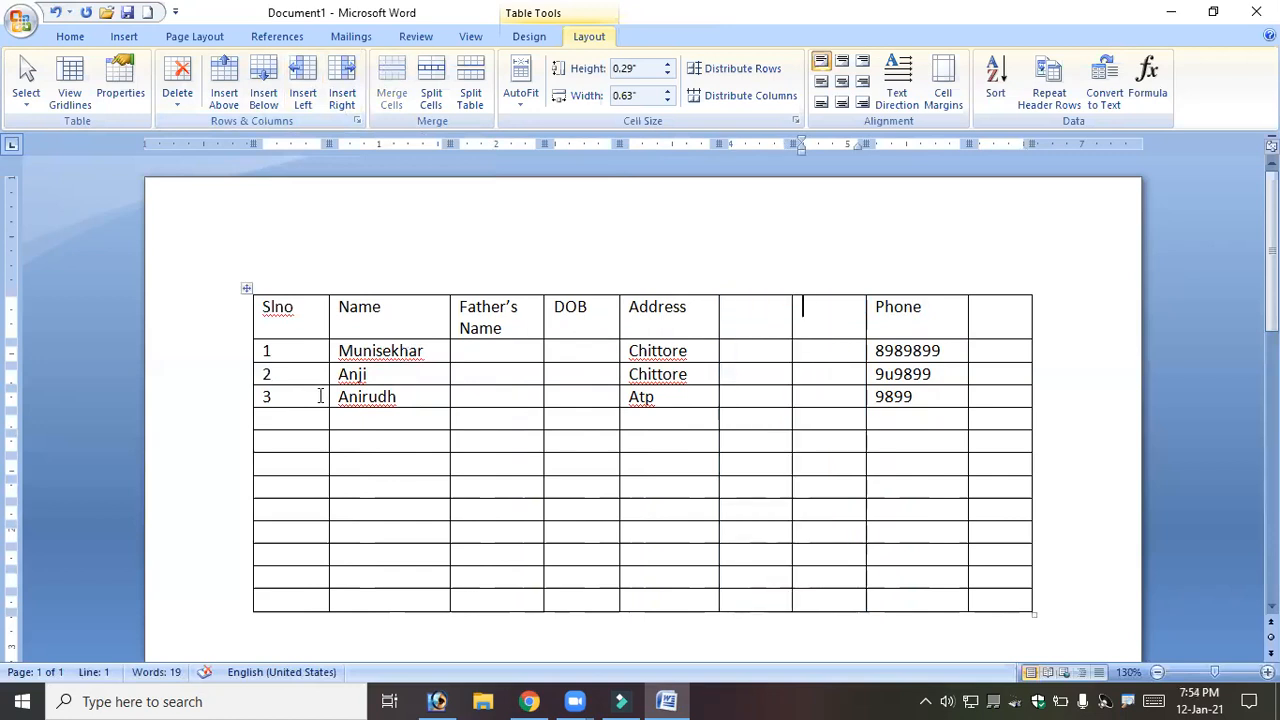
Highlight the cells of the third record's row.
{"action": "left_click", "coordinate": [277, 397]}
{"action": "left_click_drag", "start_coordinate": [283, 403], "coordinate": [978, 397]}
{"action": "left_click", "coordinate": [296, 399]}
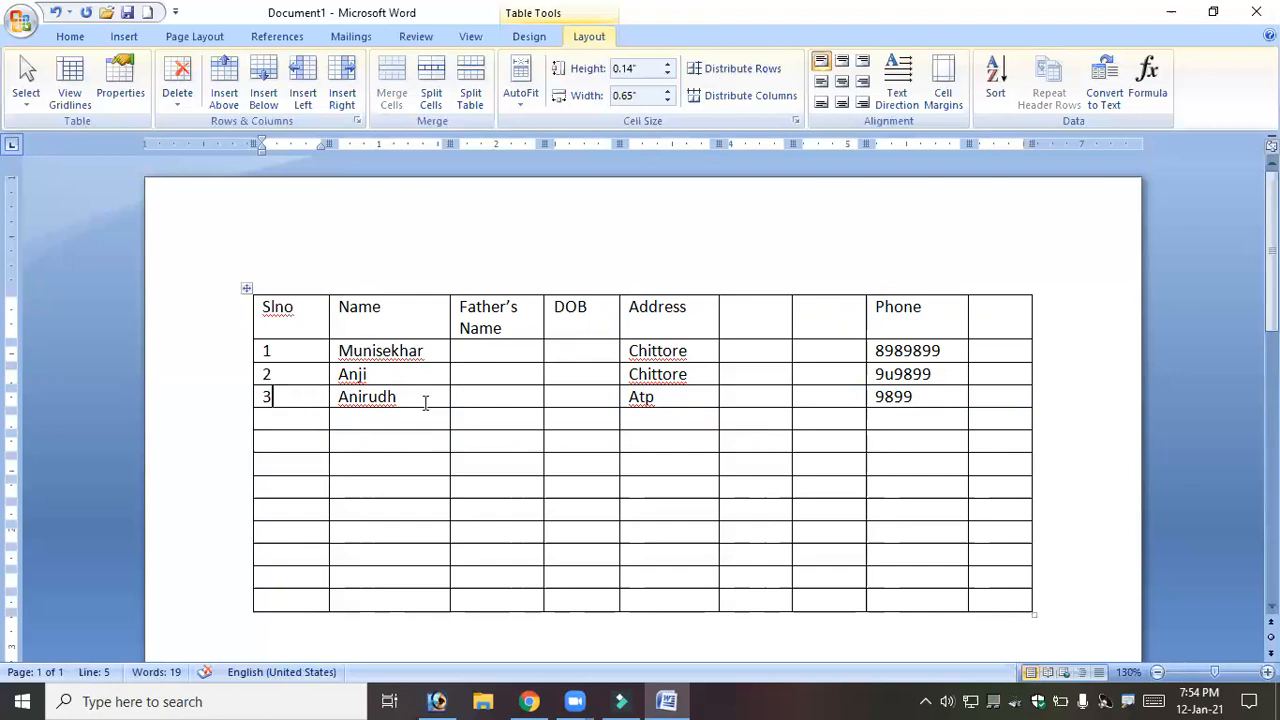
Insert an empty row above the third record and another empty row below the first record.
{"action": "left_click_drag", "start_coordinate": [303, 397], "coordinate": [969, 394]}
{"action": "left_click", "coordinate": [288, 396]}
{"action": "left_click", "coordinate": [222, 88]}
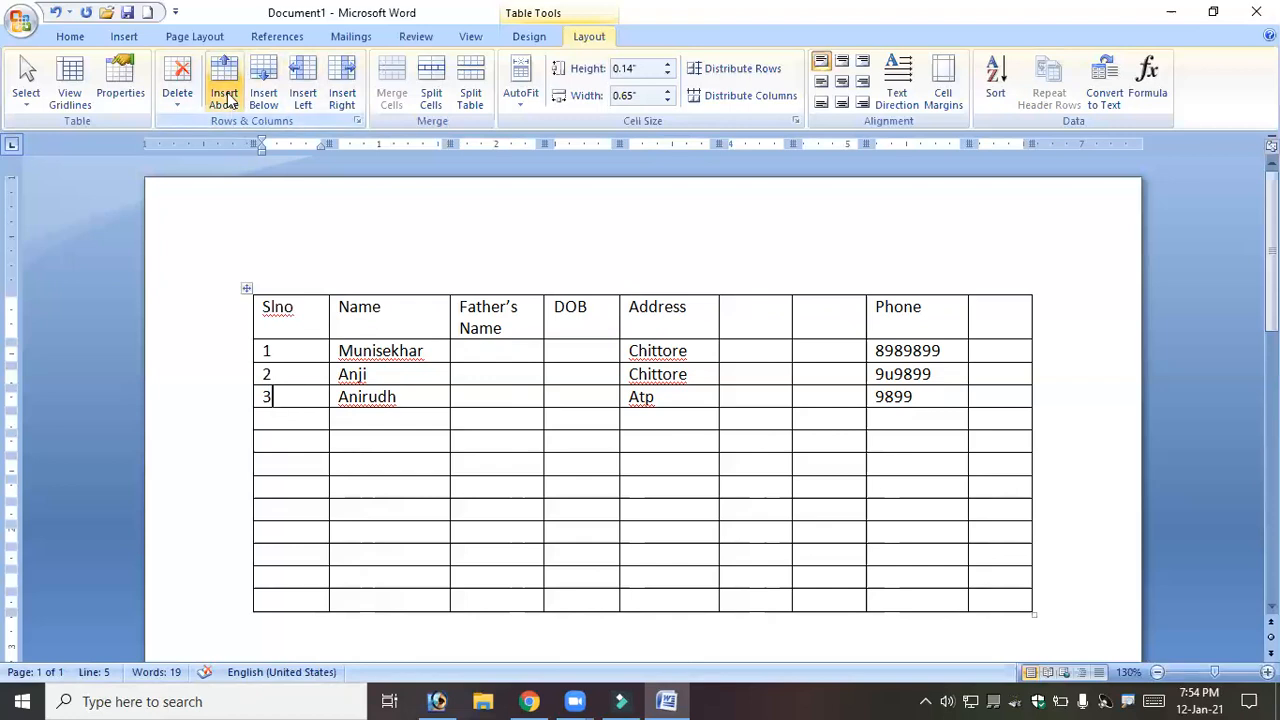
{"action": "left_click", "coordinate": [289, 352]}
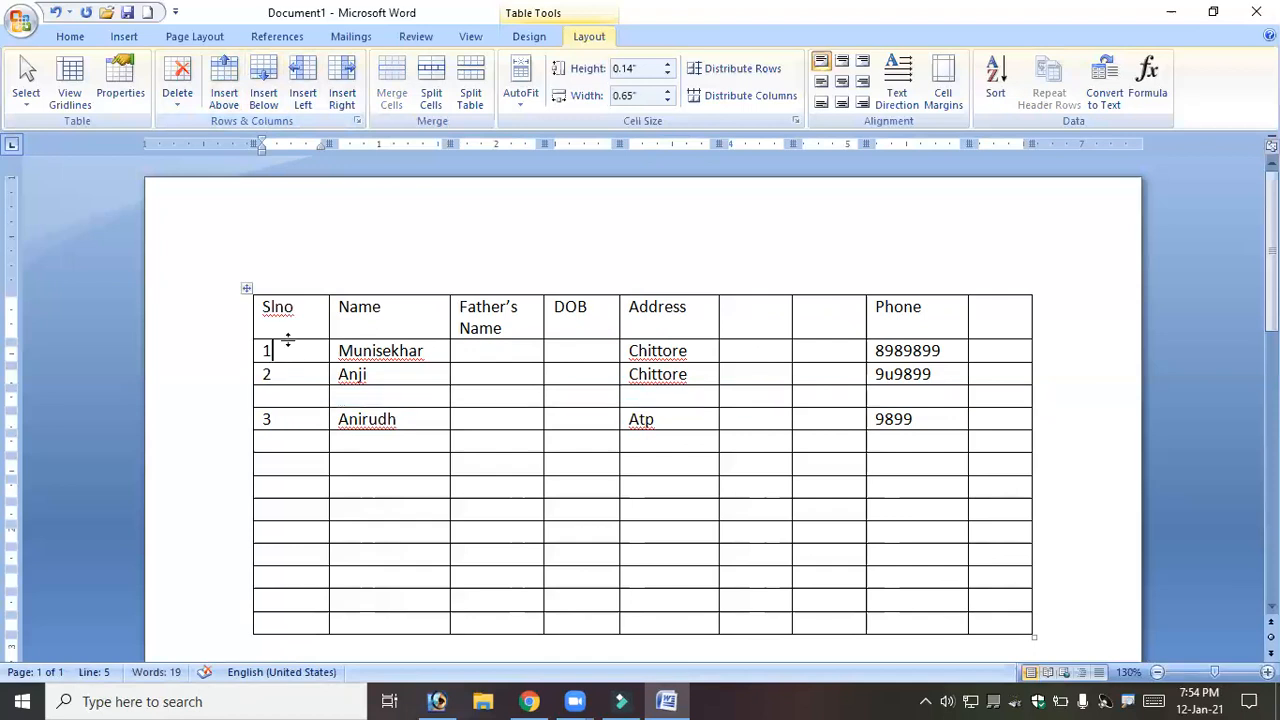
{"action": "left_click", "coordinate": [265, 95]}
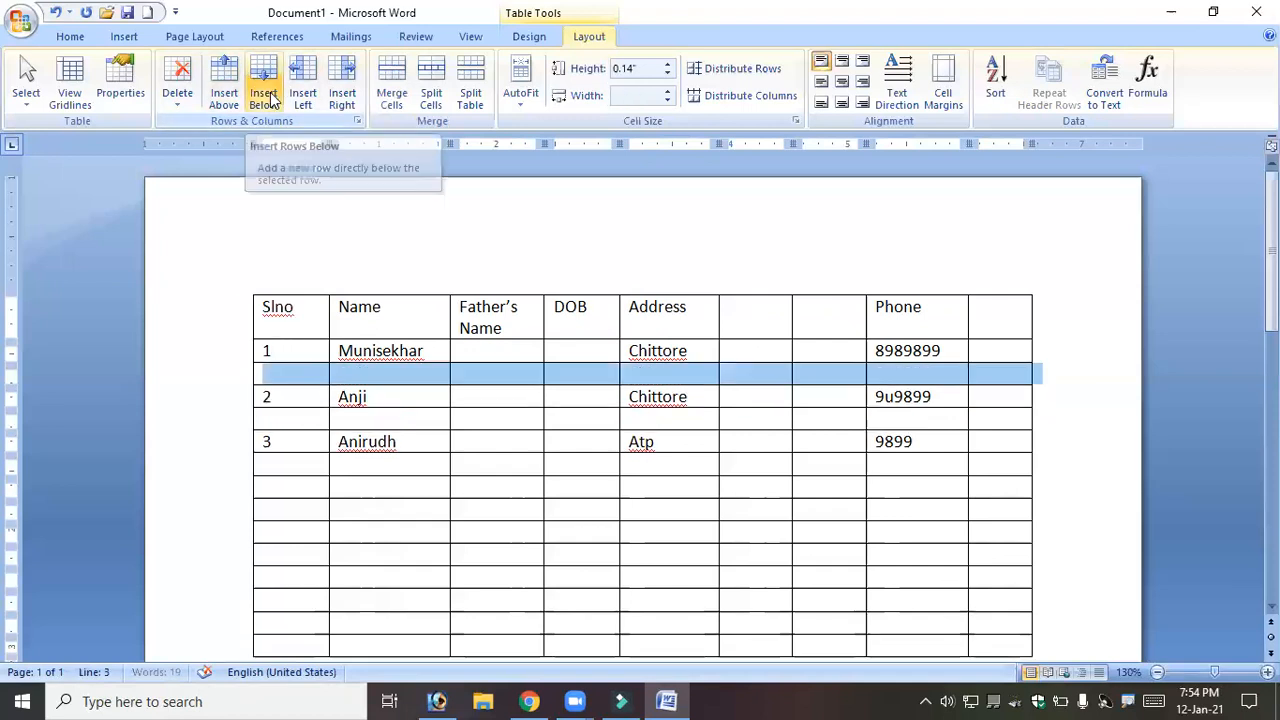
Look at the row and column insertion options for the second record's Slno cell.
{"action": "left_click", "coordinate": [287, 395]}
{"action": "right_click", "coordinate": [287, 395]}
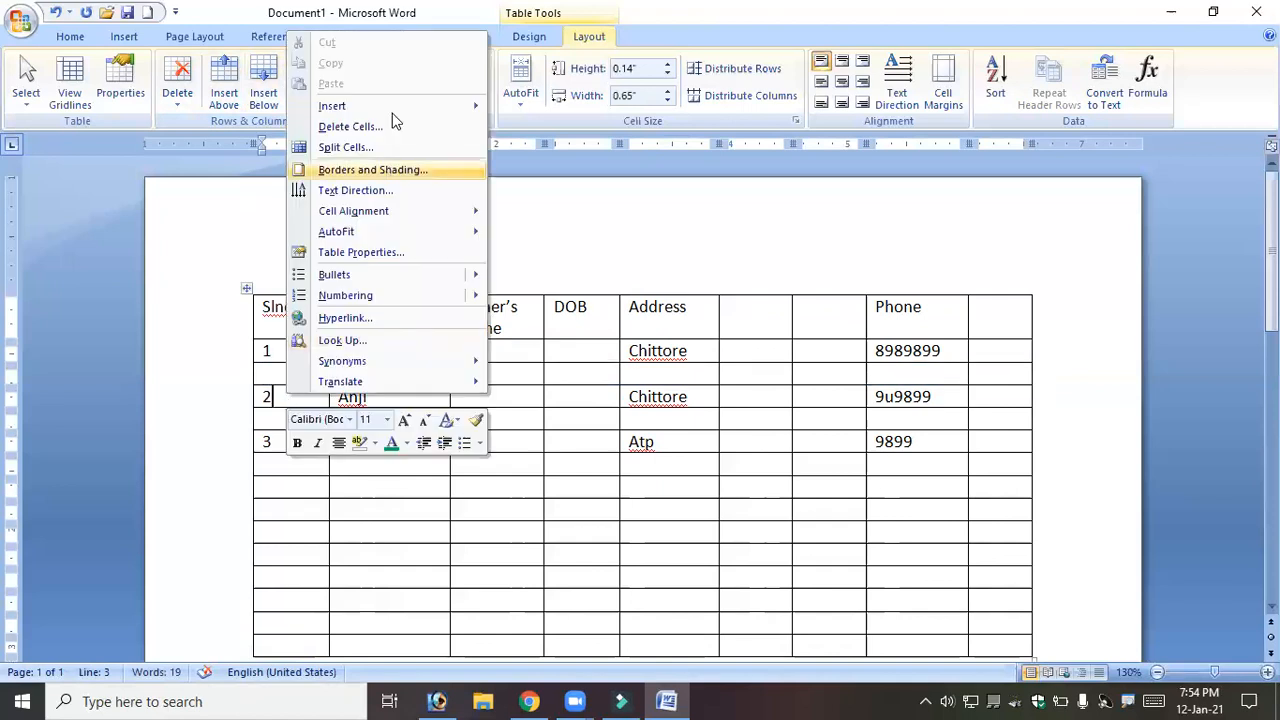
{"action": "mouse_move", "coordinate": [392, 107]}
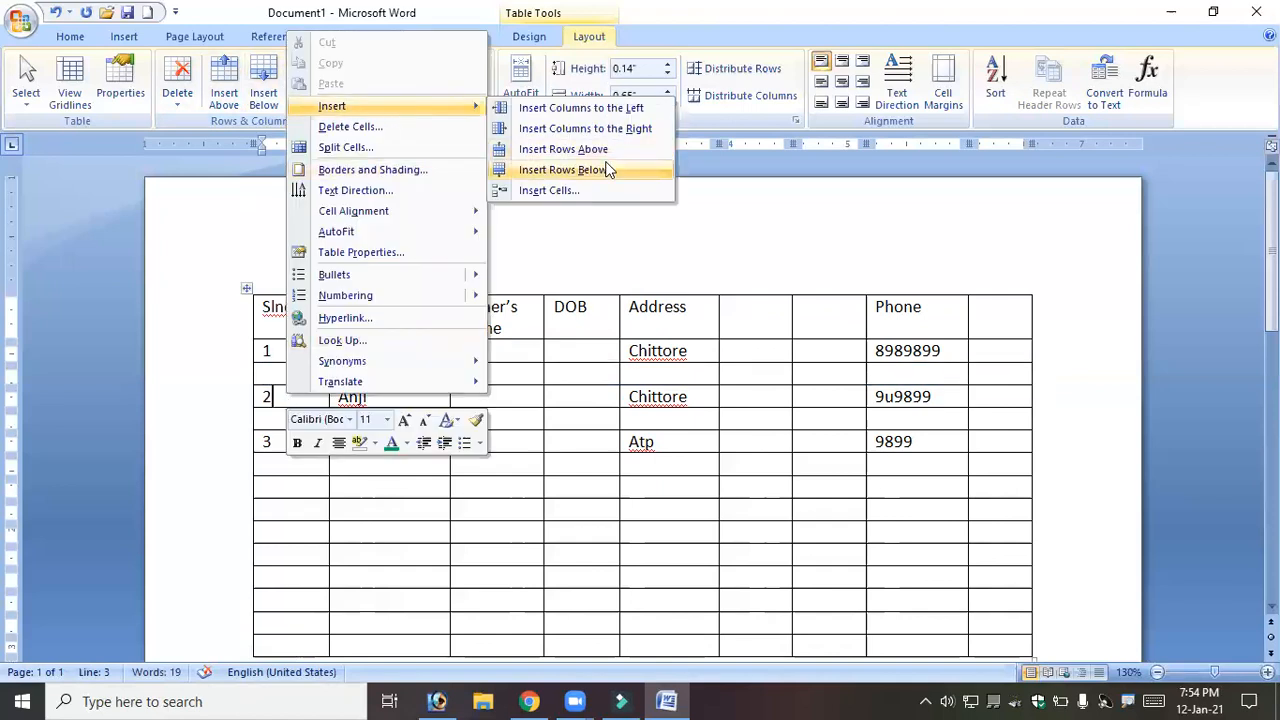
{"action": "left_click", "coordinate": [529, 398]}
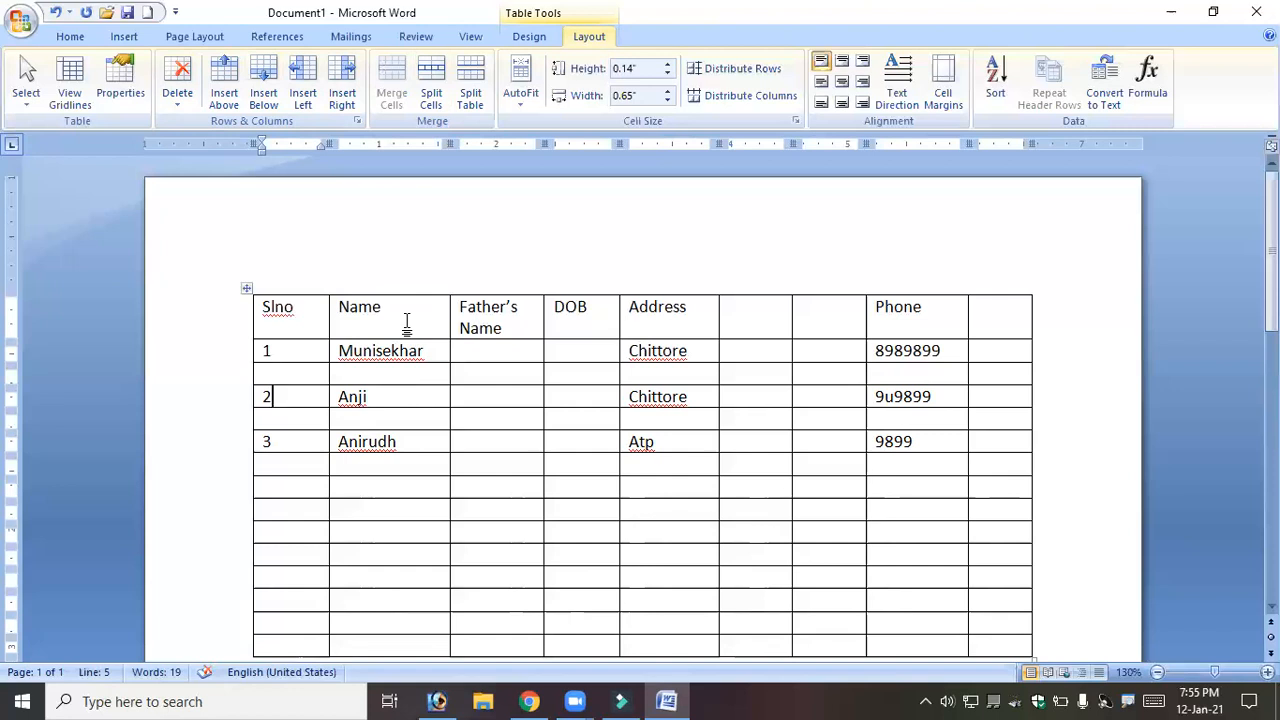
Select the DOB heading text and look at the deletion options for cells, columns, rows and the table.
{"action": "left_click", "coordinate": [299, 376]}
{"action": "left_click", "coordinate": [318, 428]}
{"action": "left_click_drag", "start_coordinate": [573, 333], "coordinate": [580, 363]}
{"action": "left_click", "coordinate": [573, 328]}
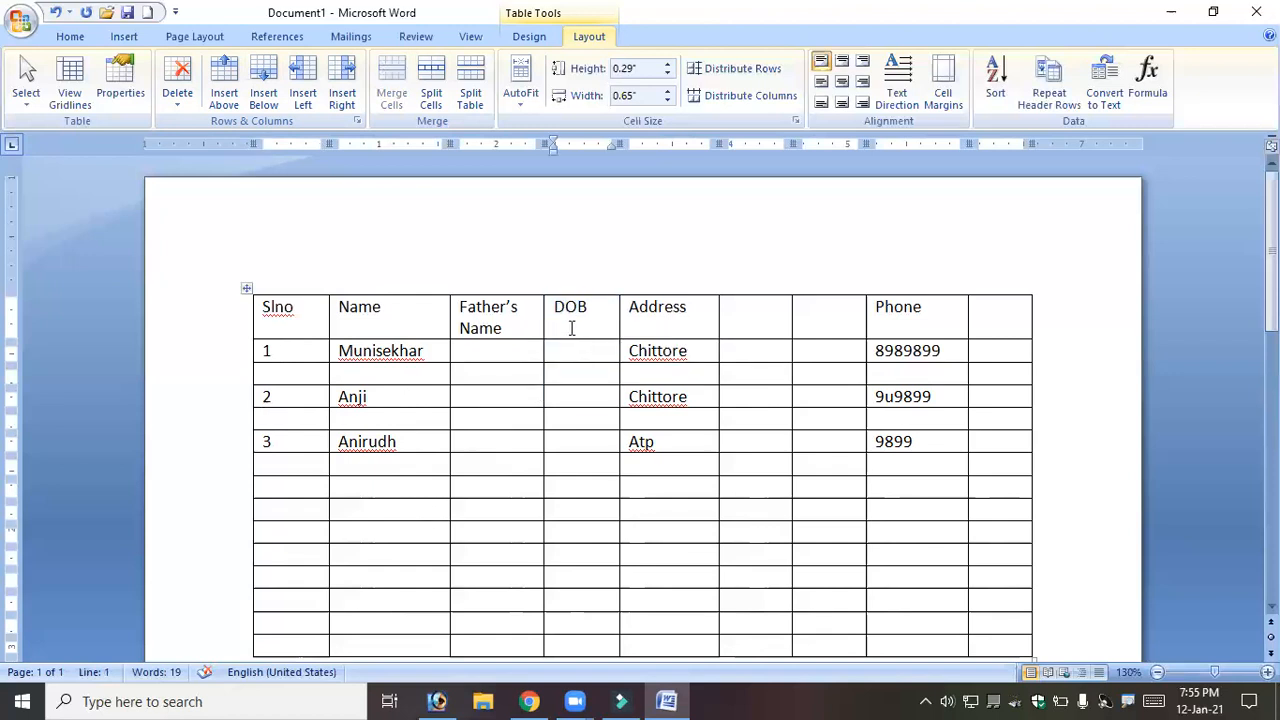
{"action": "double_click", "coordinate": [571, 326]}
{"action": "left_click", "coordinate": [182, 105]}
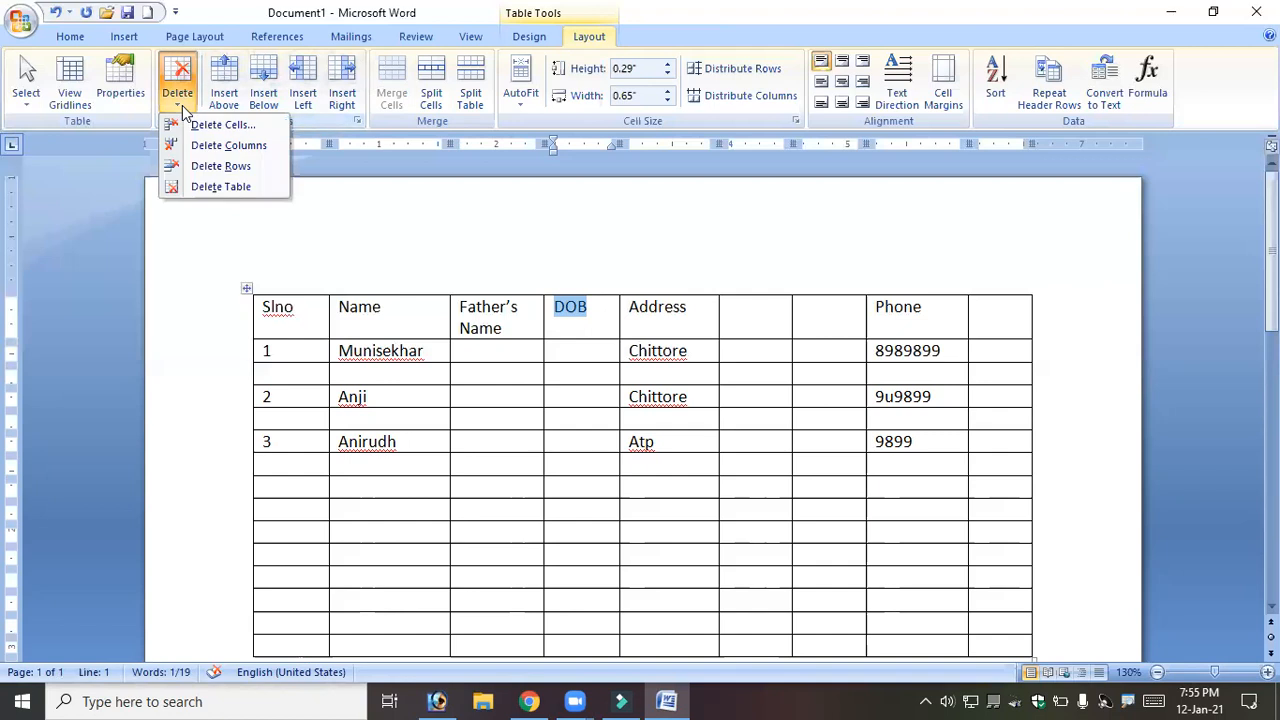
{"action": "left_click", "coordinate": [182, 105]}
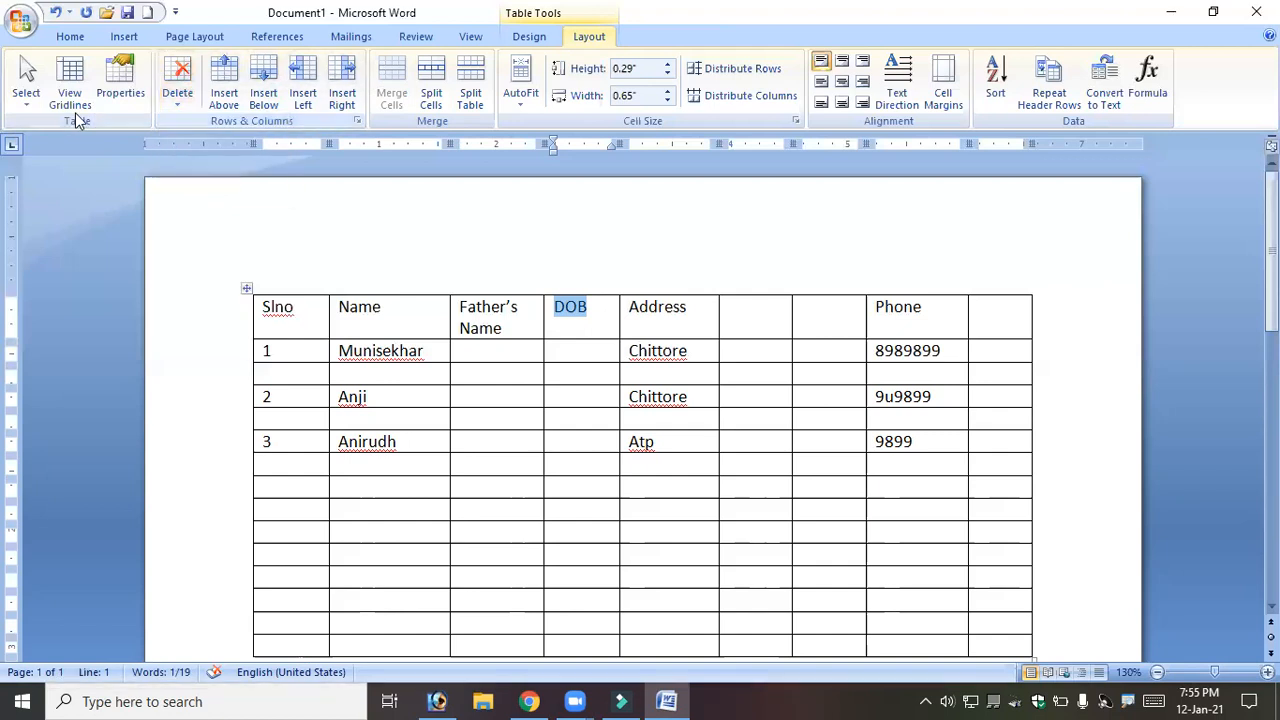
Use the table's Select command to select the whole DOB column and the whole Address column in turn.
{"action": "left_click", "coordinate": [26, 100]}
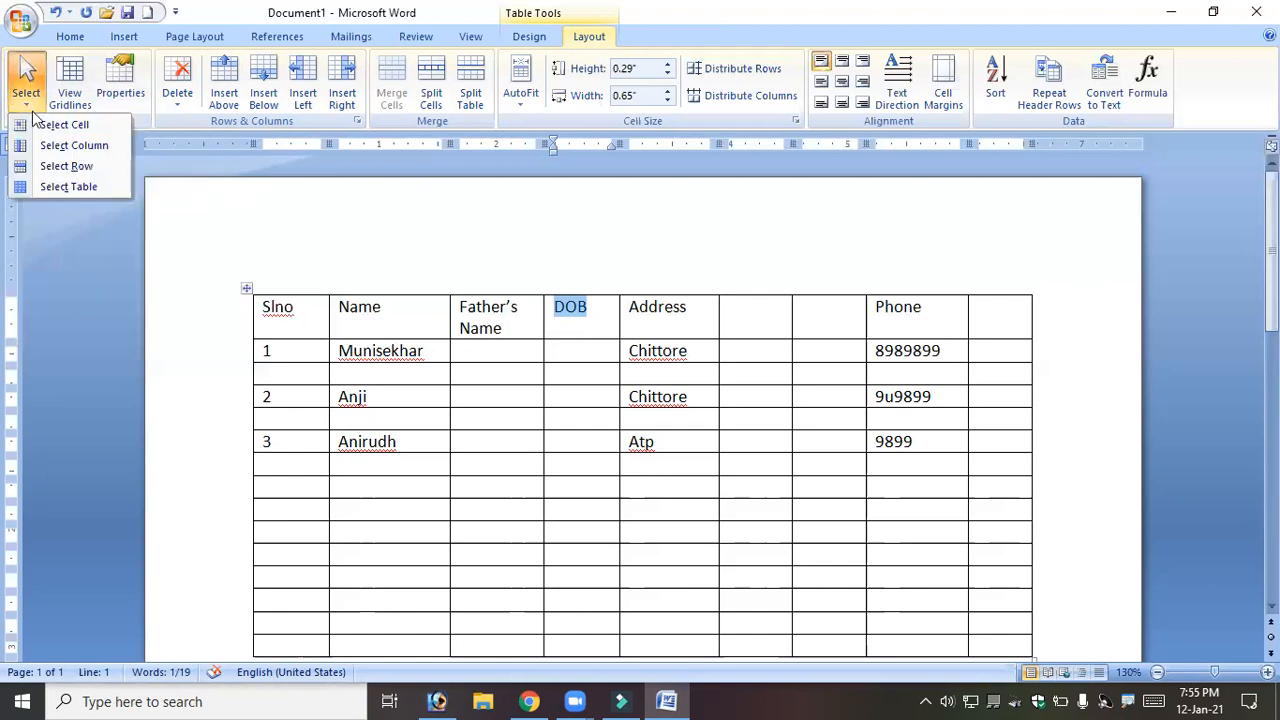
{"action": "left_click", "coordinate": [81, 150]}
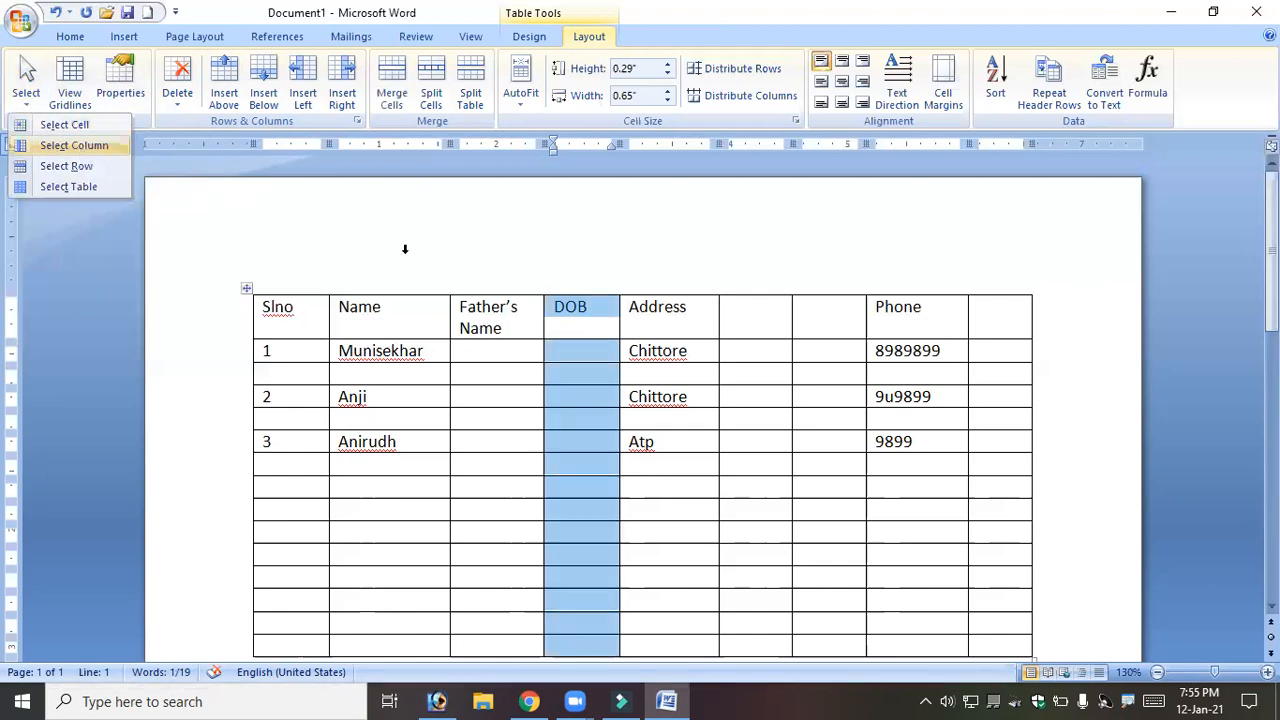
{"action": "left_click", "coordinate": [587, 333]}
{"action": "left_click", "coordinate": [660, 322]}
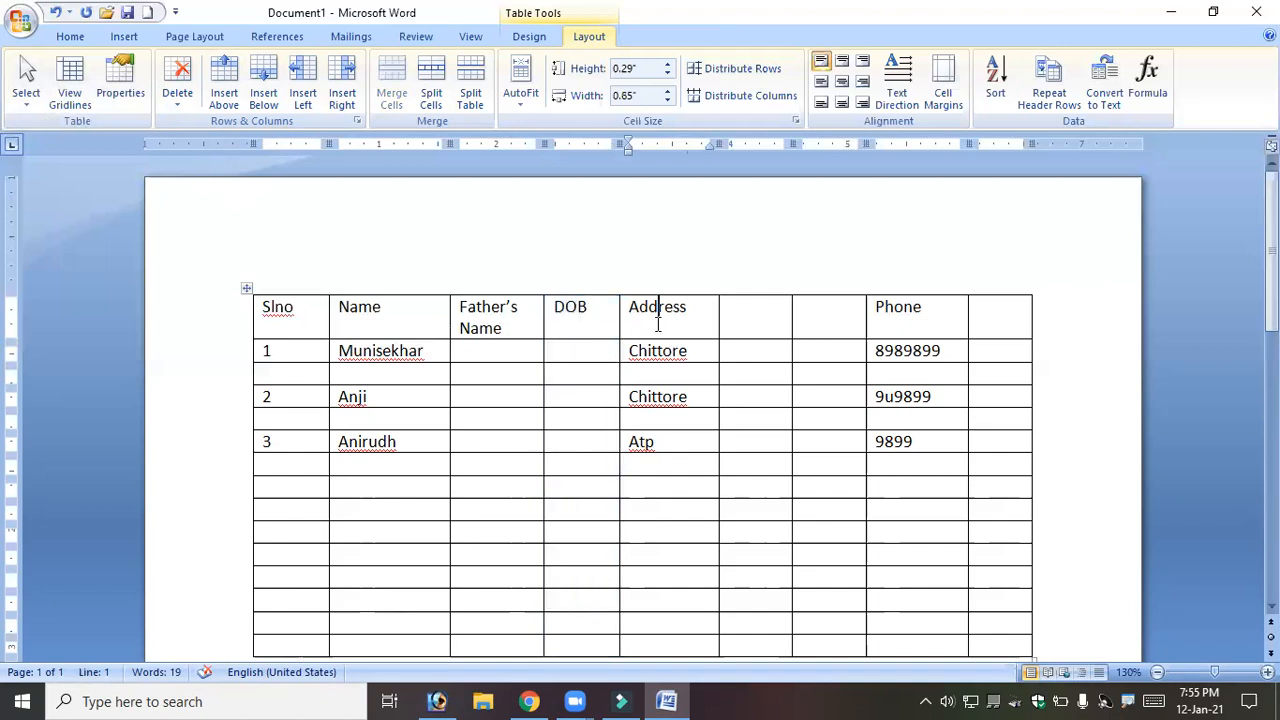
{"action": "left_click", "coordinate": [24, 96]}
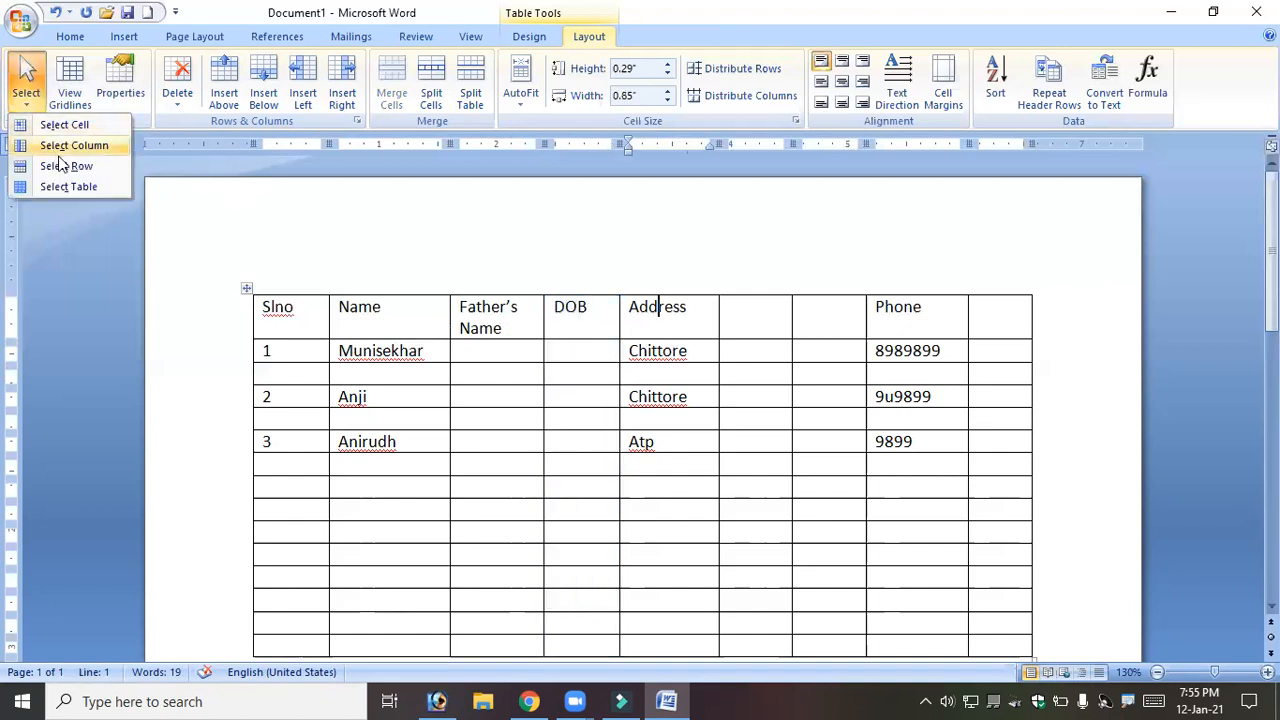
{"action": "left_click", "coordinate": [58, 148]}
Select only the DOB heading cell with the table's Select command, and clear the selection.
{"action": "left_click", "coordinate": [603, 332]}
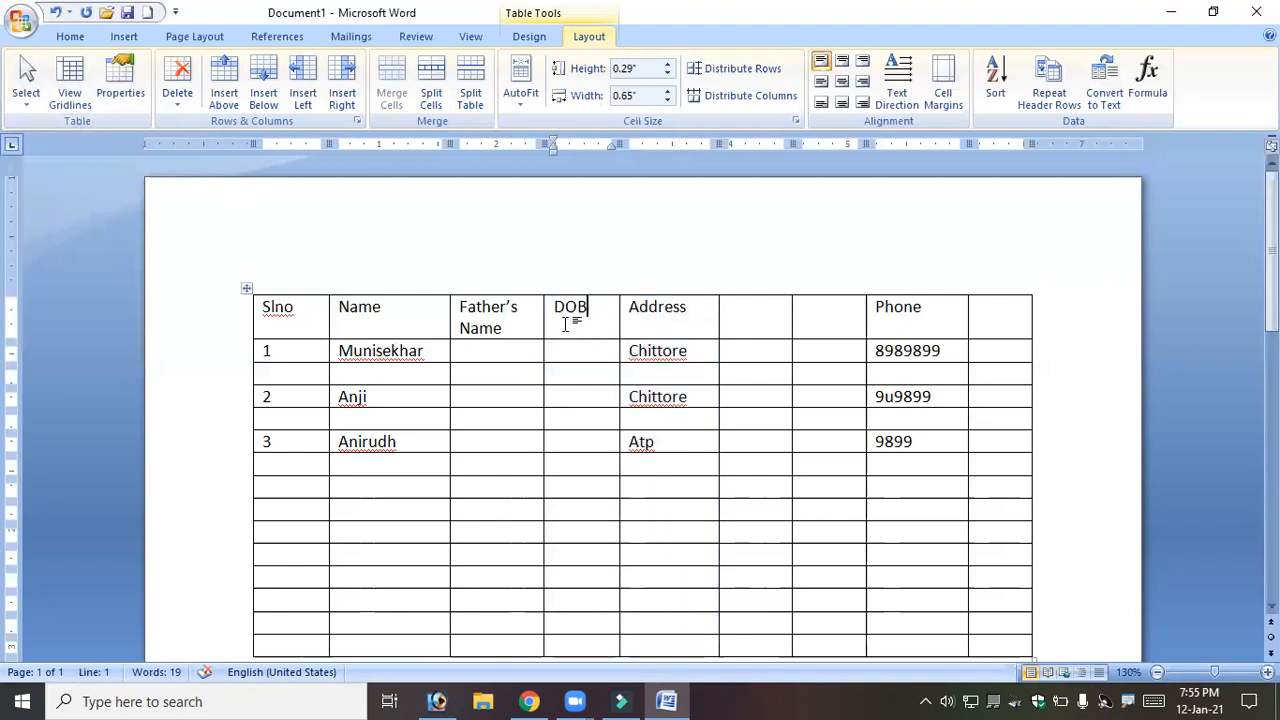
{"action": "left_click", "coordinate": [27, 98]}
{"action": "left_click", "coordinate": [48, 124]}
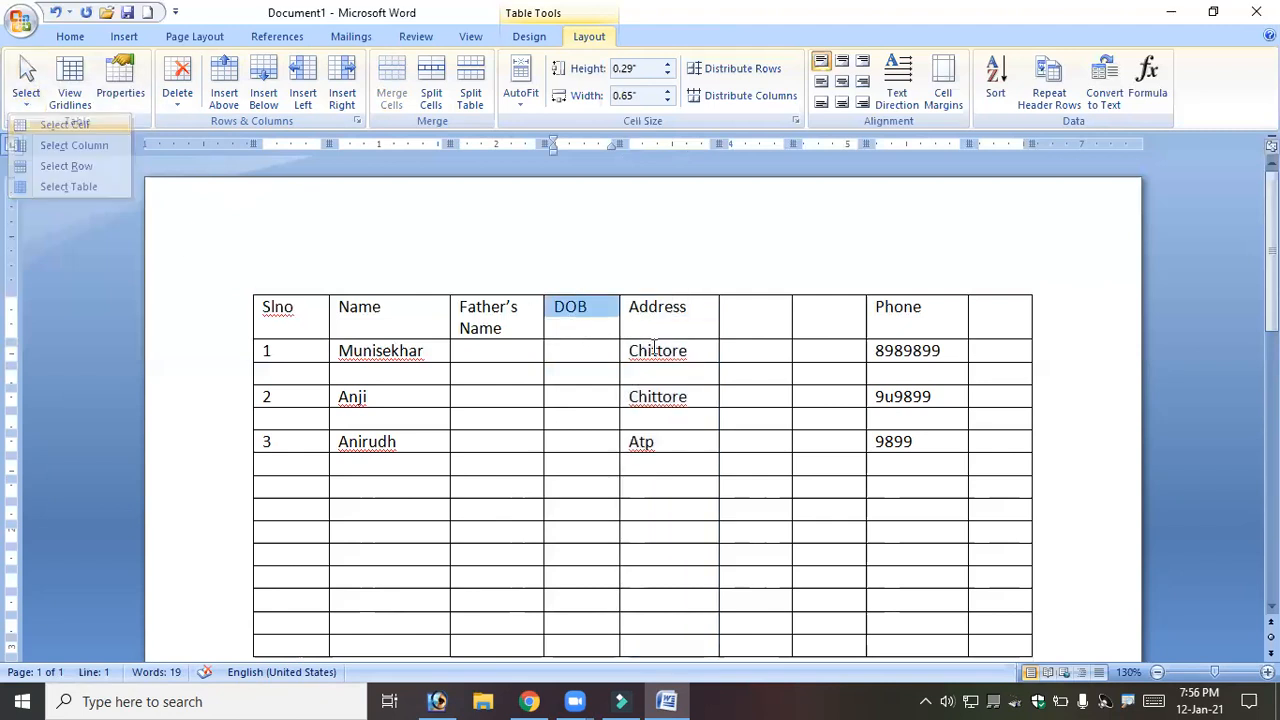
{"action": "left_click", "coordinate": [575, 346]}
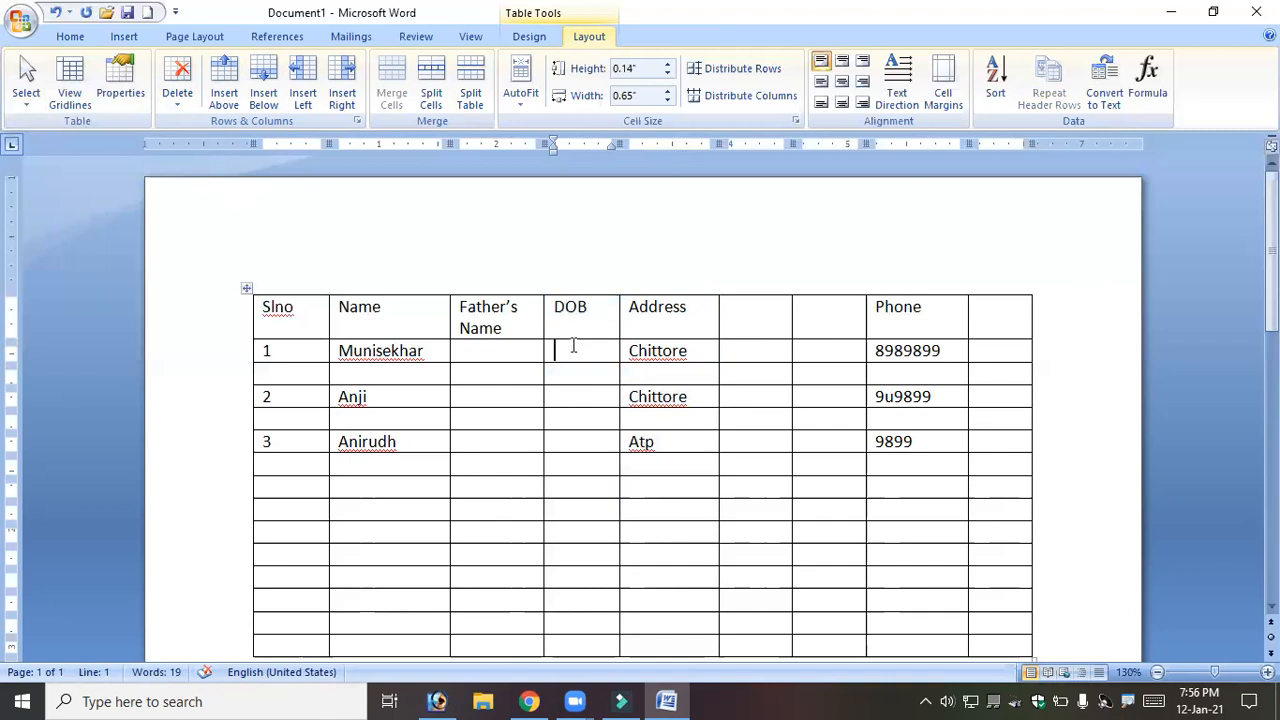
Select the empty row below the first record and the empty row below the second record in turn, using Select Row.
{"action": "left_click_drag", "start_coordinate": [326, 375], "coordinate": [380, 374]}
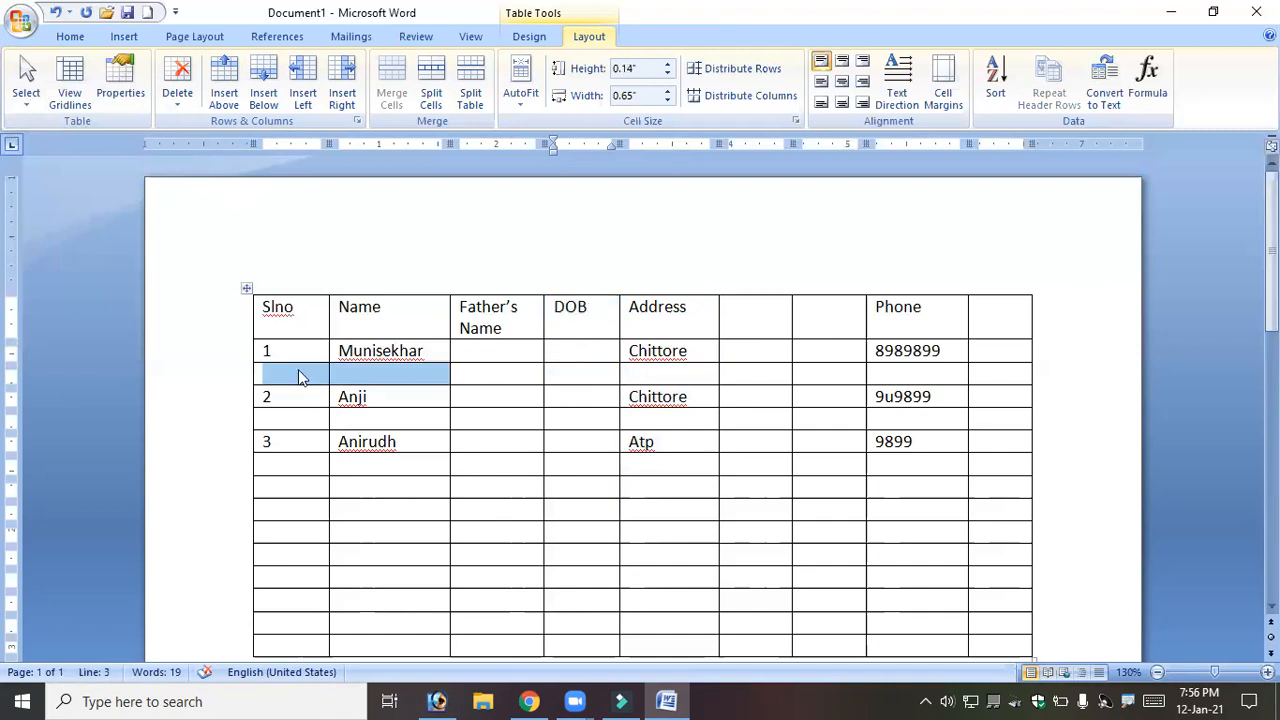
{"action": "left_click", "coordinate": [295, 372]}
{"action": "left_click", "coordinate": [28, 100]}
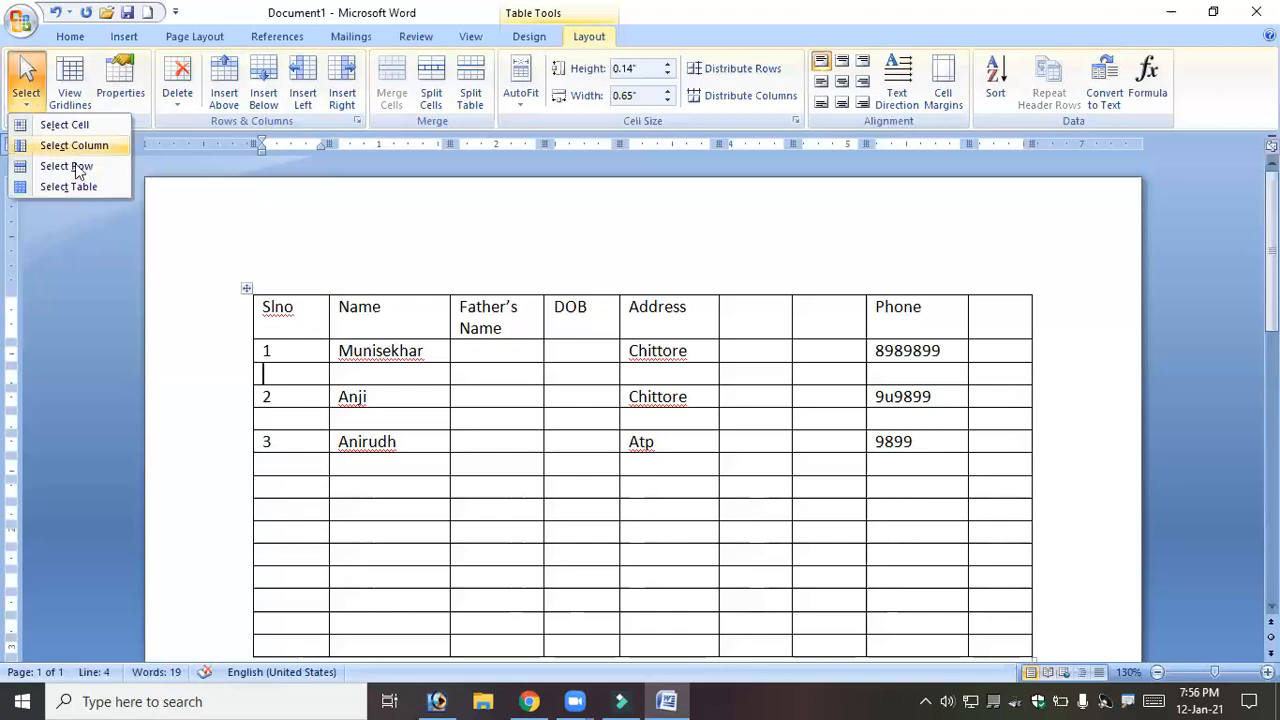
{"action": "left_click", "coordinate": [45, 167]}
{"action": "left_click", "coordinate": [298, 423]}
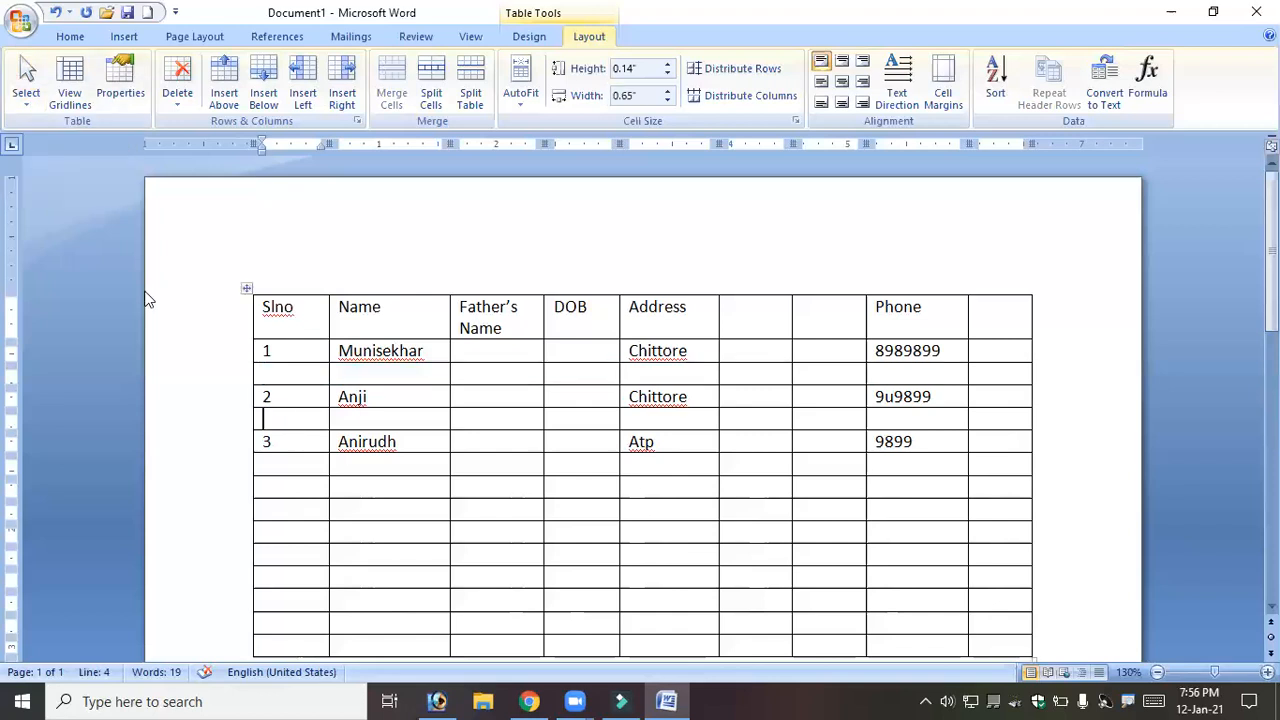
{"action": "left_click", "coordinate": [27, 92]}
{"action": "left_click", "coordinate": [70, 170]}
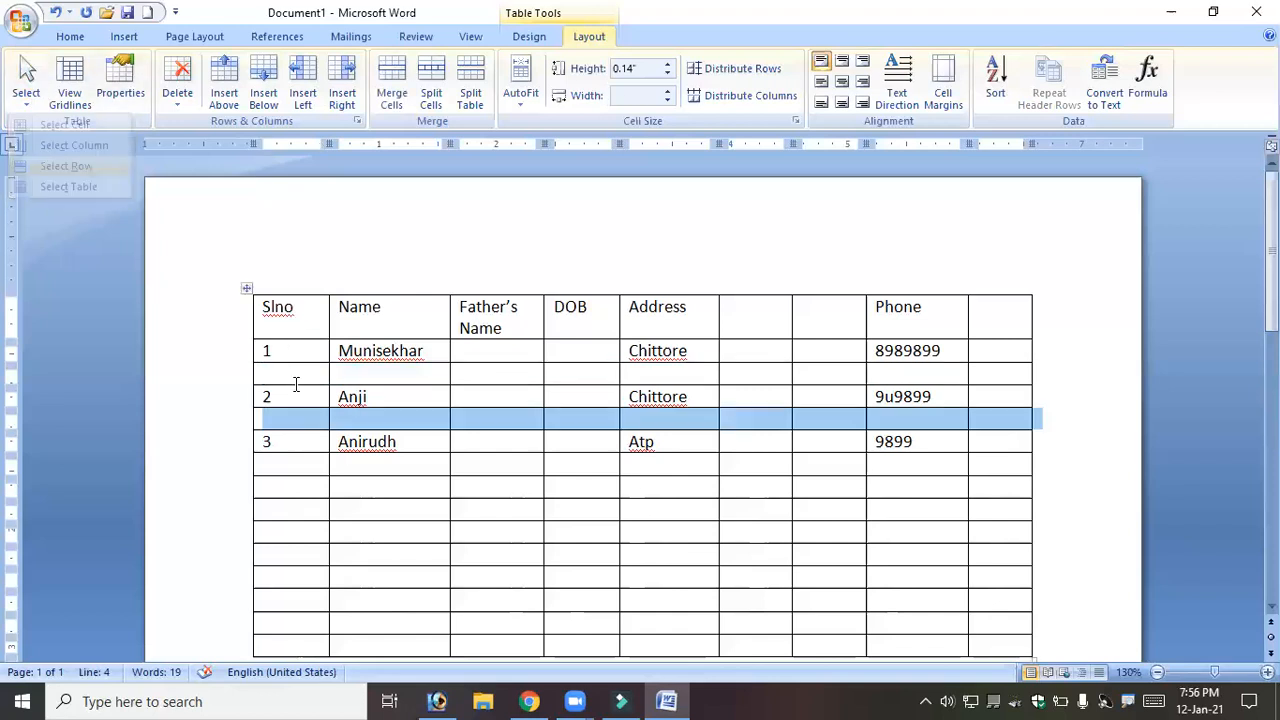
{"action": "left_click", "coordinate": [287, 413]}
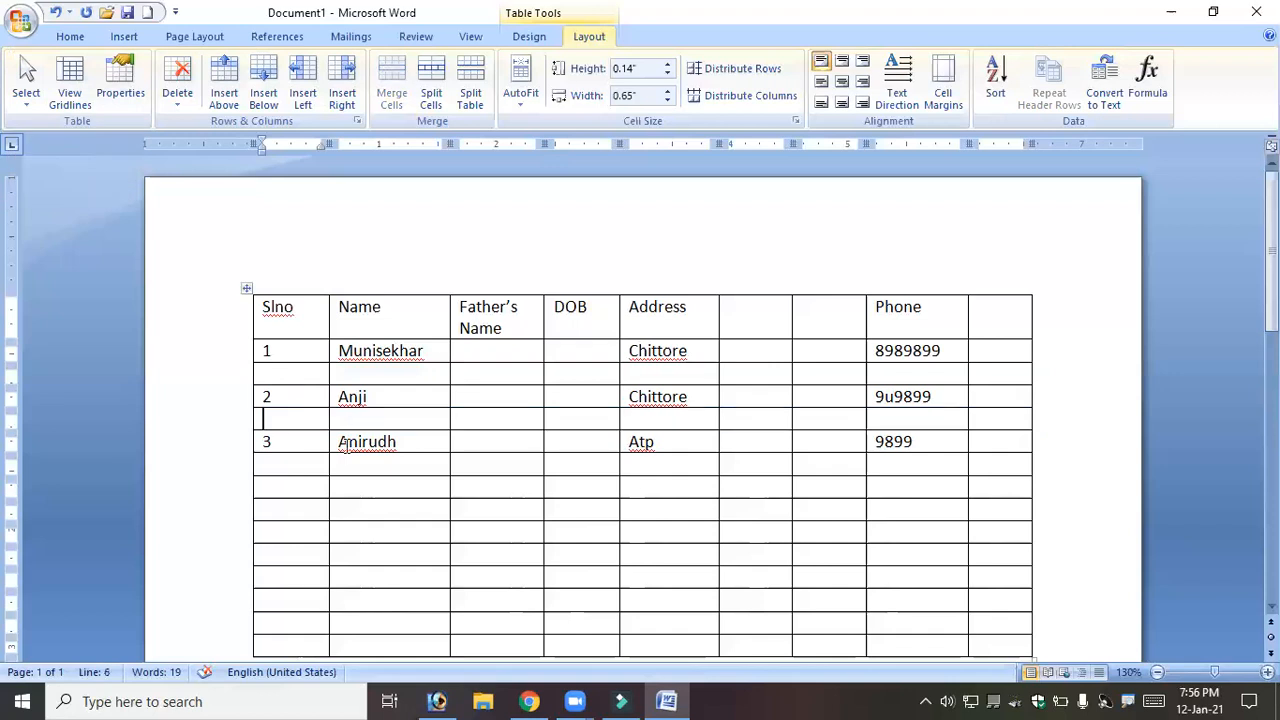
Select the entire table with the Select Table command and again with its move handle, clearing the selection each time.
{"action": "left_click", "coordinate": [27, 92]}
{"action": "left_click", "coordinate": [68, 186]}
{"action": "scroll", "coordinate": [654, 480], "scroll_direction": "down", "scroll_amount": 3}
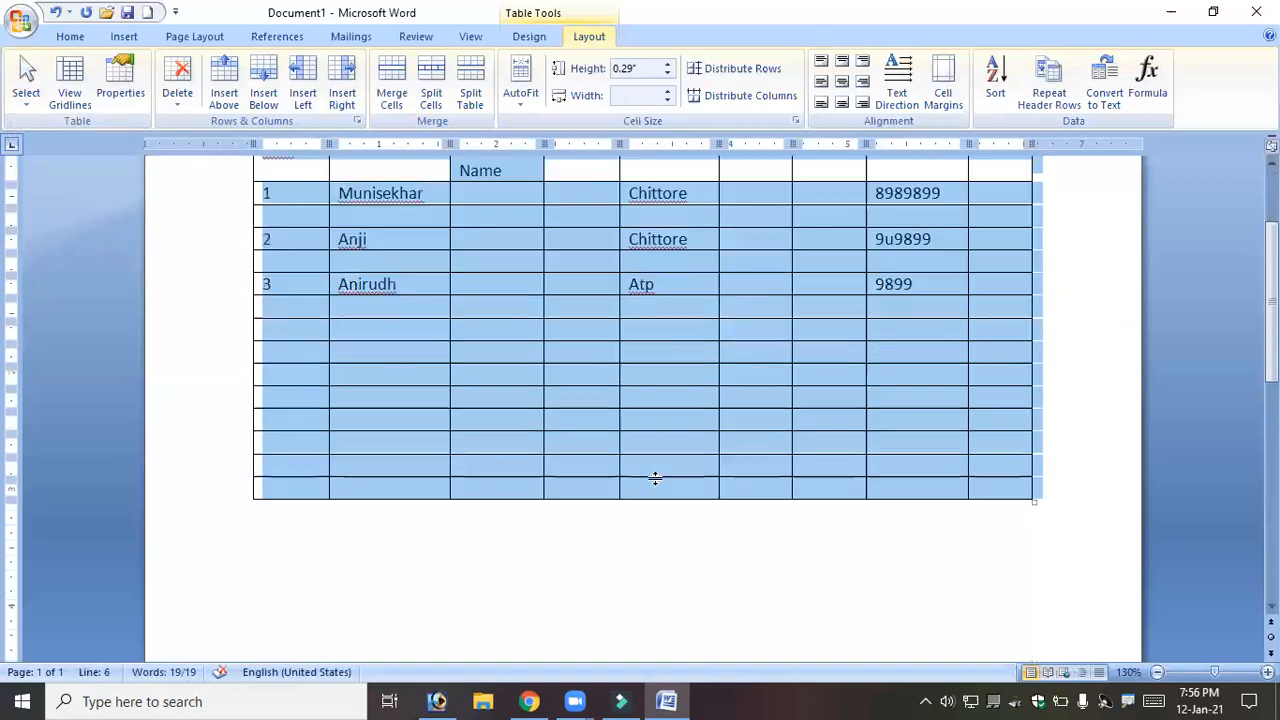
{"action": "scroll", "coordinate": [543, 497], "scroll_direction": "up", "scroll_amount": 3}
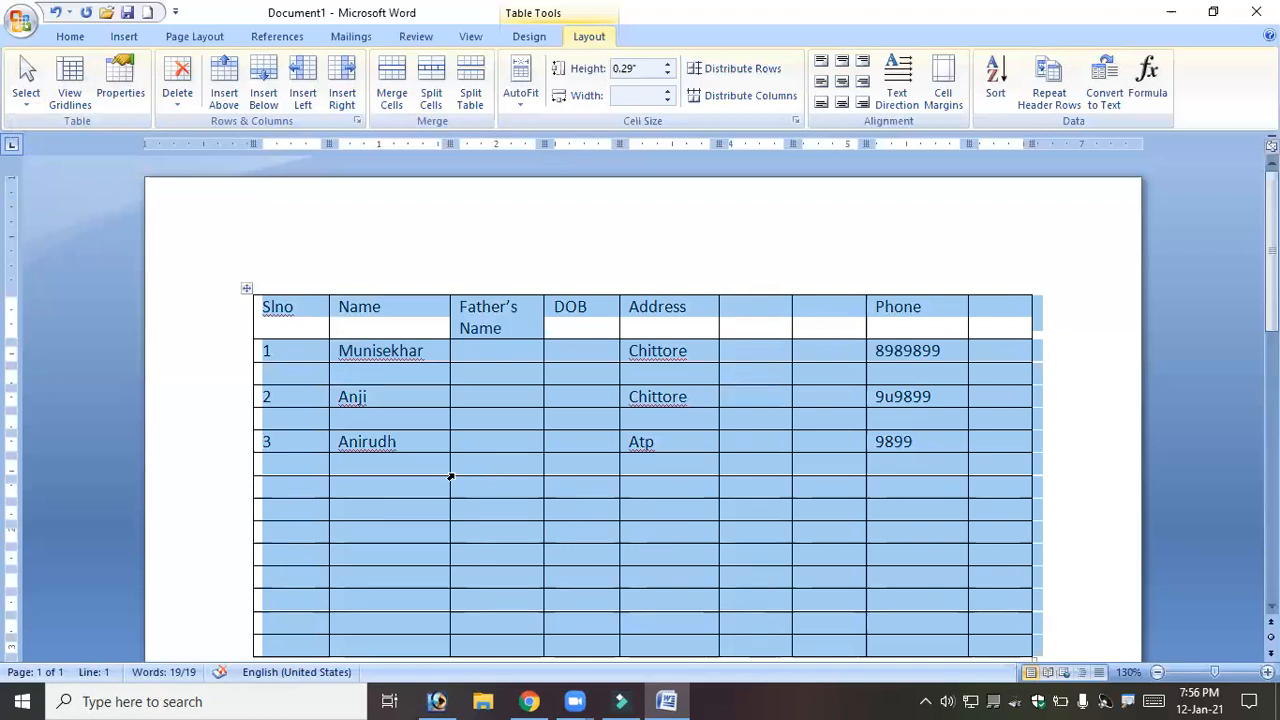
{"action": "left_click", "coordinate": [450, 476]}
{"action": "left_click", "coordinate": [408, 397]}
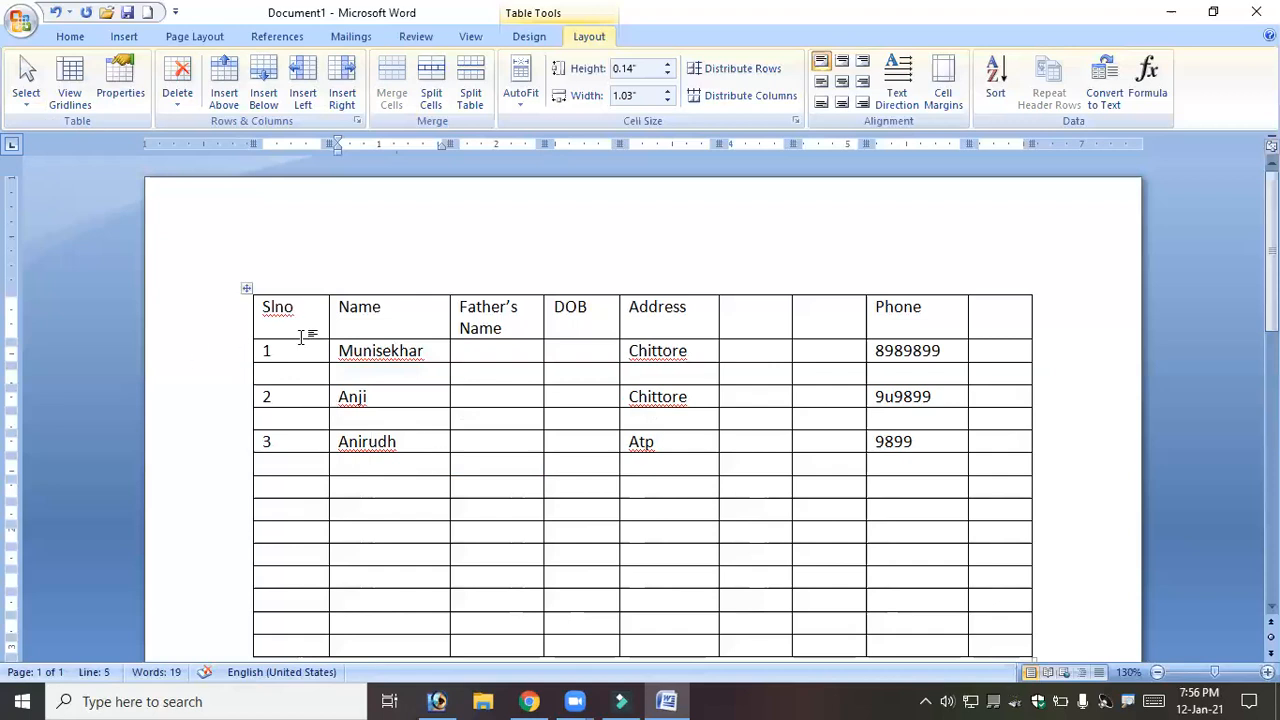
{"action": "left_click", "coordinate": [246, 288]}
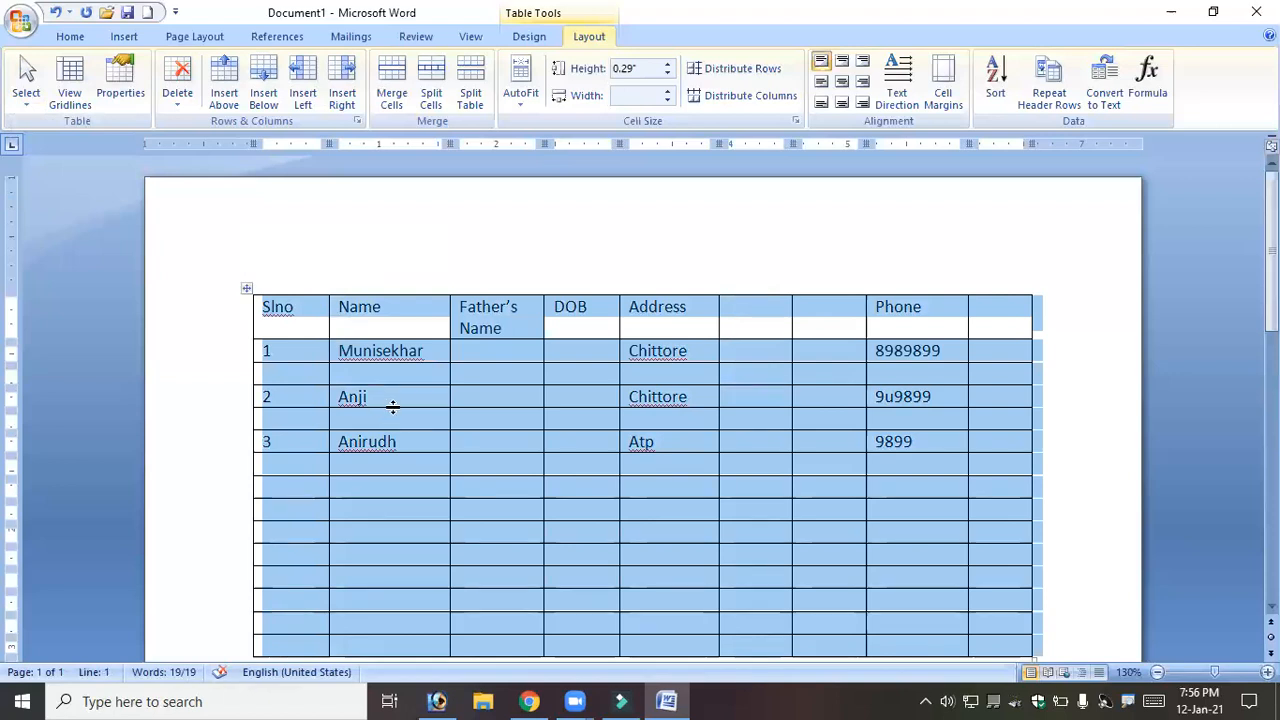
{"action": "left_click", "coordinate": [467, 401]}
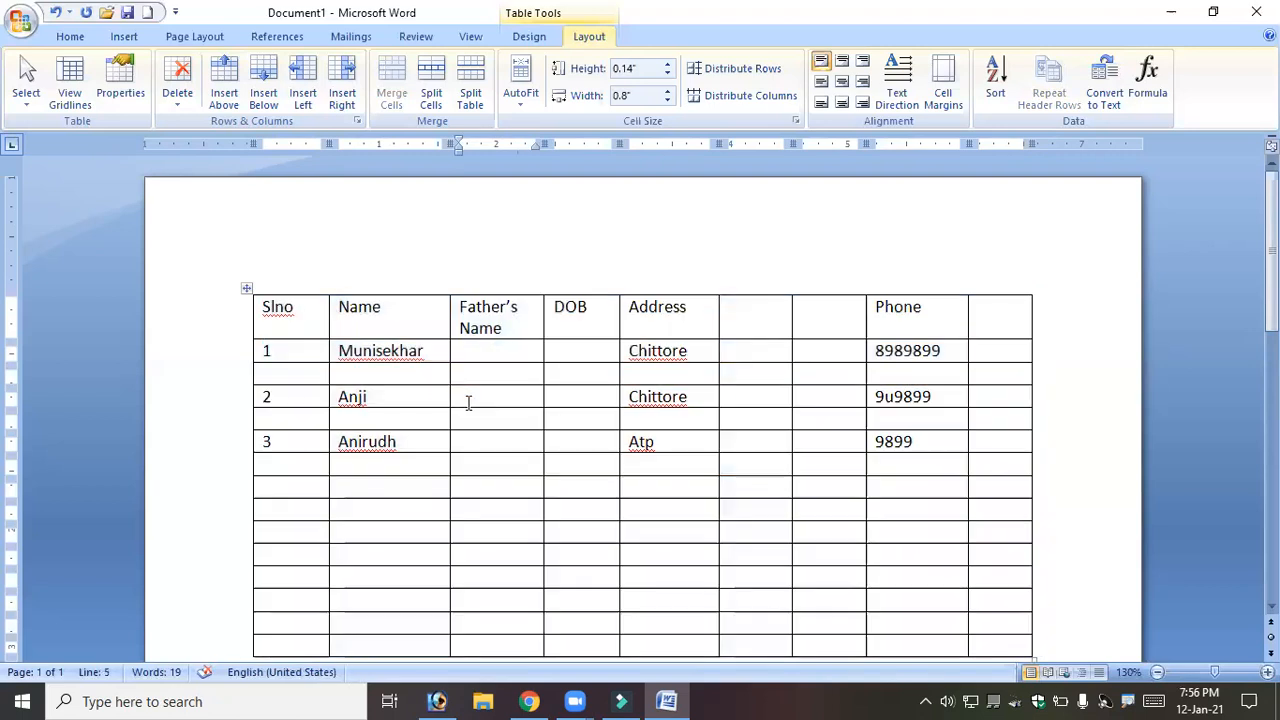
Highlight a block of cells from Slno to DOB, and a block of cells starting in the empty row below the first record.
{"action": "left_click_drag", "start_coordinate": [294, 317], "coordinate": [299, 375]}
{"action": "left_click_drag", "start_coordinate": [299, 506], "coordinate": [601, 521]}
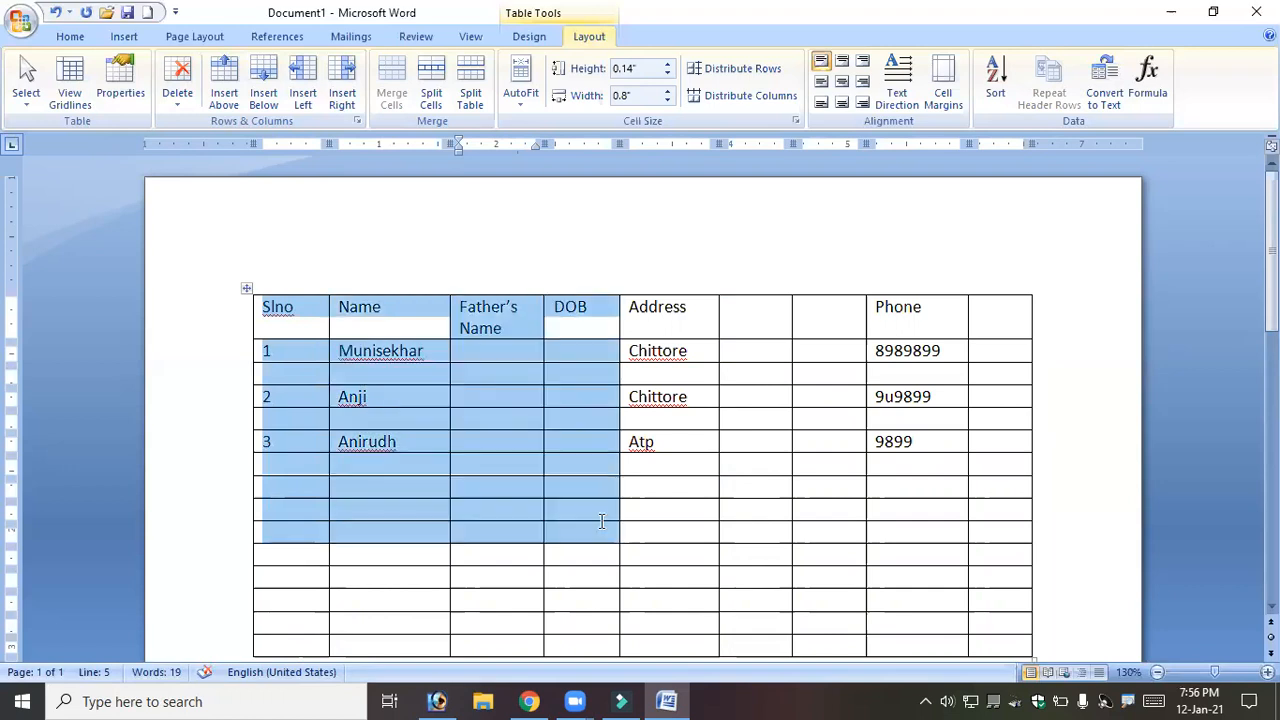
{"action": "left_click", "coordinate": [459, 420]}
{"action": "left_click_drag", "start_coordinate": [290, 370], "coordinate": [884, 405]}
{"action": "left_click", "coordinate": [781, 324]}
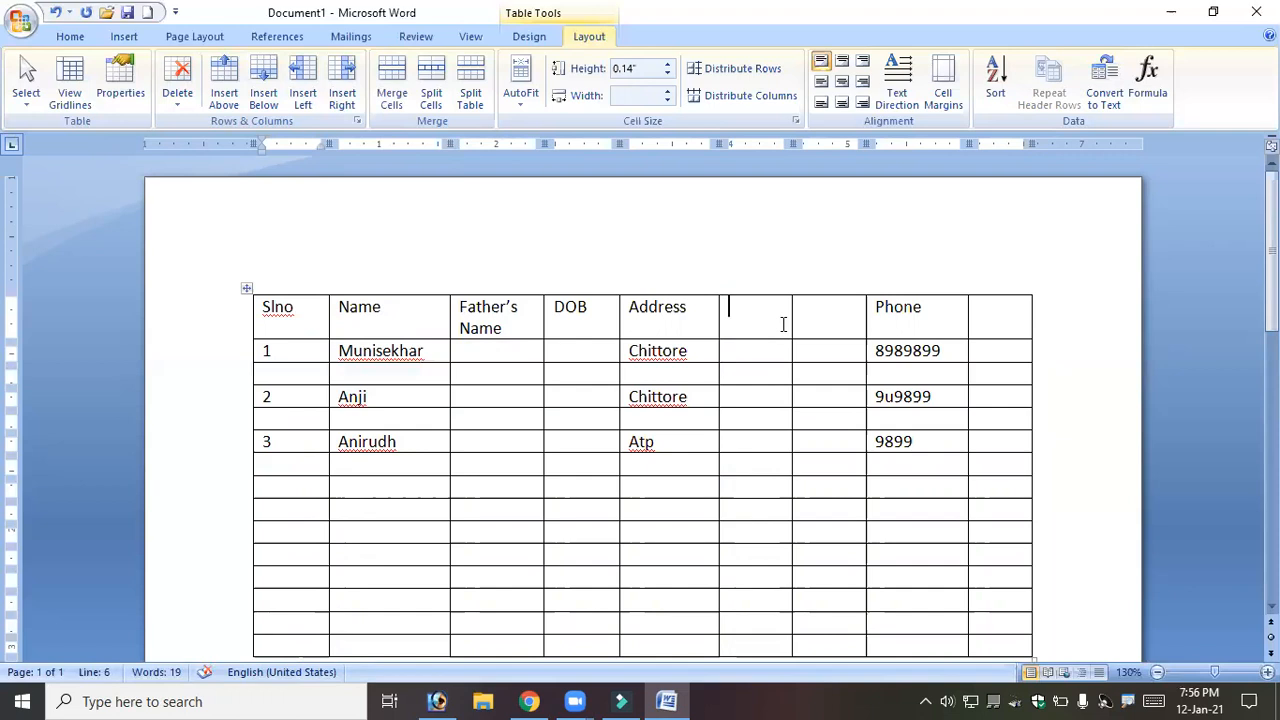
Highlight the Address heading text, the cells down the Father's Name column, and the upper cells of the DOB column in turn.
{"action": "left_click_drag", "start_coordinate": [634, 309], "coordinate": [712, 318]}
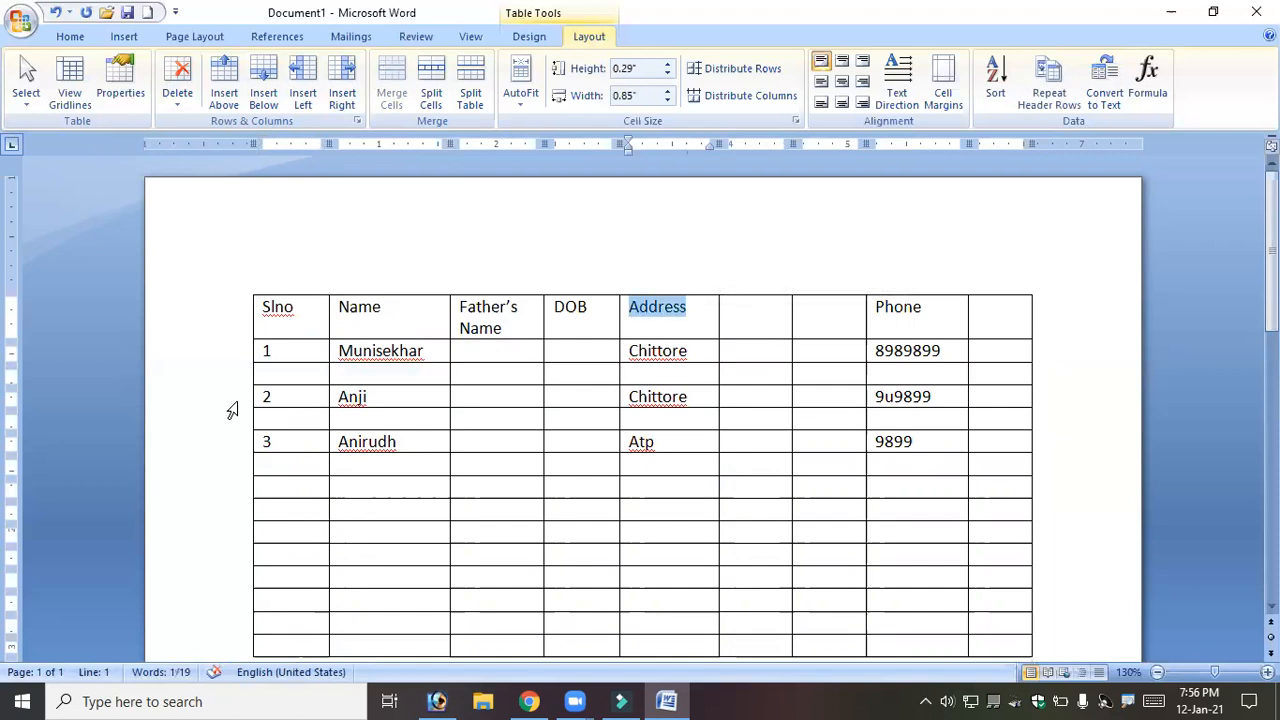
{"action": "left_click", "coordinate": [469, 396]}
{"action": "left_click_drag", "start_coordinate": [514, 314], "coordinate": [497, 533]}
{"action": "left_click_drag", "start_coordinate": [592, 311], "coordinate": [598, 422]}
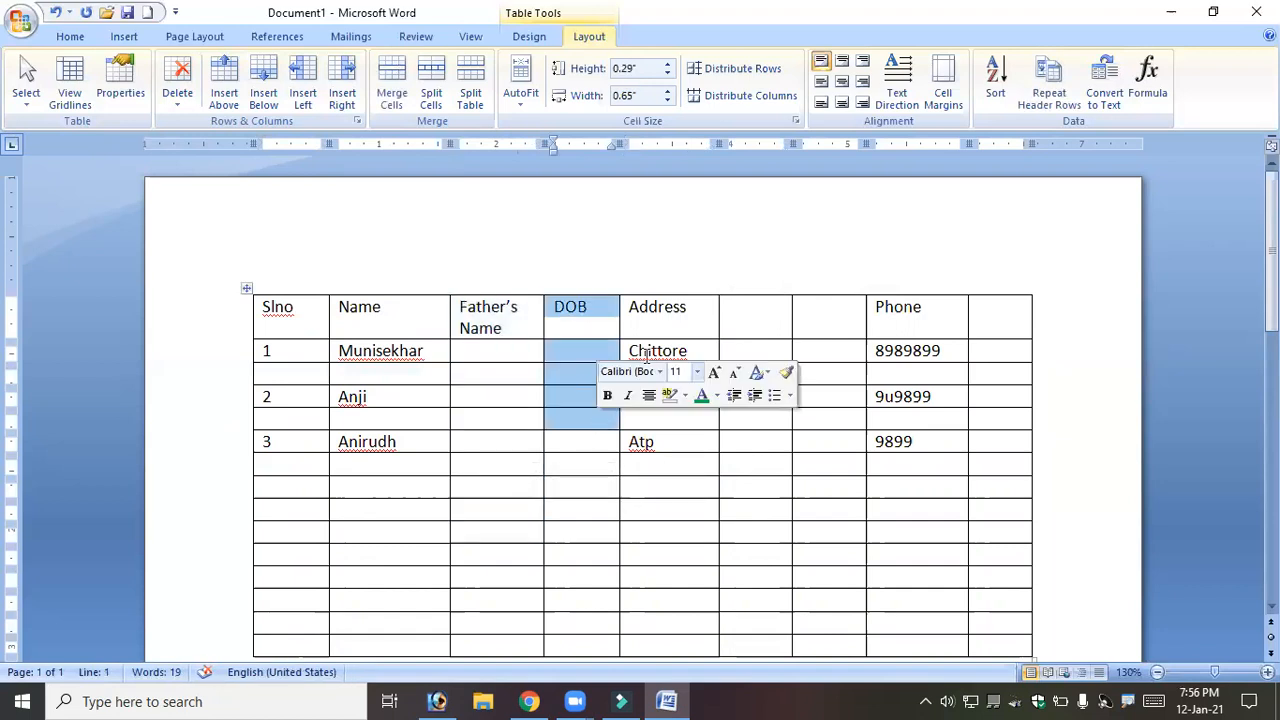
{"action": "left_click", "coordinate": [522, 370]}
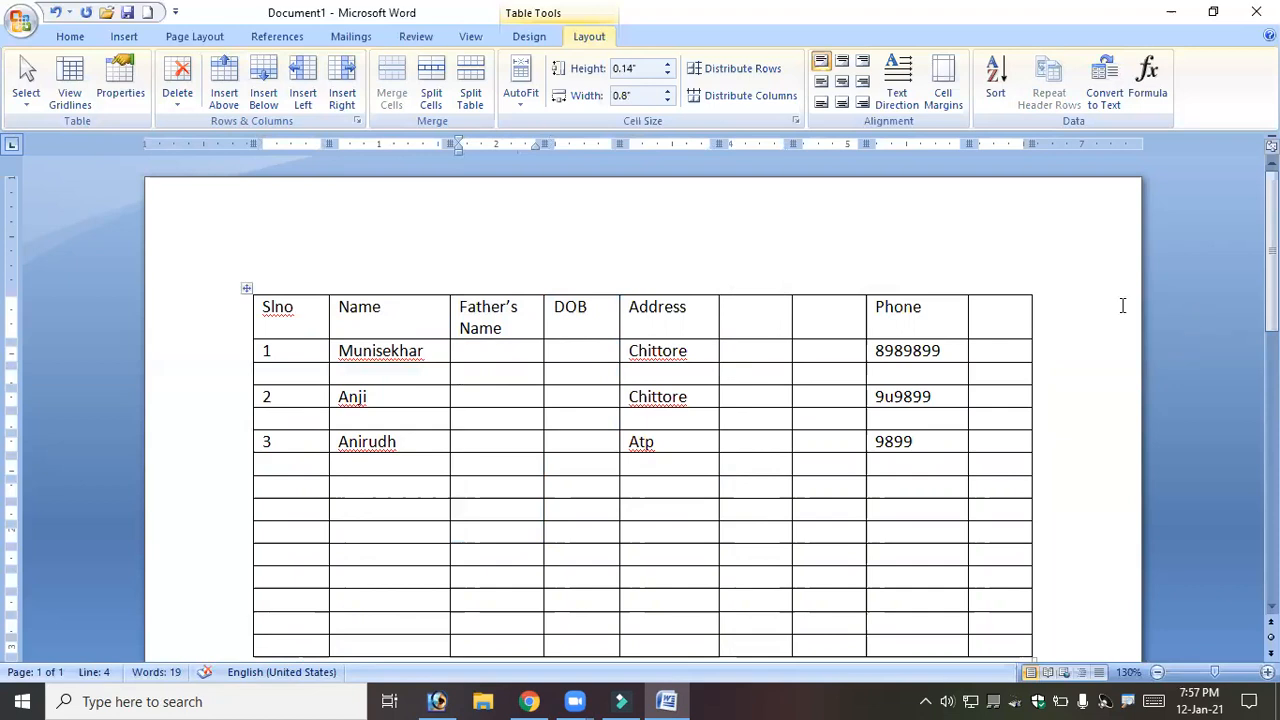
Delete the empty column to the right of the Phone column.
{"action": "left_click", "coordinate": [981, 321]}
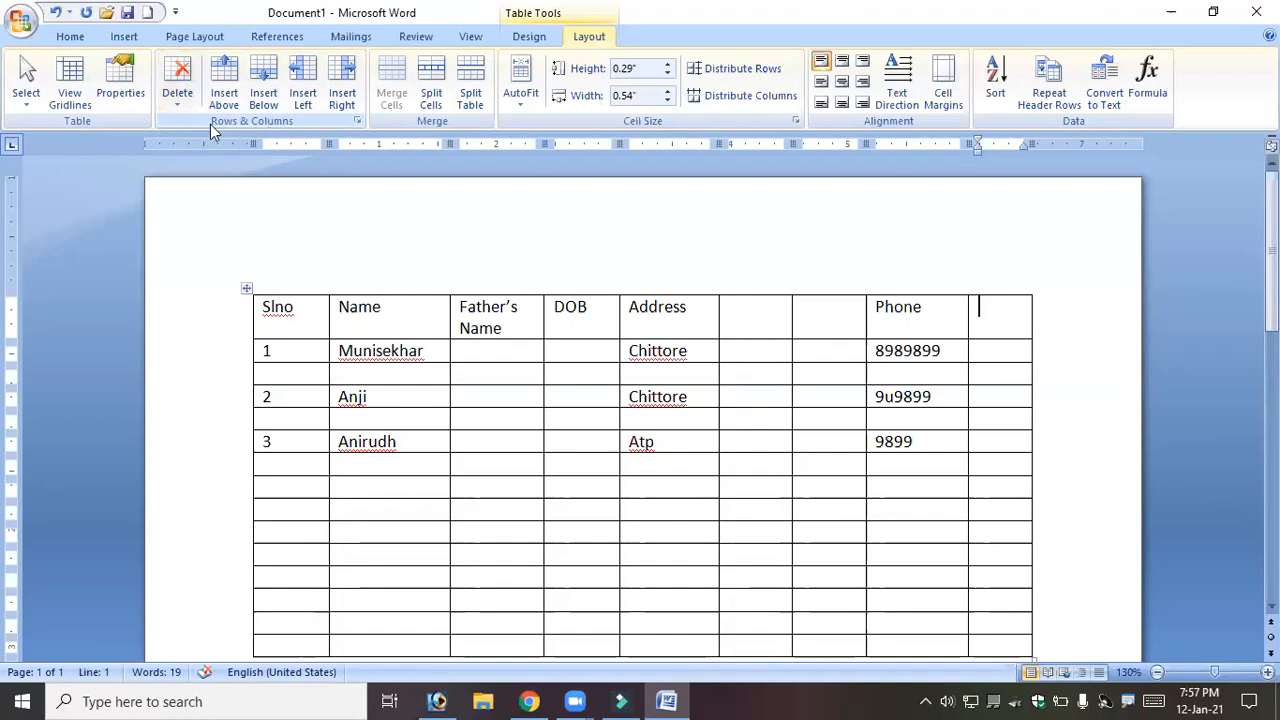
{"action": "left_click", "coordinate": [169, 101]}
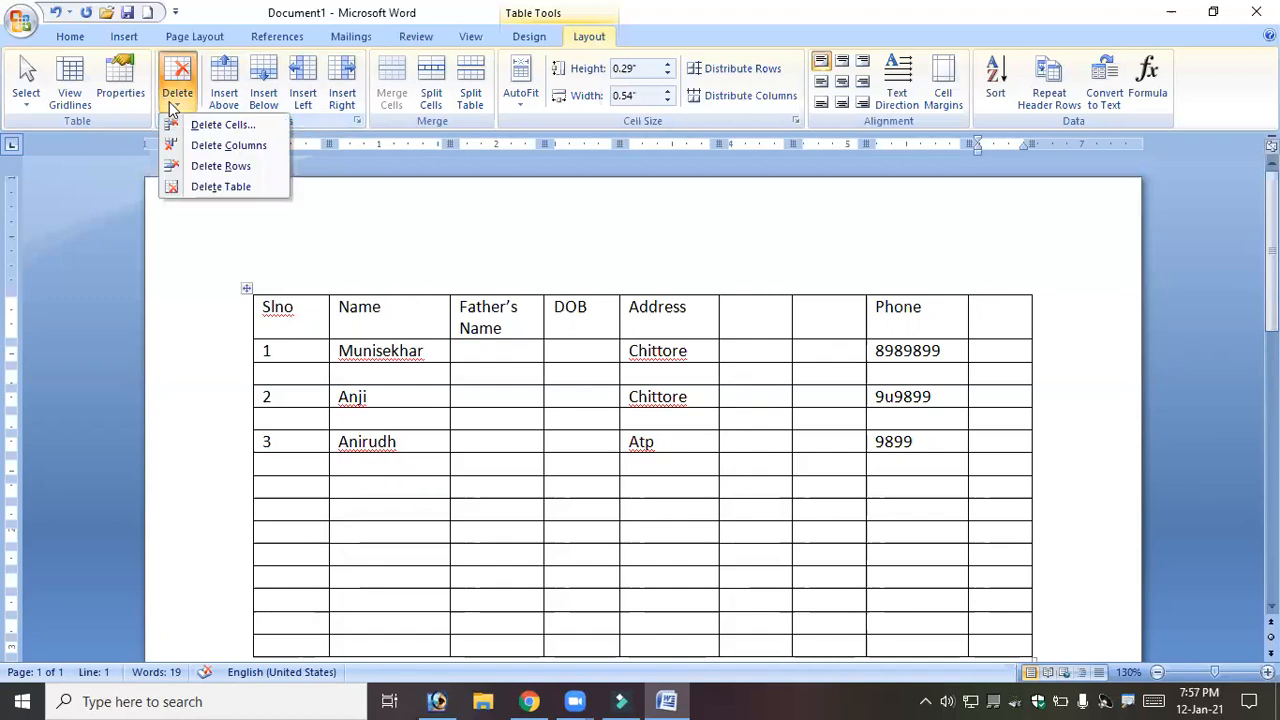
{"action": "left_click", "coordinate": [213, 148]}
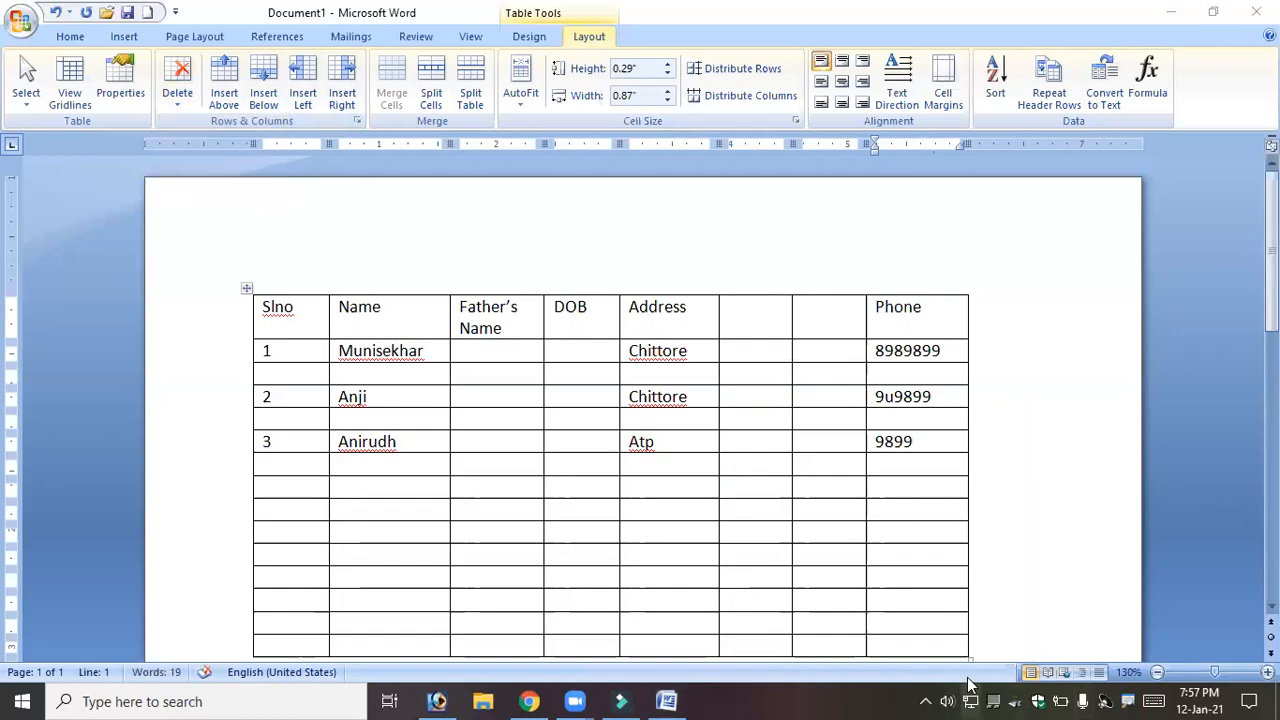
Set the system speaker volume to 19.
{"action": "left_click", "coordinate": [946, 700]}
{"action": "left_click_drag", "start_coordinate": [1053, 656], "coordinate": [1047, 658]}
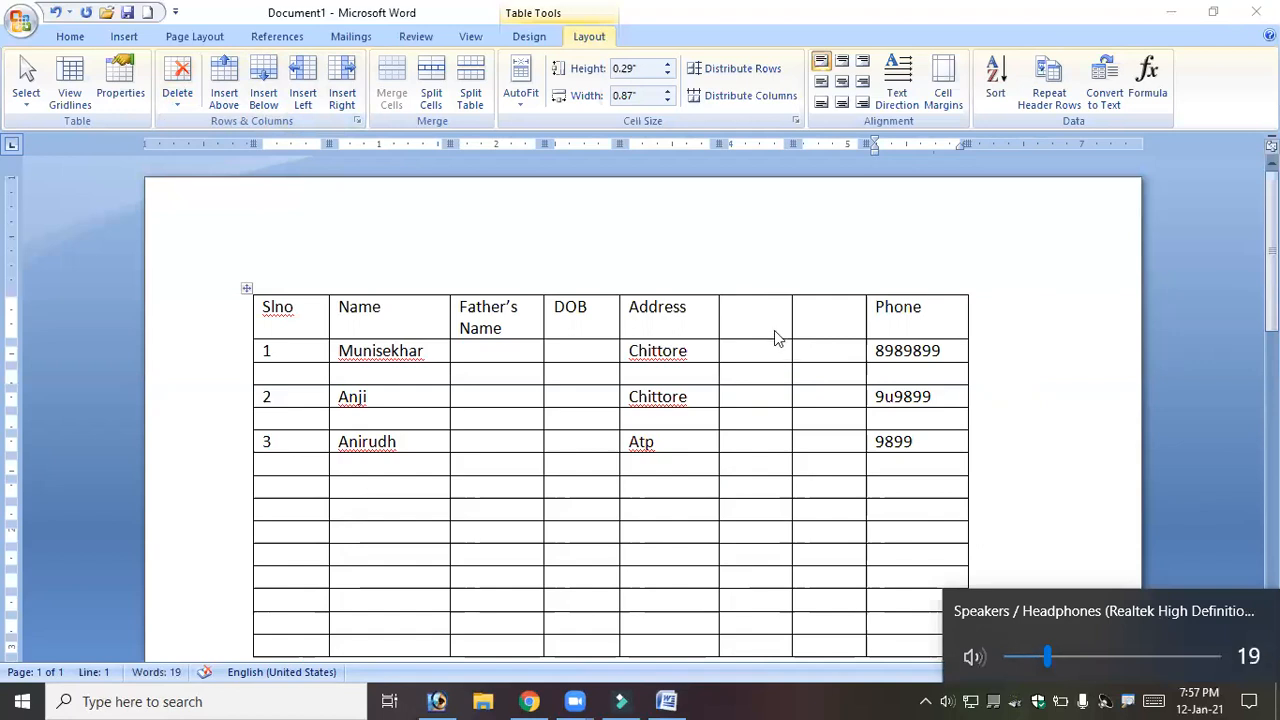
Delete the two empty columns between the Address and Phone columns.
{"action": "left_click", "coordinate": [769, 326]}
{"action": "left_click_drag", "start_coordinate": [742, 318], "coordinate": [806, 601]}
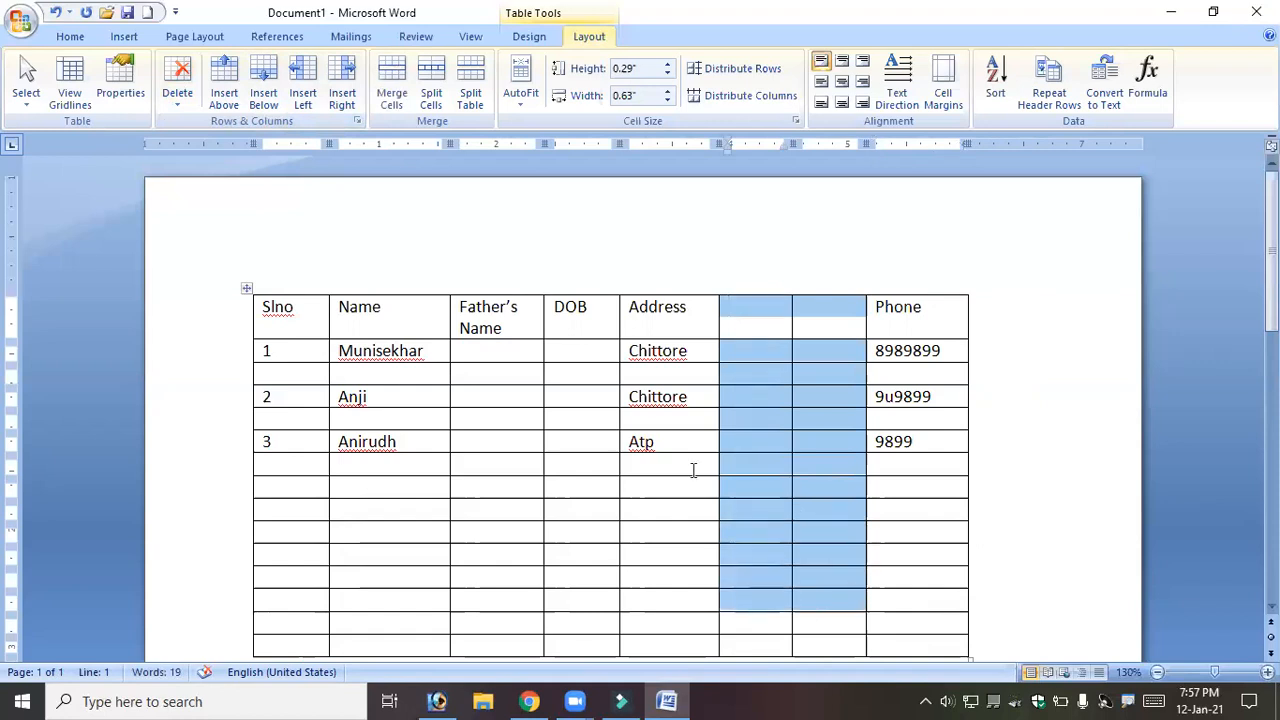
{"action": "left_click", "coordinate": [177, 95]}
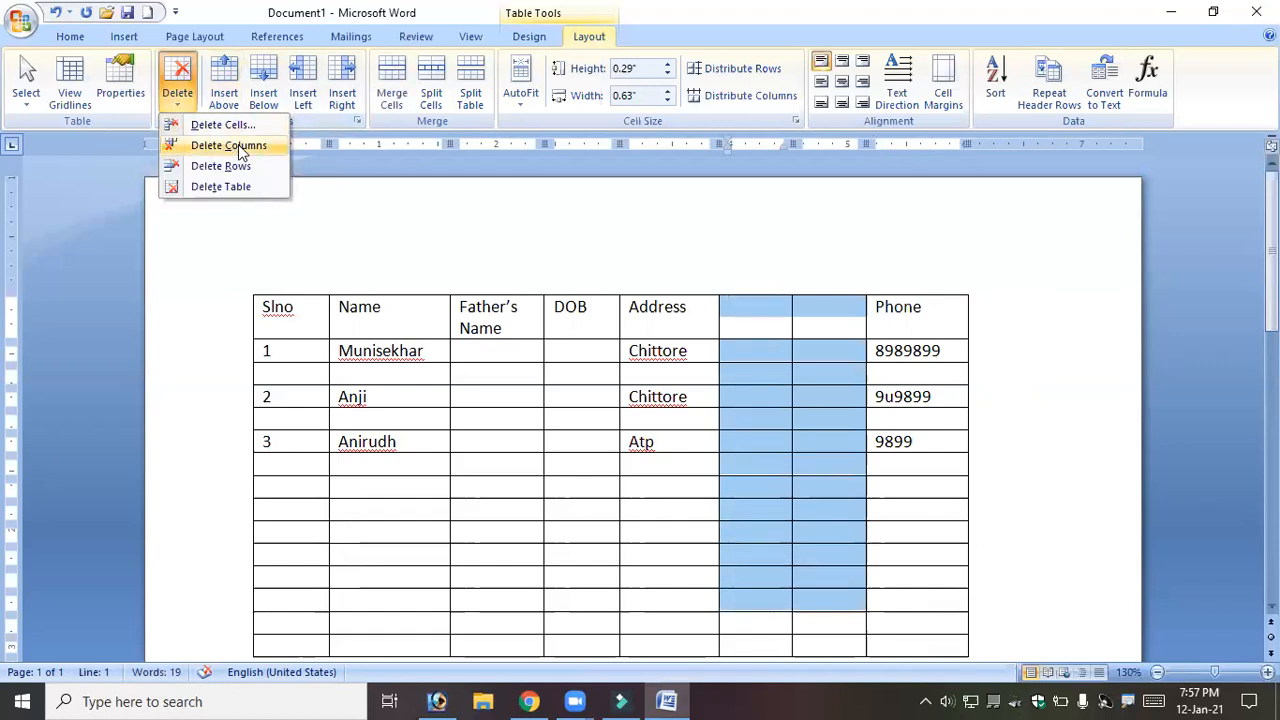
{"action": "left_click", "coordinate": [229, 146]}
Delete the entire Father's Name and DOB columns from the table.
{"action": "left_click_drag", "start_coordinate": [544, 397], "coordinate": [546, 445]}
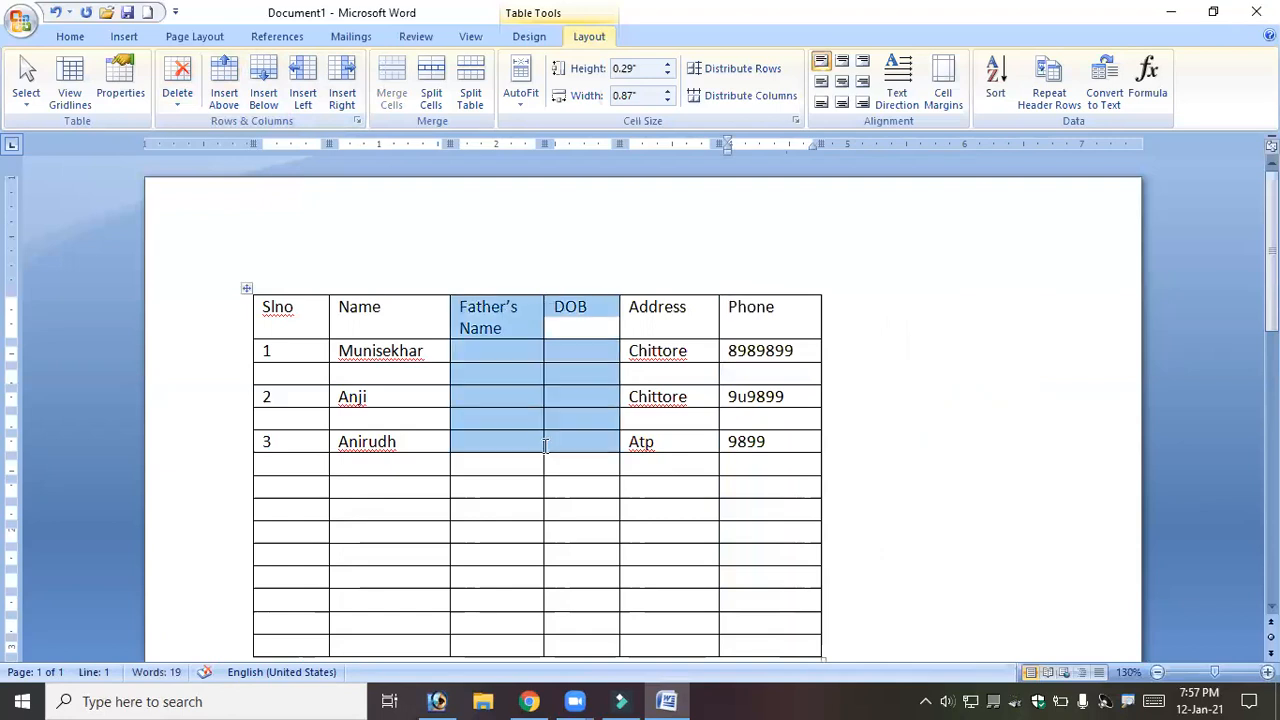
{"action": "right_click", "coordinate": [480, 347]}
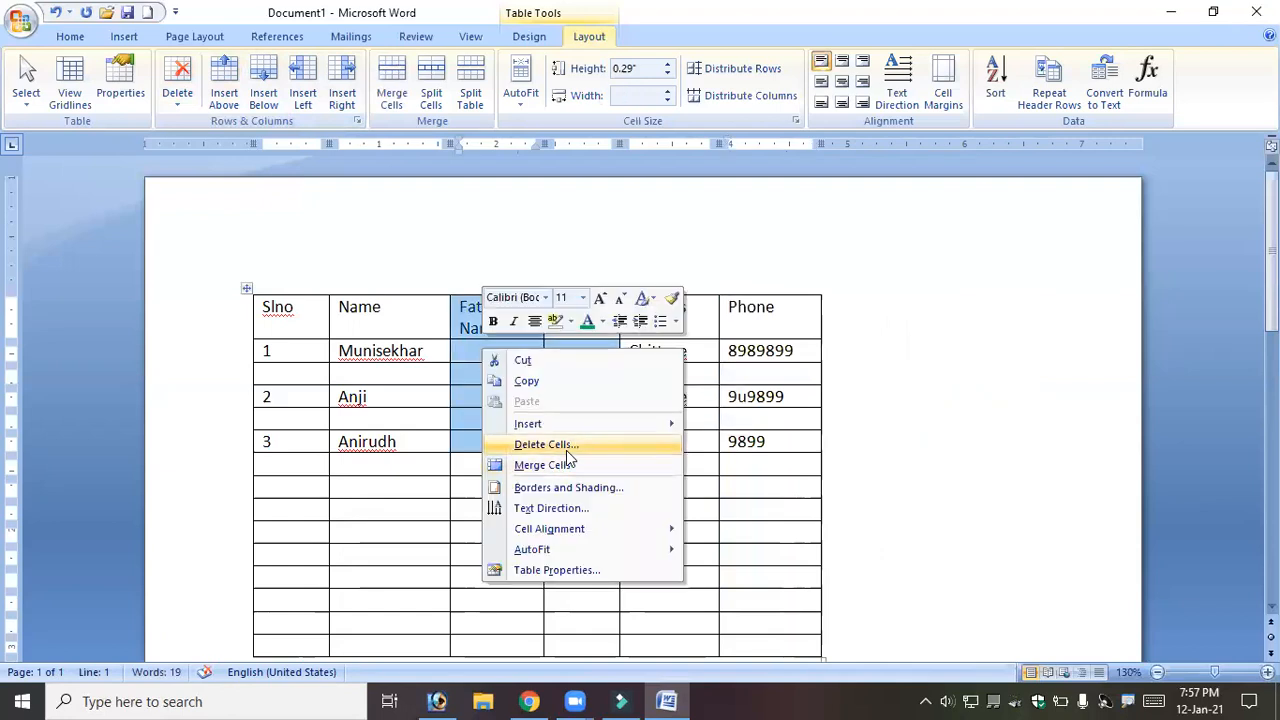
{"action": "left_click", "coordinate": [566, 450]}
{"action": "left_click", "coordinate": [648, 352]}
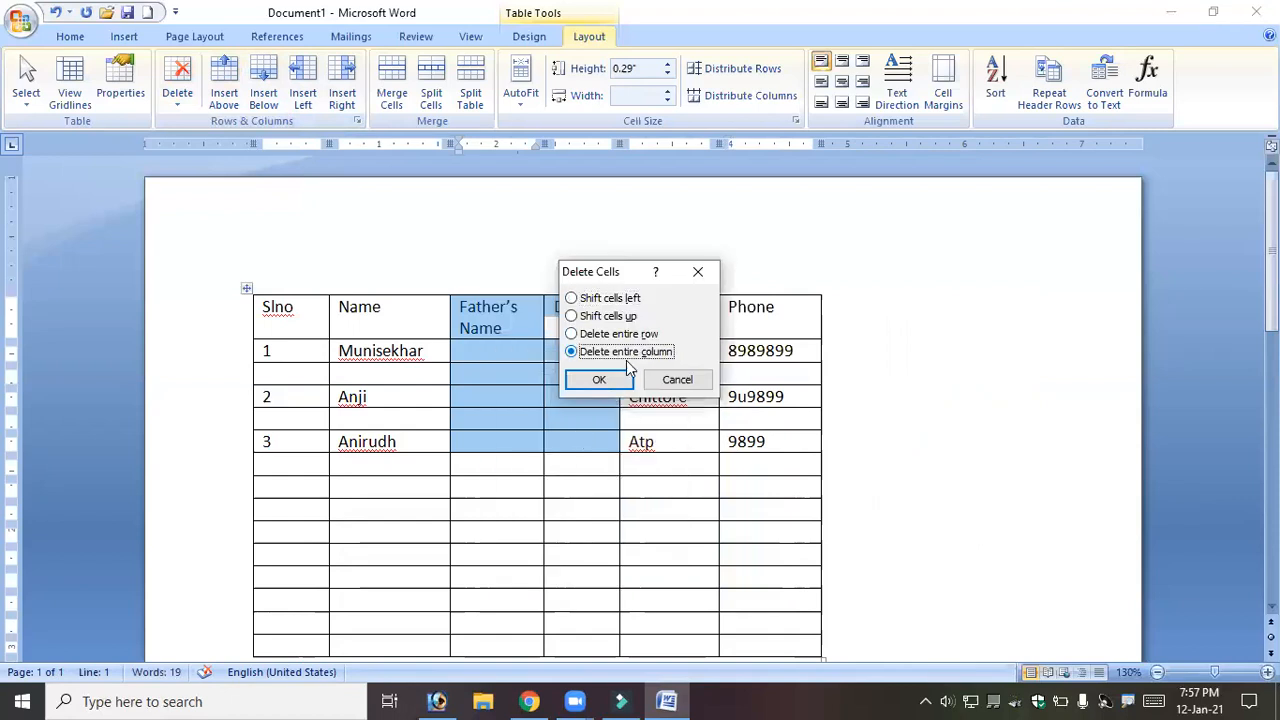
{"action": "left_click", "coordinate": [598, 379]}
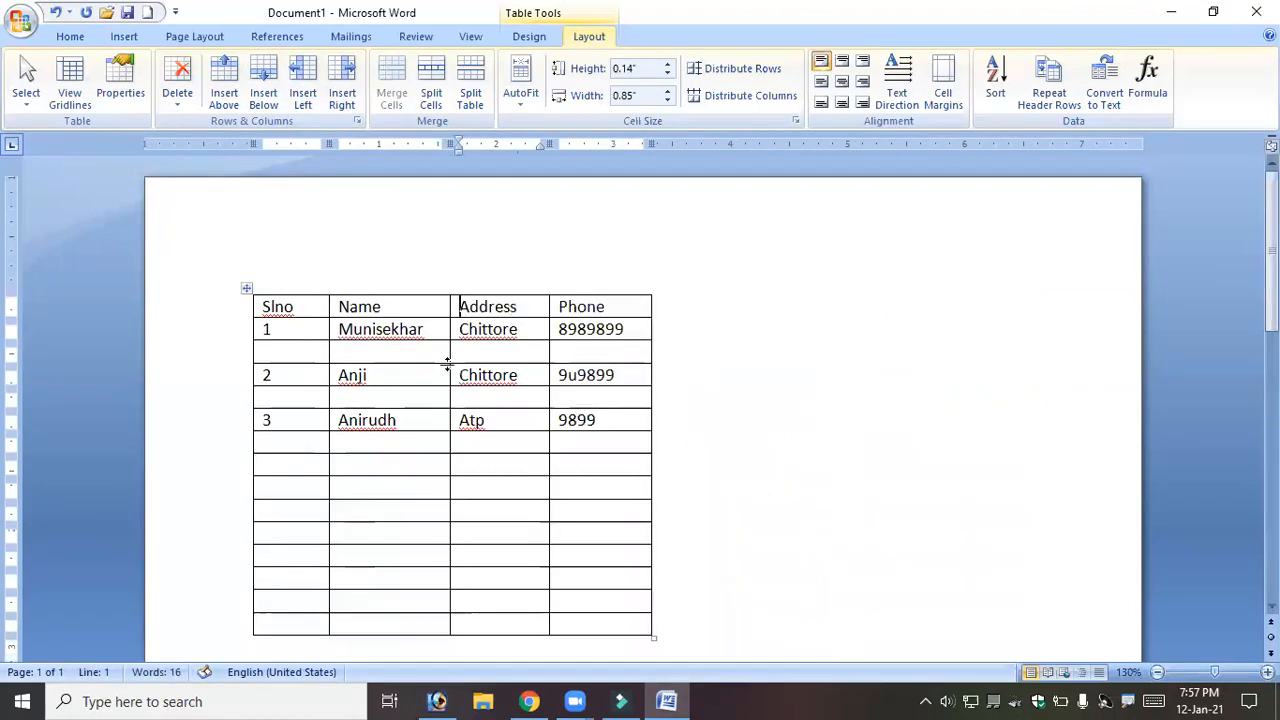
Delete the empty row below record 1 and the empty row below record 2.
{"action": "left_click", "coordinate": [299, 352]}
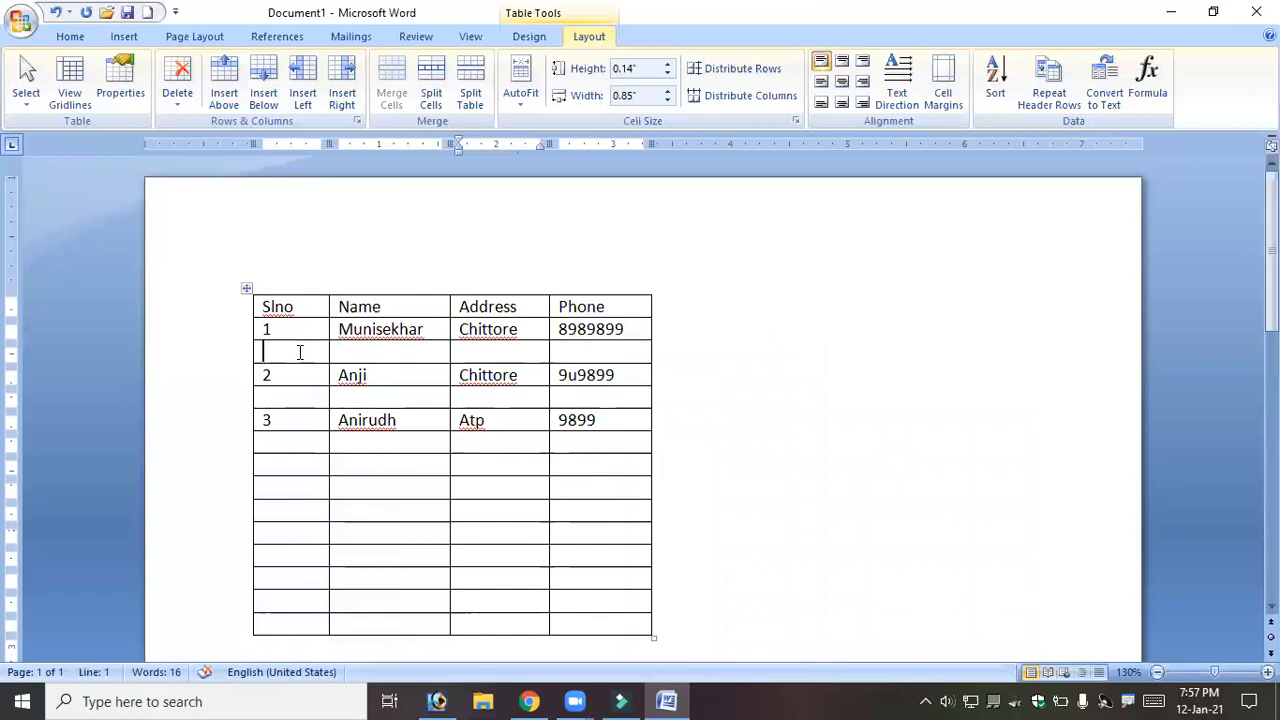
{"action": "left_click", "coordinate": [188, 100]}
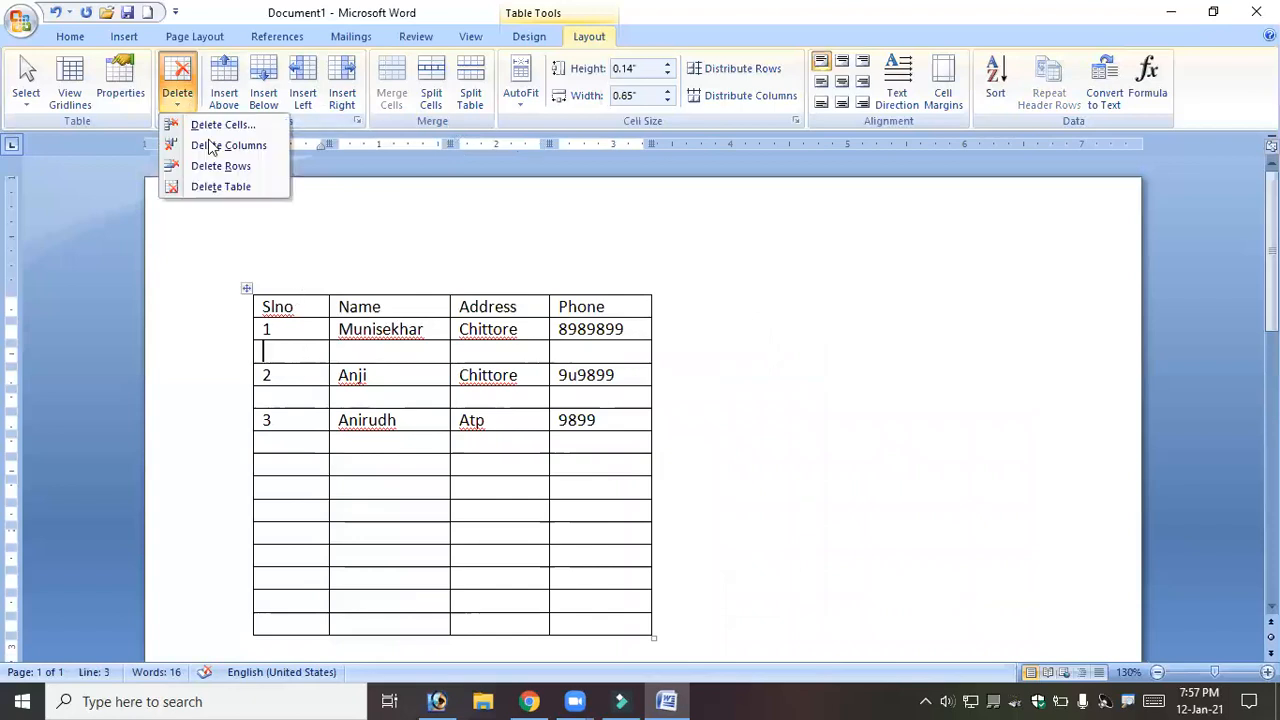
{"action": "left_click", "coordinate": [212, 166]}
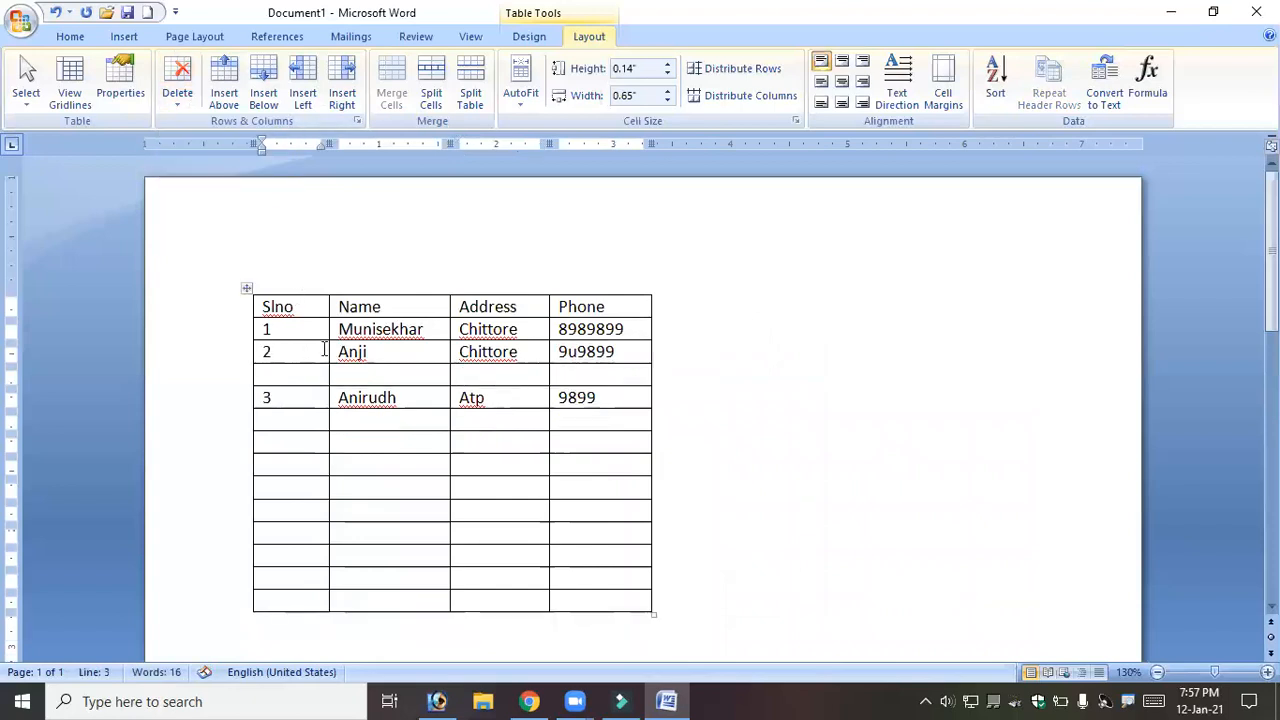
{"action": "left_click", "coordinate": [177, 100]}
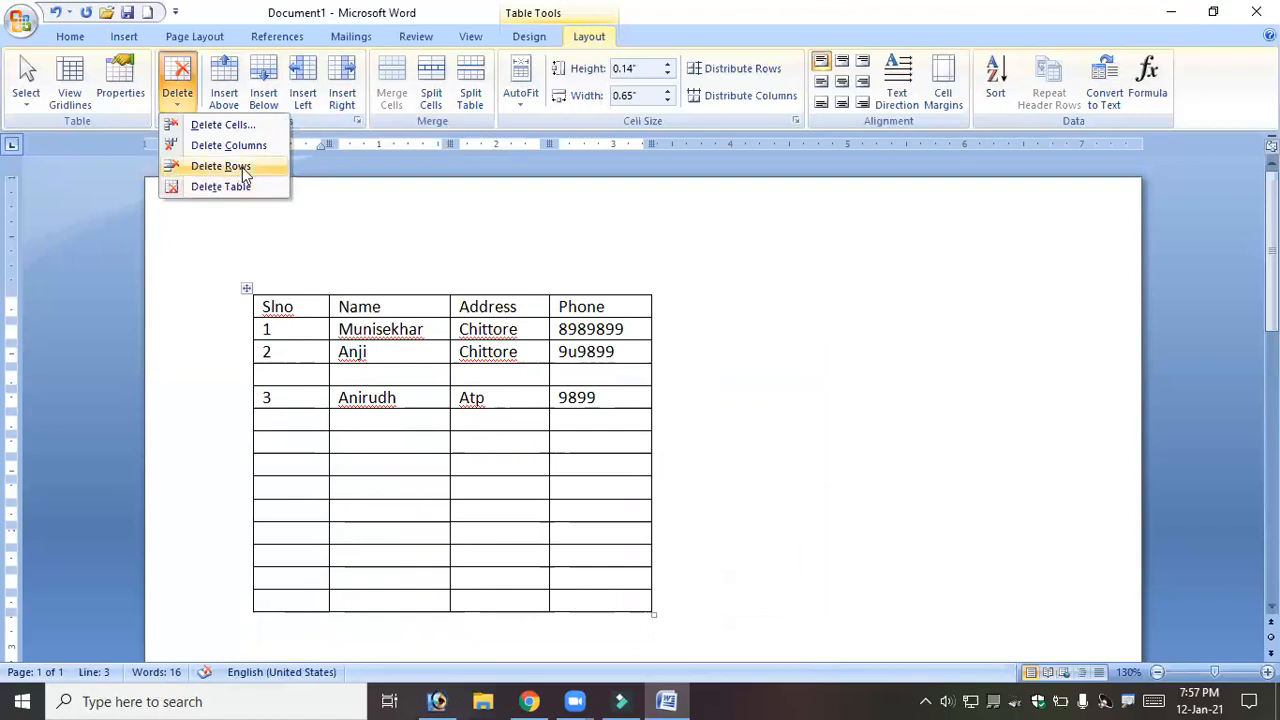
{"action": "left_click", "coordinate": [215, 166]}
Delete all the empty rows below record 3 at the end of the table.
{"action": "left_click_drag", "start_coordinate": [311, 396], "coordinate": [595, 578]}
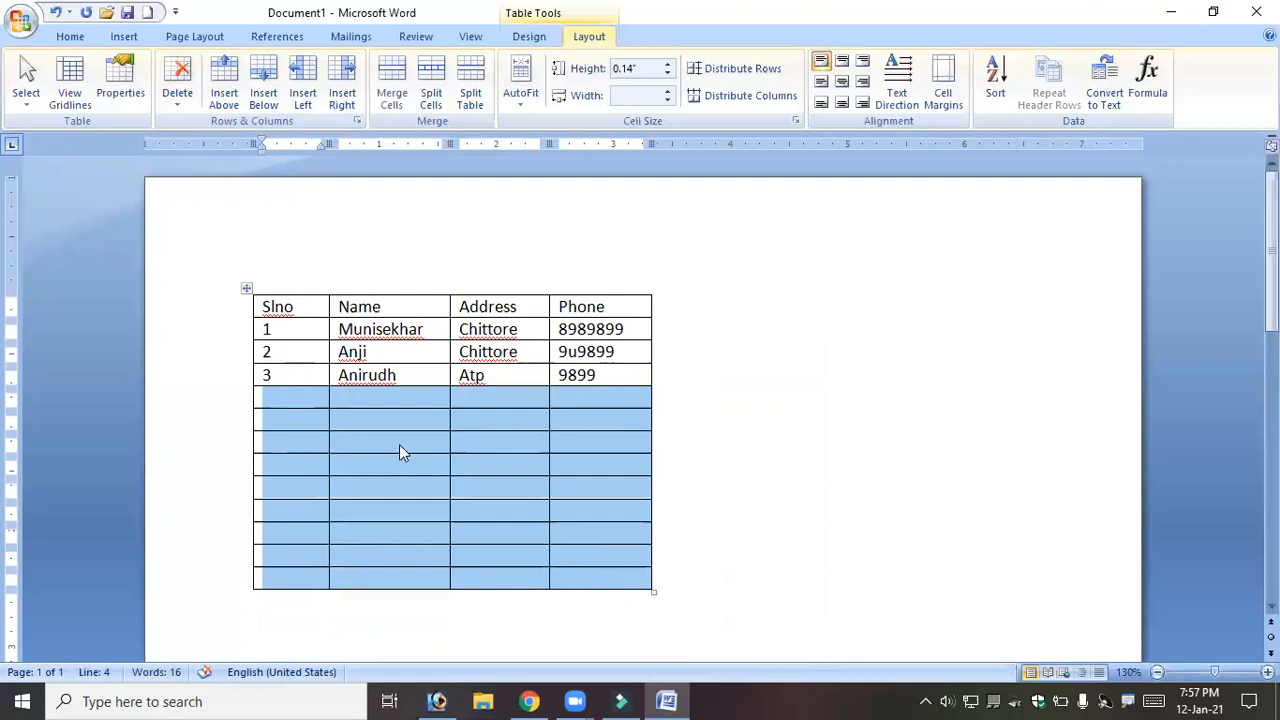
{"action": "left_click", "coordinate": [177, 85]}
{"action": "left_click", "coordinate": [215, 166]}
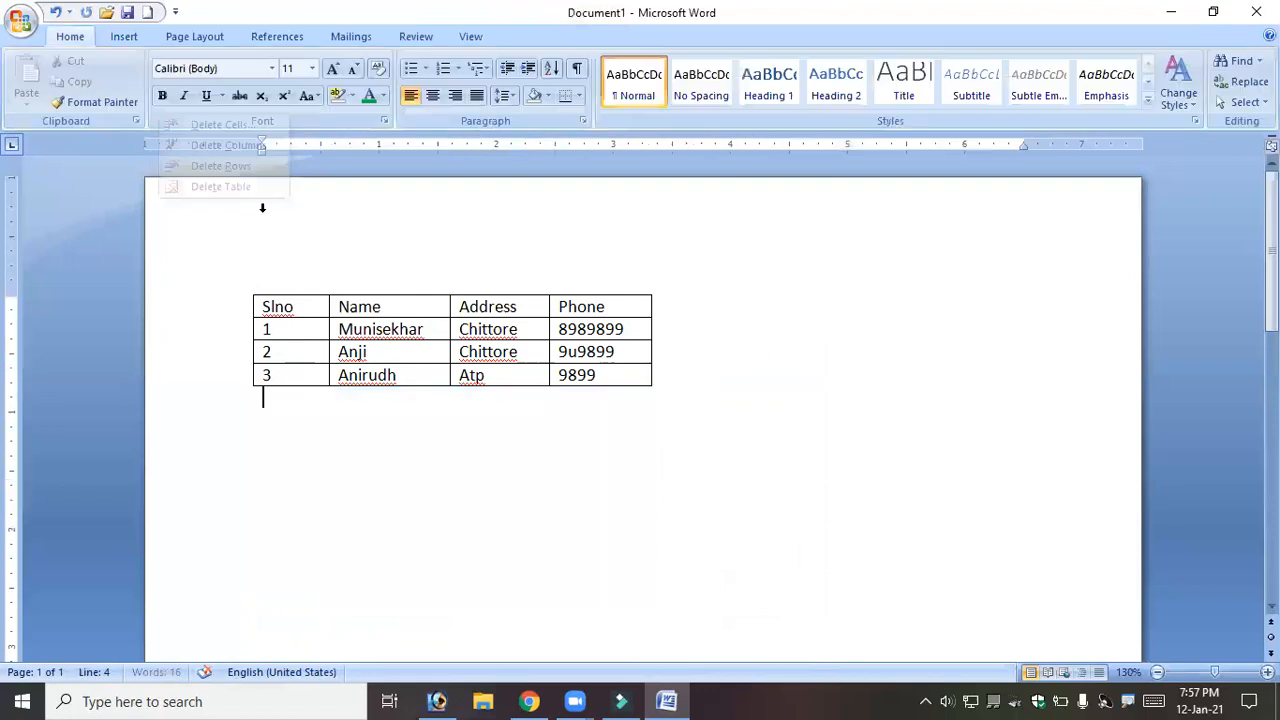
Select the whole table and clear the selection, delete the entire table, and undo the deletion.
{"action": "left_click", "coordinate": [364, 350]}
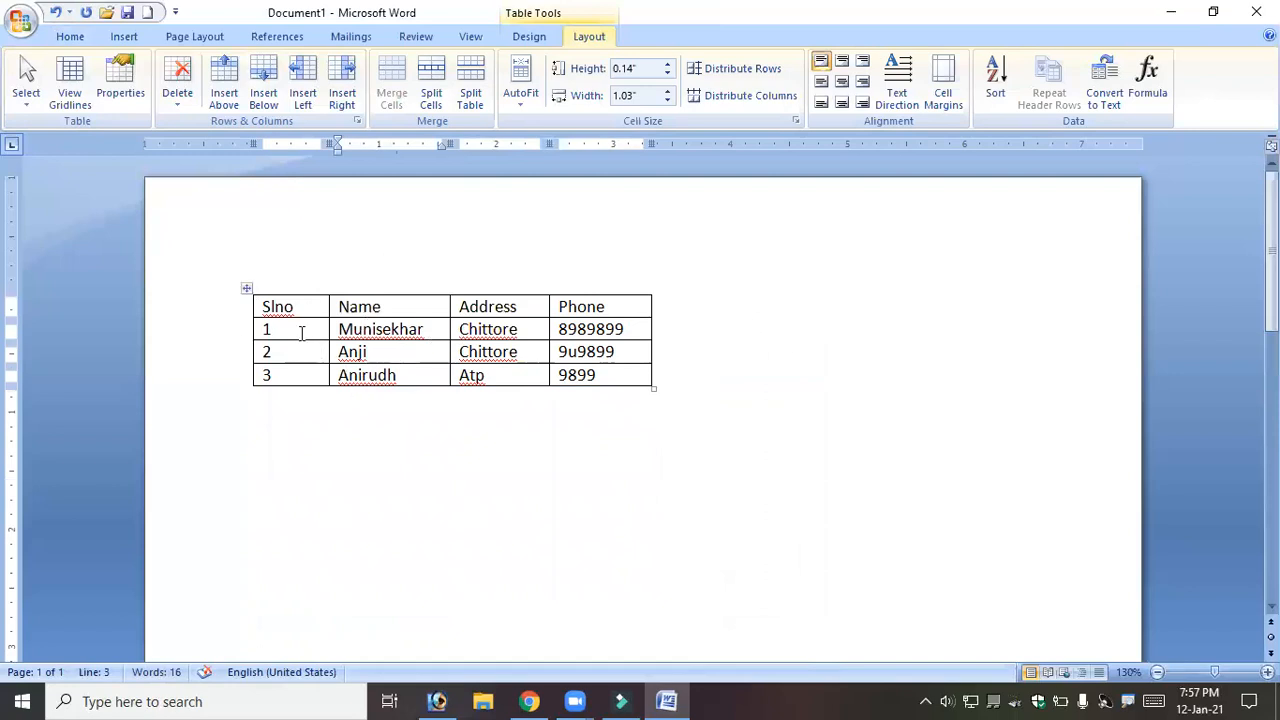
{"action": "left_click", "coordinate": [246, 288]}
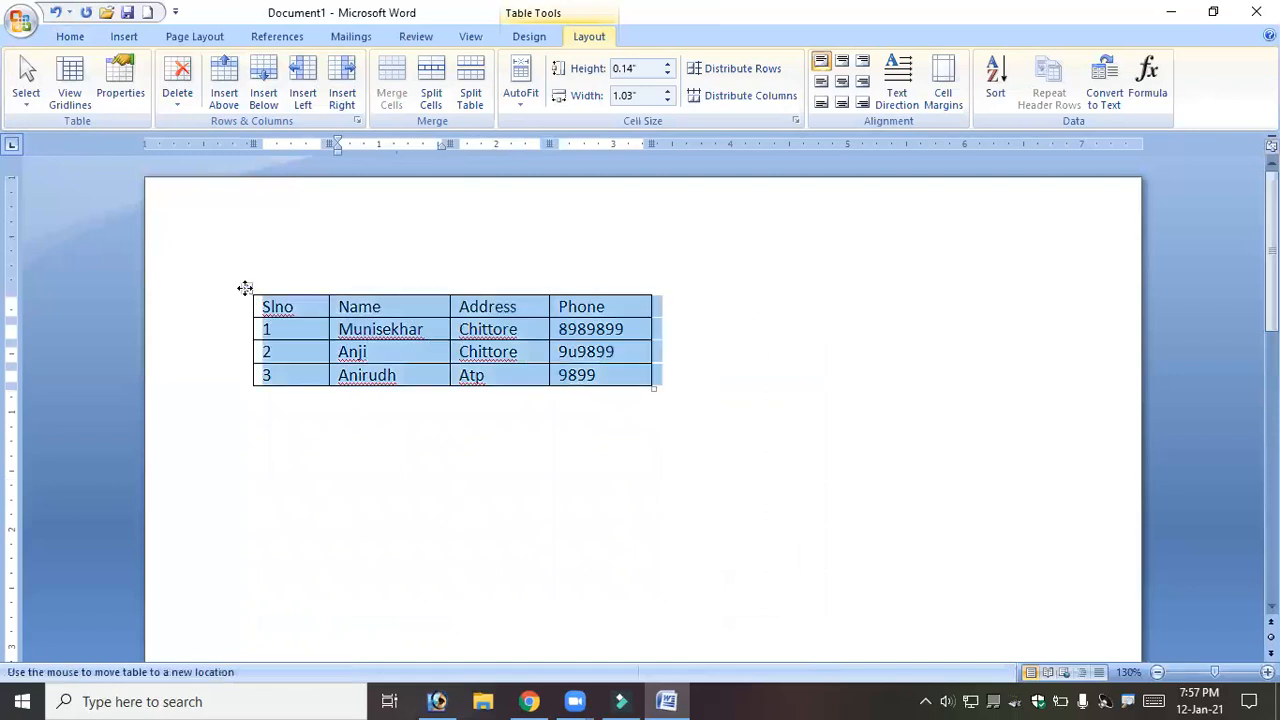
{"action": "left_click", "coordinate": [302, 327]}
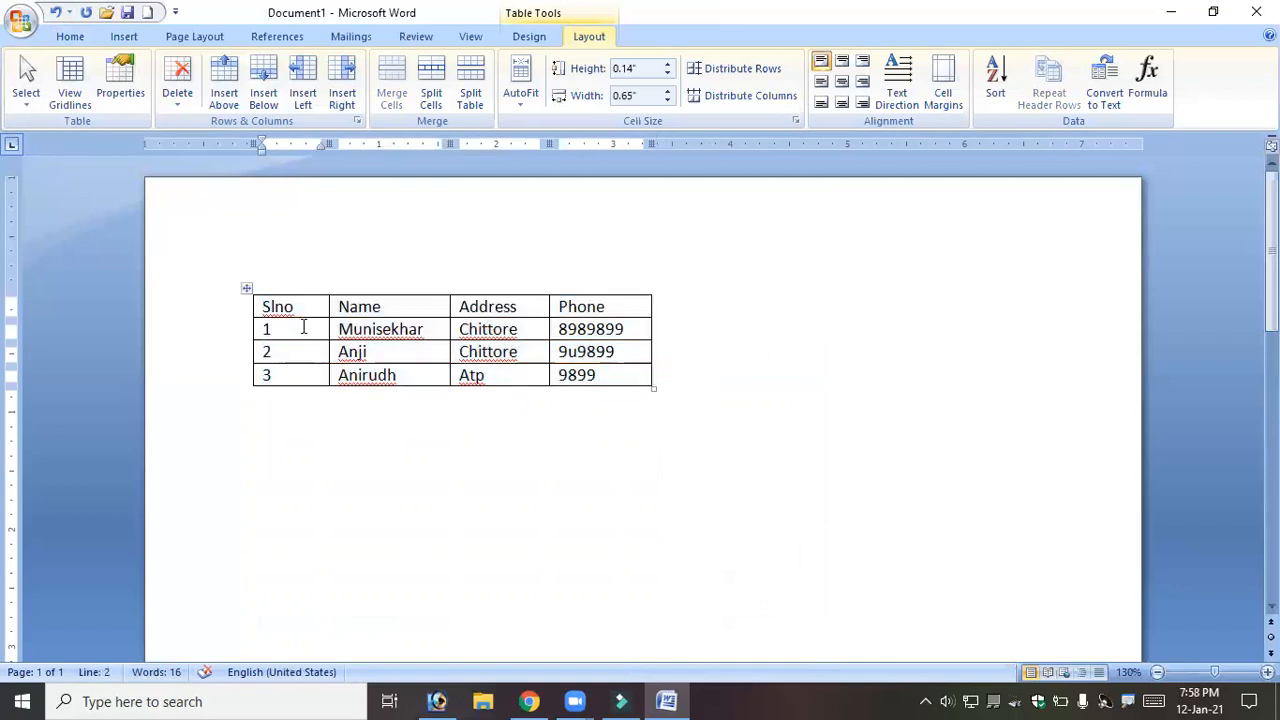
{"action": "left_click", "coordinate": [178, 100]}
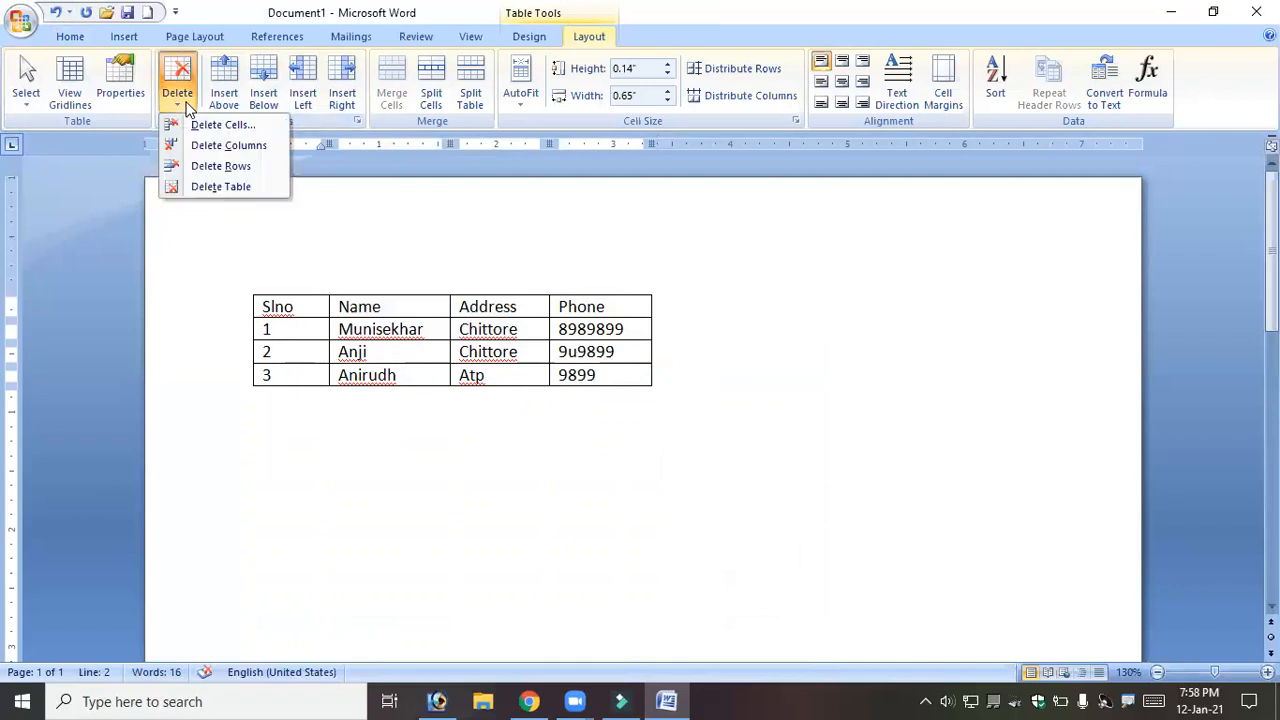
{"action": "left_click", "coordinate": [237, 188]}
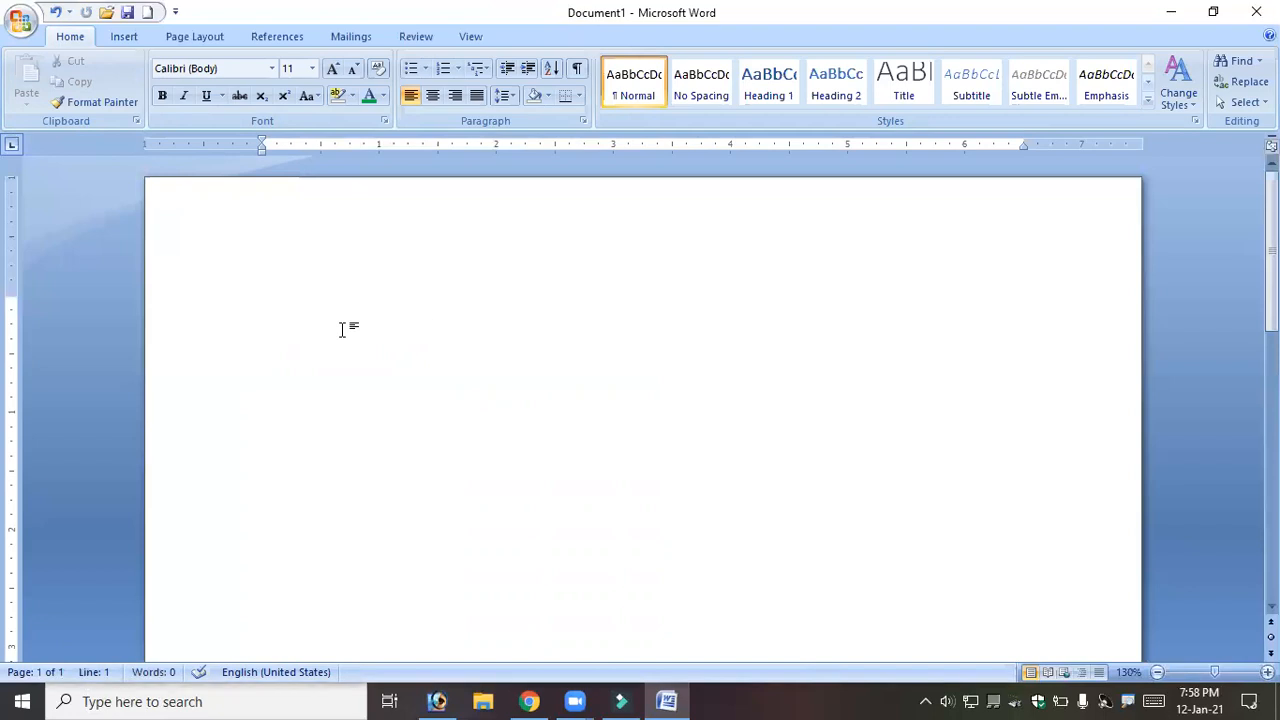
{"action": "left_click", "coordinate": [57, 12]}
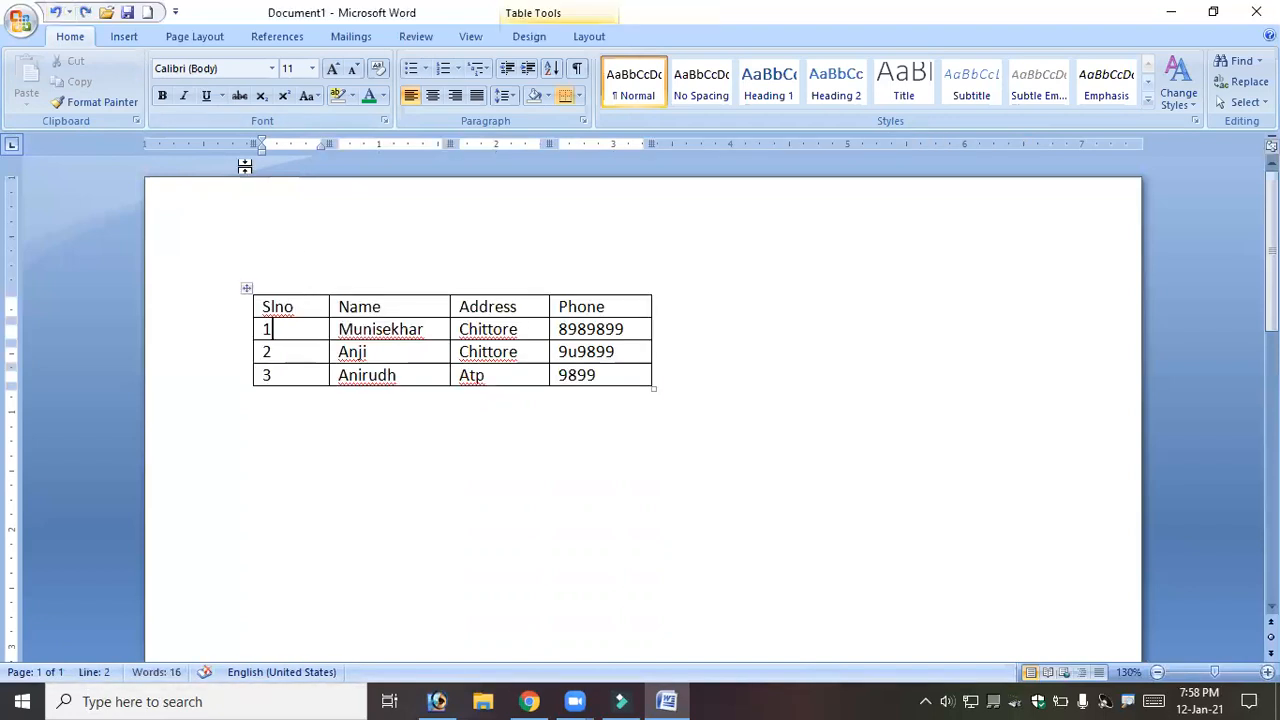
Raise the system speaker volume.
{"action": "left_click", "coordinate": [122, 37]}
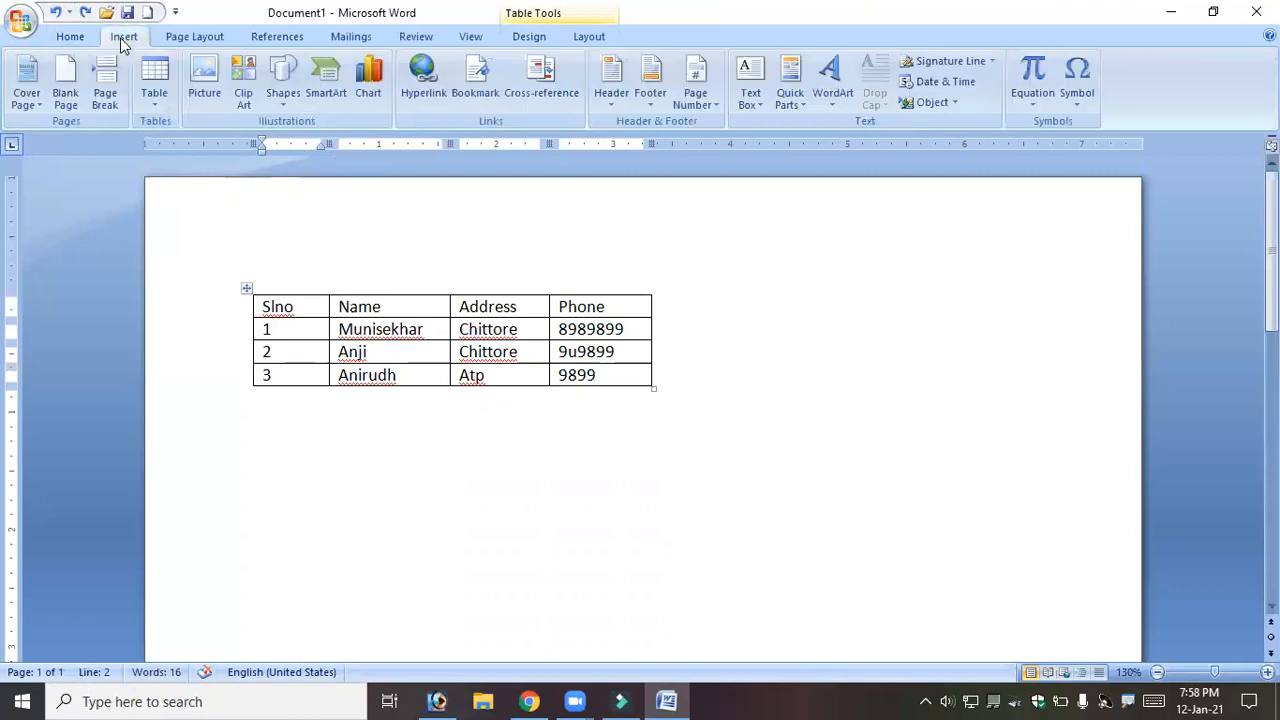
{"action": "left_click", "coordinate": [947, 701]}
{"action": "left_click_drag", "start_coordinate": [1048, 660], "coordinate": [1078, 660]}
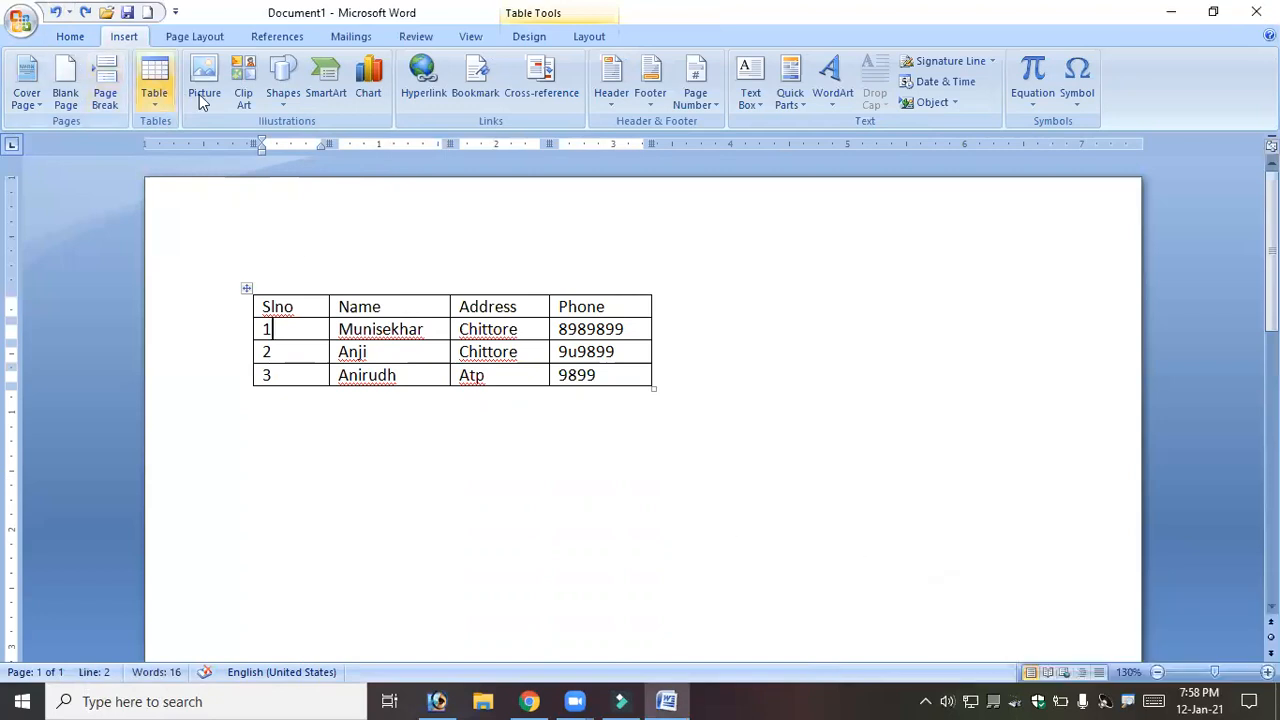
{"action": "left_click", "coordinate": [155, 98]}
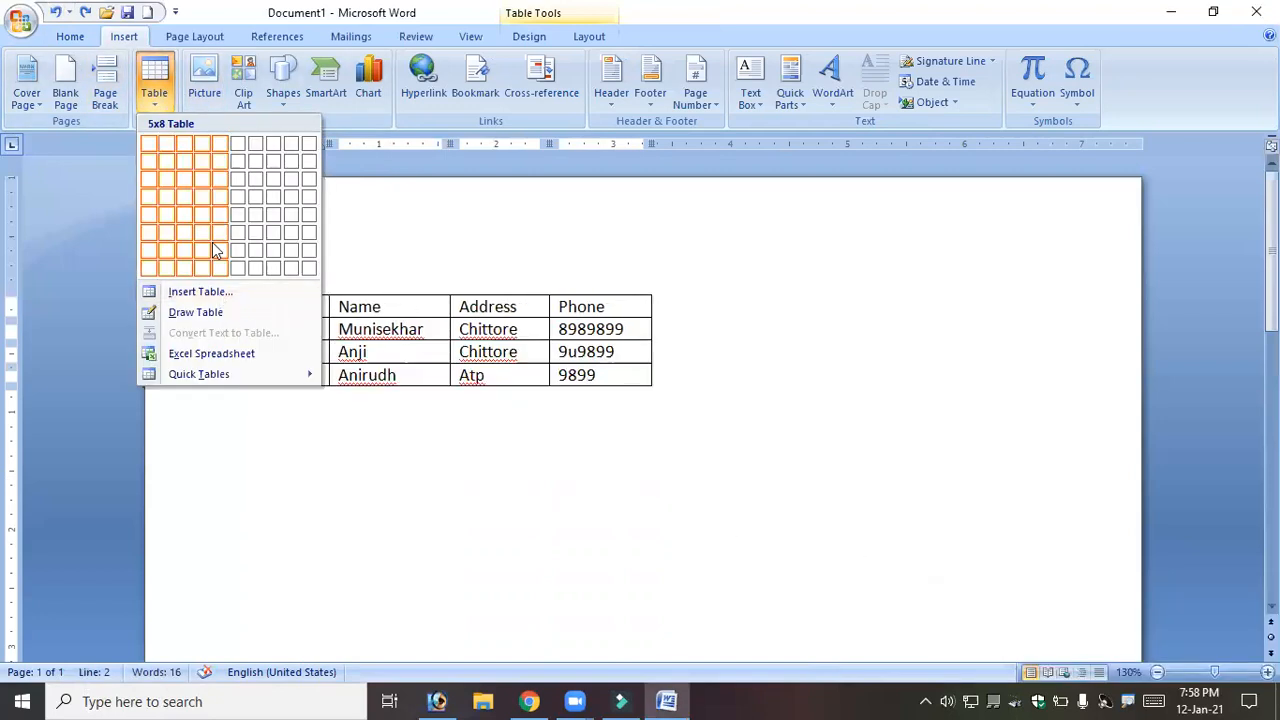
{"action": "left_click", "coordinate": [434, 178]}
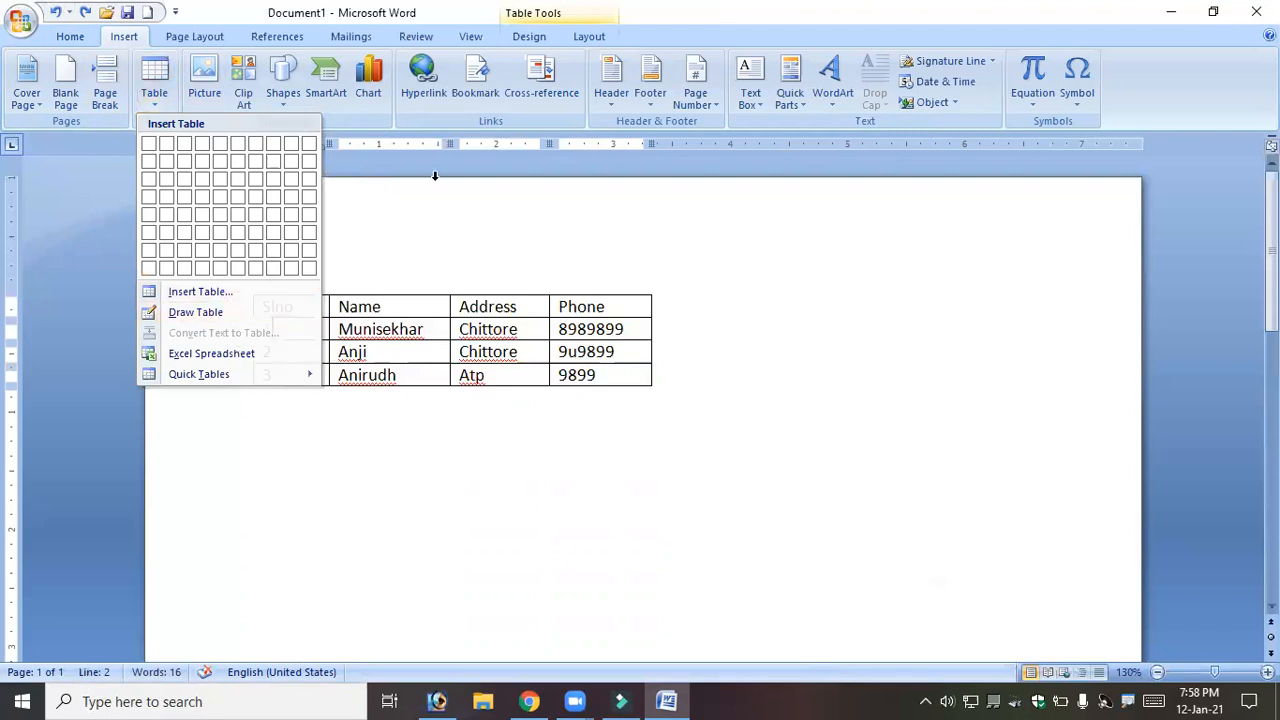
{"action": "left_click", "coordinate": [452, 311]}
{"action": "left_click", "coordinate": [408, 340]}
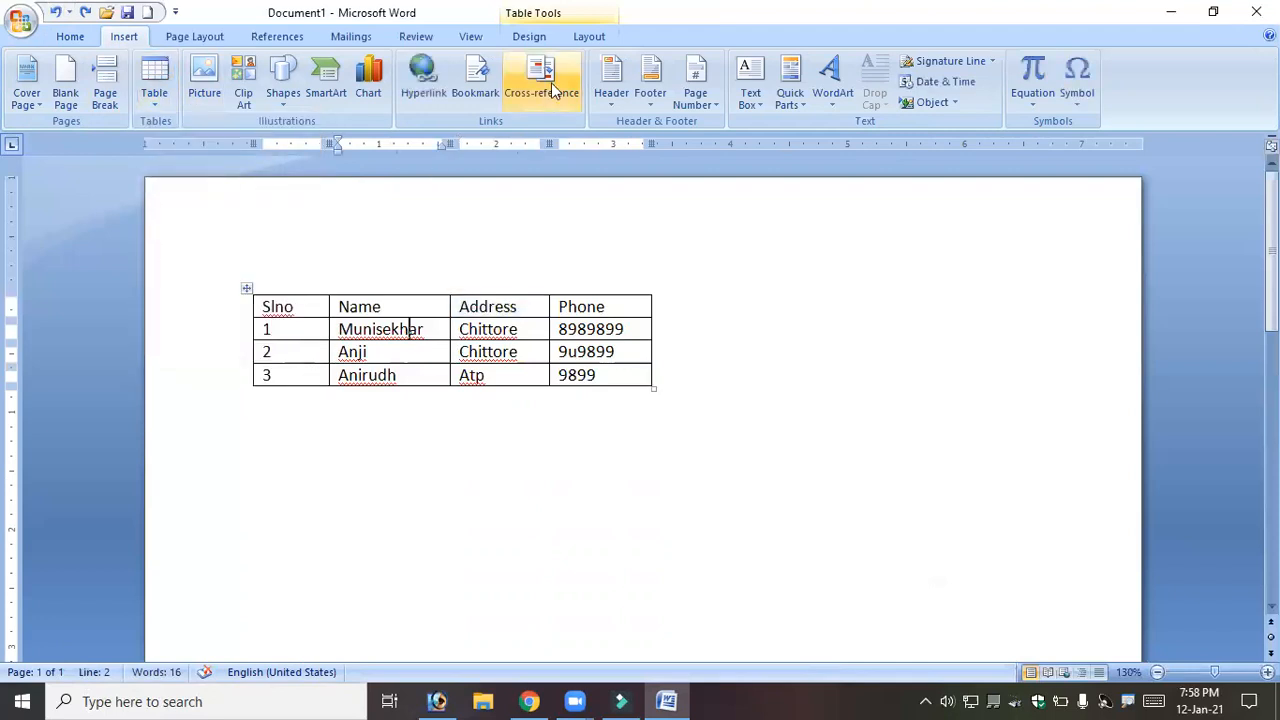
Insert a row above the table's header row and enter "Students Details" in its first cell.
{"action": "left_click", "coordinate": [590, 36]}
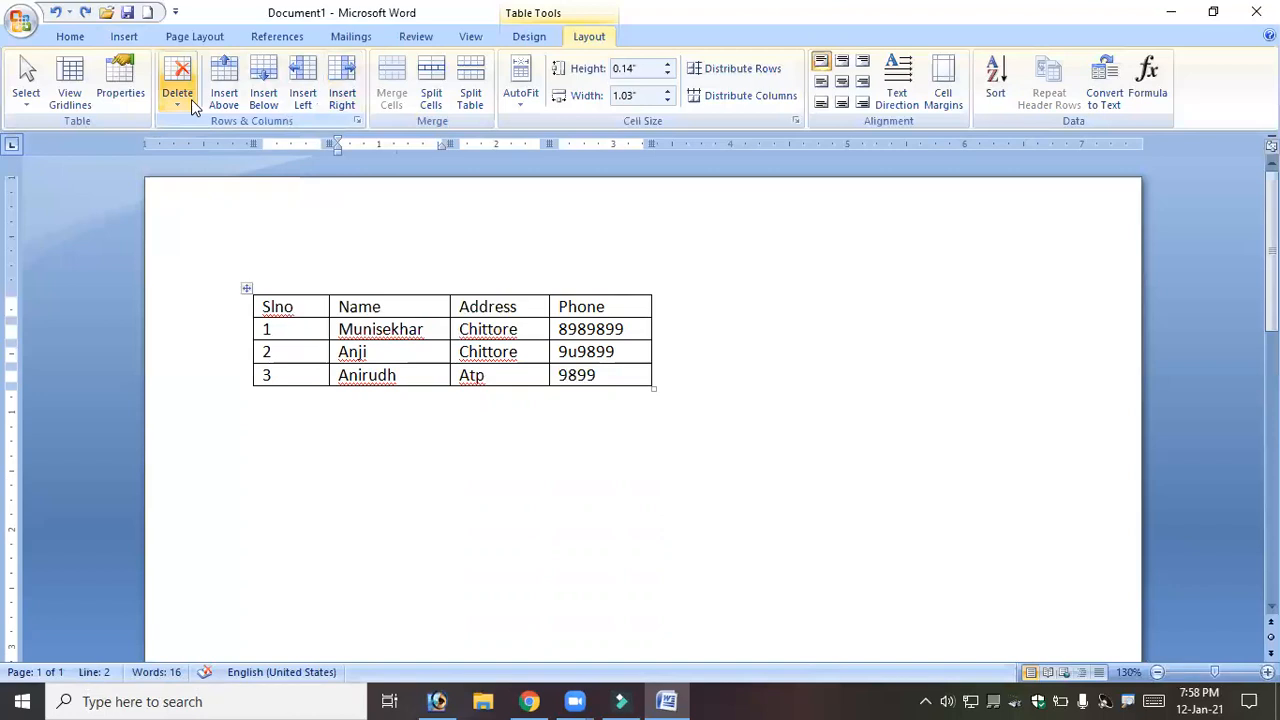
{"action": "left_click", "coordinate": [381, 306]}
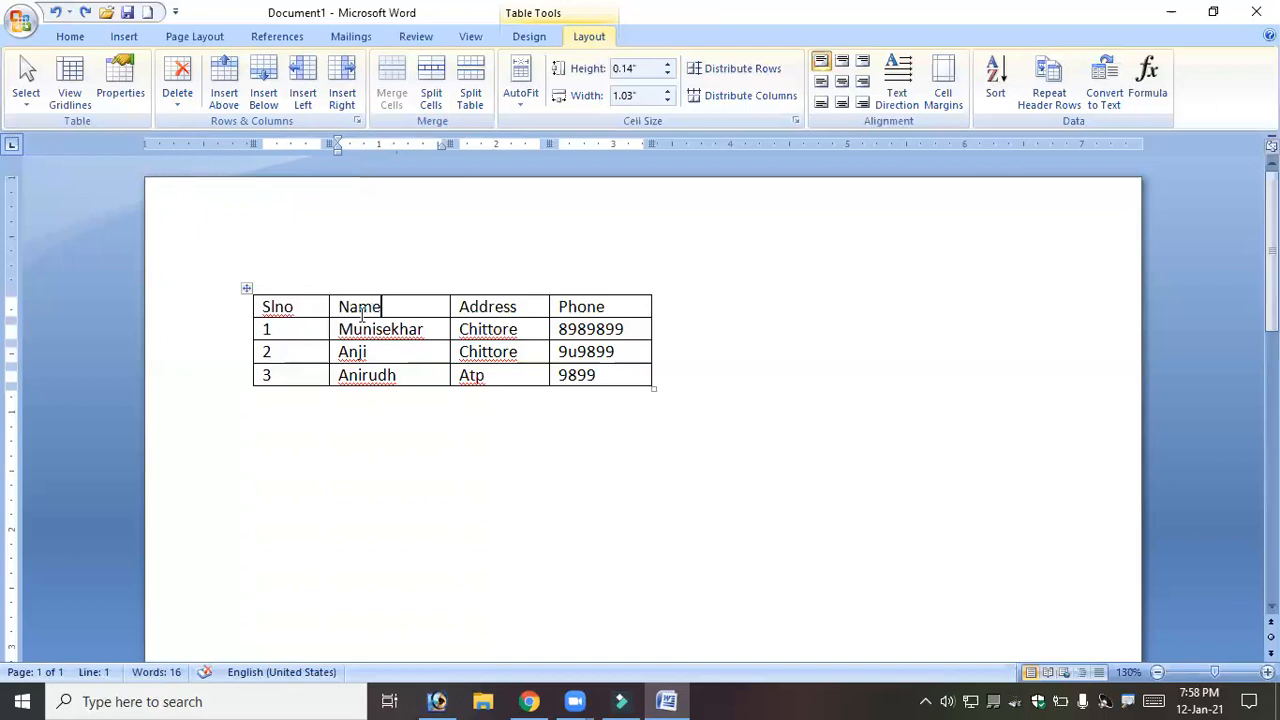
{"action": "left_click", "coordinate": [221, 98]}
{"action": "left_click", "coordinate": [312, 311]}
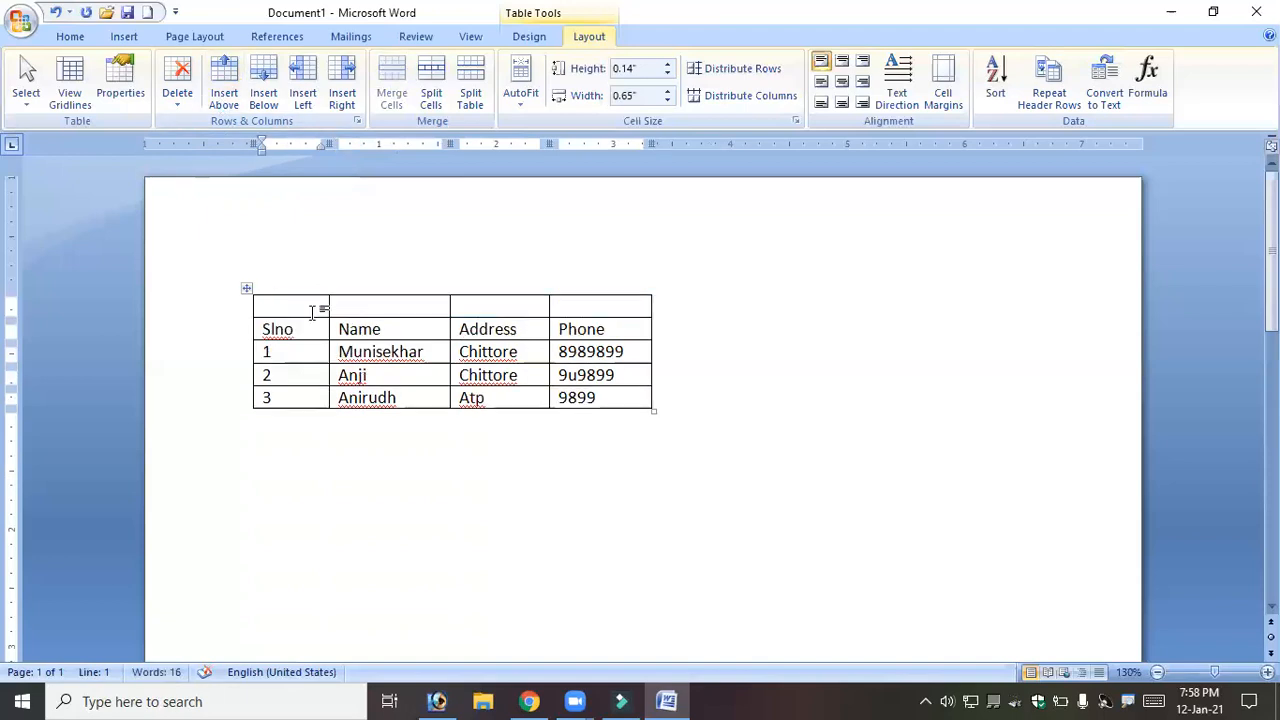
{"action": "type", "text": "Stude"}
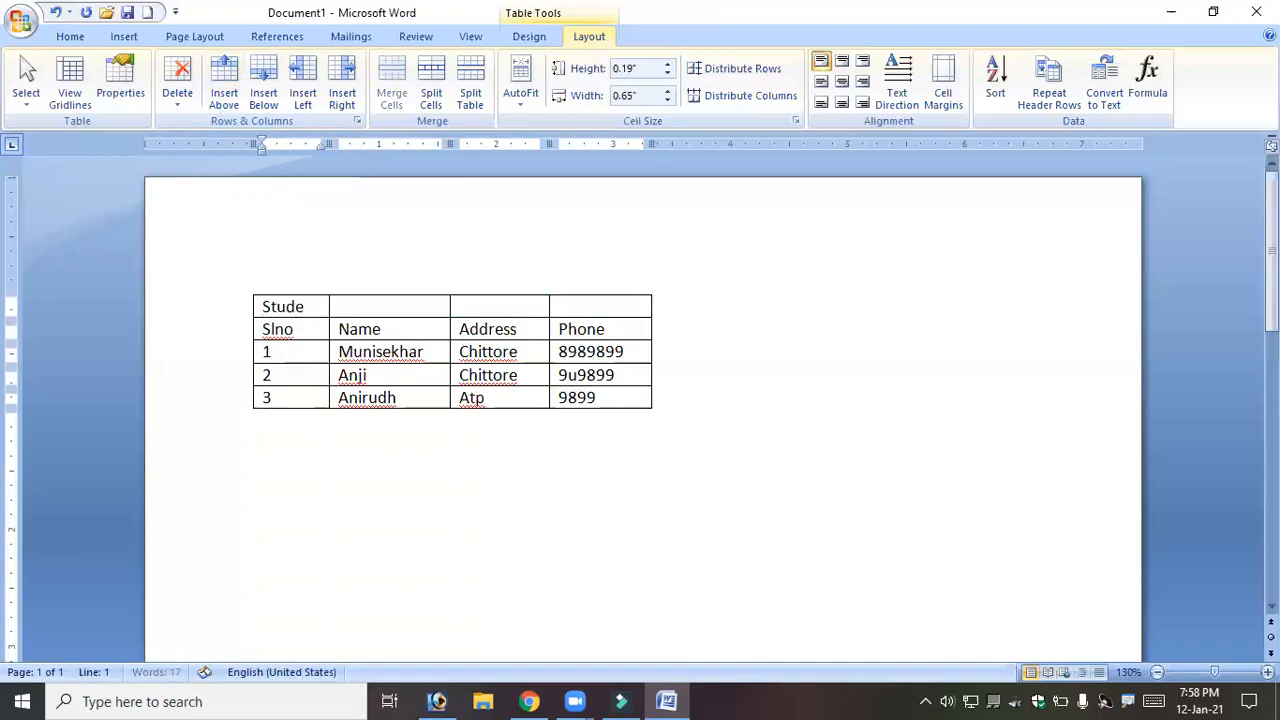
{"action": "type", "text": "nts Details"}
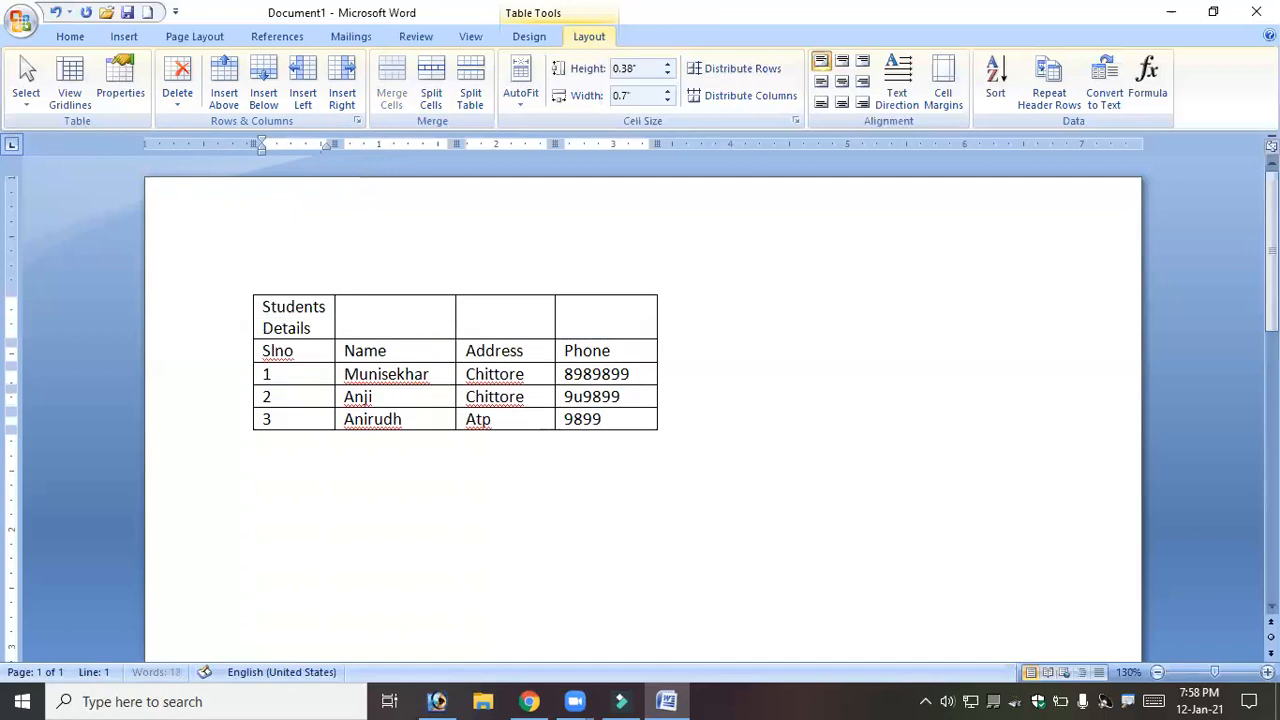
{"action": "left_click", "coordinate": [446, 323]}
{"action": "left_click", "coordinate": [553, 320]}
{"action": "left_click", "coordinate": [576, 320]}
{"action": "left_click", "coordinate": [406, 334]}
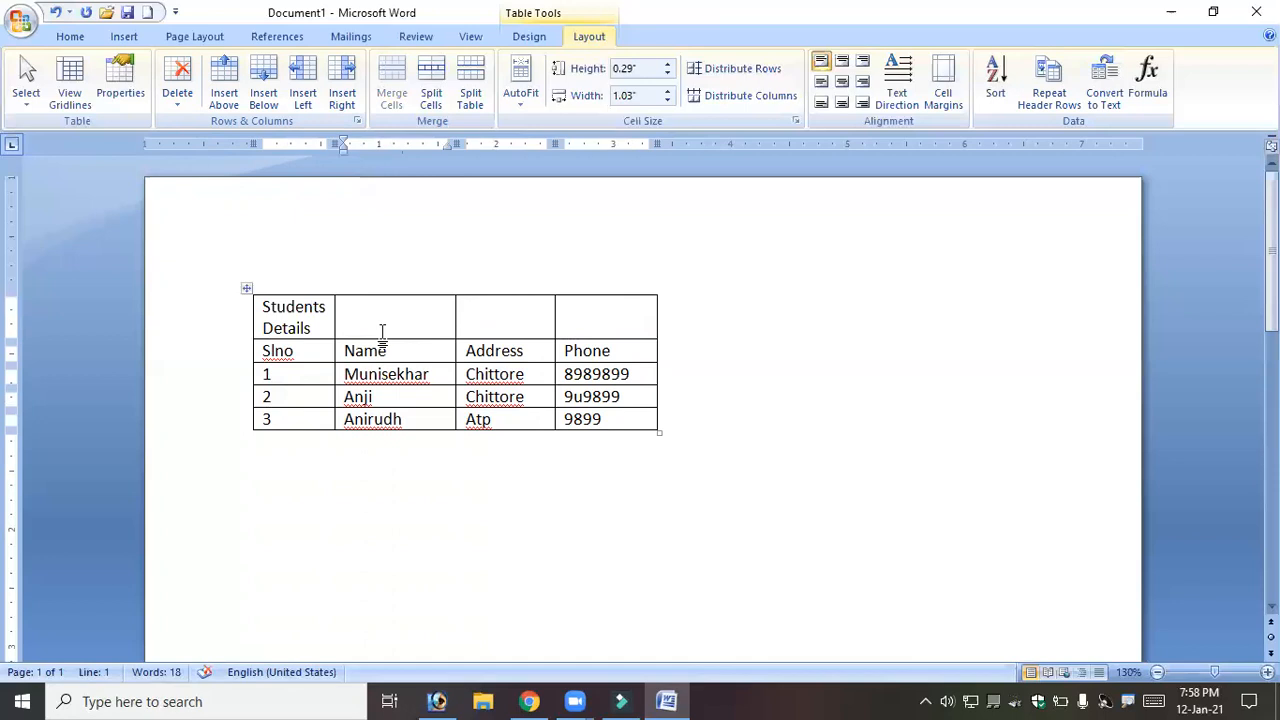
{"action": "left_click", "coordinate": [498, 322]}
{"action": "left_click", "coordinate": [568, 325]}
{"action": "left_click", "coordinate": [461, 333]}
{"action": "left_click", "coordinate": [408, 338]}
{"action": "left_click", "coordinate": [517, 326]}
Add seven empty rows at the end of the table by advancing past its last cell.
{"action": "left_click", "coordinate": [618, 420]}
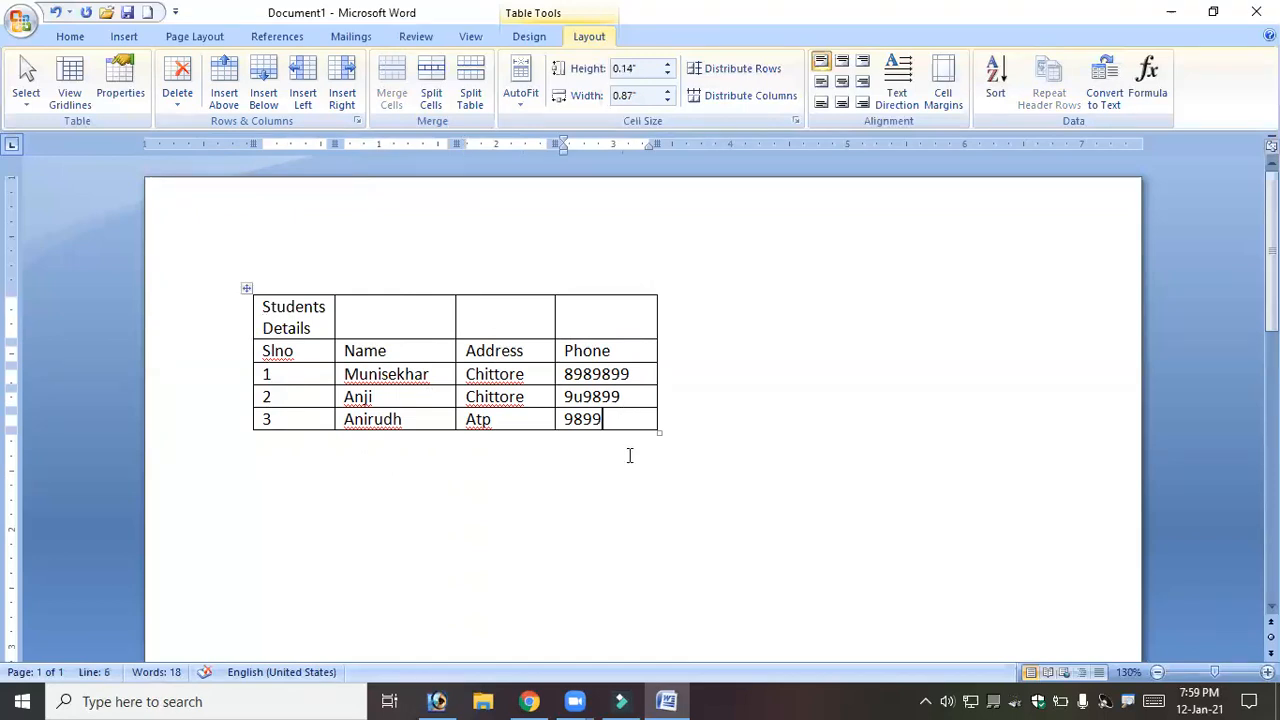
{"action": "key", "text": "Tab"}
{"action": "key", "text": "Tab"}
{"action": "key", "text": "Tab"}
{"action": "key", "text": "Tab"}
{"action": "key", "text": "Tab"}
{"action": "key", "text": "Tab"}
{"action": "key", "text": "Tab"}
{"action": "key", "text": "Tab"}
{"action": "key", "text": "Tab"}
{"action": "key", "text": "Tab"}
{"action": "key", "text": "Tab"}
{"action": "key", "text": "Tab"}
{"action": "key", "text": "Tab"}
{"action": "key", "text": "Tab"}
{"action": "key", "text": "Tab"}
{"action": "key", "text": "Tab"}
{"action": "key", "text": "Tab"}
{"action": "key", "text": "Tab"}
{"action": "key", "text": "Tab"}
{"action": "key", "text": "Tab"}
{"action": "key", "text": "Tab"}
{"action": "key", "text": "Tab"}
{"action": "key", "text": "Tab"}
{"action": "key", "text": "Tab"}
{"action": "key", "text": "Tab"}
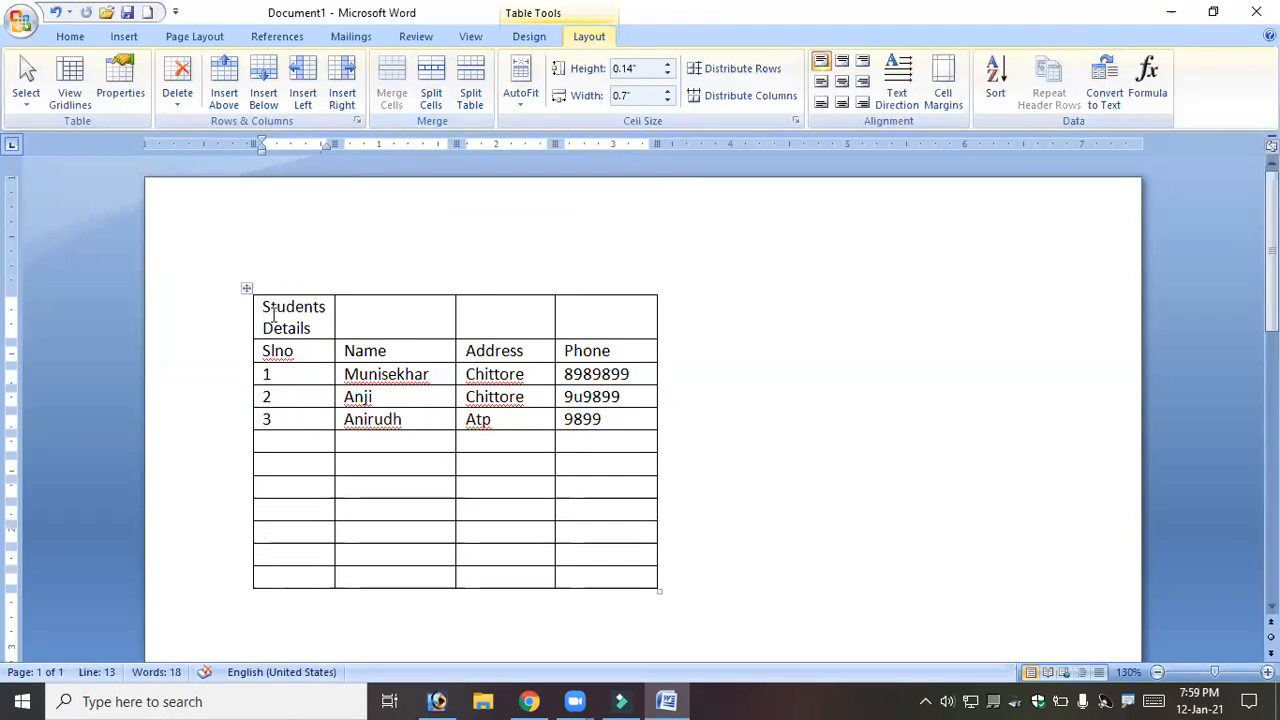
Merge all four cells of the Students Details row into one and center its text horizontally and vertically.
{"action": "left_click_drag", "start_coordinate": [272, 313], "coordinate": [597, 311]}
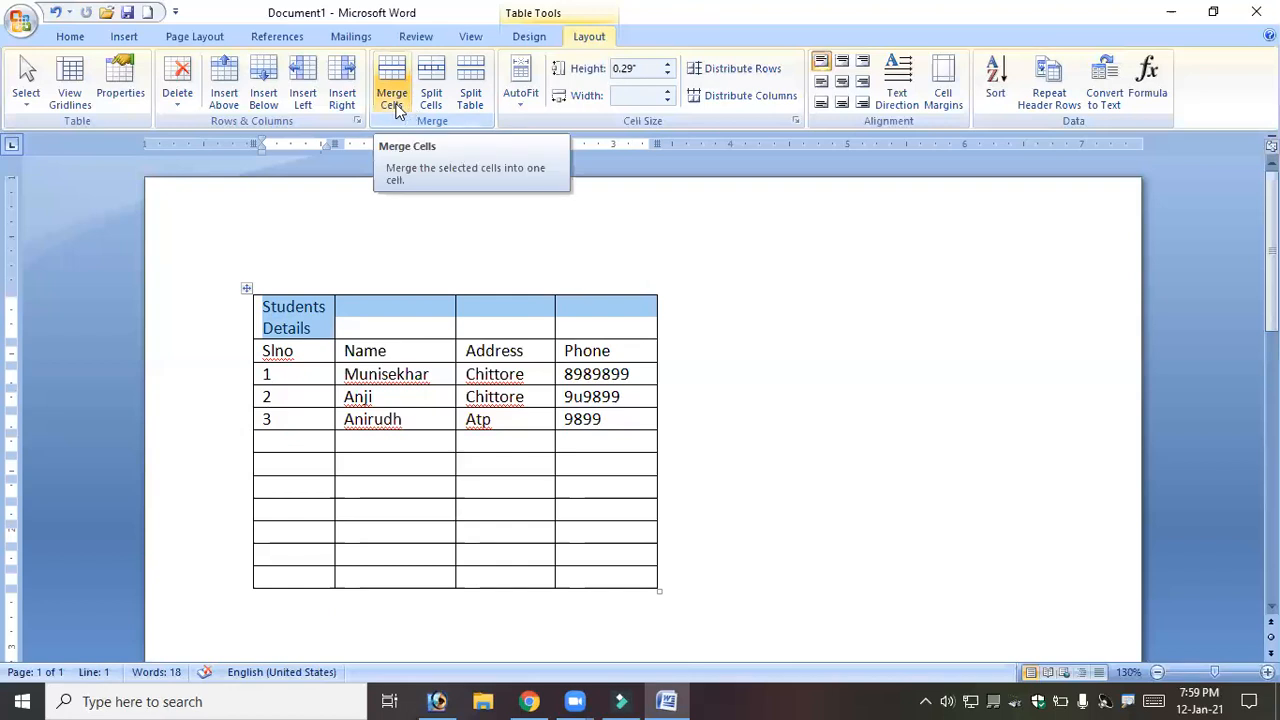
{"action": "left_click", "coordinate": [397, 111]}
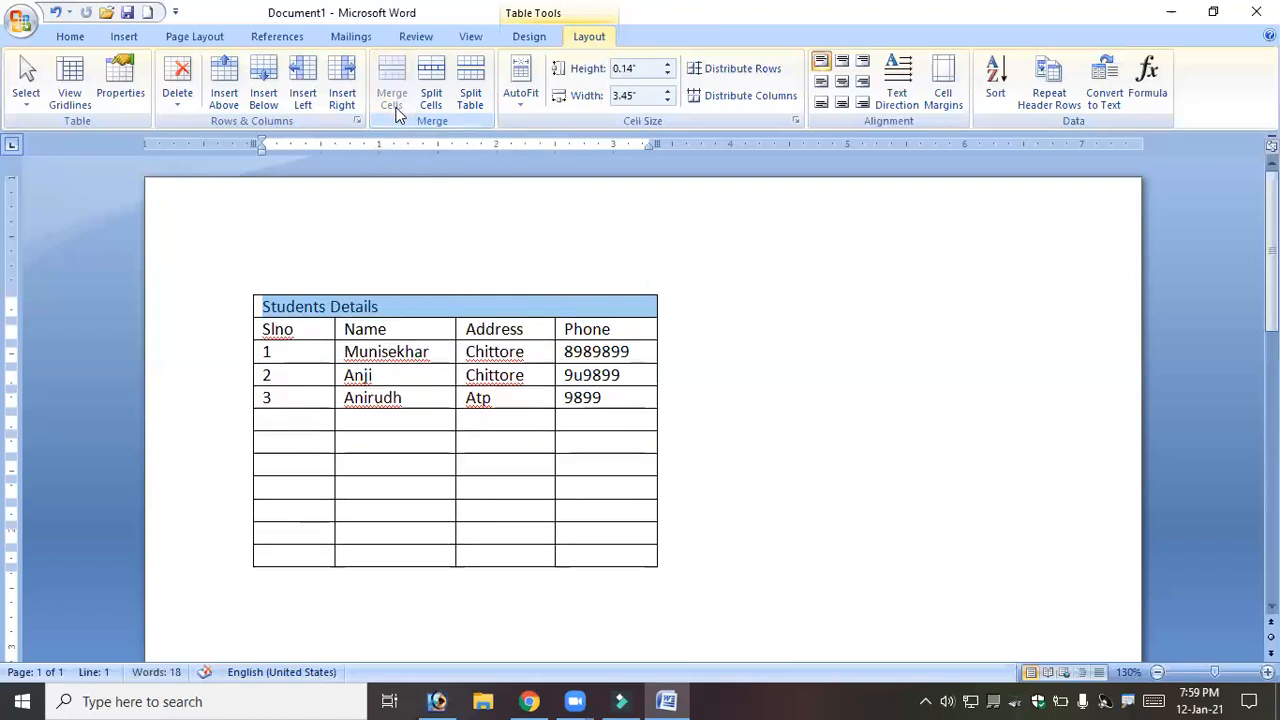
{"action": "left_click", "coordinate": [425, 311]}
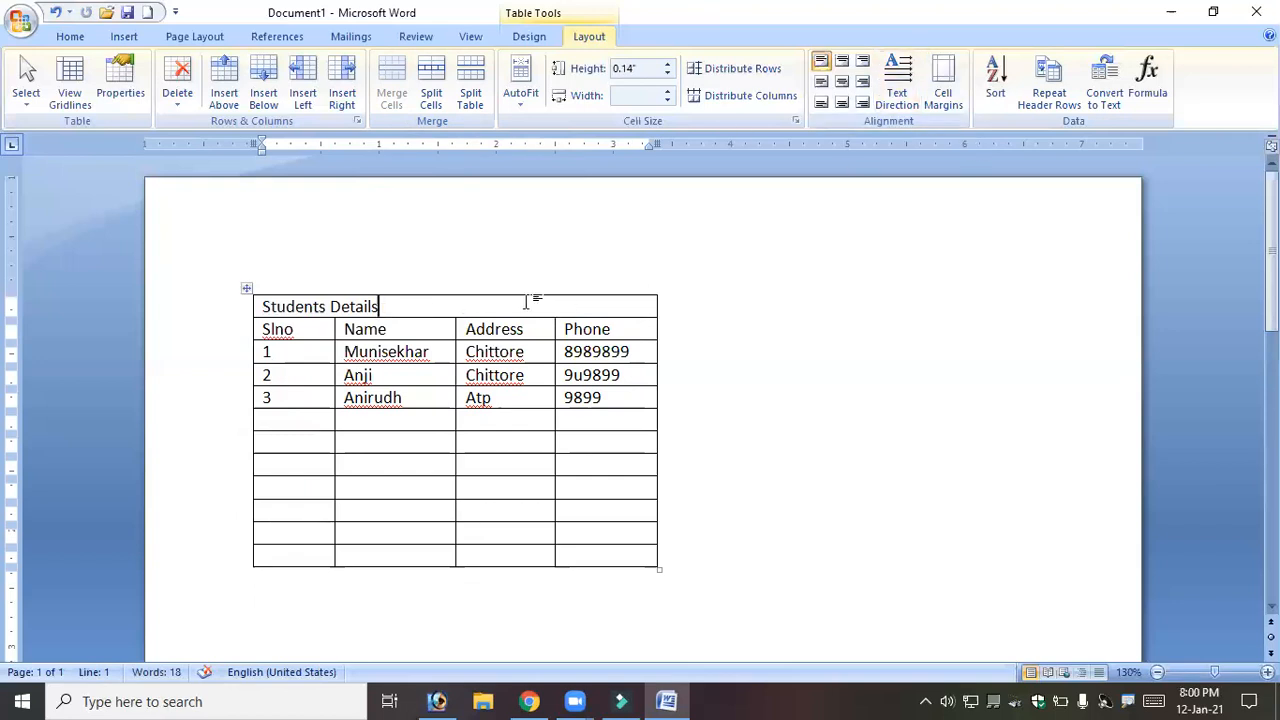
{"action": "left_click", "coordinate": [842, 86]}
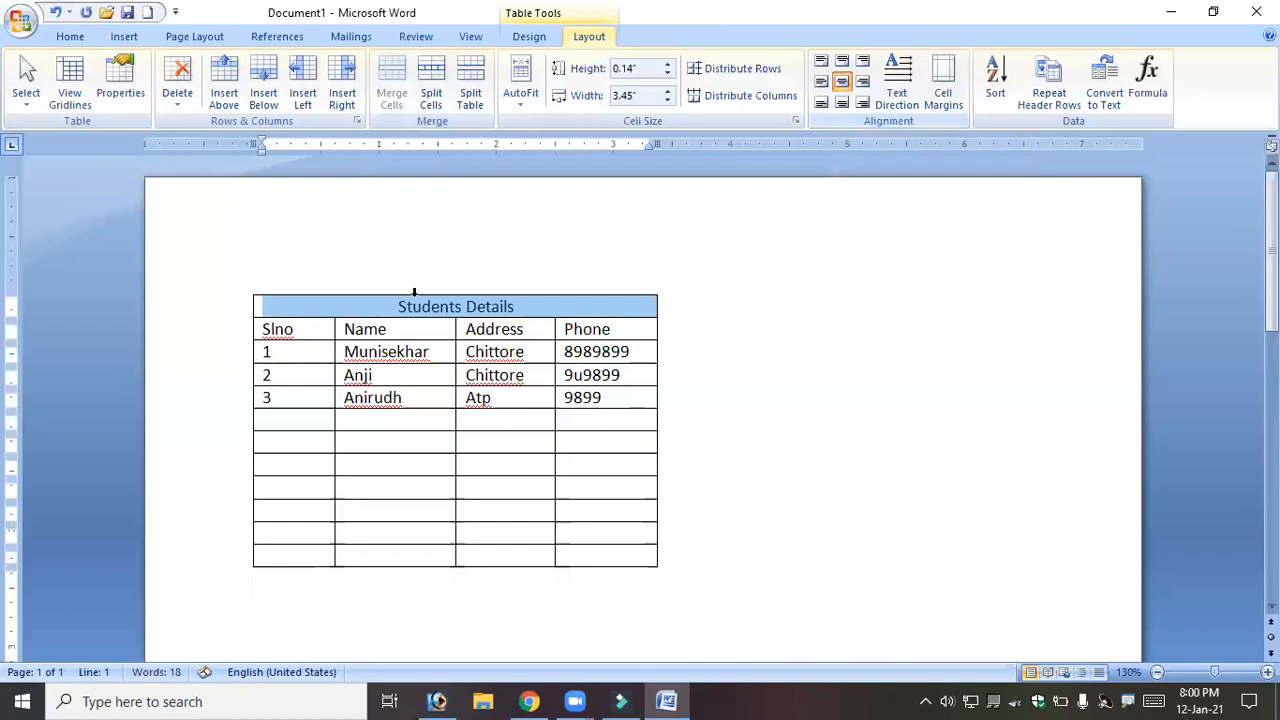
Merge the seven empty cells under Address into one, and merge a three-row block of empty Slno and Name cells into another.
{"action": "left_click", "coordinate": [535, 311]}
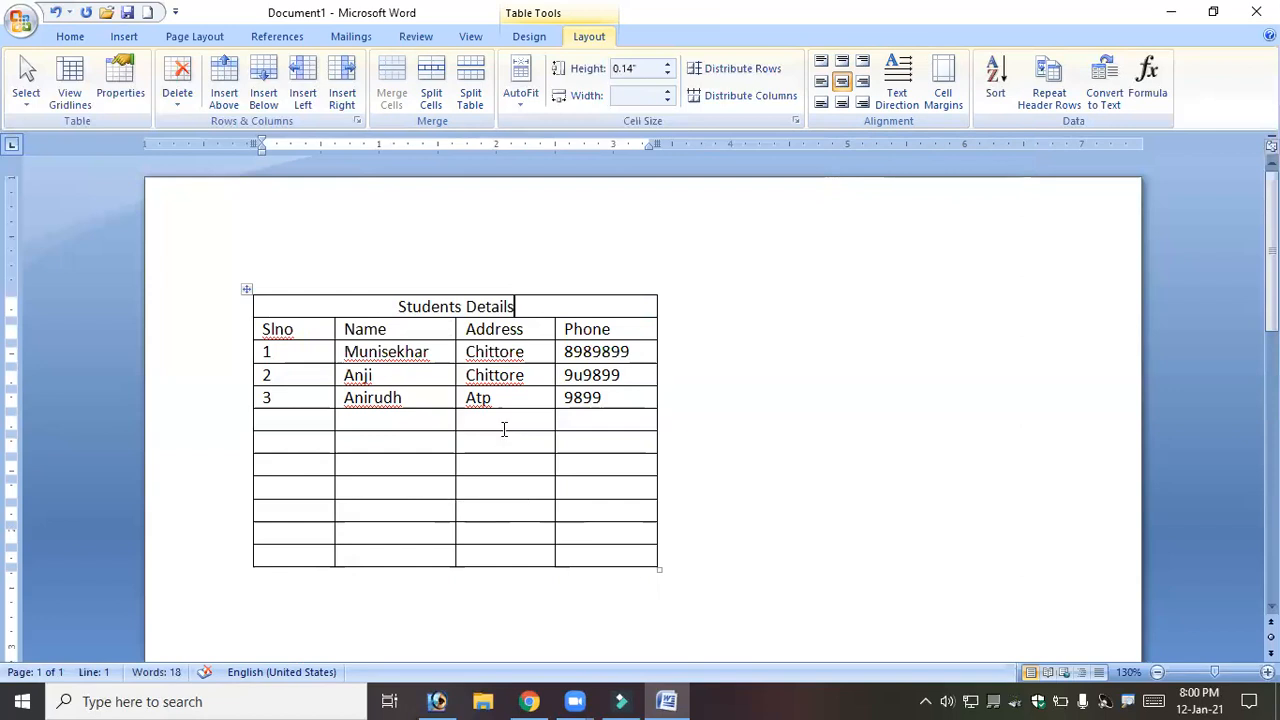
{"action": "left_click_drag", "start_coordinate": [508, 417], "coordinate": [503, 561]}
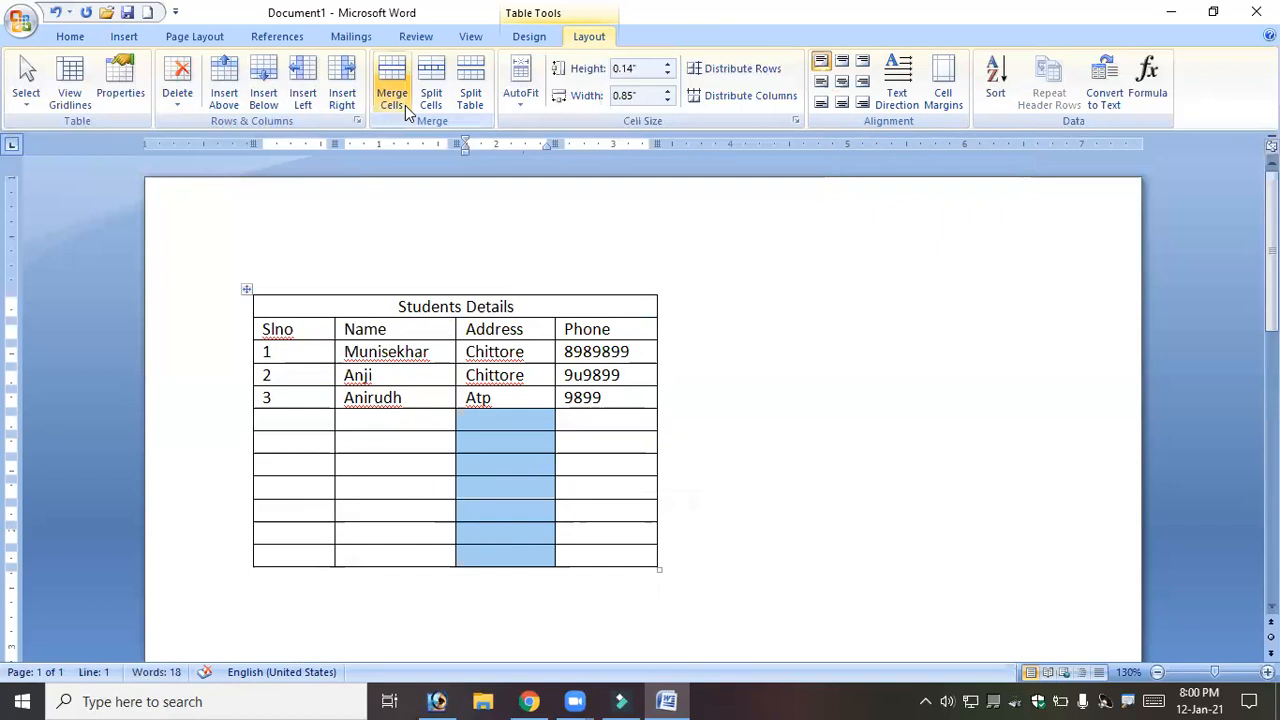
{"action": "left_click", "coordinate": [391, 85]}
{"action": "left_click", "coordinate": [483, 551]}
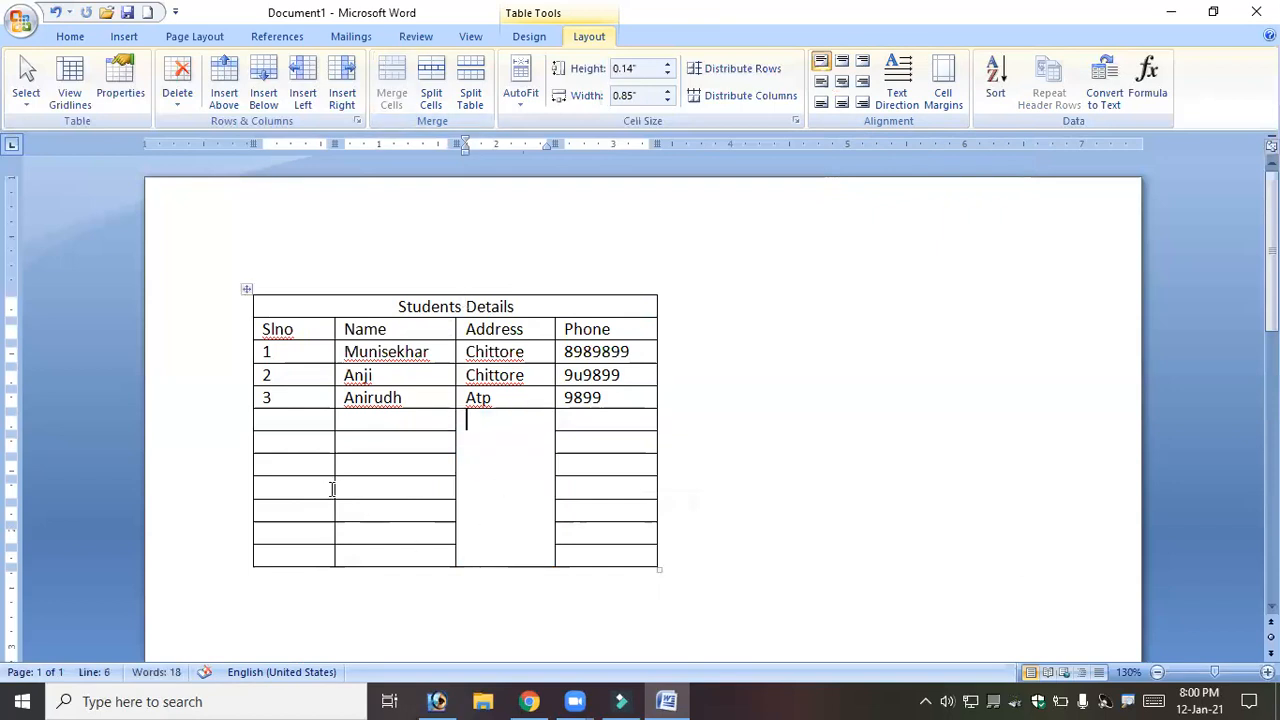
{"action": "left_click_drag", "start_coordinate": [292, 468], "coordinate": [372, 510]}
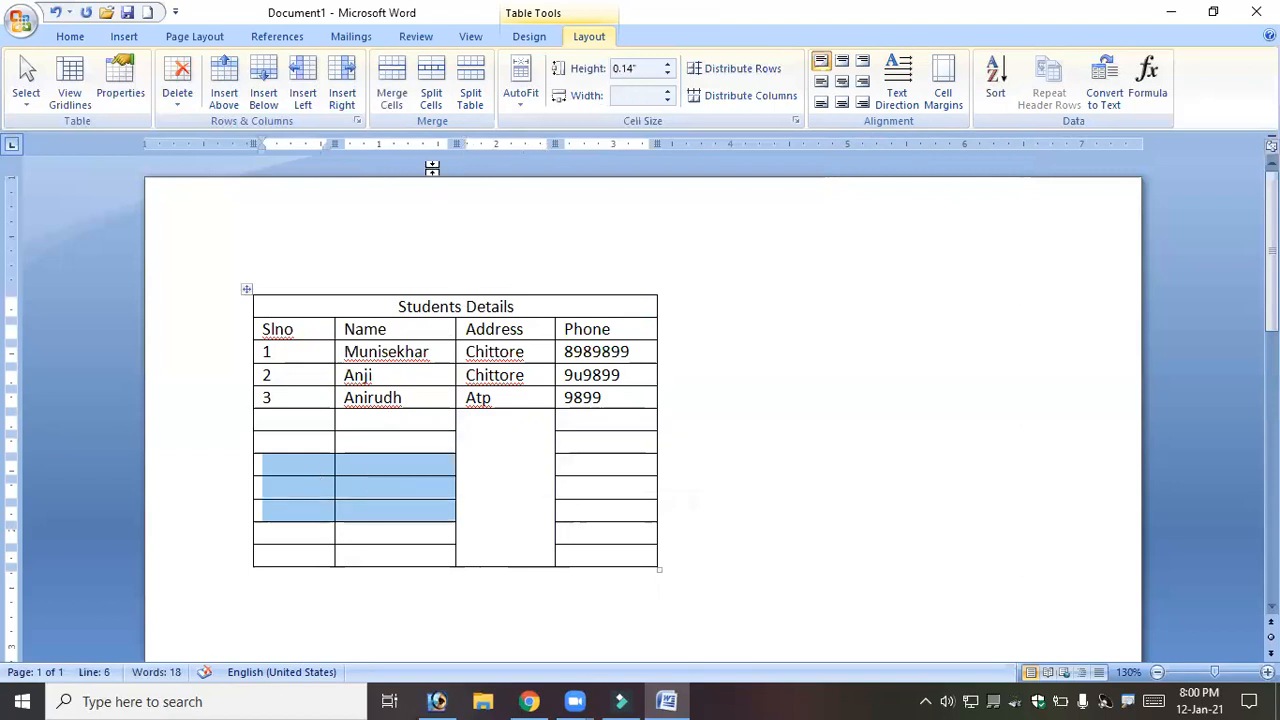
{"action": "left_click", "coordinate": [393, 99]}
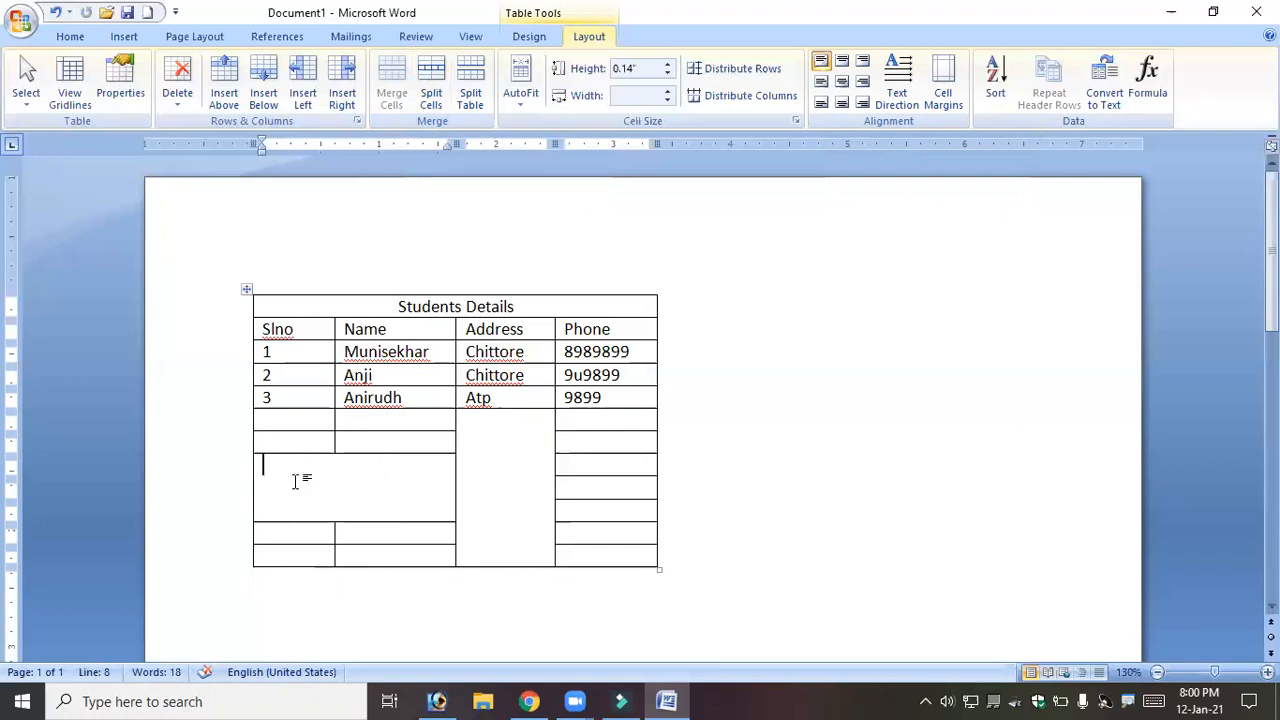
Split the merged Slno and Name block into two columns and three rows, and align its divider with the column border above.
{"action": "left_click", "coordinate": [441, 104]}
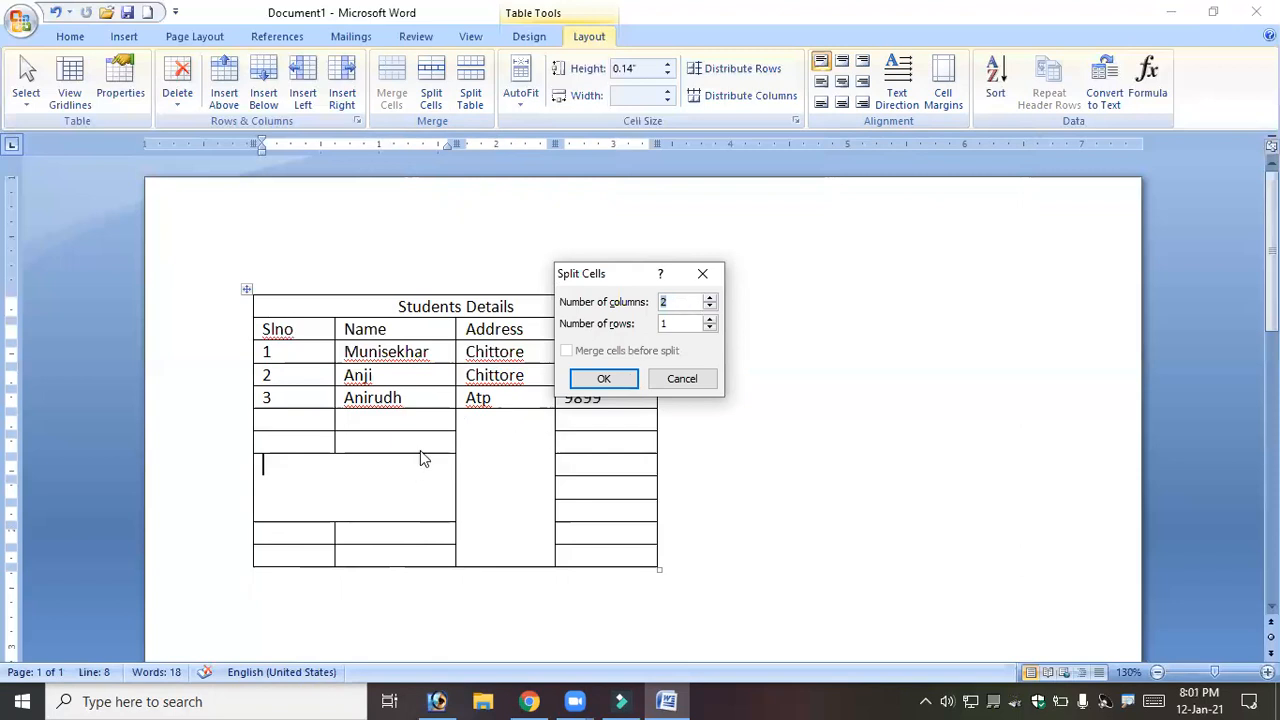
{"action": "left_click", "coordinate": [709, 319]}
{"action": "left_click", "coordinate": [709, 319]}
{"action": "left_click", "coordinate": [603, 378]}
{"action": "left_click", "coordinate": [401, 474]}
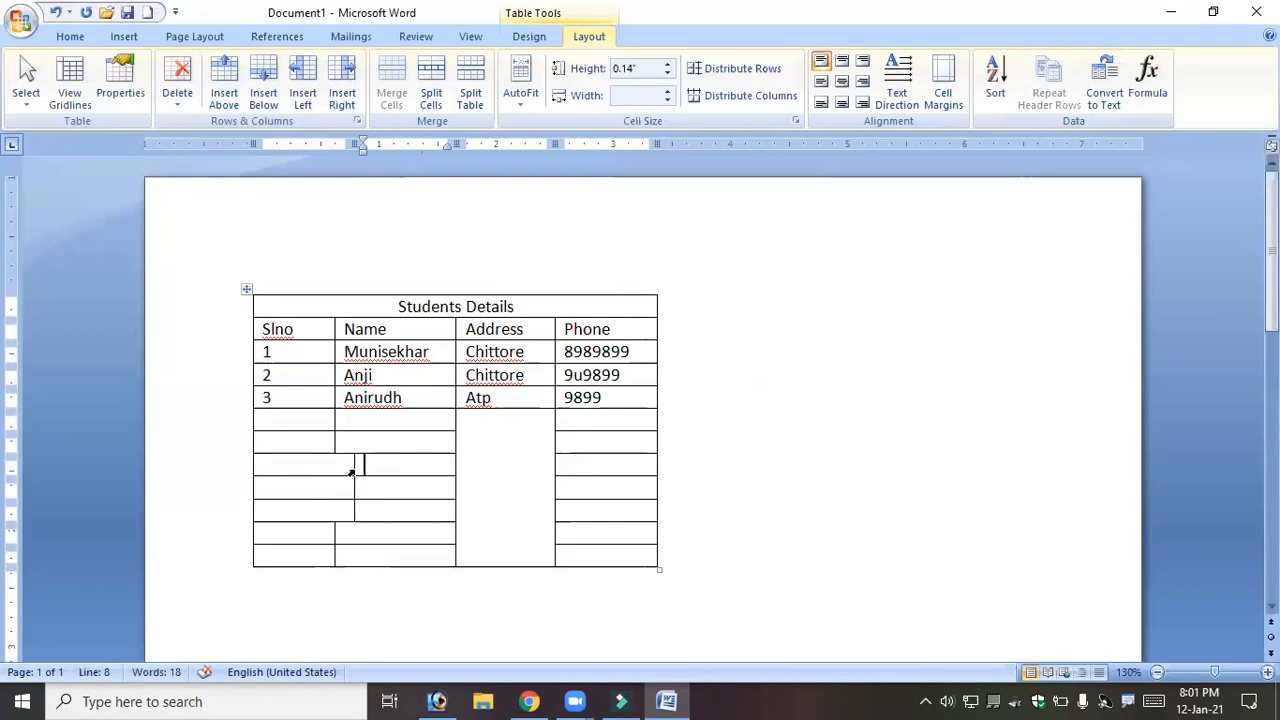
{"action": "left_click_drag", "start_coordinate": [354, 480], "coordinate": [333, 492]}
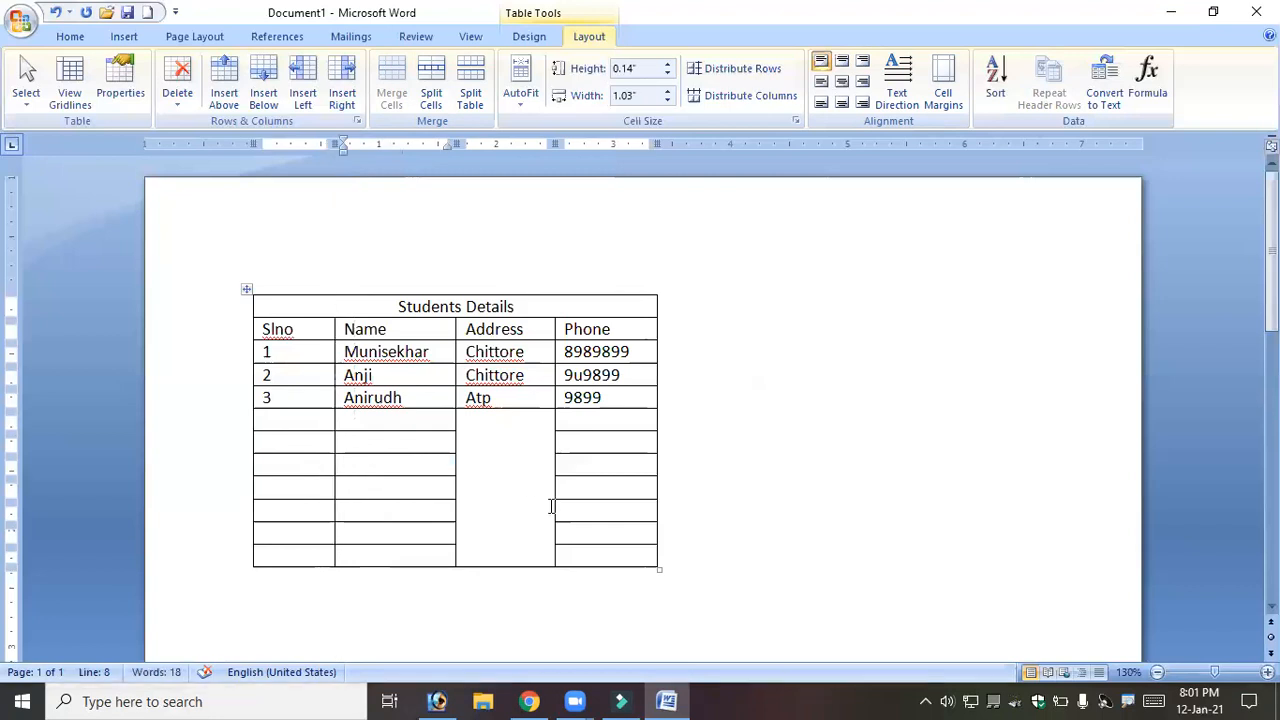
Split the merged cell under Address into one column and seven rows.
{"action": "left_click", "coordinate": [487, 454]}
{"action": "left_click", "coordinate": [431, 95]}
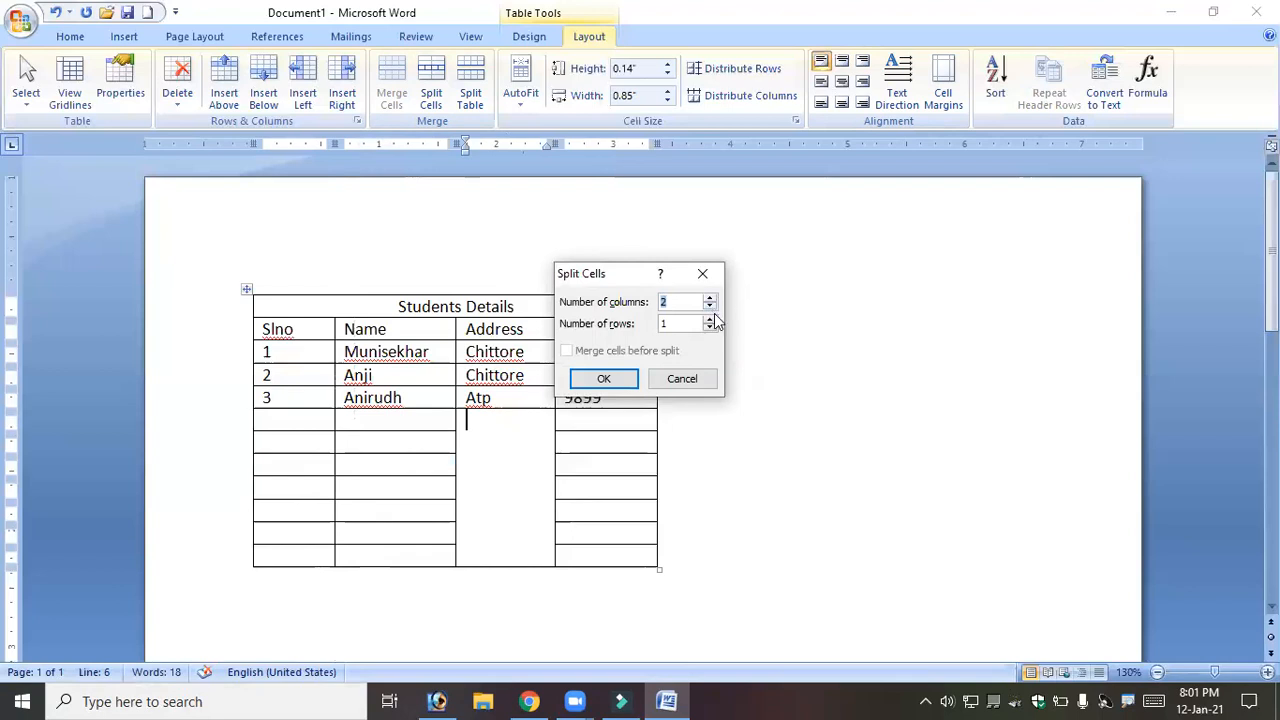
{"action": "left_click", "coordinate": [711, 305]}
{"action": "left_click", "coordinate": [603, 378]}
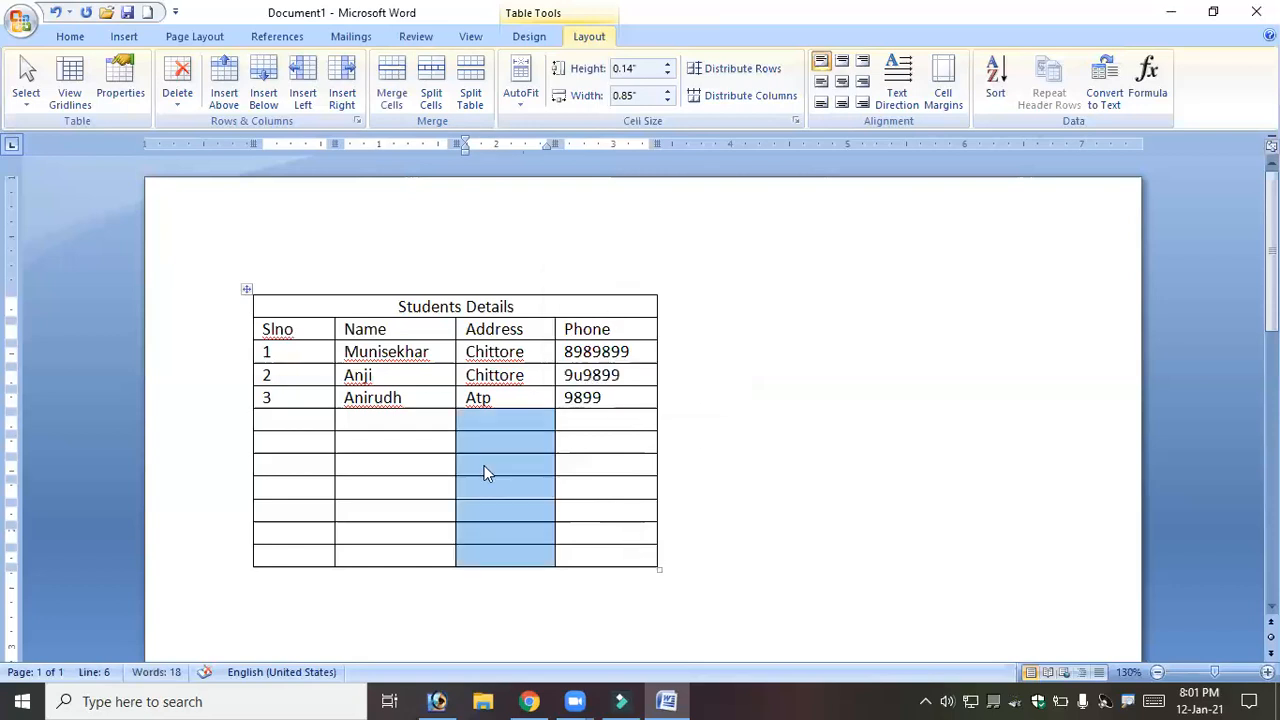
Split the Students Details title cell into four columns and align the new dividers with the column borders below.
{"action": "left_click", "coordinate": [556, 307]}
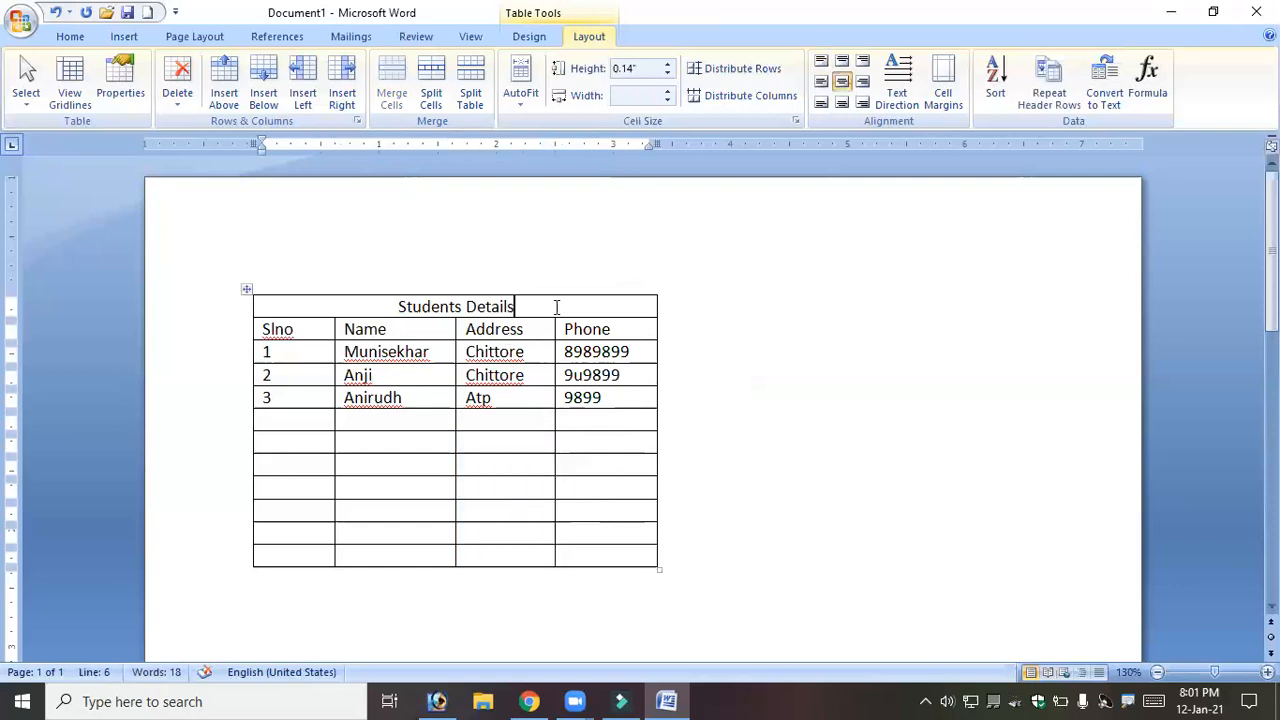
{"action": "left_click", "coordinate": [430, 95]}
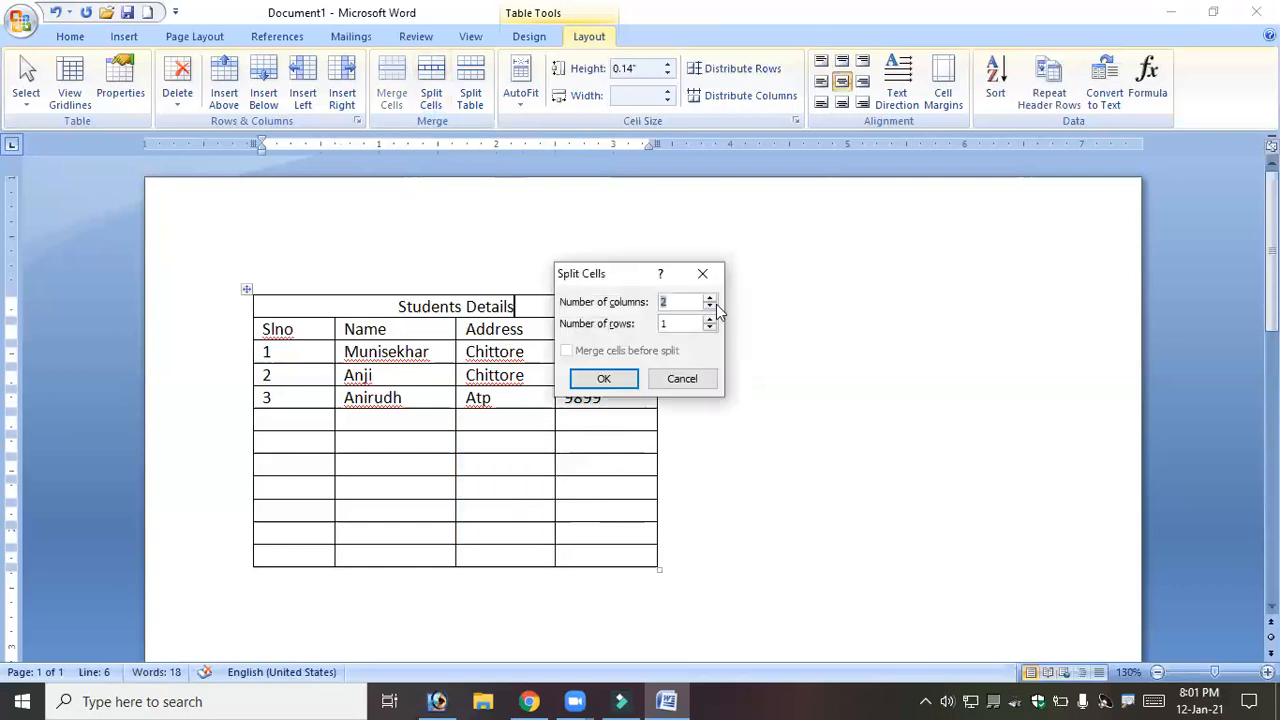
{"action": "left_click", "coordinate": [710, 298]}
{"action": "left_click", "coordinate": [625, 378]}
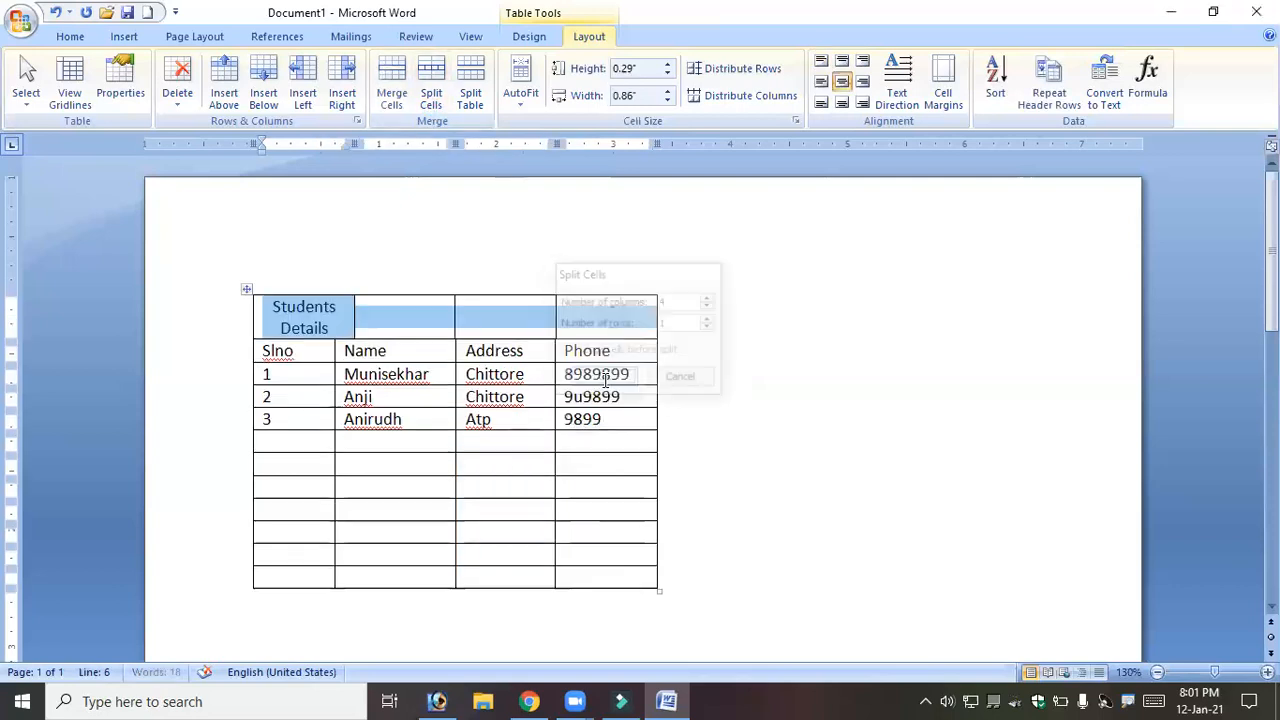
{"action": "left_click", "coordinate": [425, 348]}
{"action": "left_click_drag", "start_coordinate": [353, 326], "coordinate": [335, 328]}
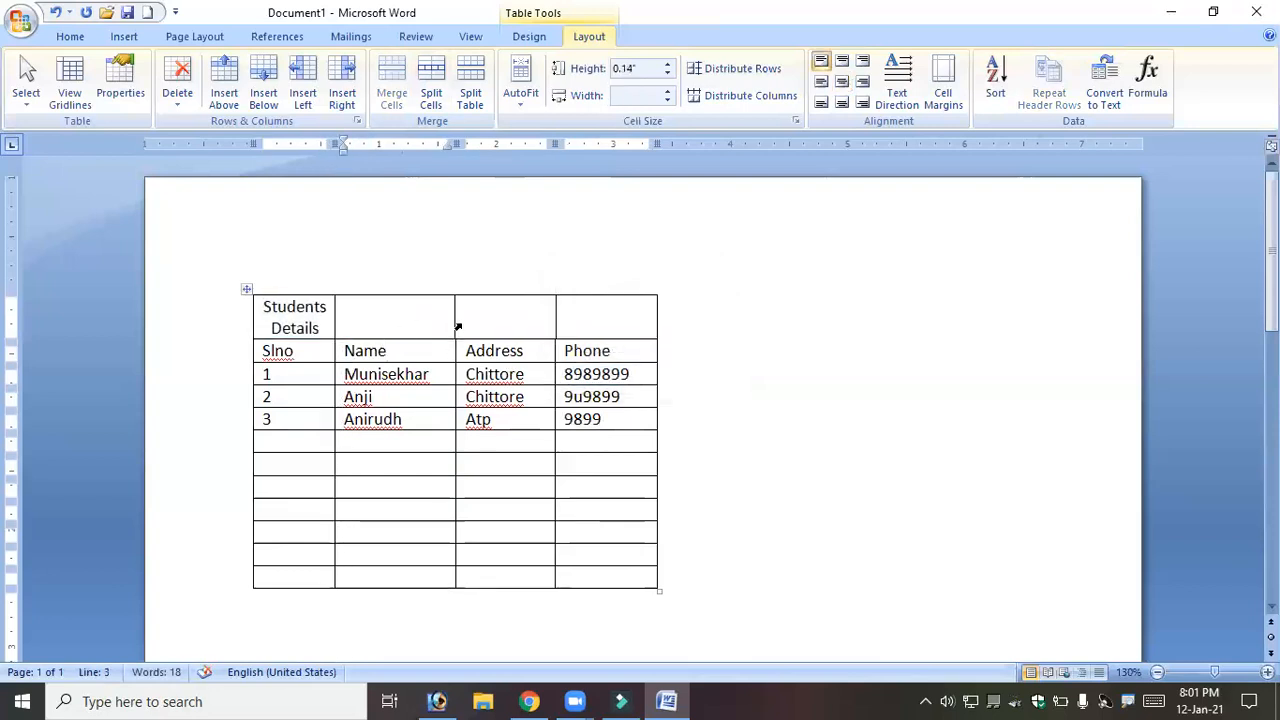
{"action": "left_click_drag", "start_coordinate": [460, 318], "coordinate": [455, 320]}
Merge the four cells of the Students Details title row back into a single cell.
{"action": "left_click_drag", "start_coordinate": [290, 312], "coordinate": [617, 304]}
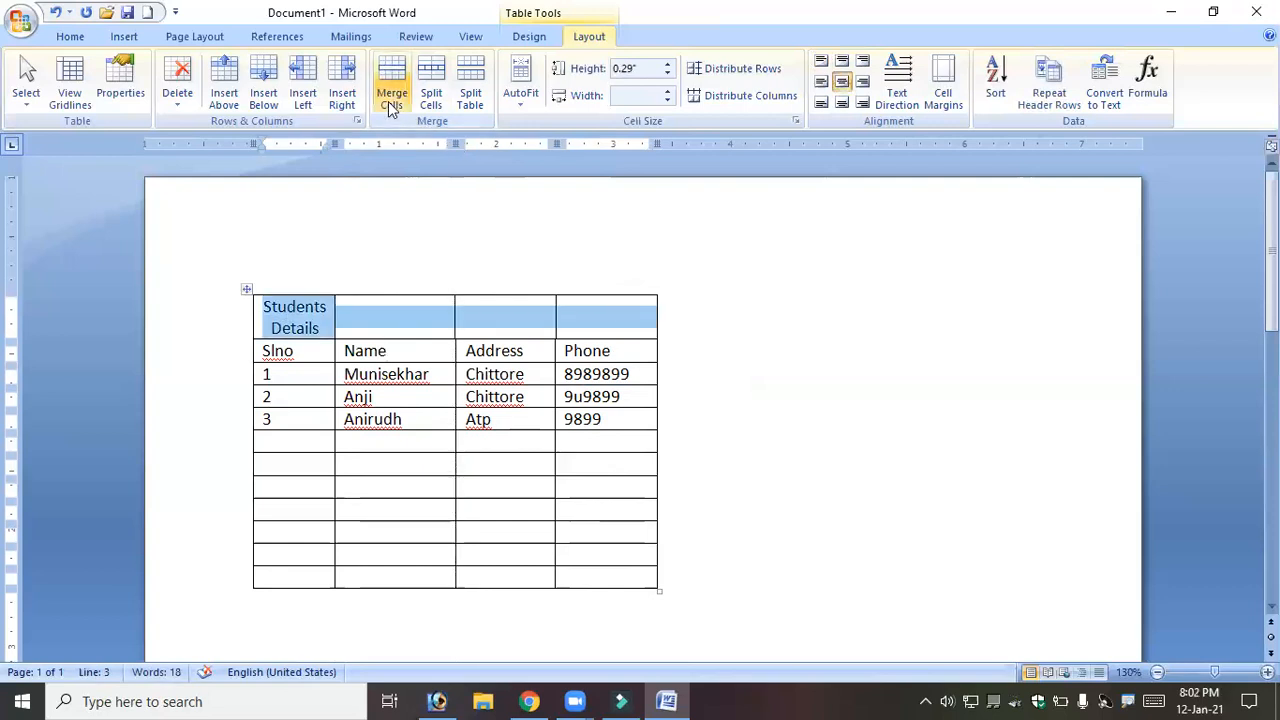
{"action": "left_click", "coordinate": [391, 93]}
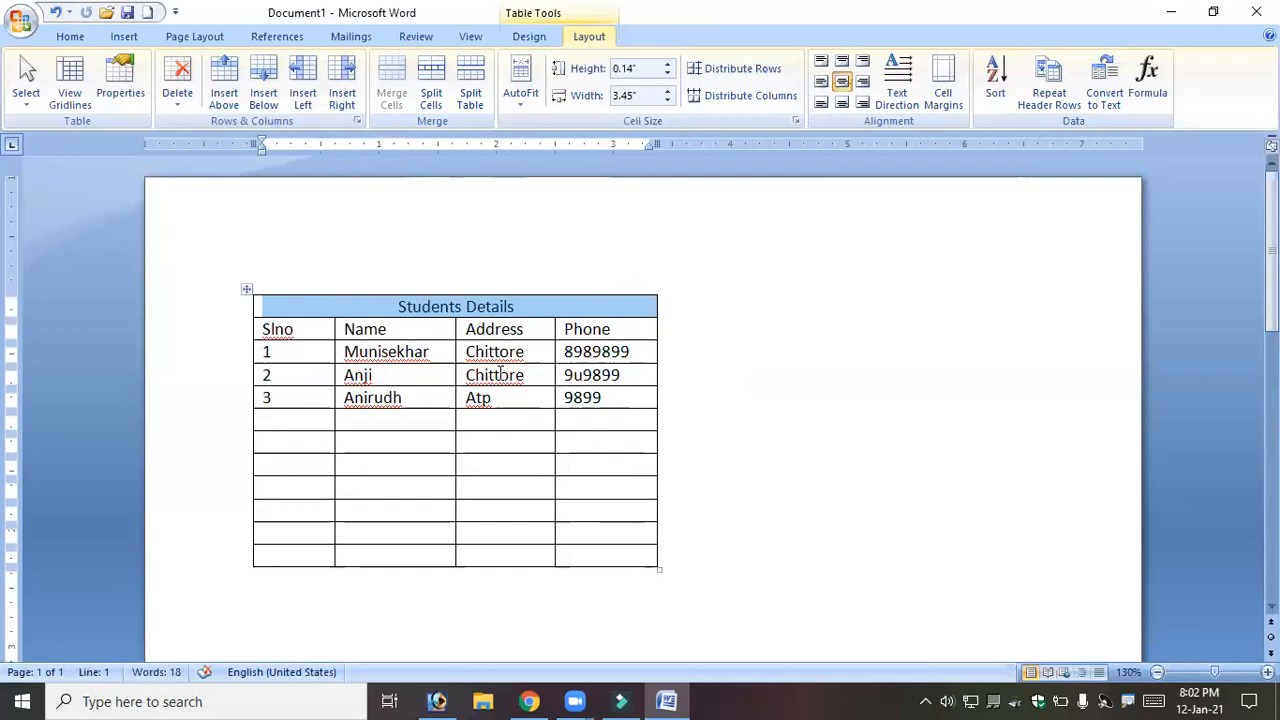
{"action": "left_click", "coordinate": [407, 428]}
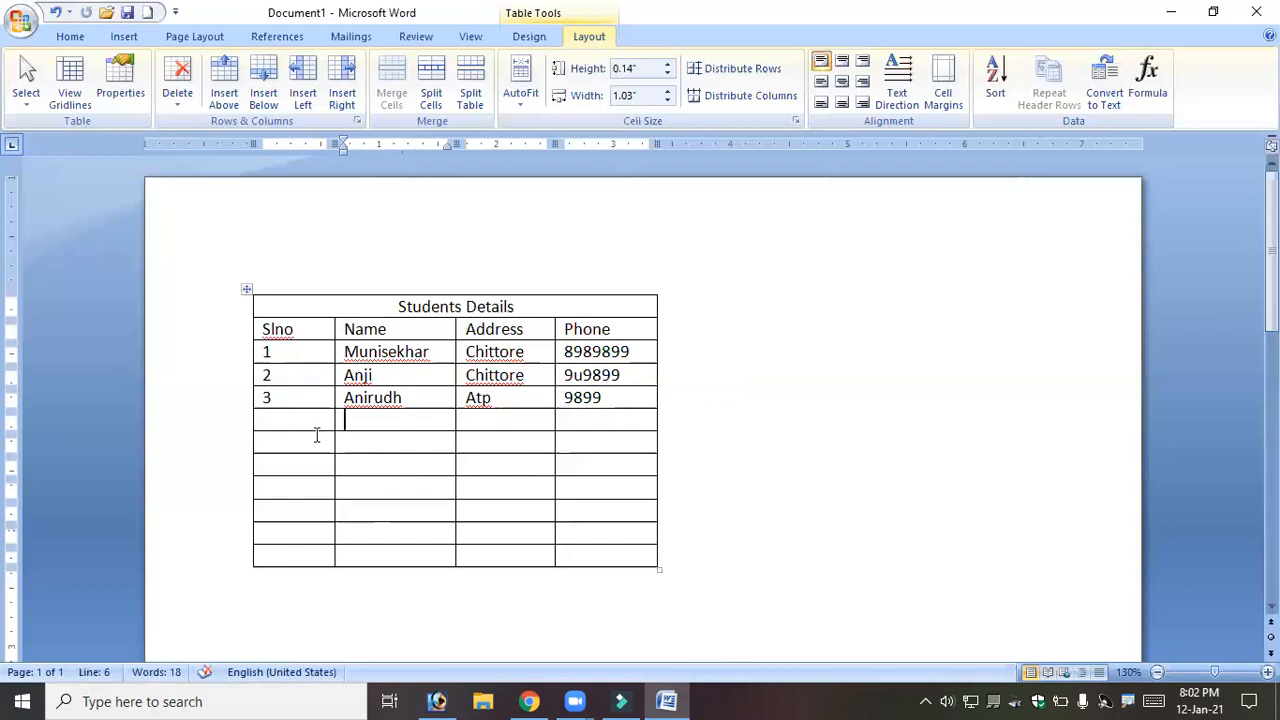
Split the table at the first empty row below record 3 and add three blank lines between the two parts.
{"action": "left_click", "coordinate": [286, 422]}
{"action": "left_click", "coordinate": [472, 98]}
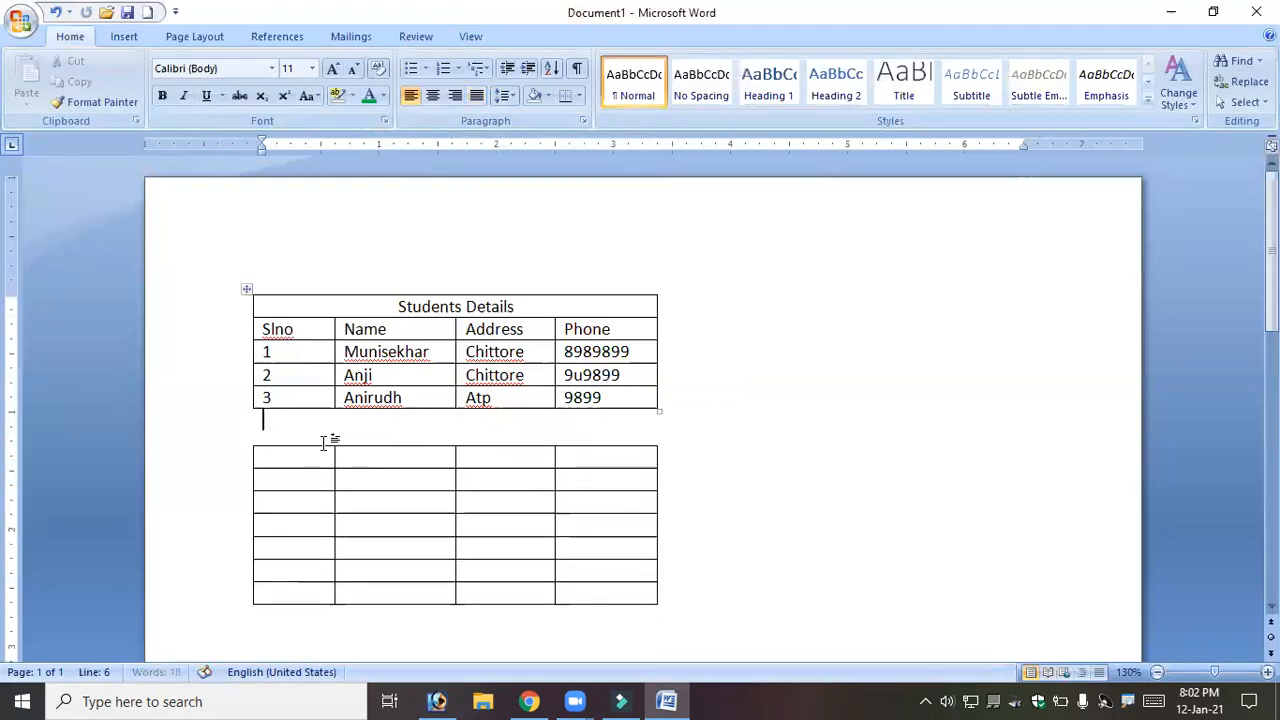
{"action": "key", "text": "Return"}
{"action": "key", "text": "Return"}
{"action": "key", "text": "Return"}
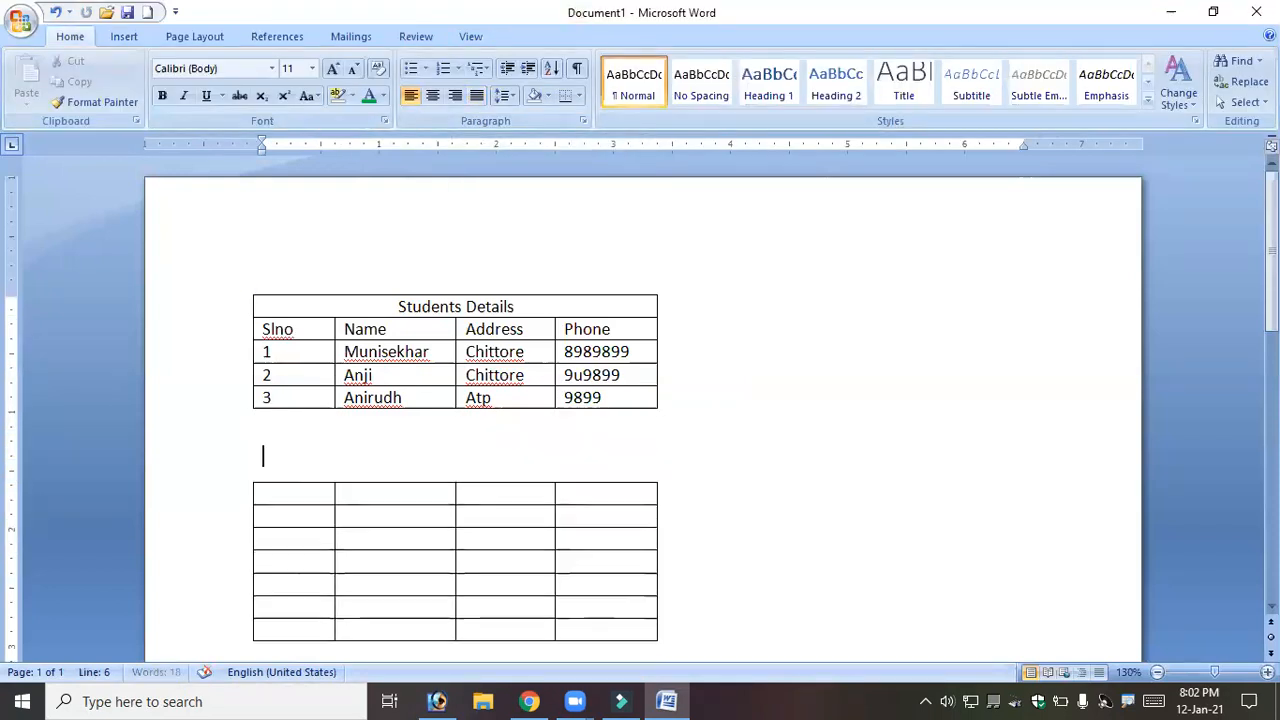
{"action": "scroll", "coordinate": [331, 423], "scroll_direction": "down", "scroll_amount": 3}
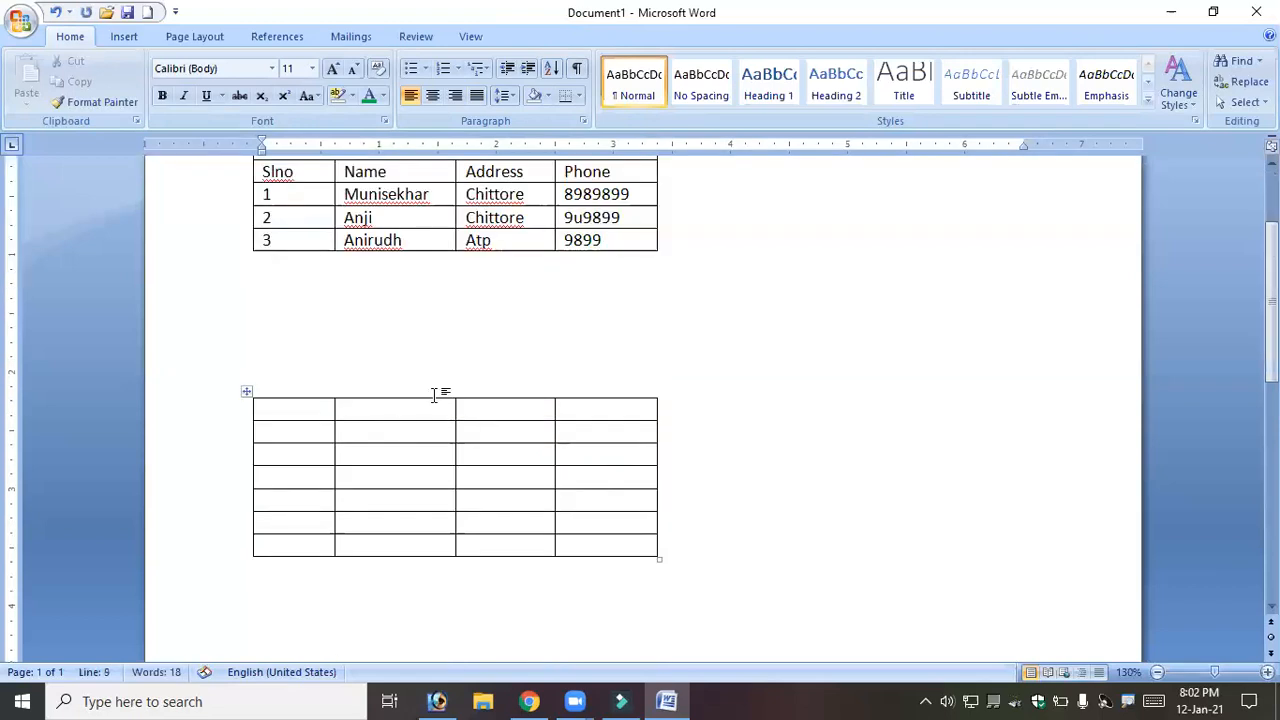
{"action": "scroll", "coordinate": [311, 329], "scroll_direction": "up", "scroll_amount": 2}
{"action": "scroll", "coordinate": [320, 371], "scroll_direction": "down", "scroll_amount": 1}
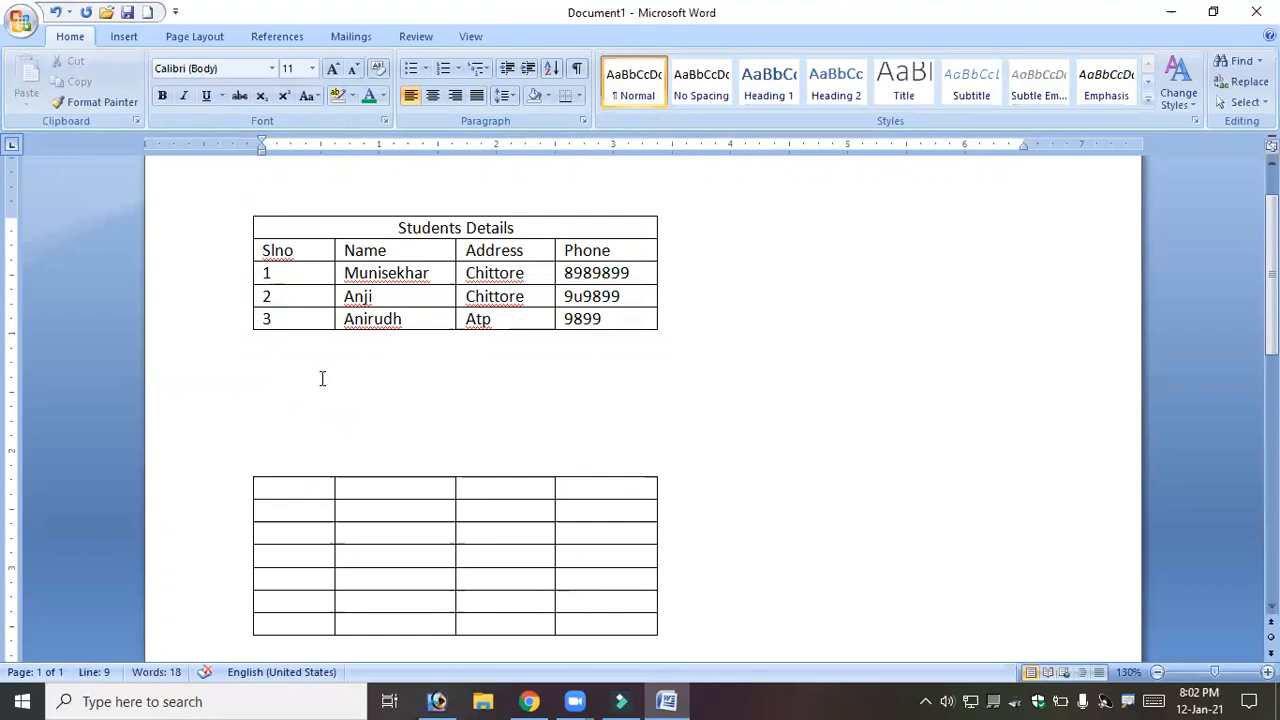
Remove the blank lines between the two tables to rejoin them into one table.
{"action": "key", "text": "BackSpace"}
{"action": "key", "text": "BackSpace"}
{"action": "key", "text": "BackSpace"}
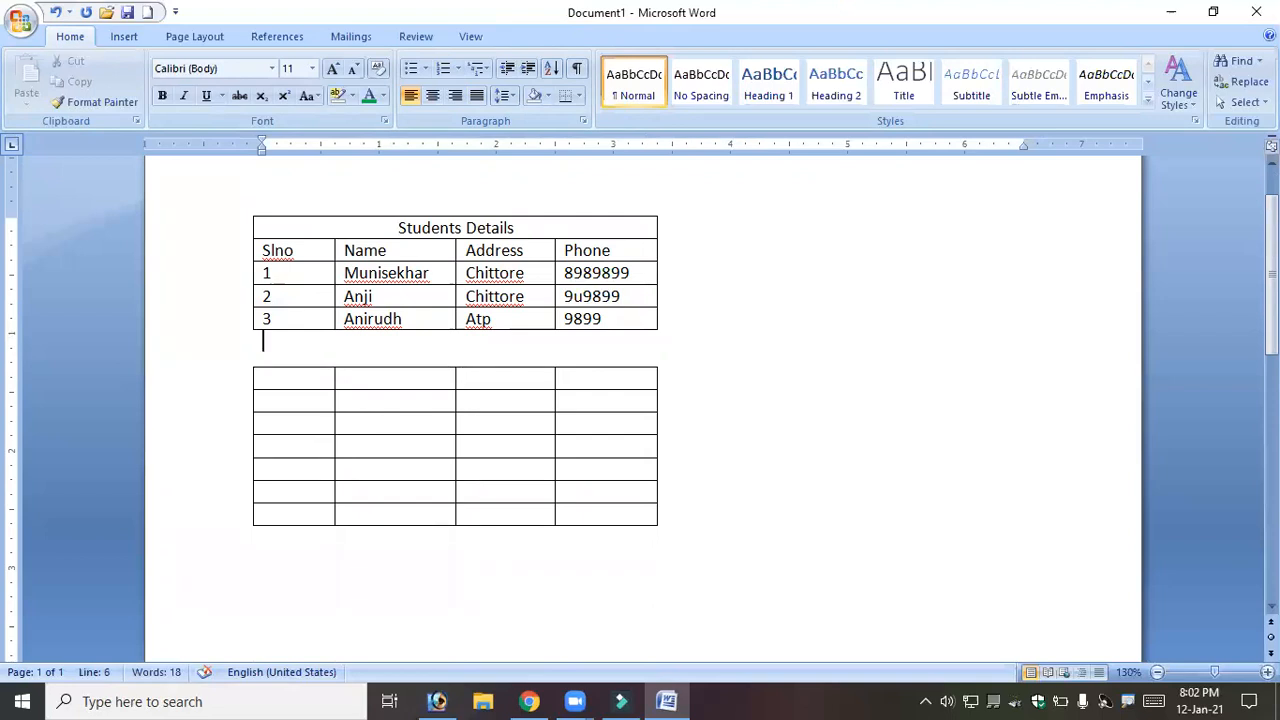
{"action": "key", "text": "Delete"}
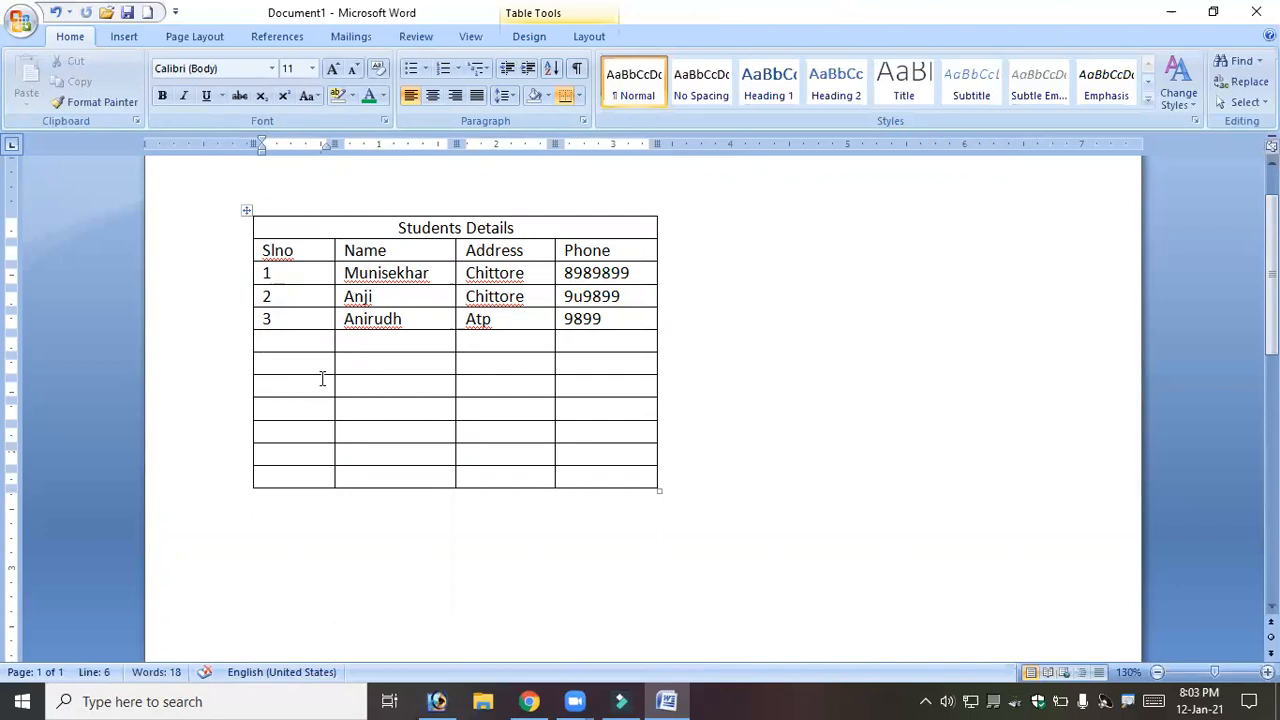
Delete the Students Details title row from the table.
{"action": "left_click", "coordinate": [589, 38]}
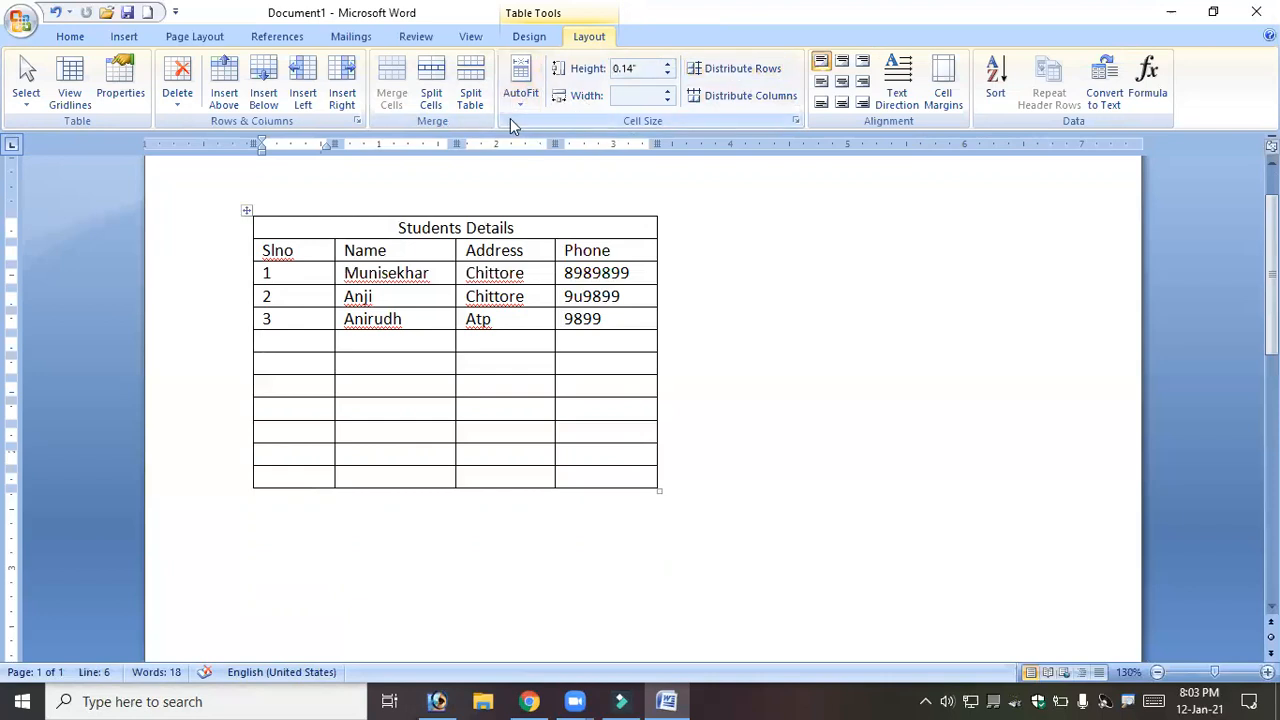
{"action": "left_click", "coordinate": [487, 229]}
{"action": "left_click", "coordinate": [356, 230]}
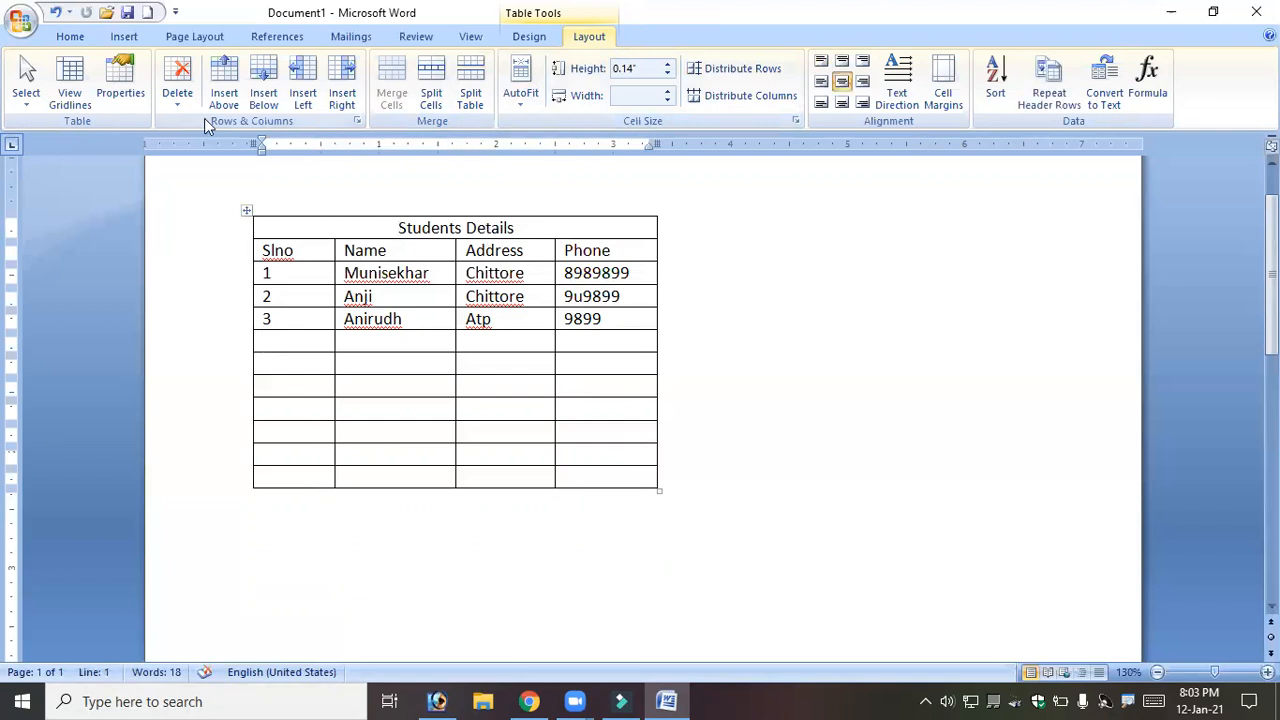
{"action": "left_click", "coordinate": [182, 99]}
{"action": "left_click", "coordinate": [218, 166]}
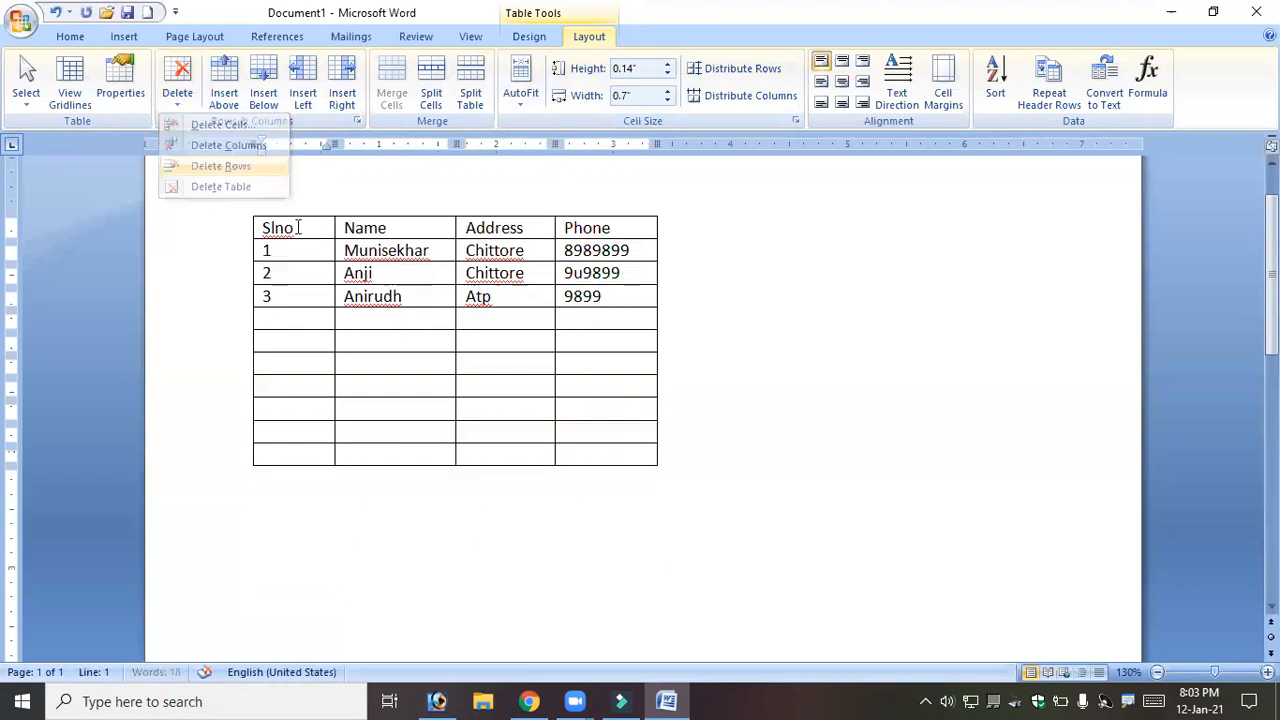
Append a long run of the letter k to the Name header to stretch its column, and erase the extra letters.
{"action": "left_click", "coordinate": [604, 232]}
{"action": "left_click", "coordinate": [395, 232]}
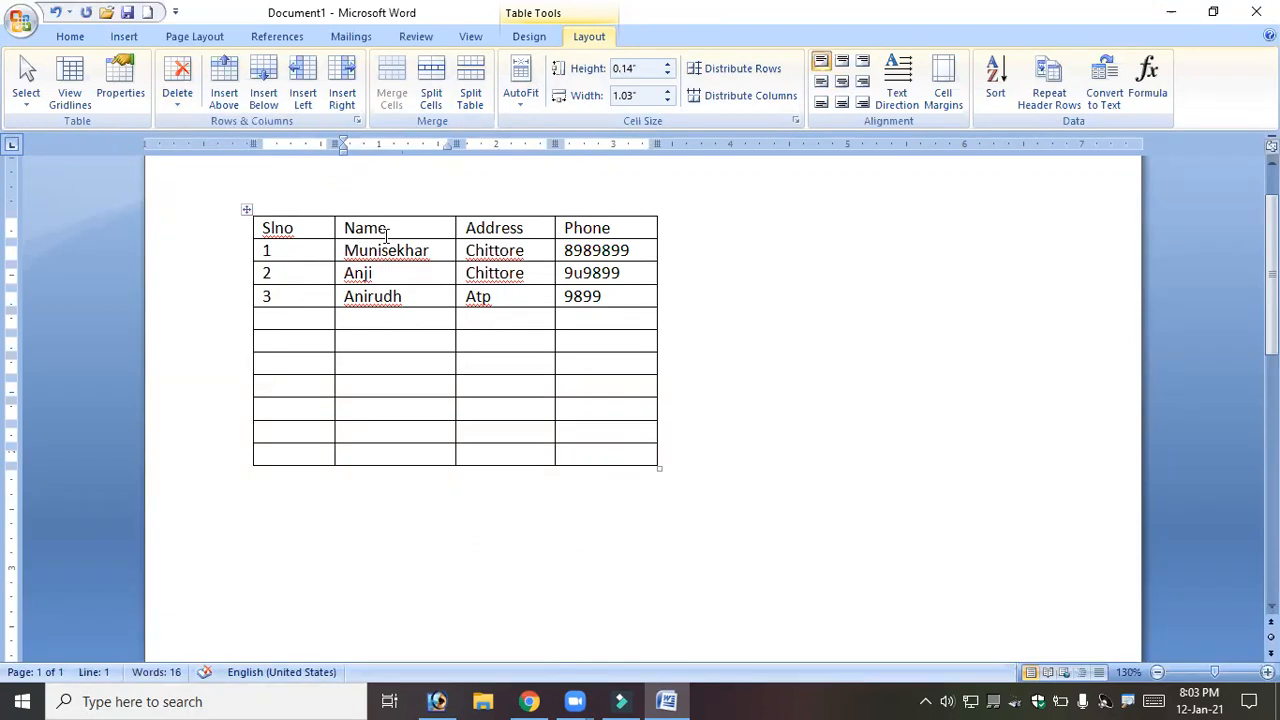
{"action": "type", "text": "kkkkkkkkkkkkkkk"}
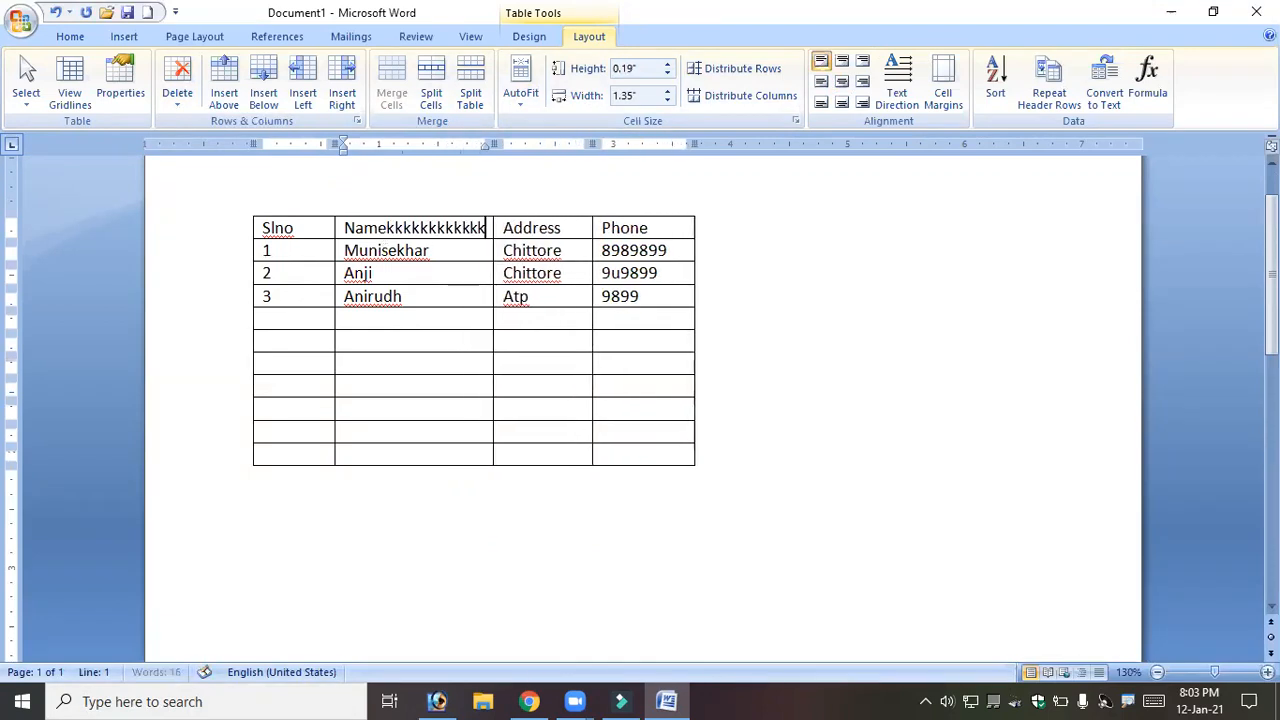
{"action": "type", "text": "kkkkkkkkk"}
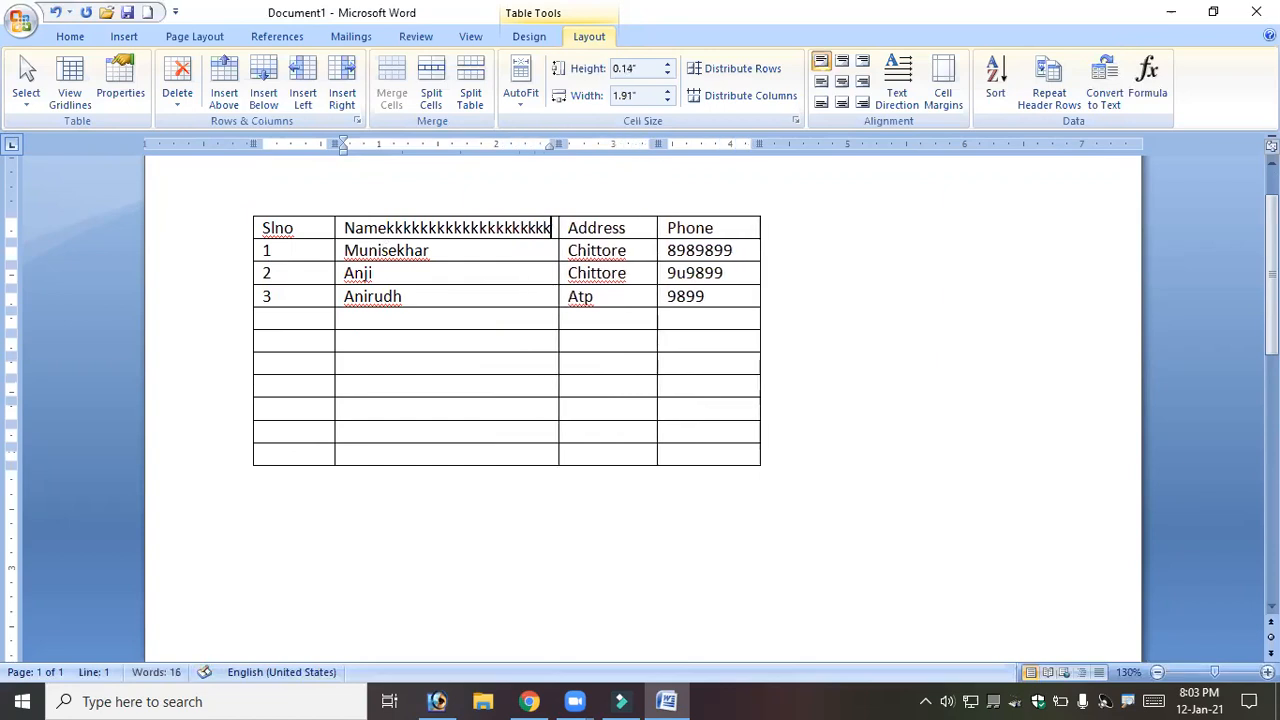
{"action": "key", "text": "BackSpace"}
{"action": "key", "text": "BackSpace"}
{"action": "key", "text": "BackSpace"}
{"action": "key", "text": "BackSpace"}
{"action": "key", "text": "BackSpace"}
{"action": "key", "text": "BackSpace"}
{"action": "key", "text": "BackSpace"}
{"action": "key", "text": "BackSpace"}
{"action": "key", "text": "BackSpace"}
{"action": "key", "text": "BackSpace"}
{"action": "key", "text": "BackSpace"}
{"action": "key", "text": "BackSpace"}
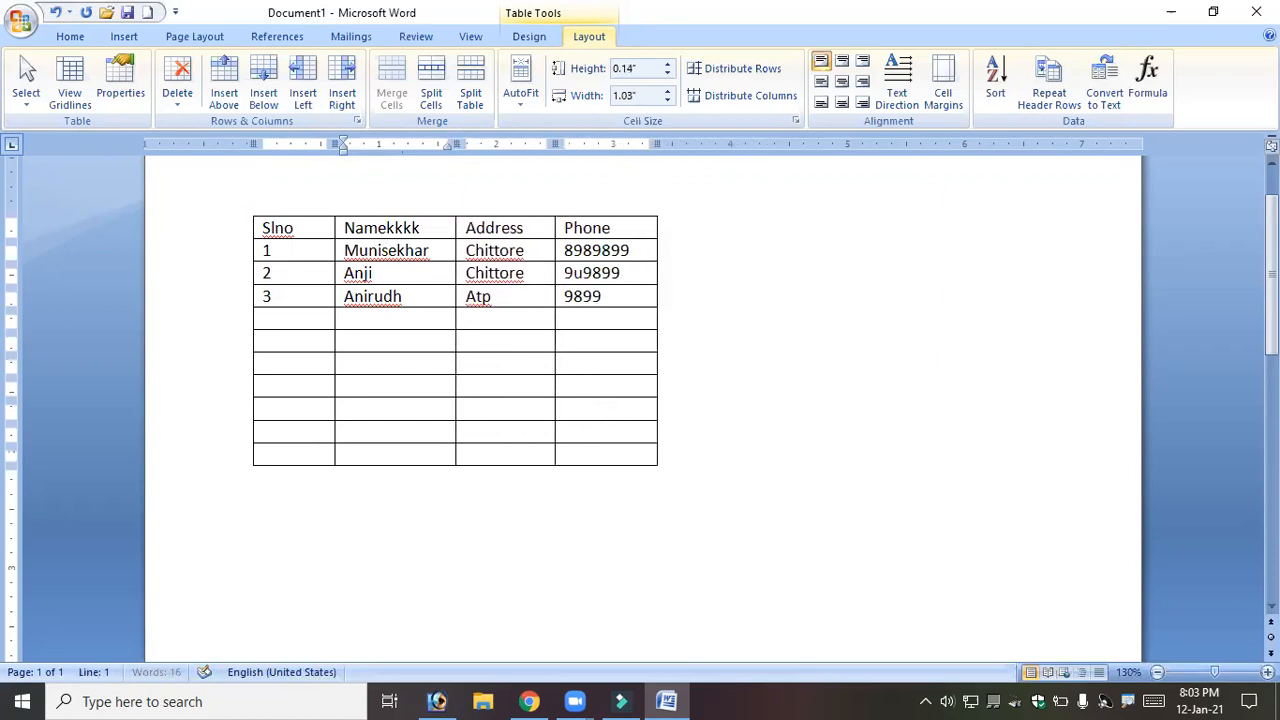
{"action": "key", "text": "BackSpace"}
{"action": "key", "text": "BackSpace"}
{"action": "left_click", "coordinate": [434, 252]}
{"action": "left_click_drag", "start_coordinate": [399, 260], "coordinate": [375, 275]}
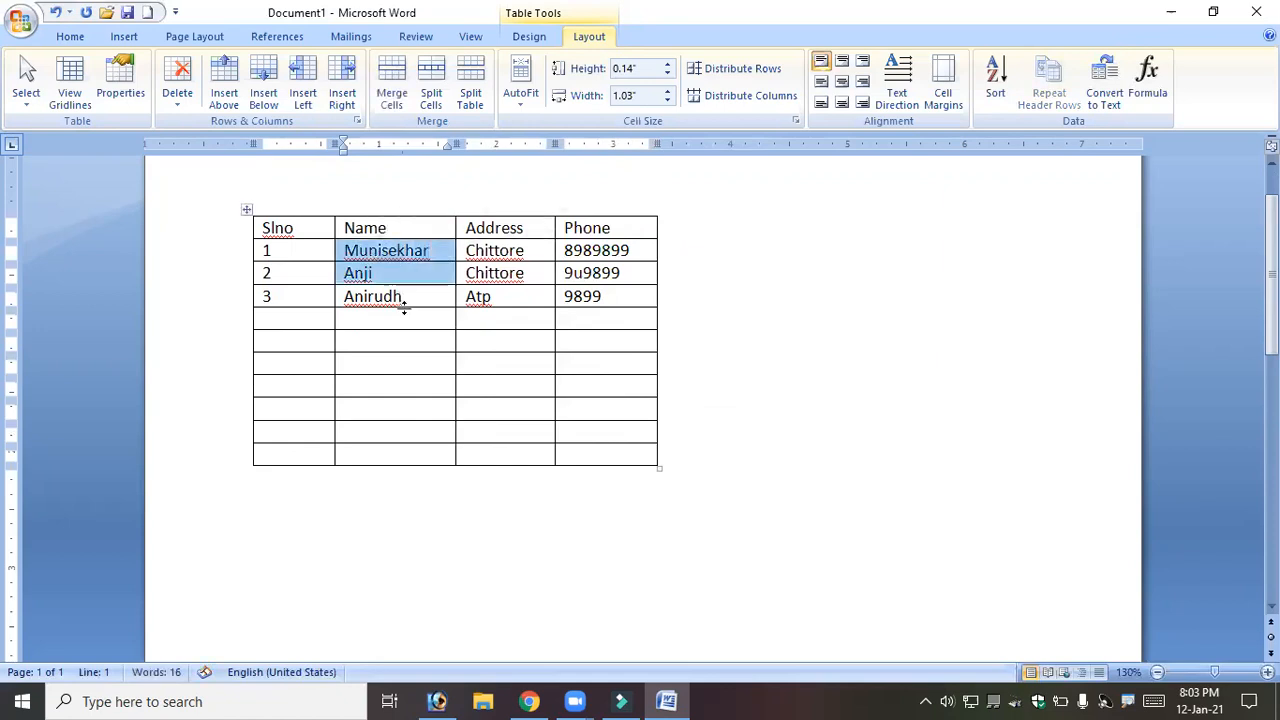
{"action": "left_click", "coordinate": [502, 272]}
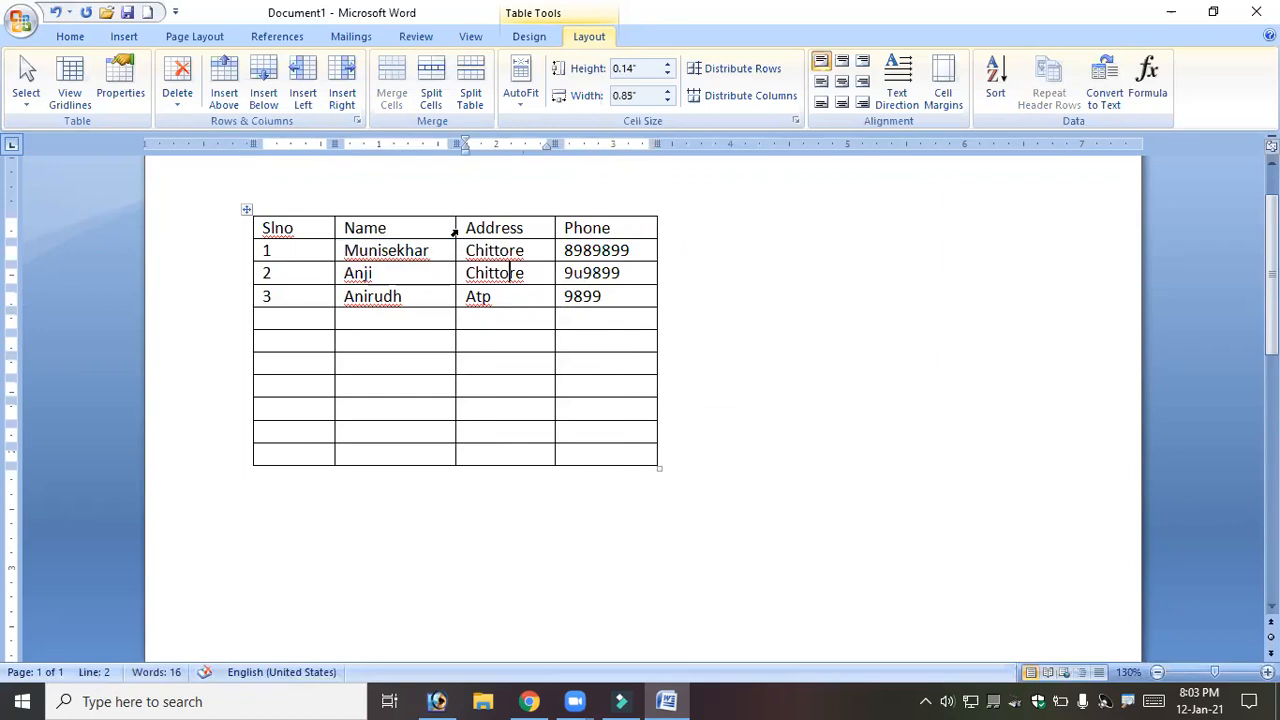
{"action": "left_click_drag", "start_coordinate": [512, 272], "coordinate": [520, 279]}
{"action": "left_click", "coordinate": [519, 275]}
{"action": "left_click", "coordinate": [594, 251]}
AutoFit the table's columns to their contents.
{"action": "left_click", "coordinate": [279, 249]}
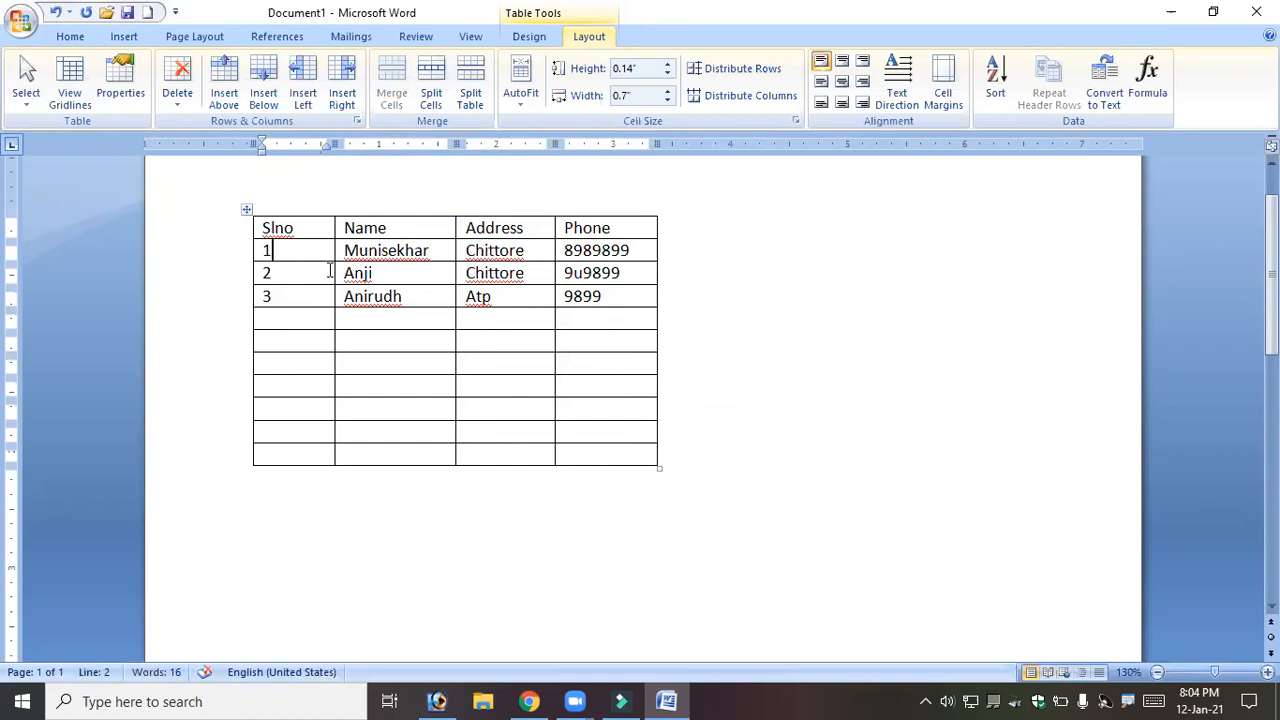
{"action": "left_click", "coordinate": [532, 108]}
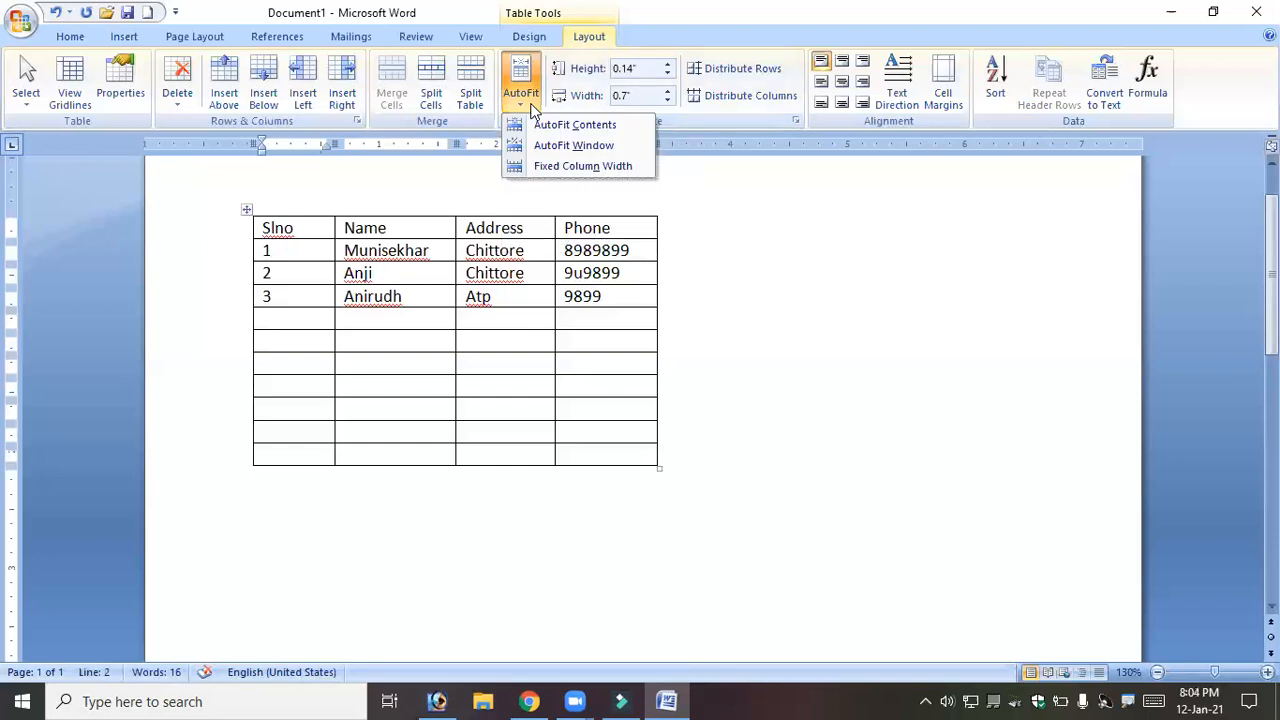
{"action": "left_click", "coordinate": [612, 126]}
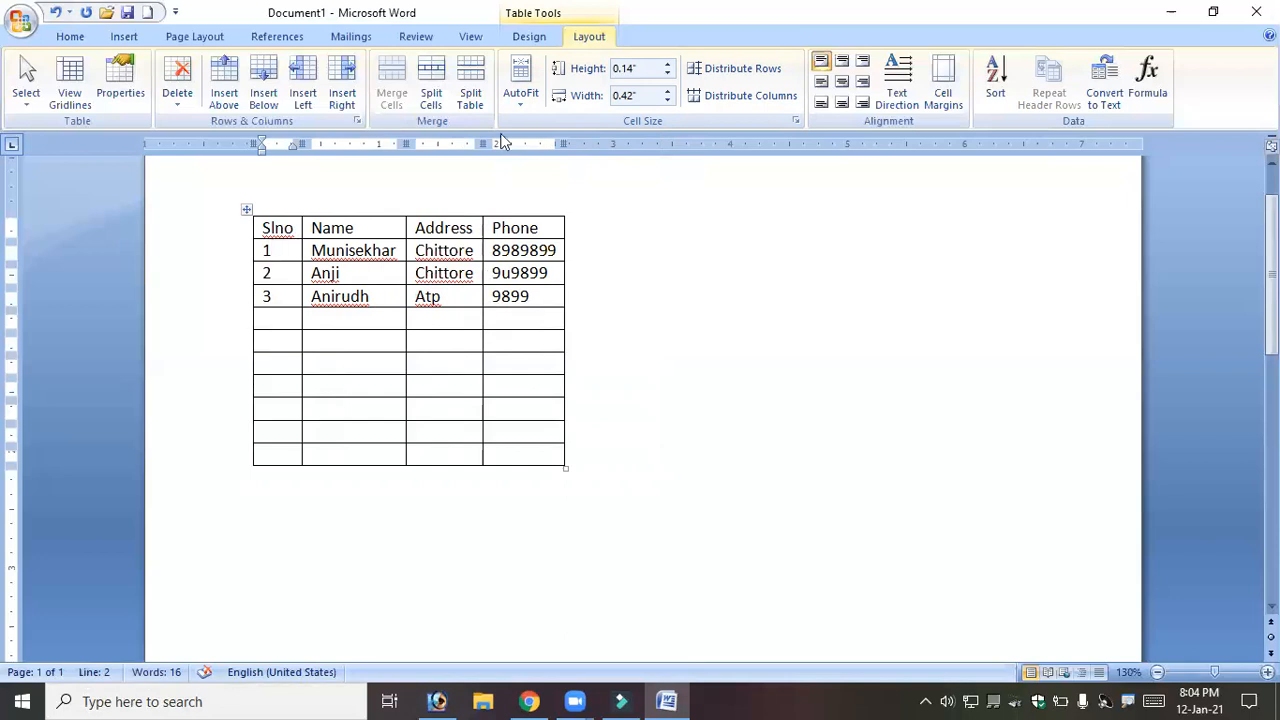
AutoFit the table to the window width, and return its columns to AutoFit Contents.
{"action": "left_click", "coordinate": [515, 93]}
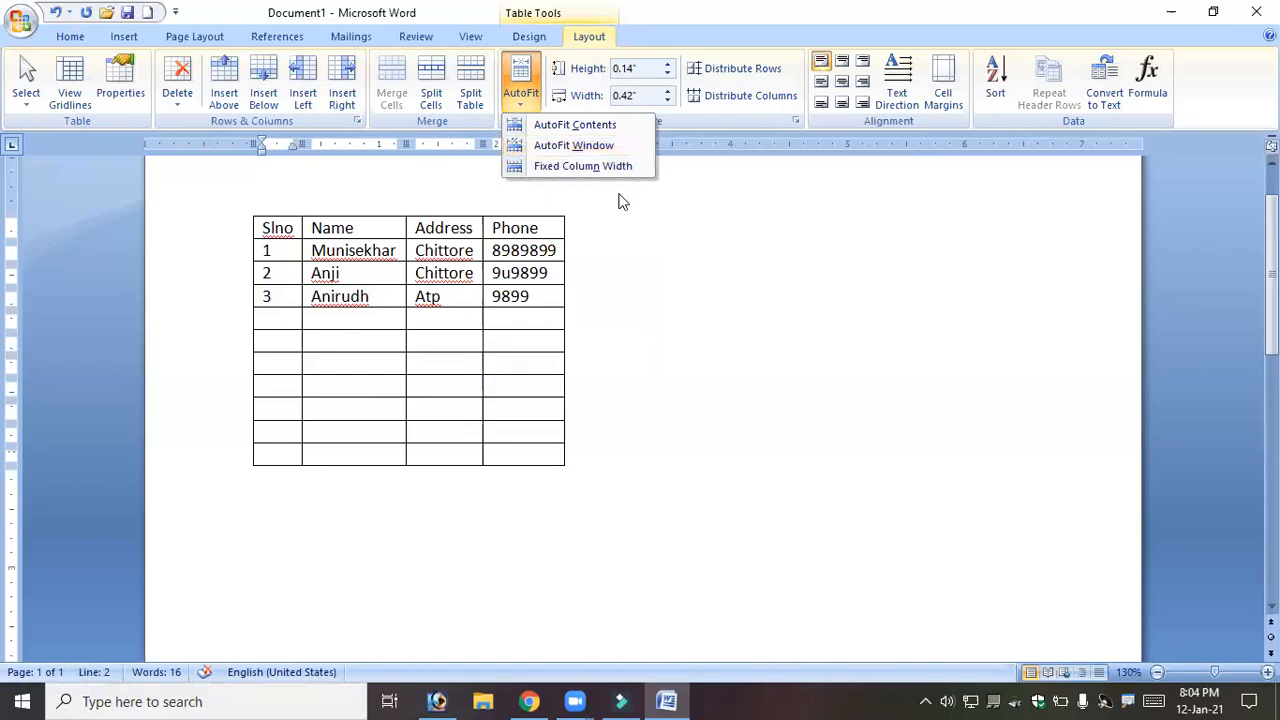
{"action": "left_click", "coordinate": [634, 146]}
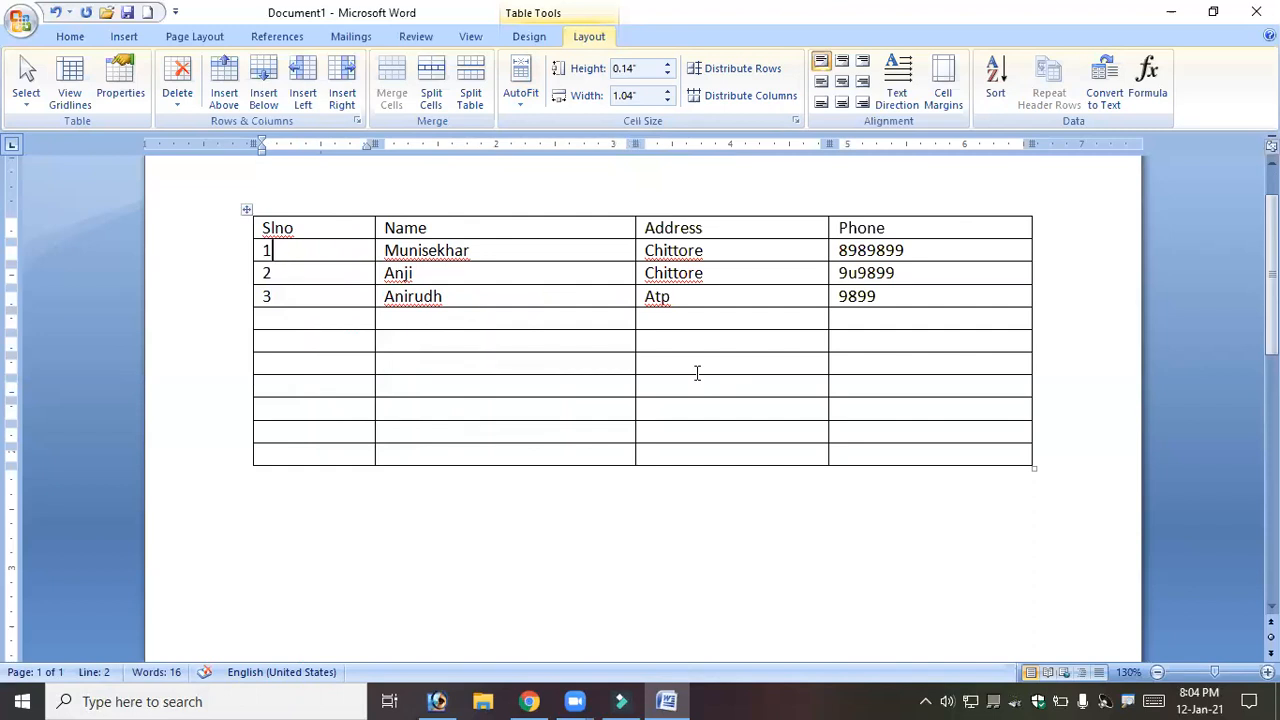
{"action": "left_click", "coordinate": [522, 95]}
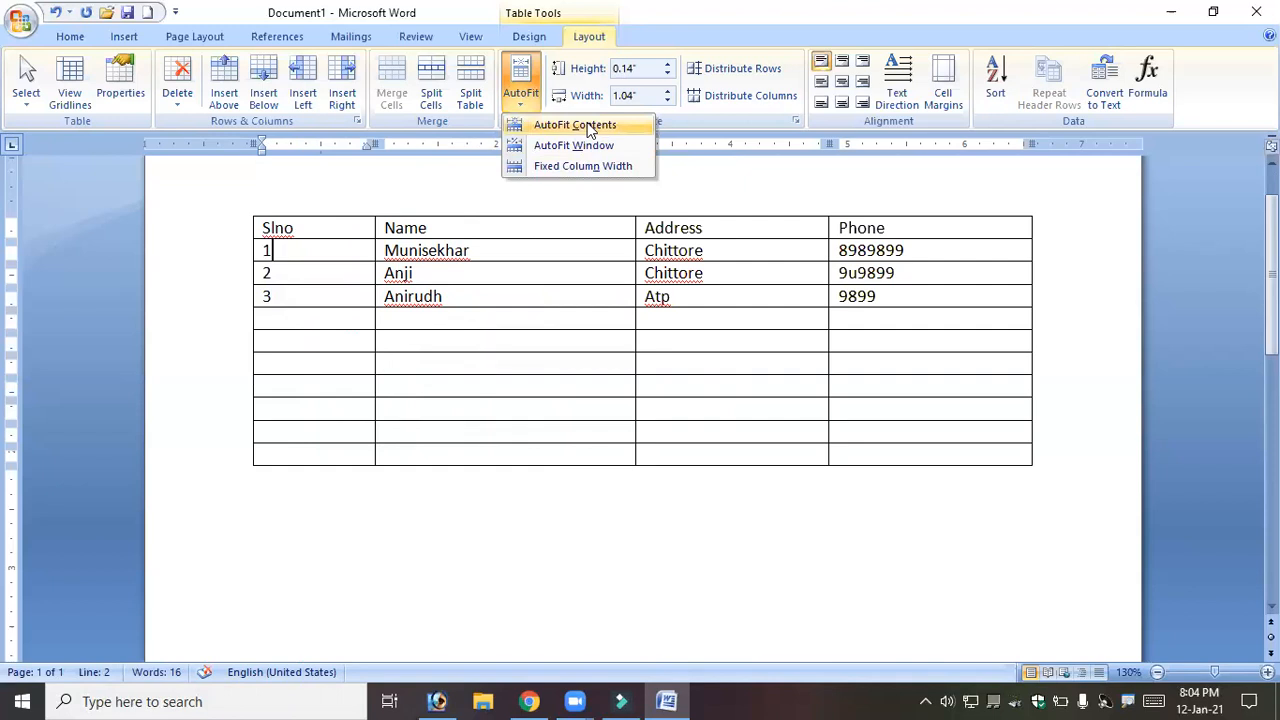
{"action": "left_click", "coordinate": [590, 126]}
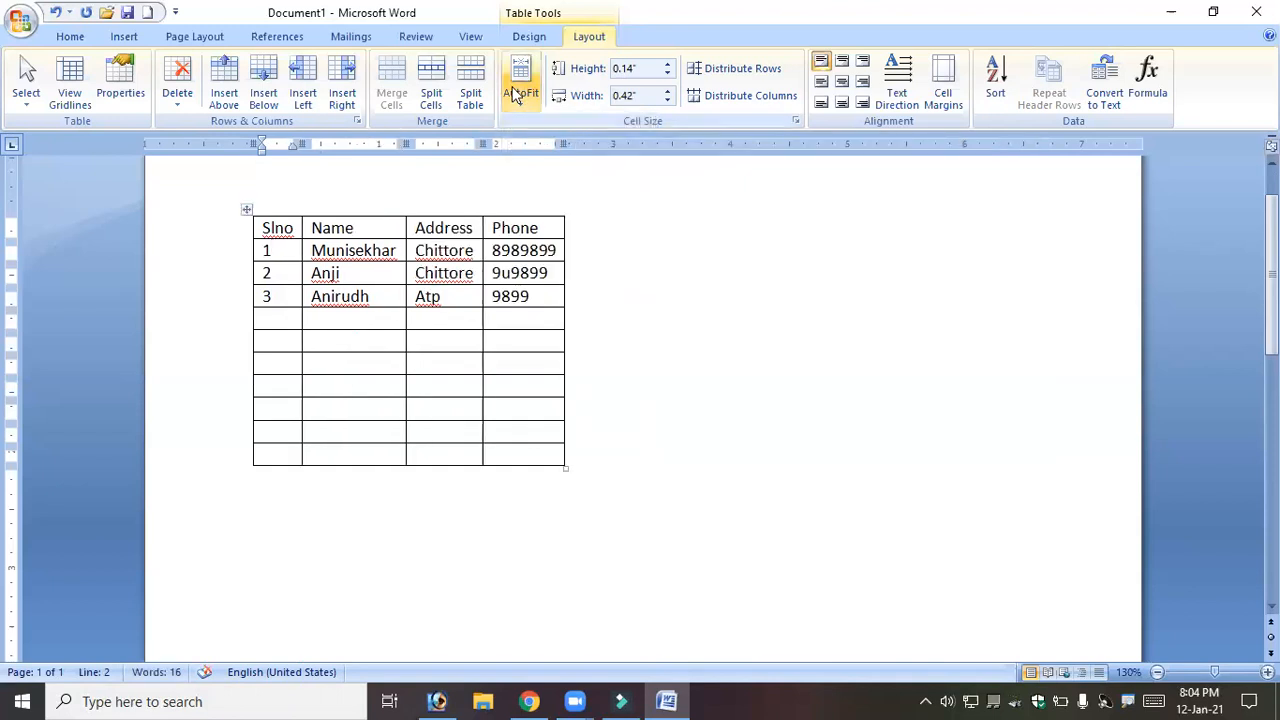
Append a run of the letter k to the Name header to test how the column grows, and erase the extra letters.
{"action": "left_click", "coordinate": [378, 235]}
{"action": "type", "text": "k"}
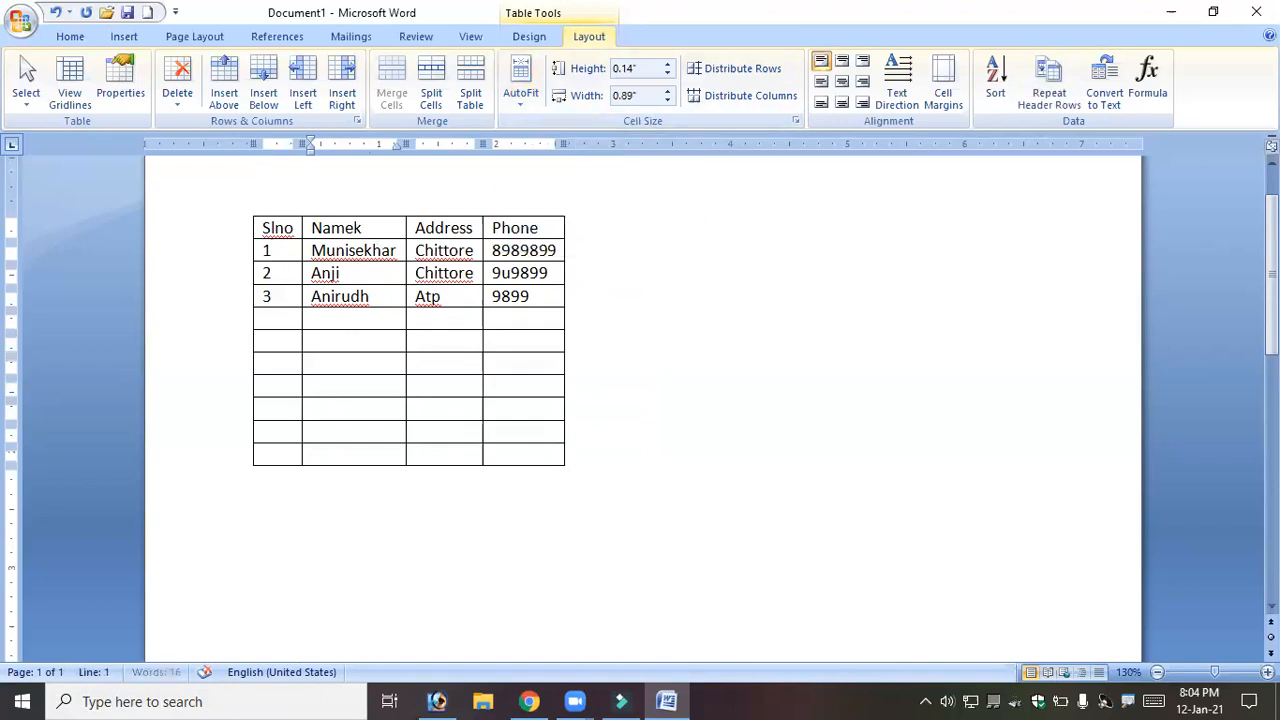
{"action": "type", "text": "kkkkkkkkkkkkkkkkk"}
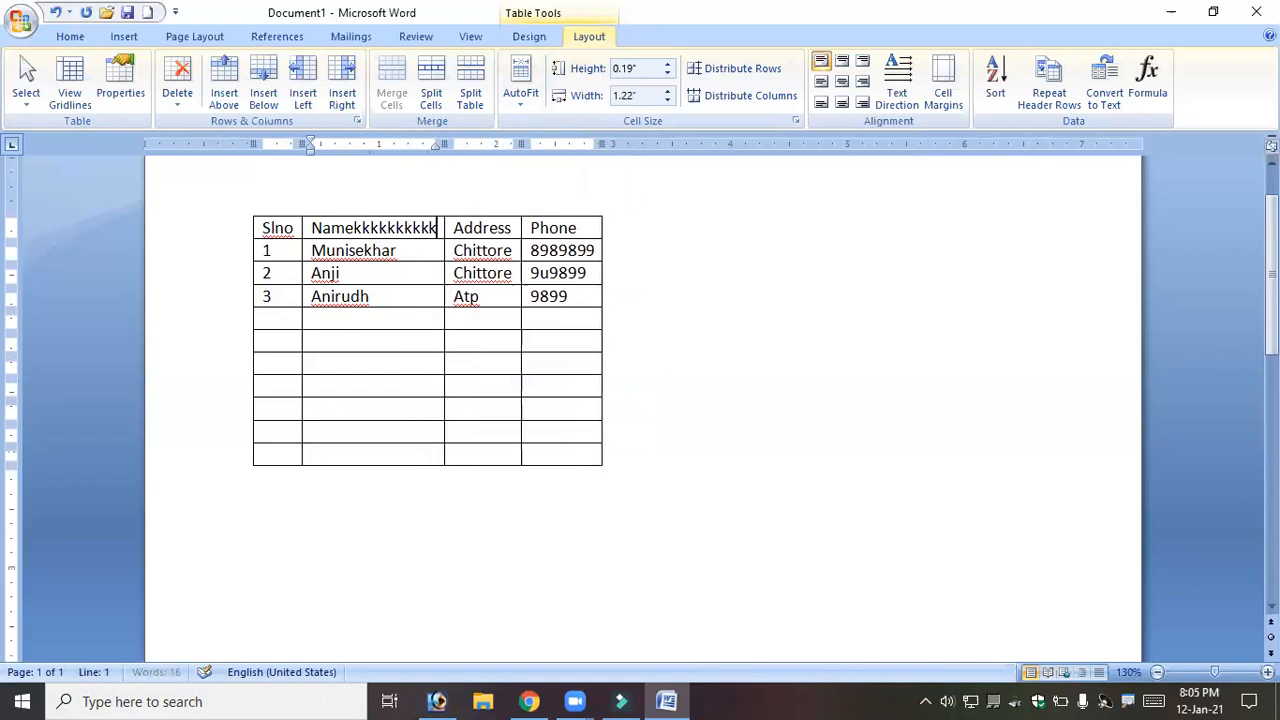
{"action": "type", "text": "k"}
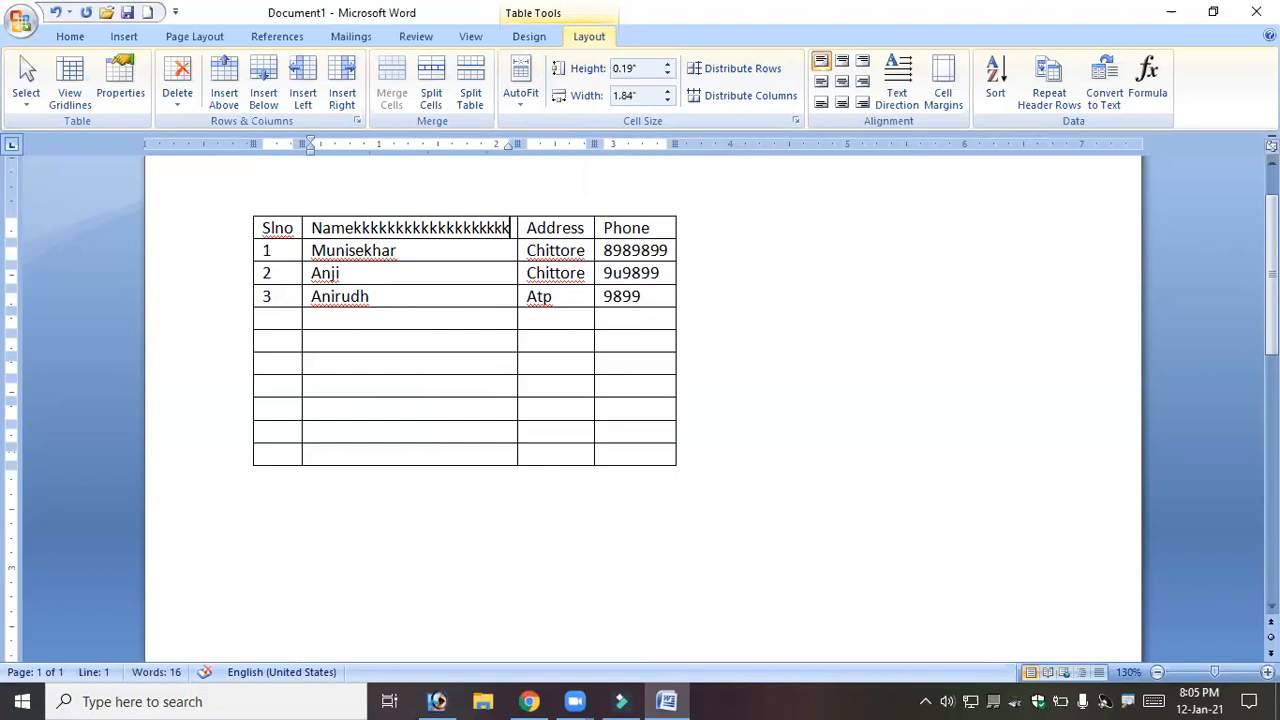
{"action": "key", "text": "BackSpace"}
{"action": "key", "text": "BackSpace"}
{"action": "key", "text": "BackSpace"}
{"action": "key", "text": "BackSpace"}
{"action": "key", "text": "BackSpace"}
{"action": "key", "text": "BackSpace"}
{"action": "key", "text": "BackSpace"}
{"action": "key", "text": "BackSpace"}
{"action": "key", "text": "BackSpace"}
{"action": "key", "text": "BackSpace"}
{"action": "key", "text": "BackSpace"}
{"action": "key", "text": "BackSpace"}
{"action": "key", "text": "BackSpace"}
{"action": "key", "text": "BackSpace"}
{"action": "key", "text": "BackSpace"}
{"action": "key", "text": "BackSpace"}
{"action": "key", "text": "BackSpace"}
{"action": "key", "text": "BackSpace"}
{"action": "key", "text": "BackSpace"}
{"action": "key", "text": "BackSpace"}
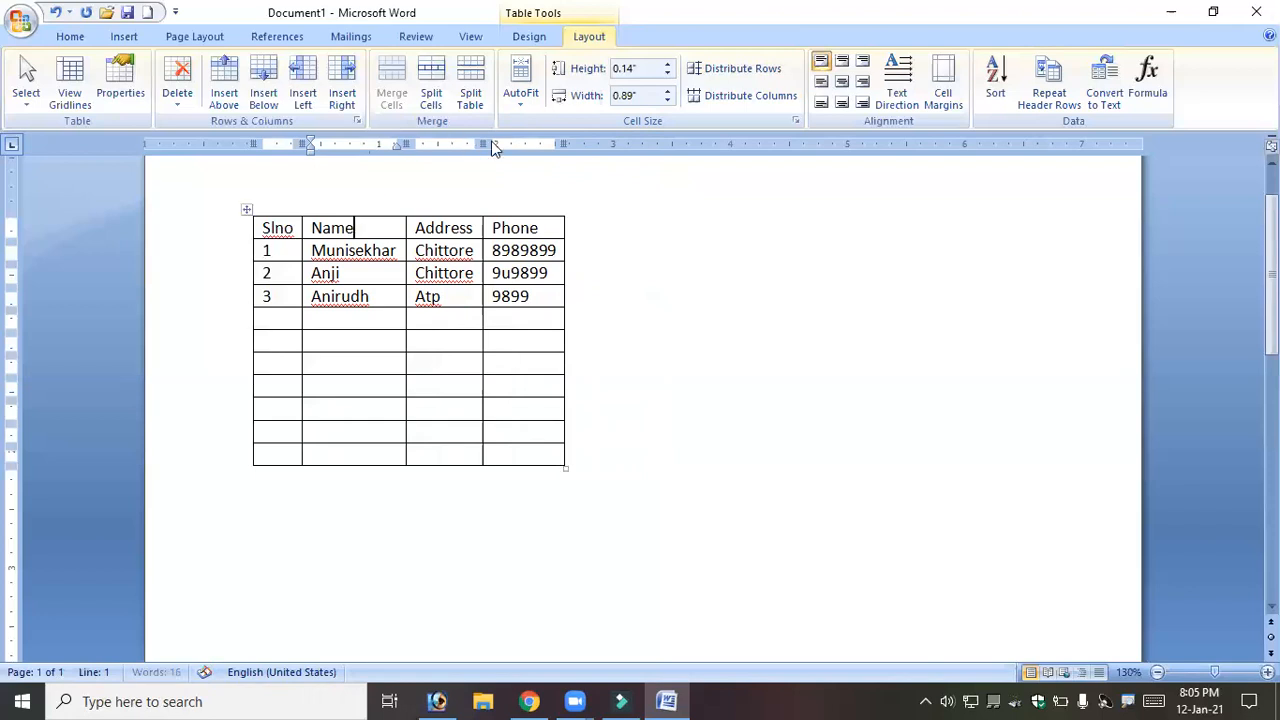
Set the table to Fixed Column Width, and test it by appending and erasing a run of k's in the Name header.
{"action": "left_click", "coordinate": [527, 98]}
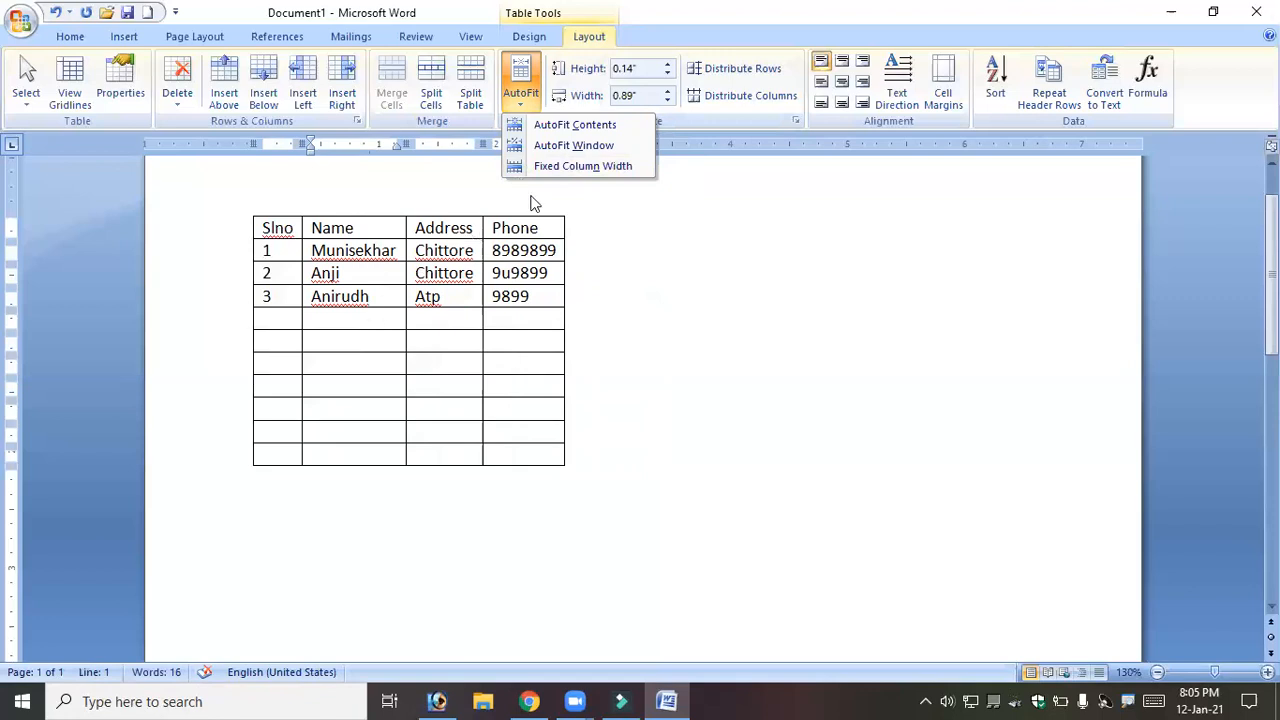
{"action": "left_click", "coordinate": [548, 167]}
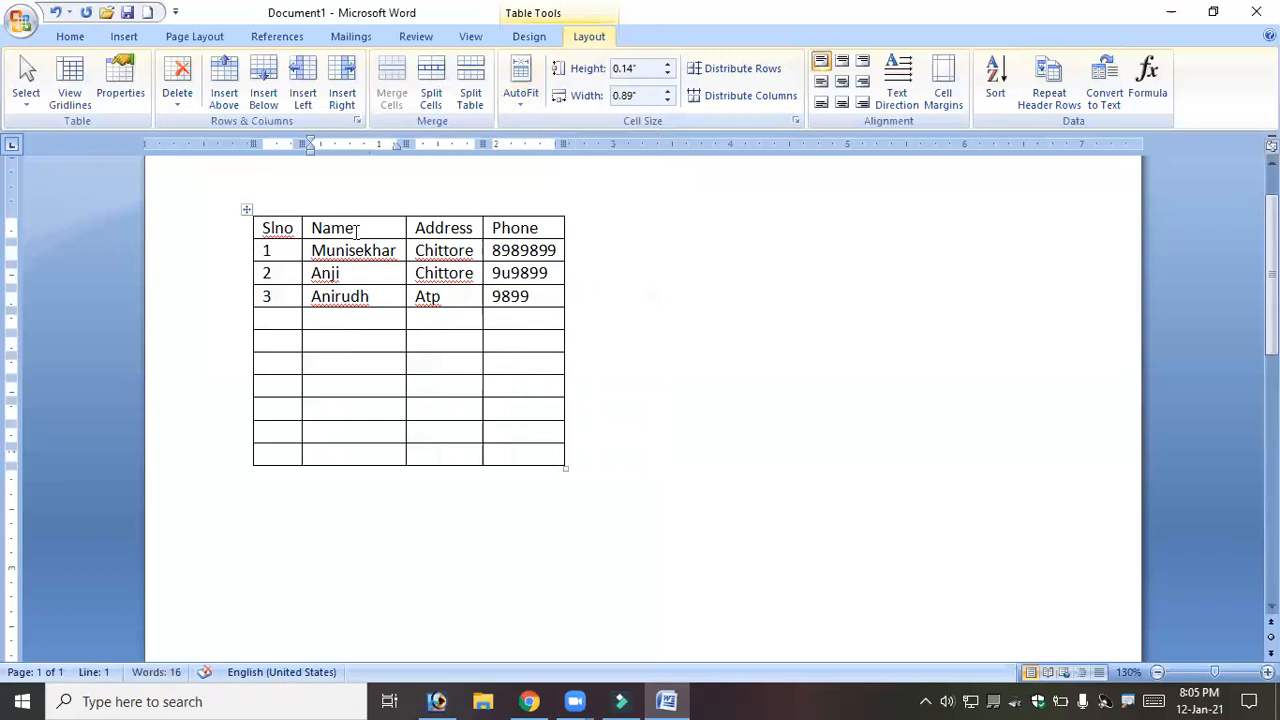
{"action": "type", "text": "kkkk"}
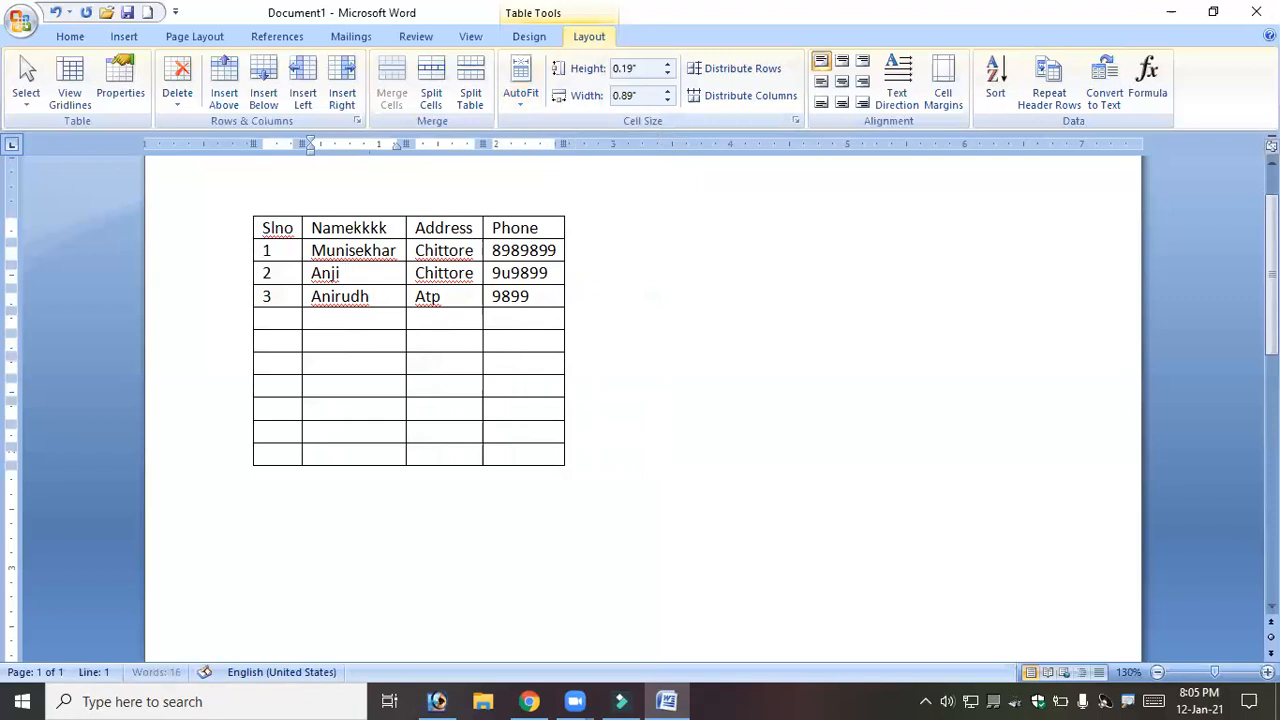
{"action": "type", "text": "kkkkkk"}
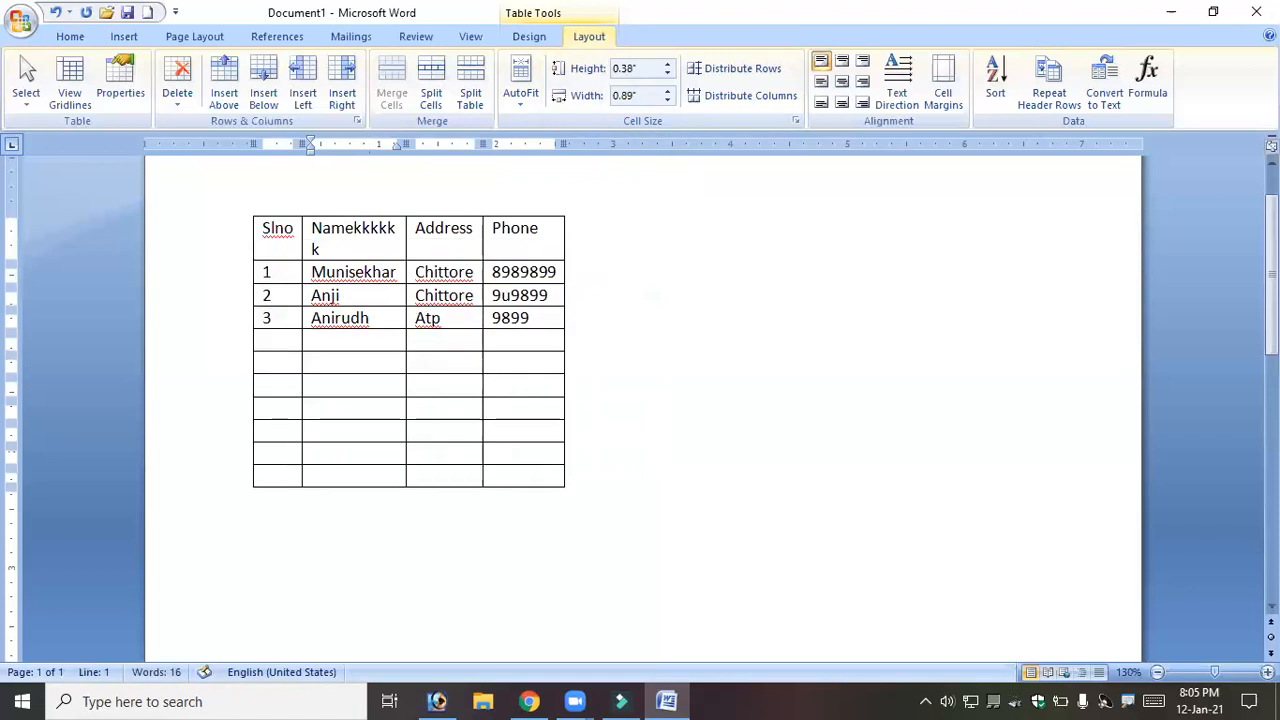
{"action": "type", "text": "kkkkkkkkkkk"}
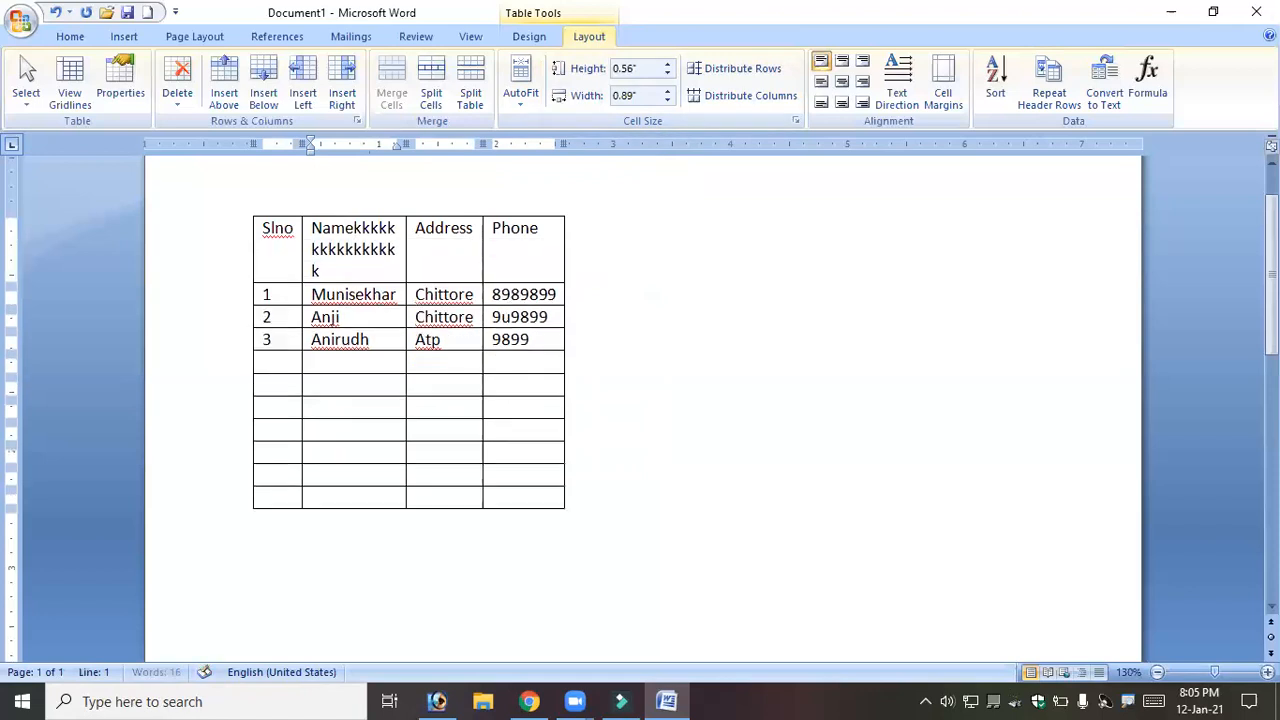
{"action": "type", "text": "kkk"}
{"action": "key", "text": "BackSpace"}
{"action": "key", "text": "BackSpace"}
{"action": "key", "text": "BackSpace"}
{"action": "key", "text": "BackSpace"}
{"action": "key", "text": "BackSpace"}
{"action": "key", "text": "BackSpace"}
{"action": "key", "text": "BackSpace"}
{"action": "key", "text": "BackSpace"}
{"action": "key", "text": "BackSpace"}
{"action": "key", "text": "BackSpace"}
{"action": "key", "text": "BackSpace"}
{"action": "key", "text": "BackSpace"}
{"action": "key", "text": "BackSpace"}
{"action": "key", "text": "BackSpace"}
{"action": "key", "text": "BackSpace"}
{"action": "key", "text": "BackSpace"}
{"action": "key", "text": "BackSpace"}
{"action": "key", "text": "BackSpace"}
{"action": "key", "text": "BackSpace"}
{"action": "key", "text": "BackSpace"}
{"action": "key", "text": "BackSpace"}
{"action": "key", "text": "BackSpace"}
{"action": "key", "text": "BackSpace"}
{"action": "key", "text": "BackSpace"}
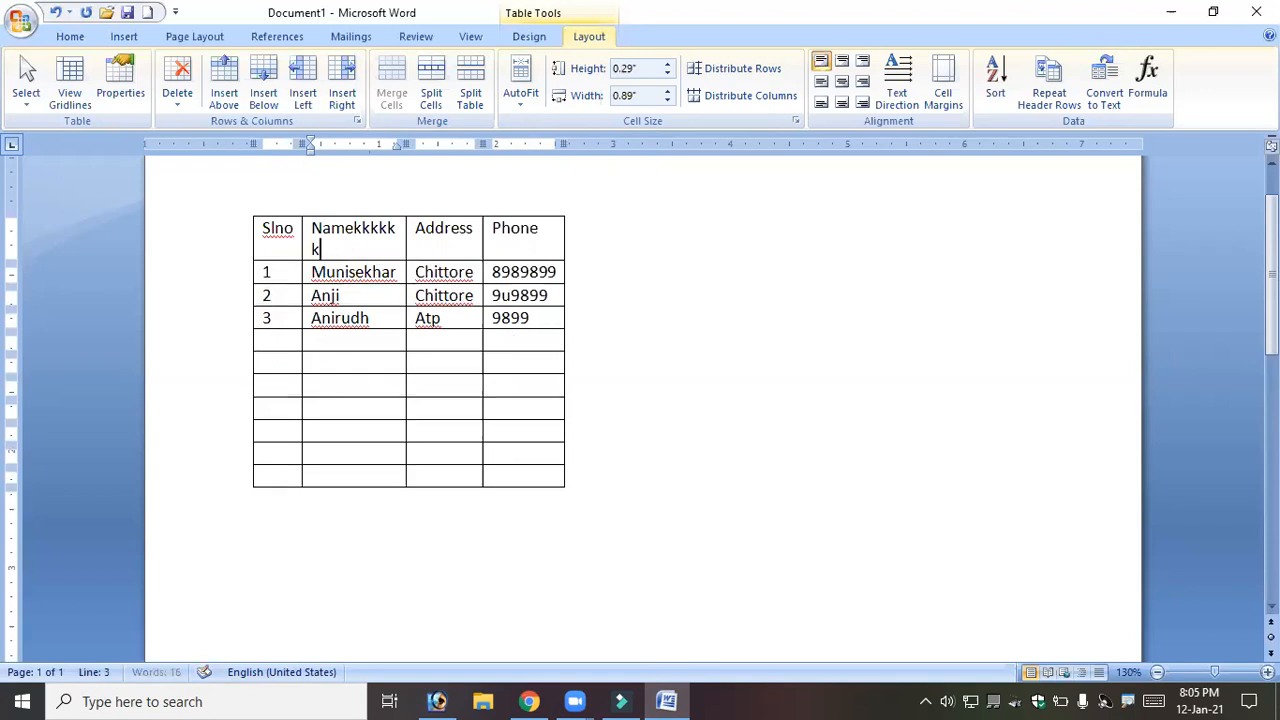
{"action": "key", "text": "BackSpace"}
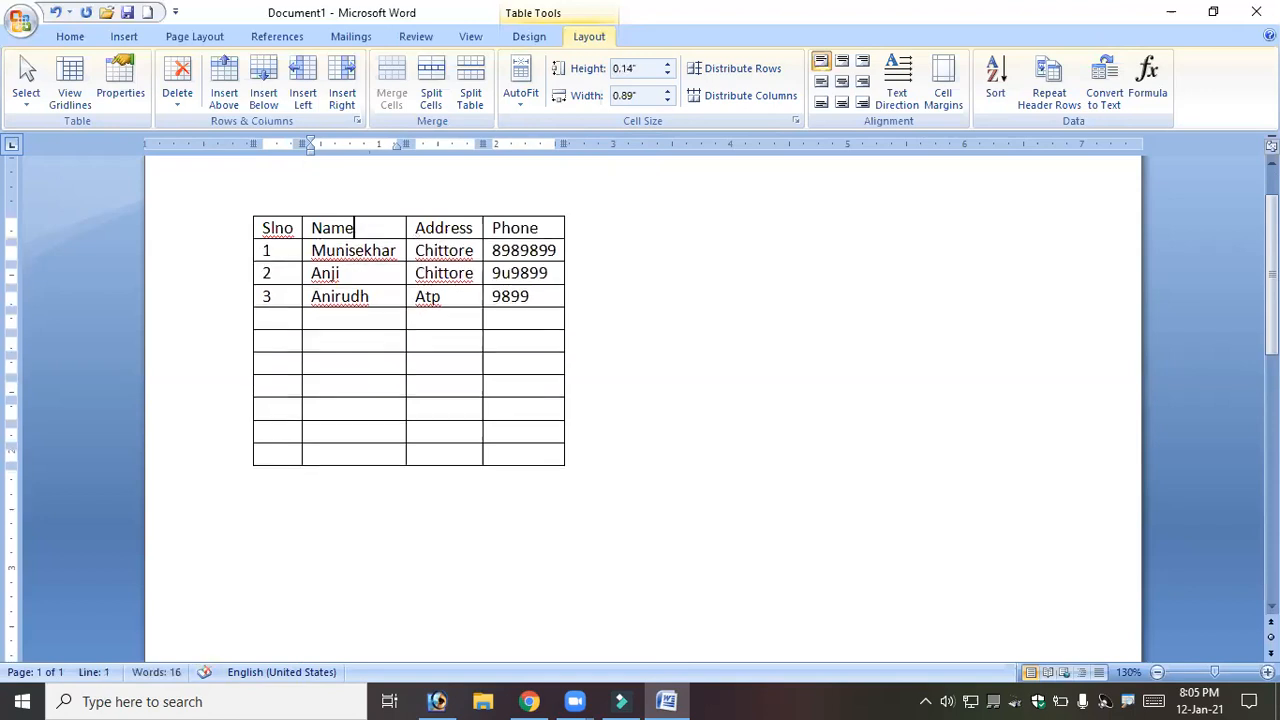
Add a blank line in the paragraph below the table.
{"action": "left_click", "coordinate": [523, 97]}
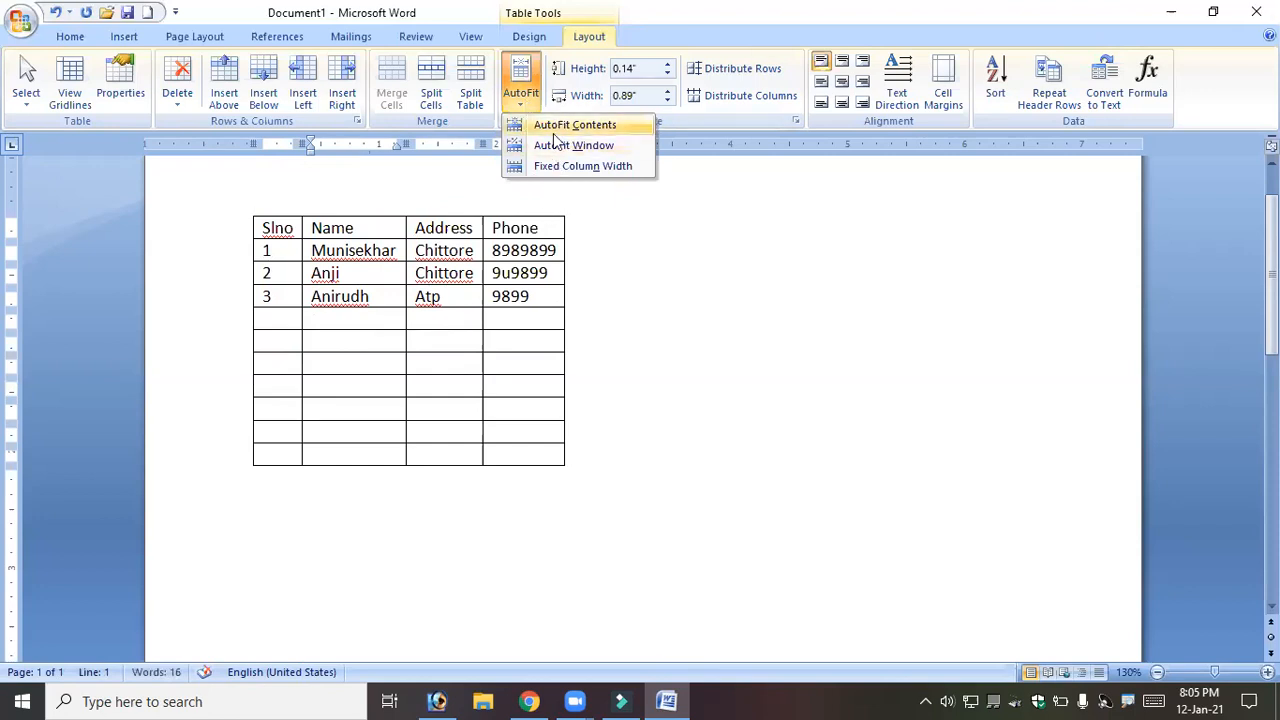
{"action": "left_click", "coordinate": [400, 499]}
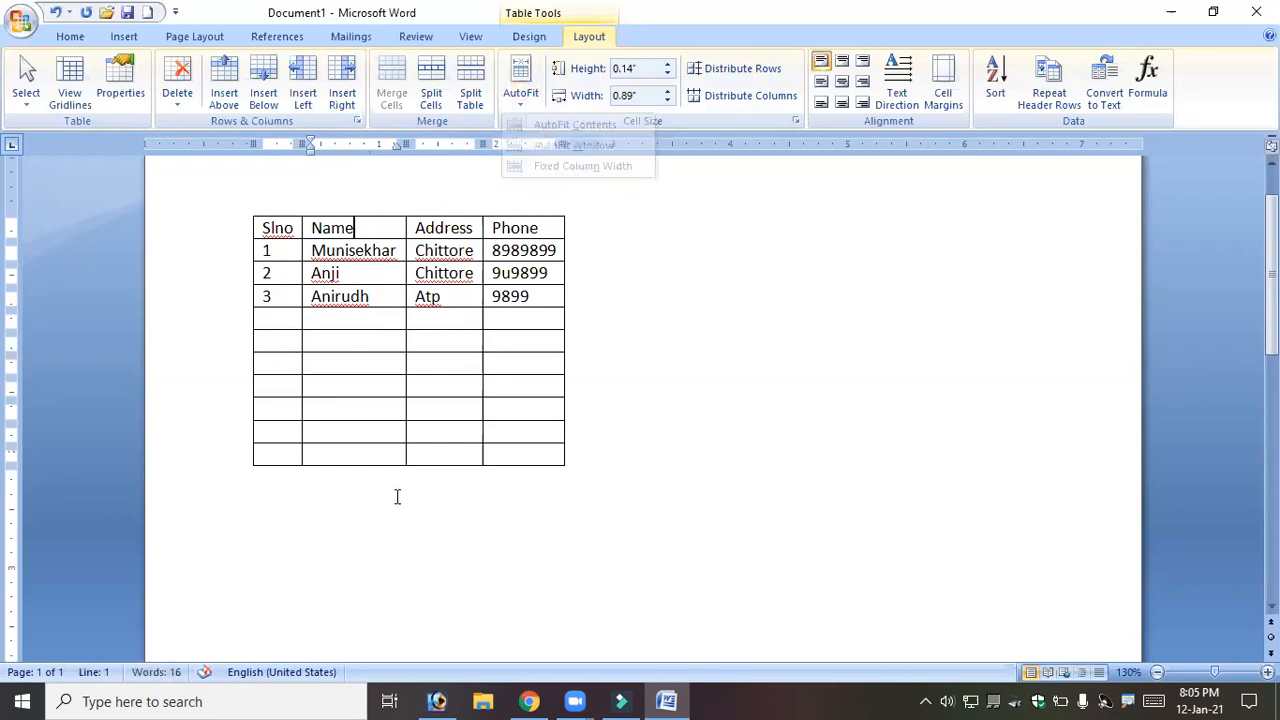
{"action": "left_click", "coordinate": [262, 487]}
{"action": "key", "text": "Return"}
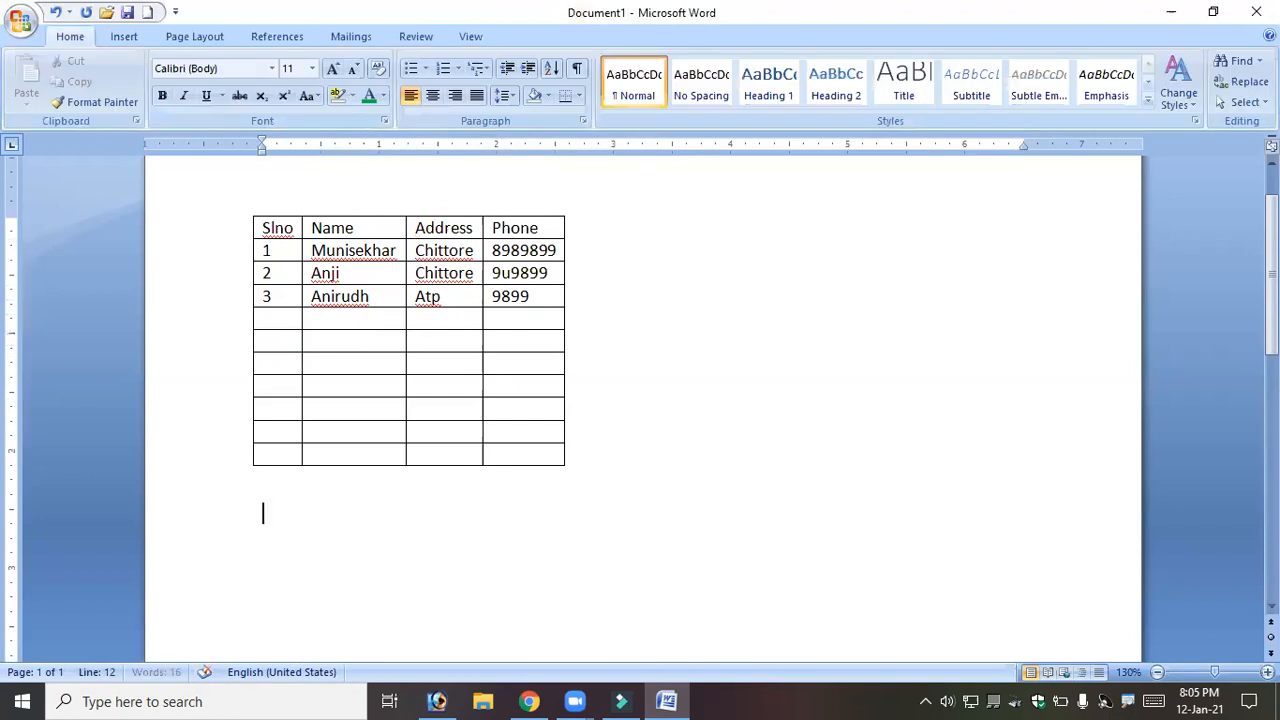
Insert a table with 5 columns, 2 rows and AutoFit to contents below the existing one, and undo the insertion.
{"action": "left_click", "coordinate": [122, 36]}
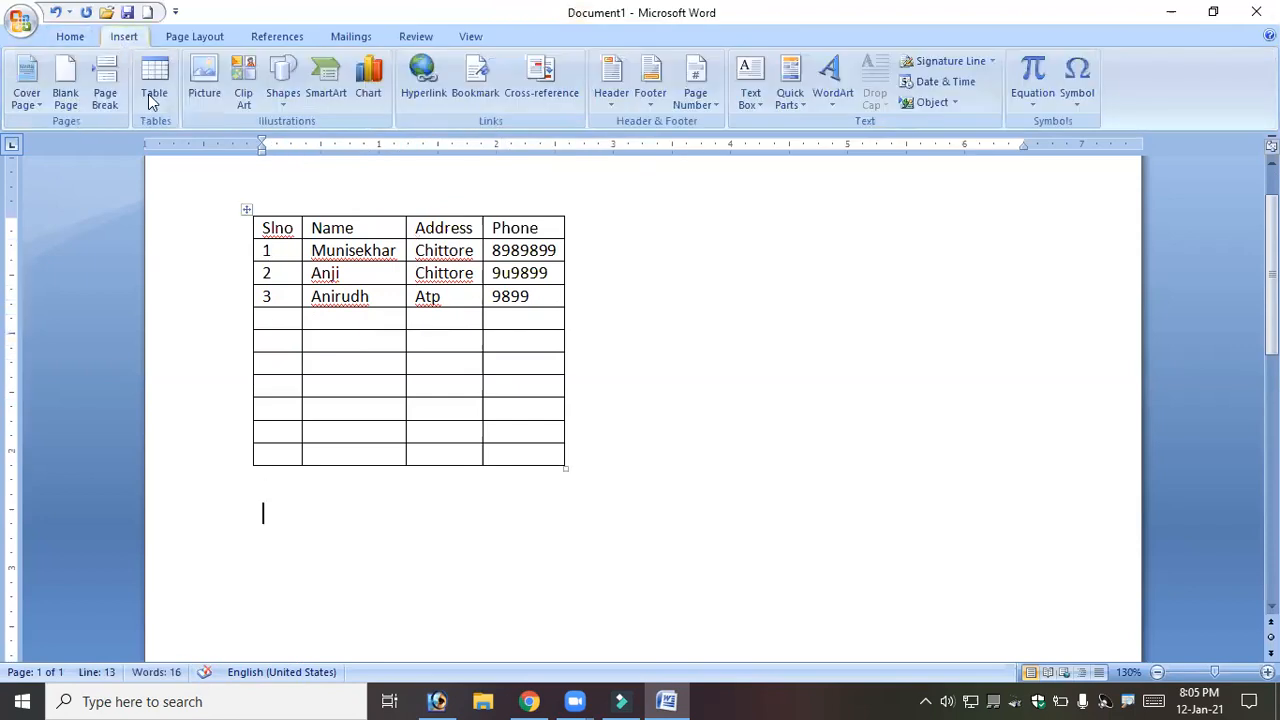
{"action": "left_click", "coordinate": [154, 98]}
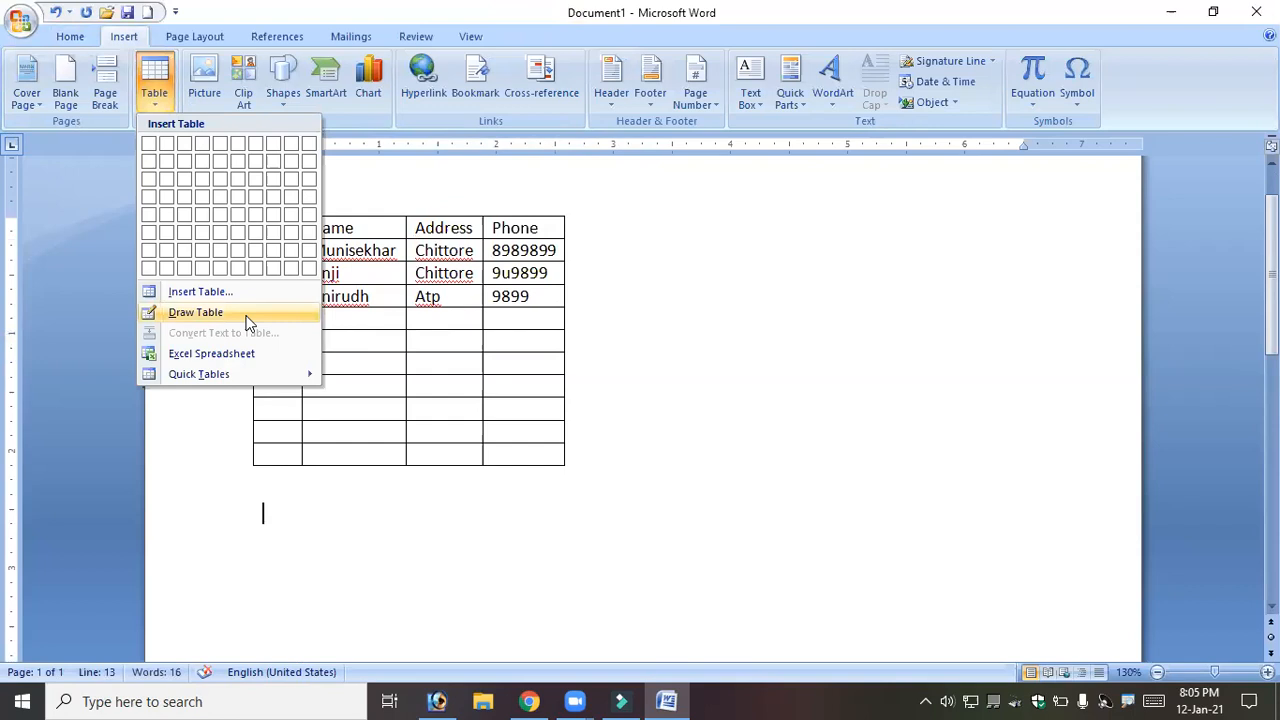
{"action": "left_click", "coordinate": [200, 292]}
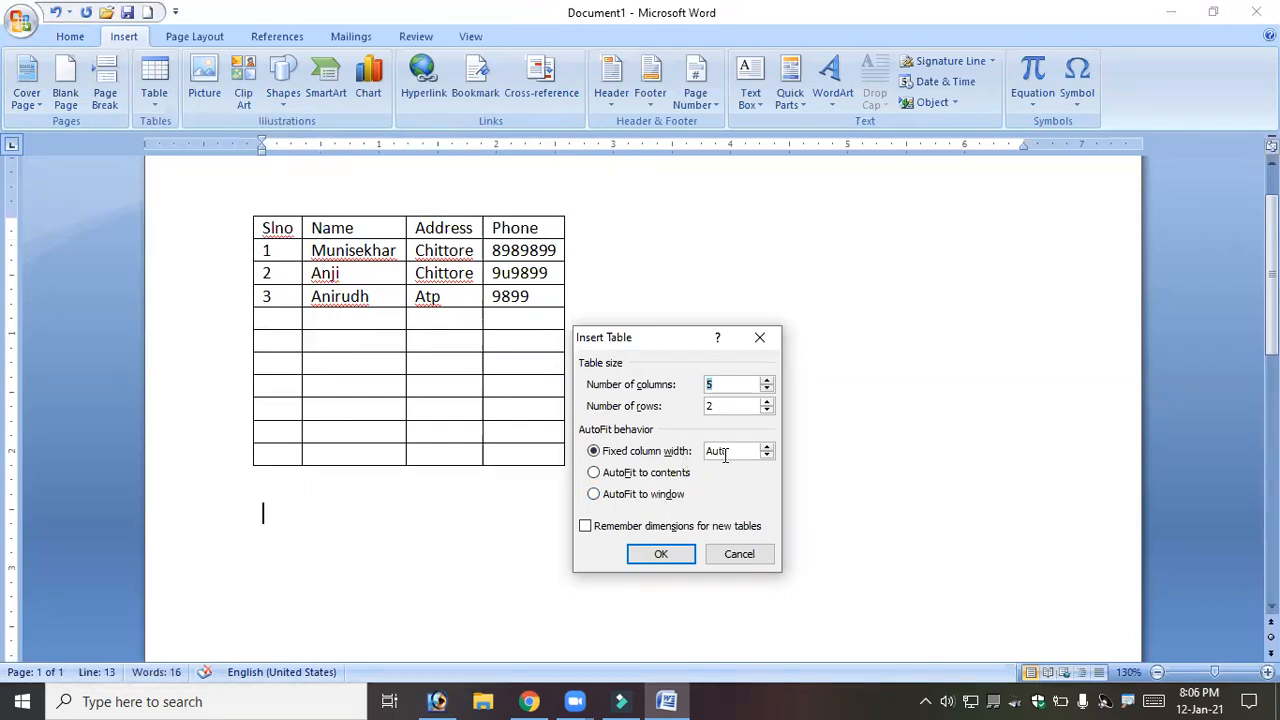
{"action": "left_click", "coordinate": [662, 479]}
{"action": "left_click", "coordinate": [663, 553]}
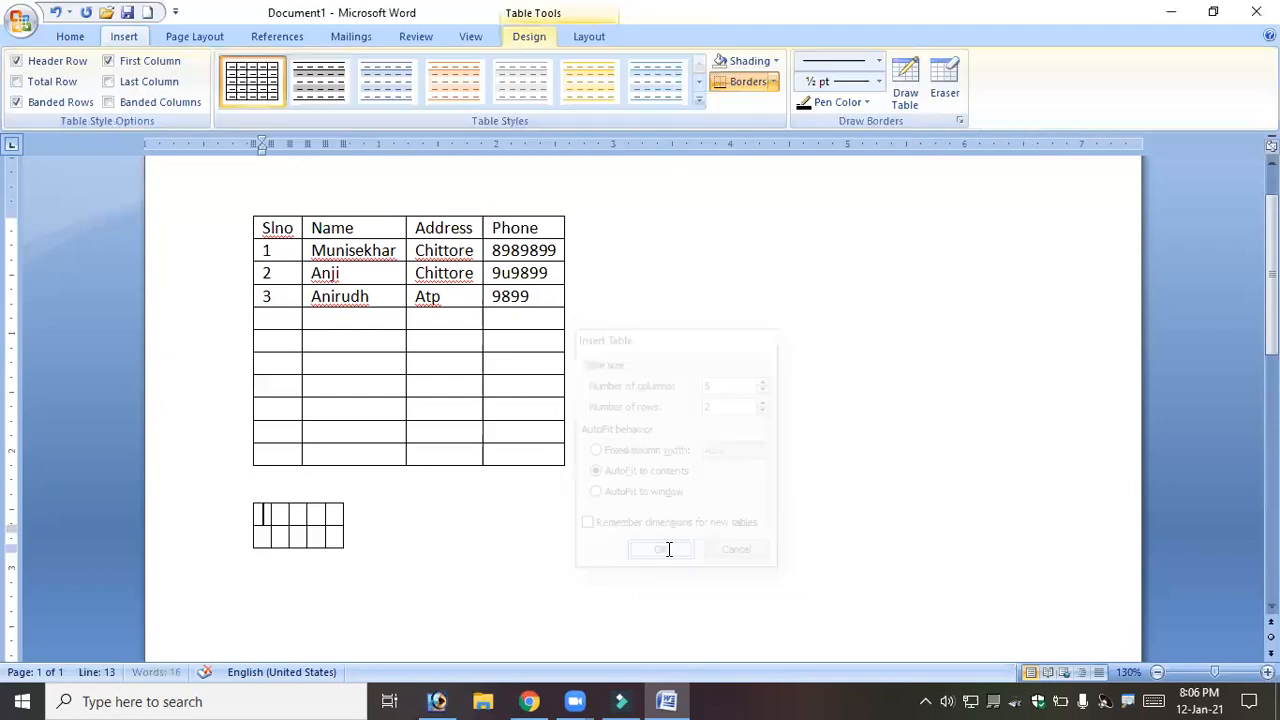
{"action": "key", "text": "ctrl+z"}
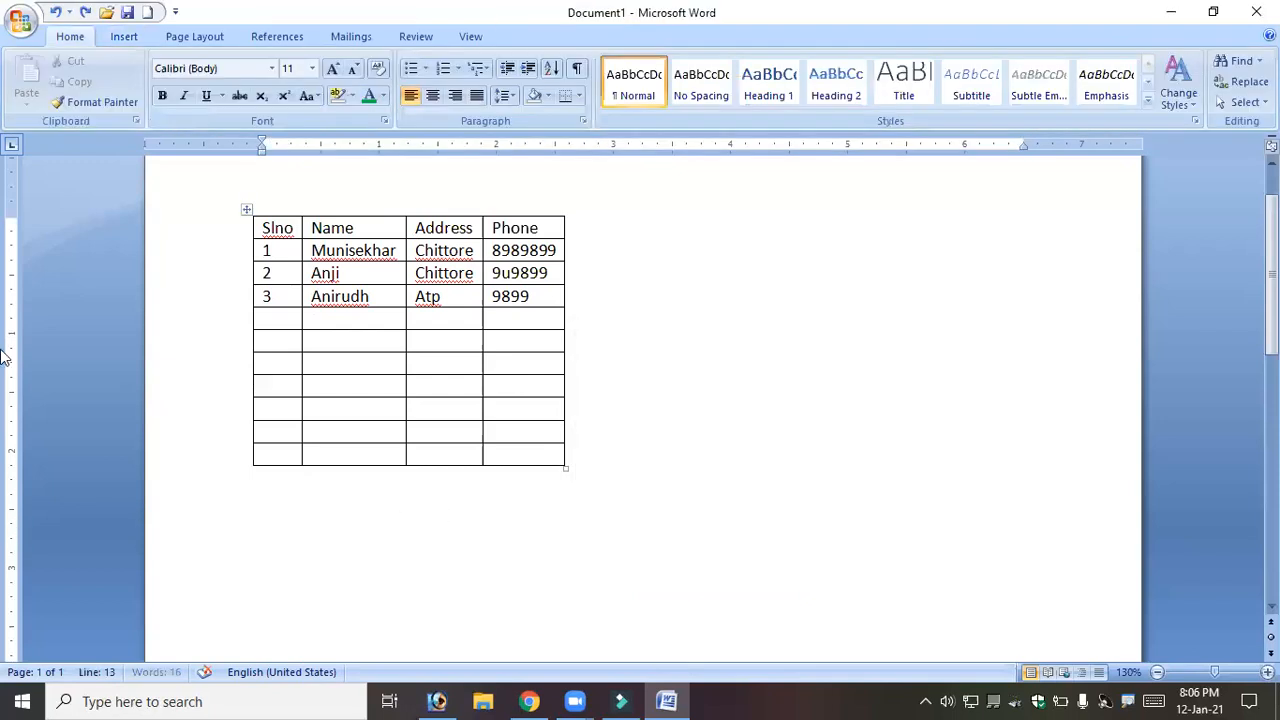
Insert a table with 5 columns, 2 rows and AutoFit to window below the existing one, and undo the insertion.
{"action": "left_click", "coordinate": [108, 37]}
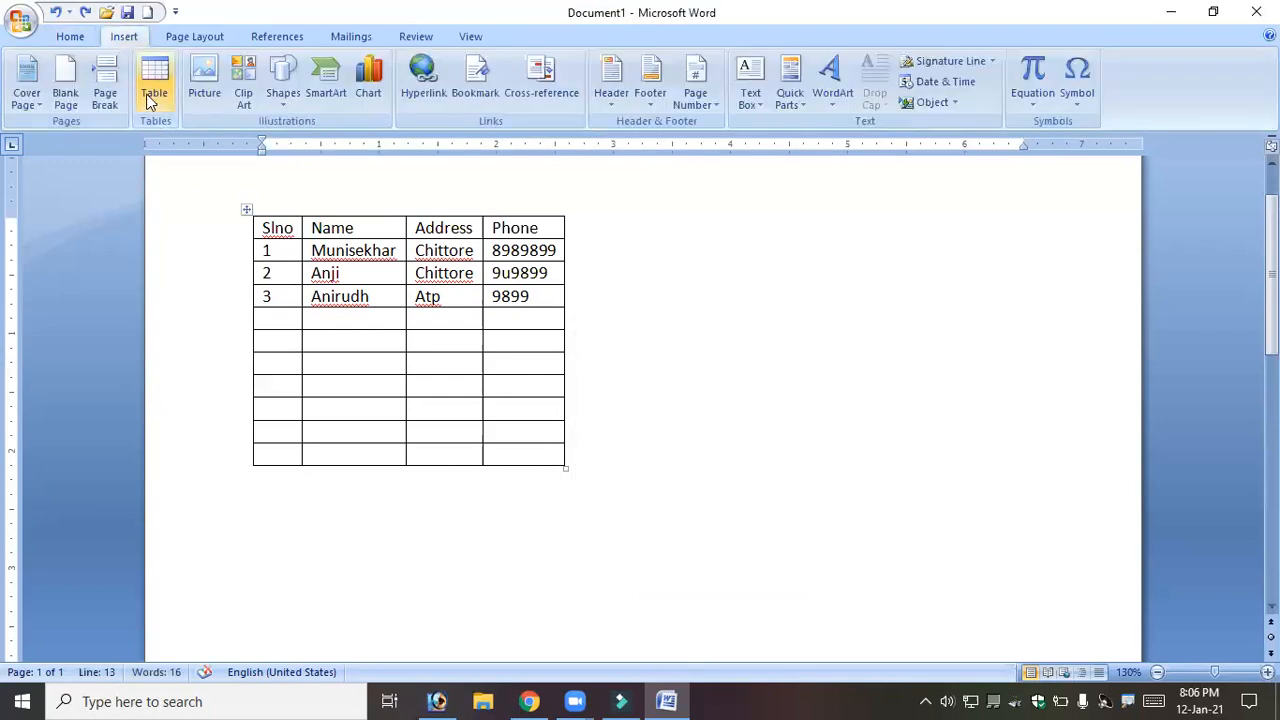
{"action": "left_click", "coordinate": [160, 105]}
{"action": "left_click", "coordinate": [221, 285]}
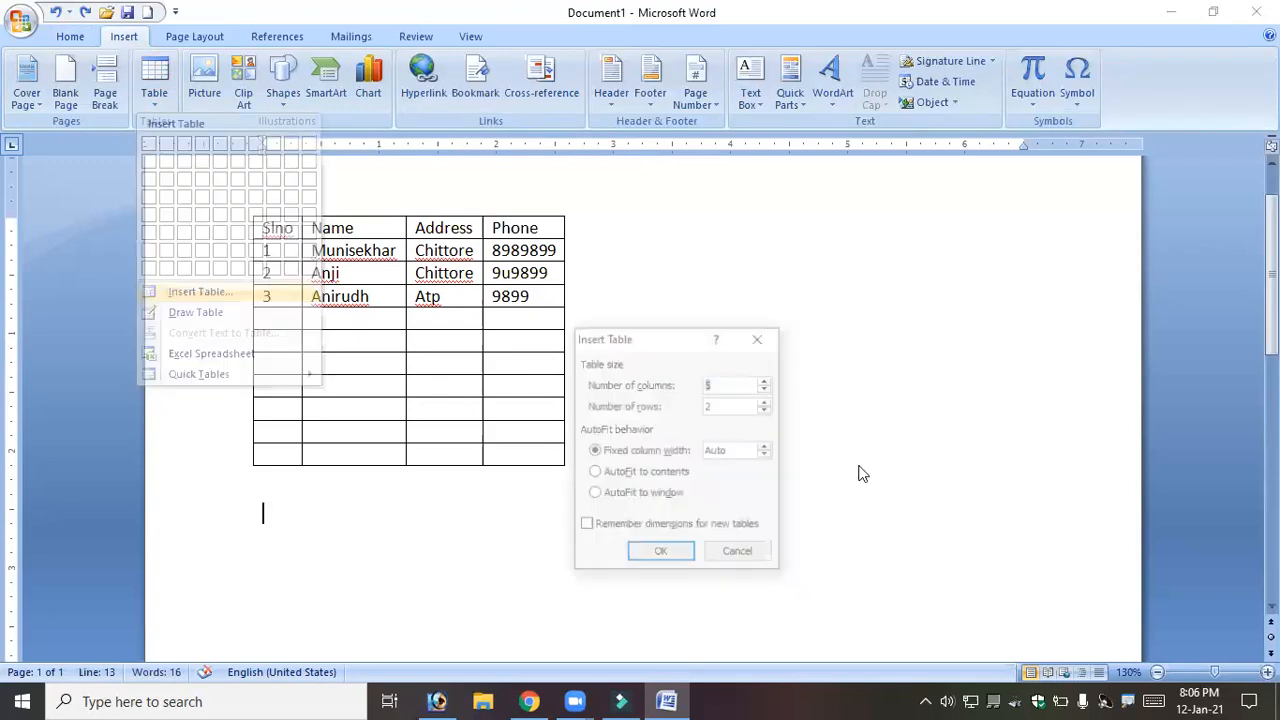
{"action": "left_click", "coordinate": [680, 494]}
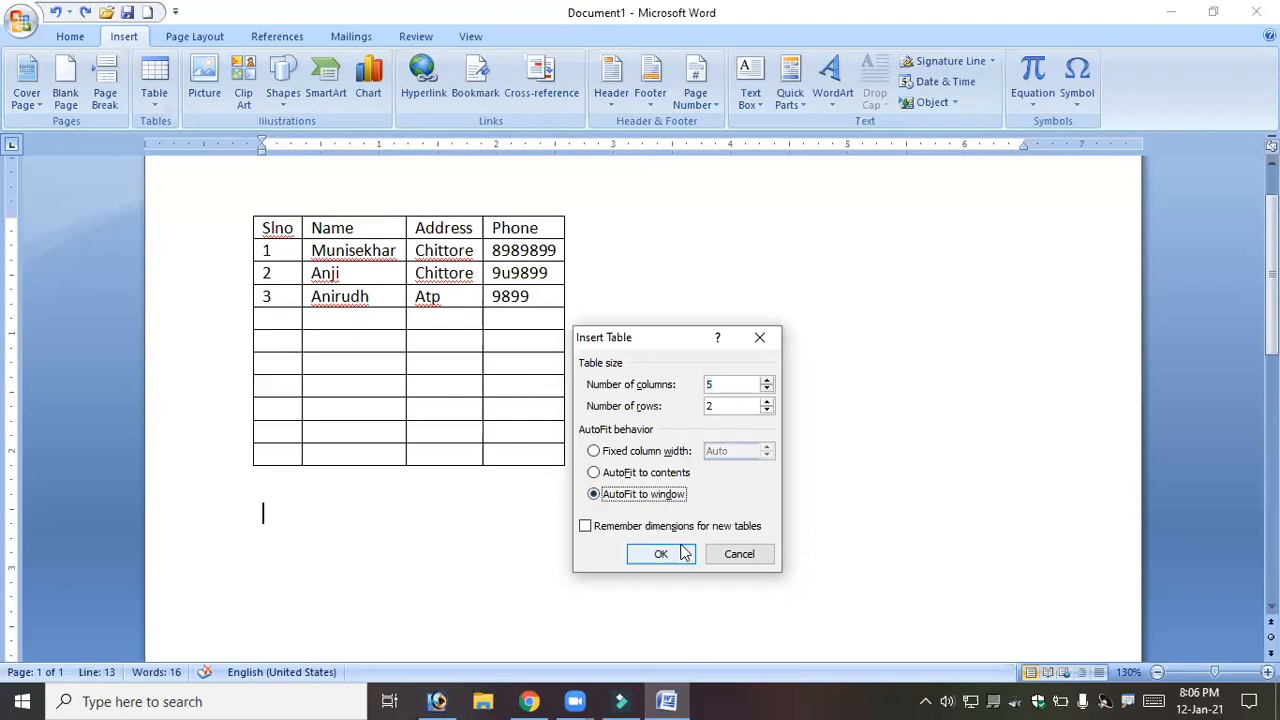
{"action": "left_click", "coordinate": [661, 553]}
{"action": "key", "text": "ctrl+z"}
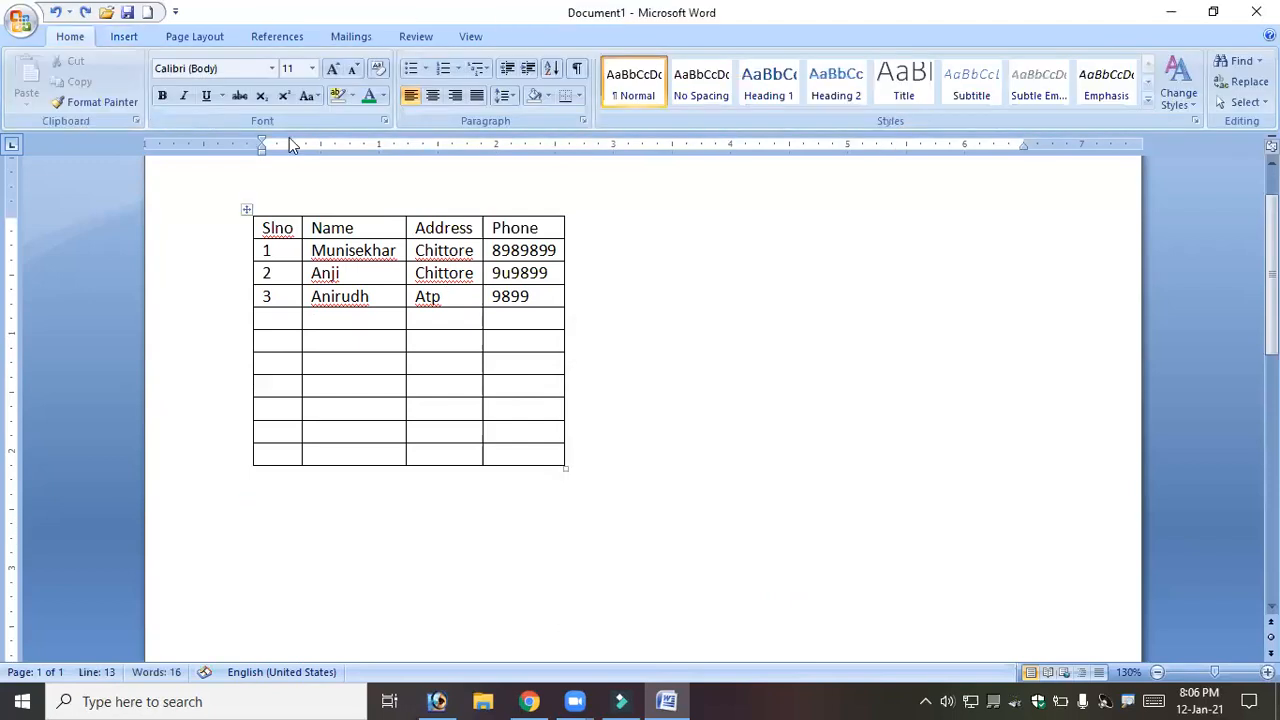
Insert a table with 5 columns, 2 rows and a fixed column width of 0.4", and undo the insertion.
{"action": "left_click", "coordinate": [137, 34]}
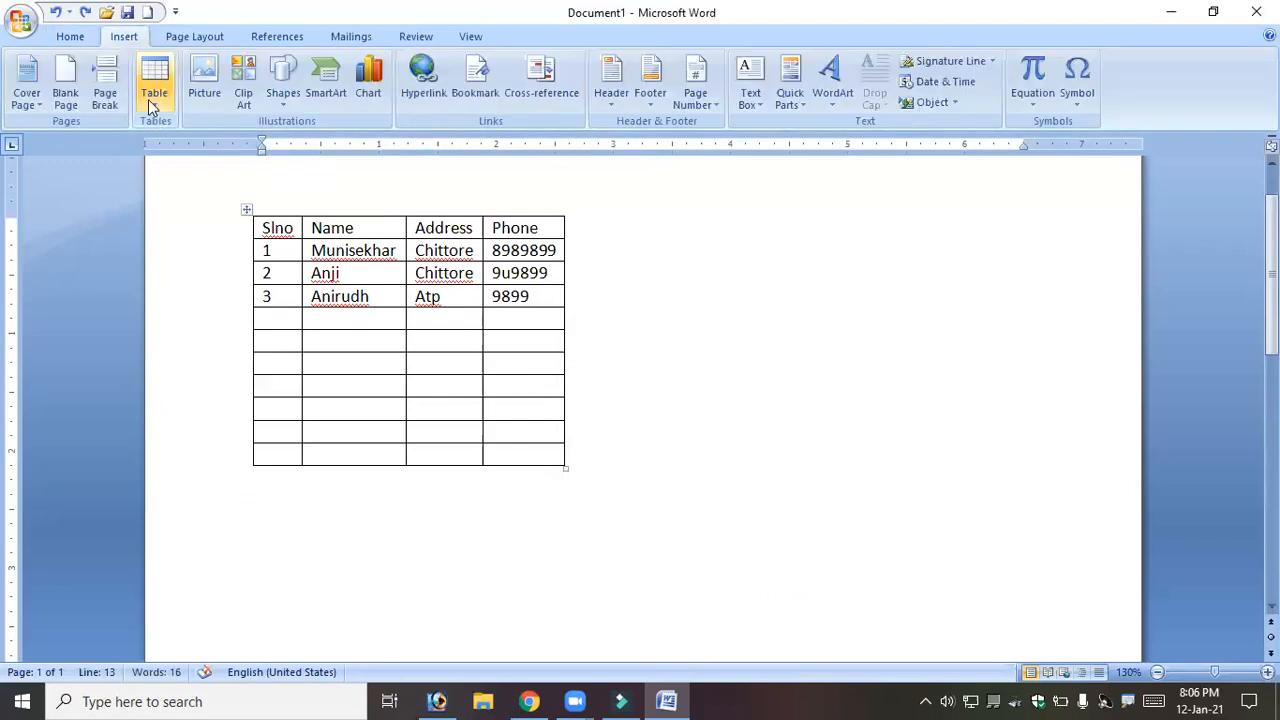
{"action": "left_click", "coordinate": [155, 104]}
{"action": "left_click", "coordinate": [225, 291]}
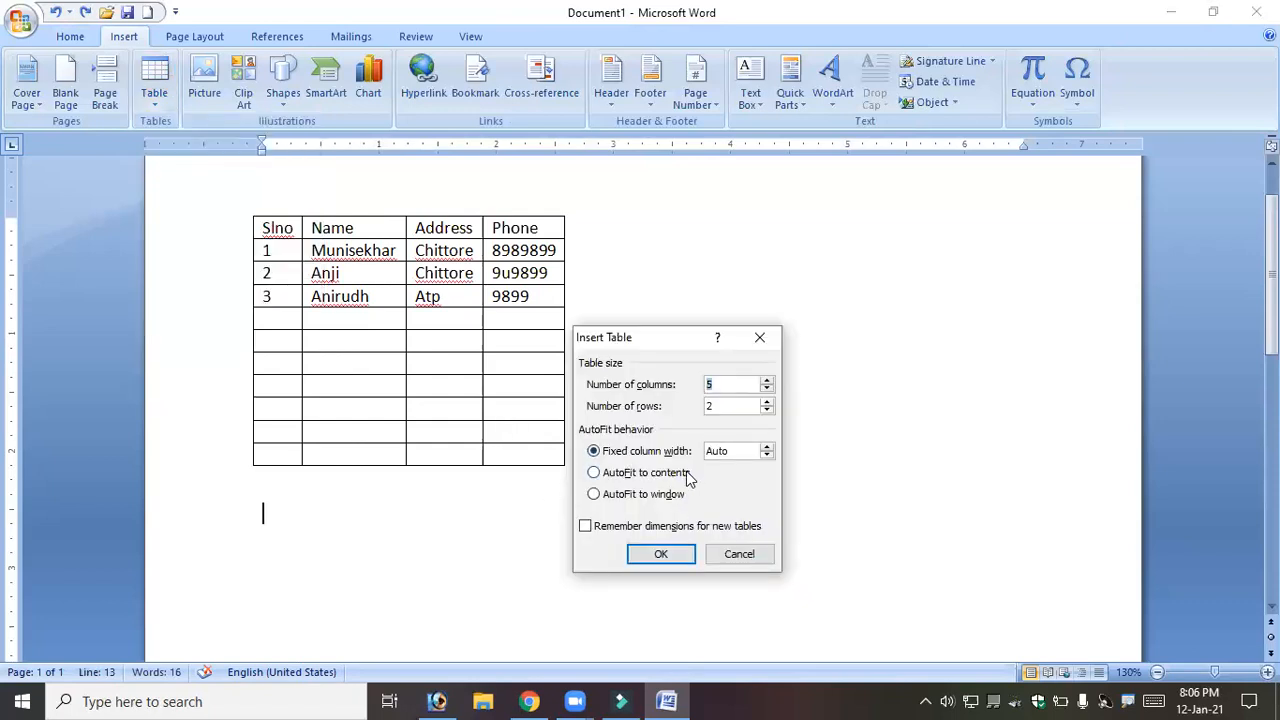
{"action": "left_click", "coordinate": [767, 447]}
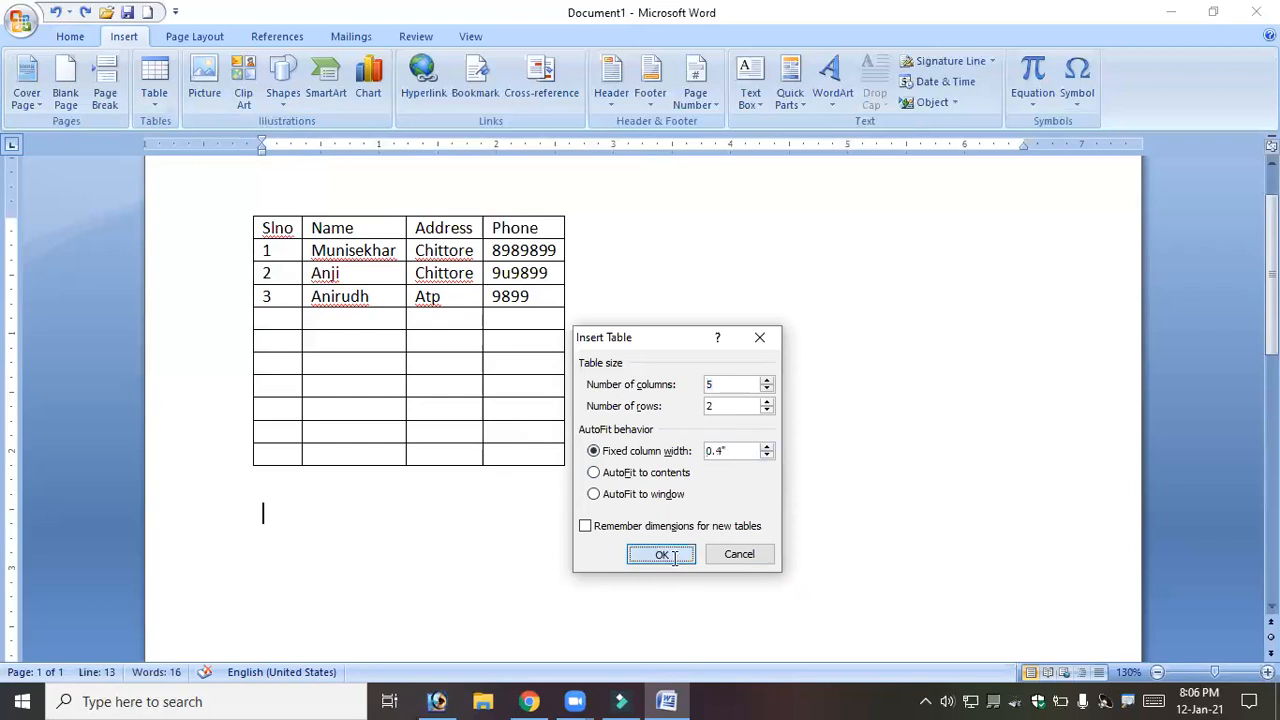
{"action": "left_click", "coordinate": [660, 553]}
{"action": "key", "text": "ctrl+z"}
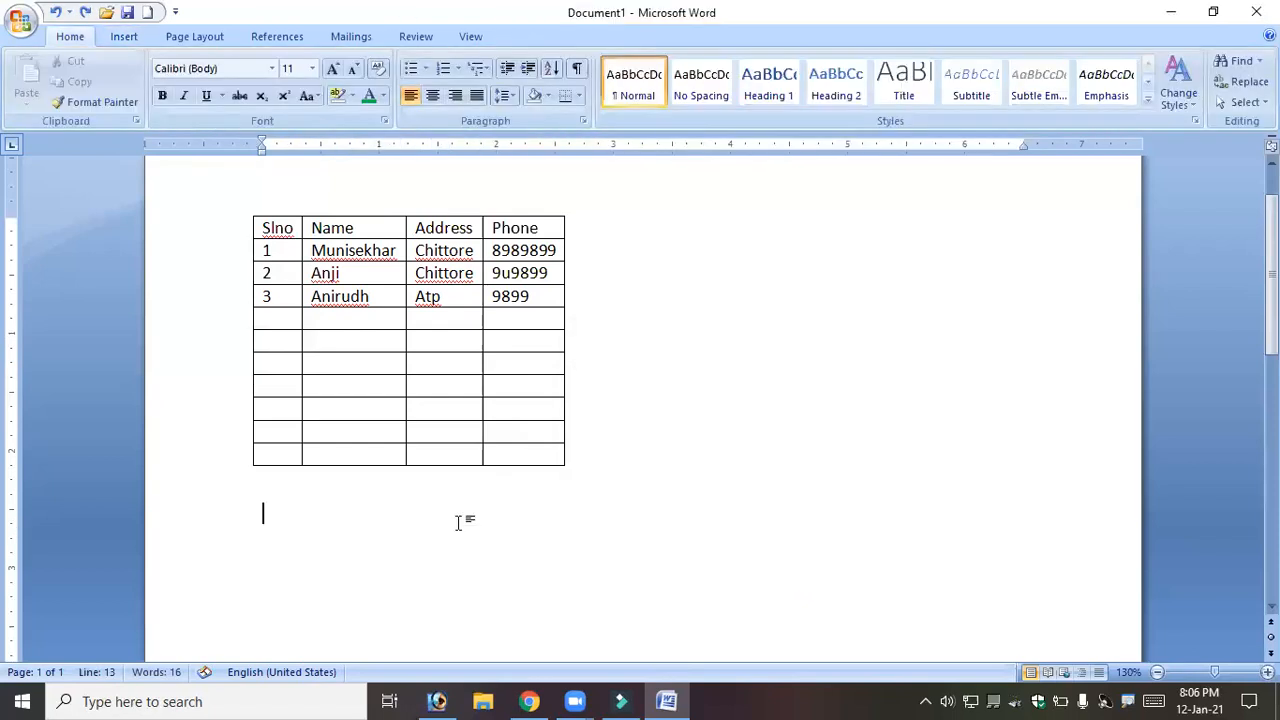
{"action": "left_click", "coordinate": [123, 36]}
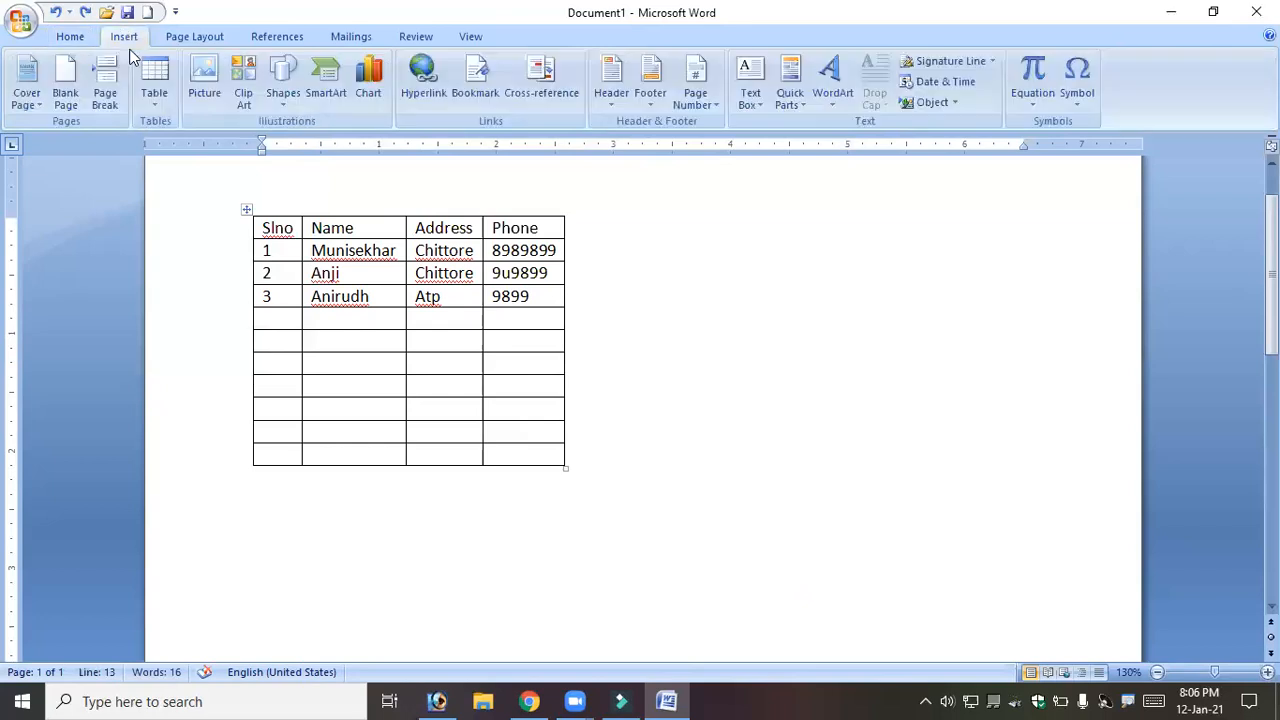
{"action": "left_click", "coordinate": [154, 88]}
{"action": "left_click", "coordinate": [257, 300]}
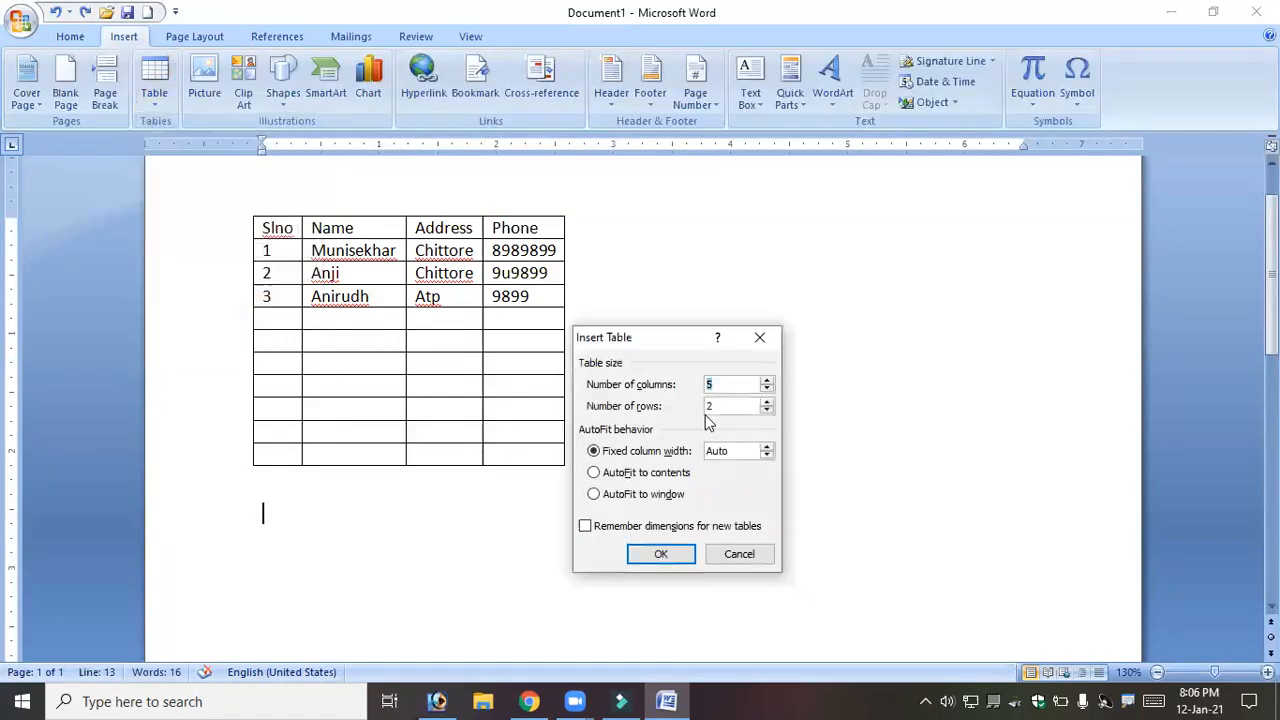
{"action": "left_click", "coordinate": [425, 350]}
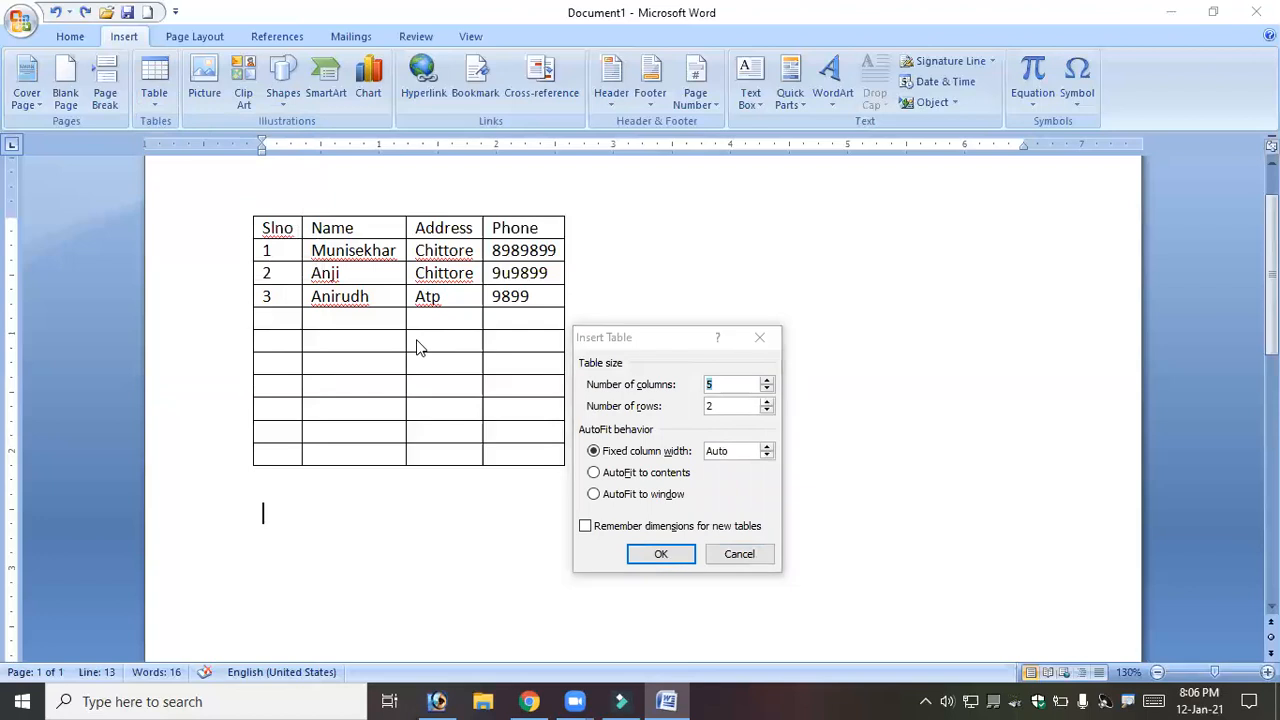
{"action": "left_click", "coordinate": [739, 554]}
Leave the table insertion unfinished and set the row height of the whole existing table to 0.2".
{"action": "left_click", "coordinate": [352, 344]}
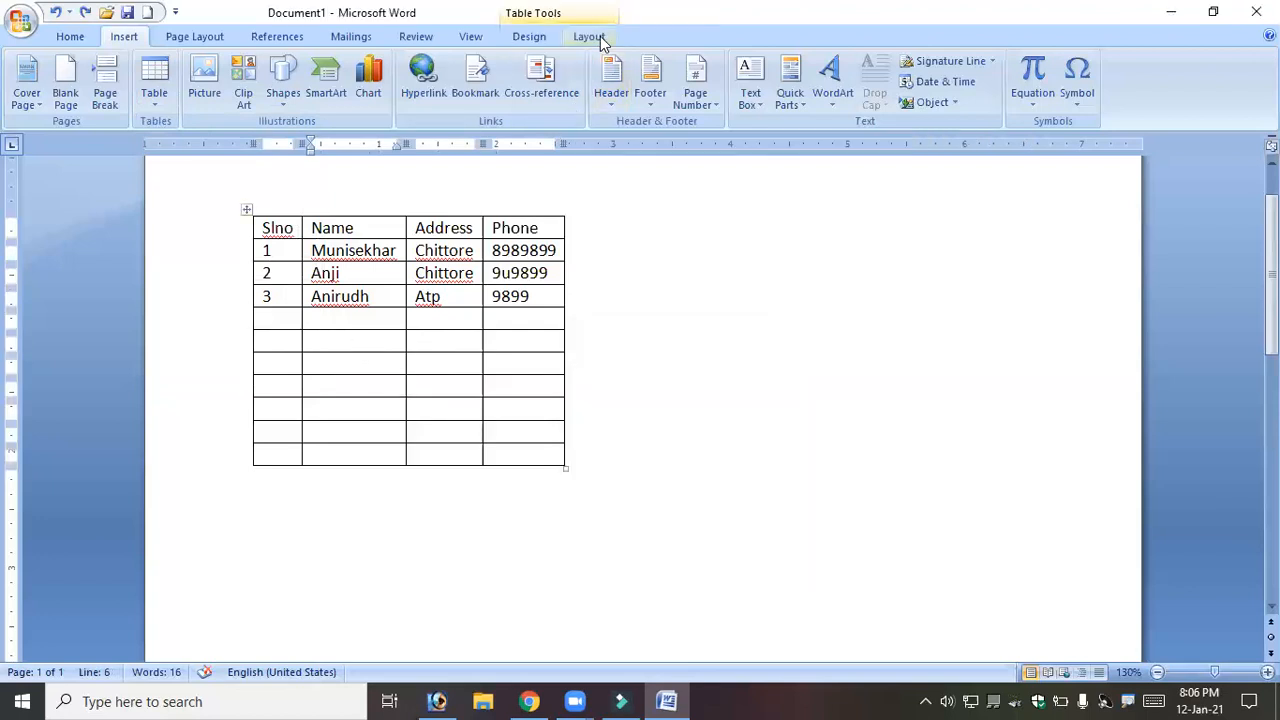
{"action": "left_click", "coordinate": [598, 37]}
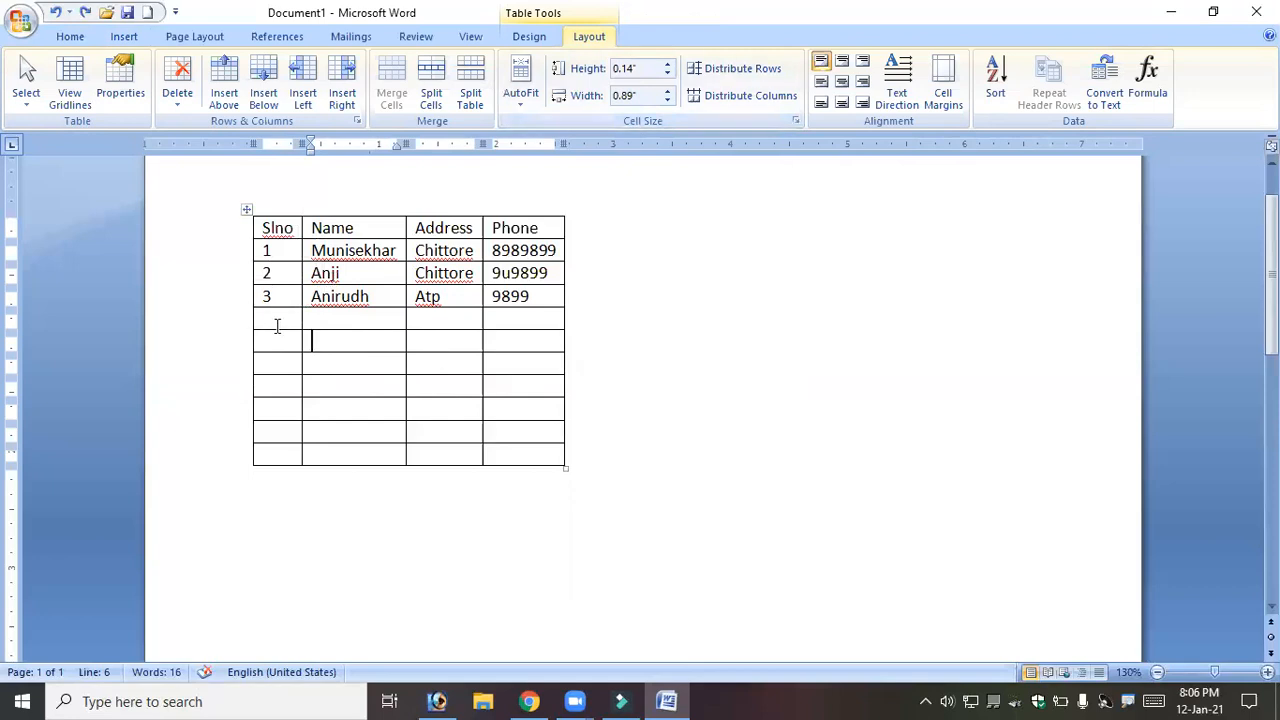
{"action": "left_click", "coordinate": [247, 213]}
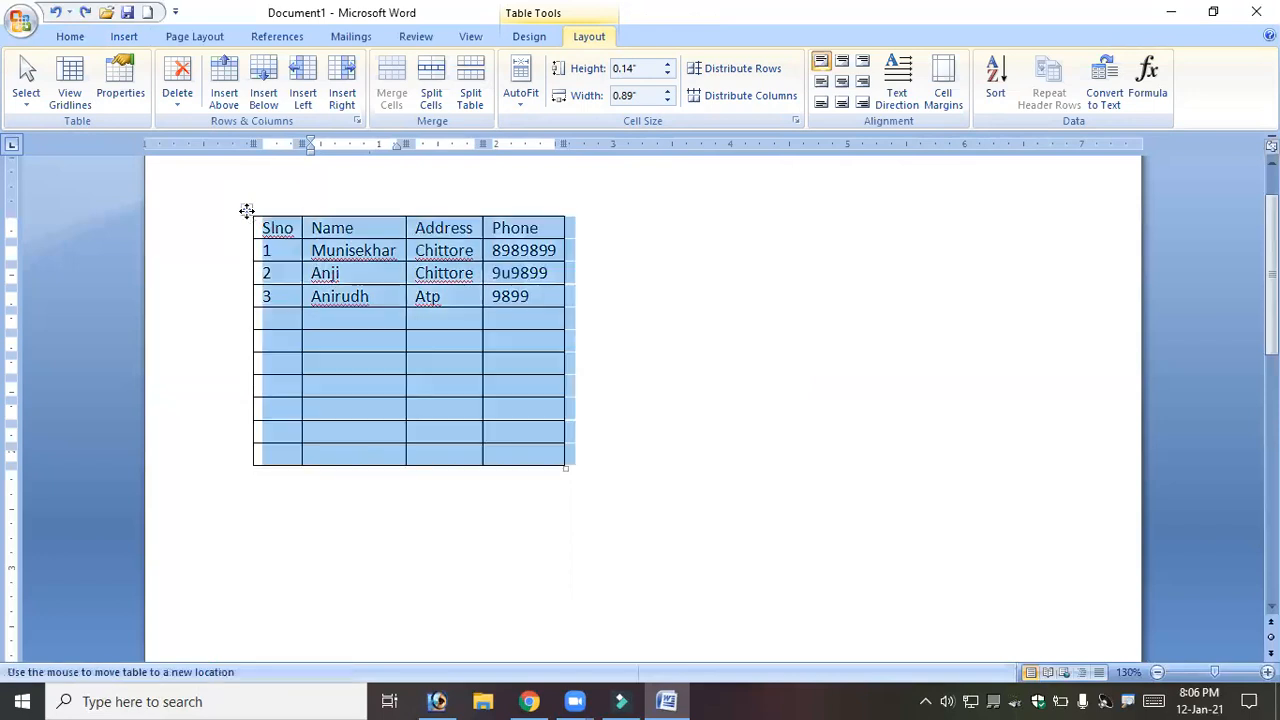
{"action": "left_click", "coordinate": [667, 64]}
{"action": "left_click", "coordinate": [667, 64]}
{"action": "left_click", "coordinate": [667, 65]}
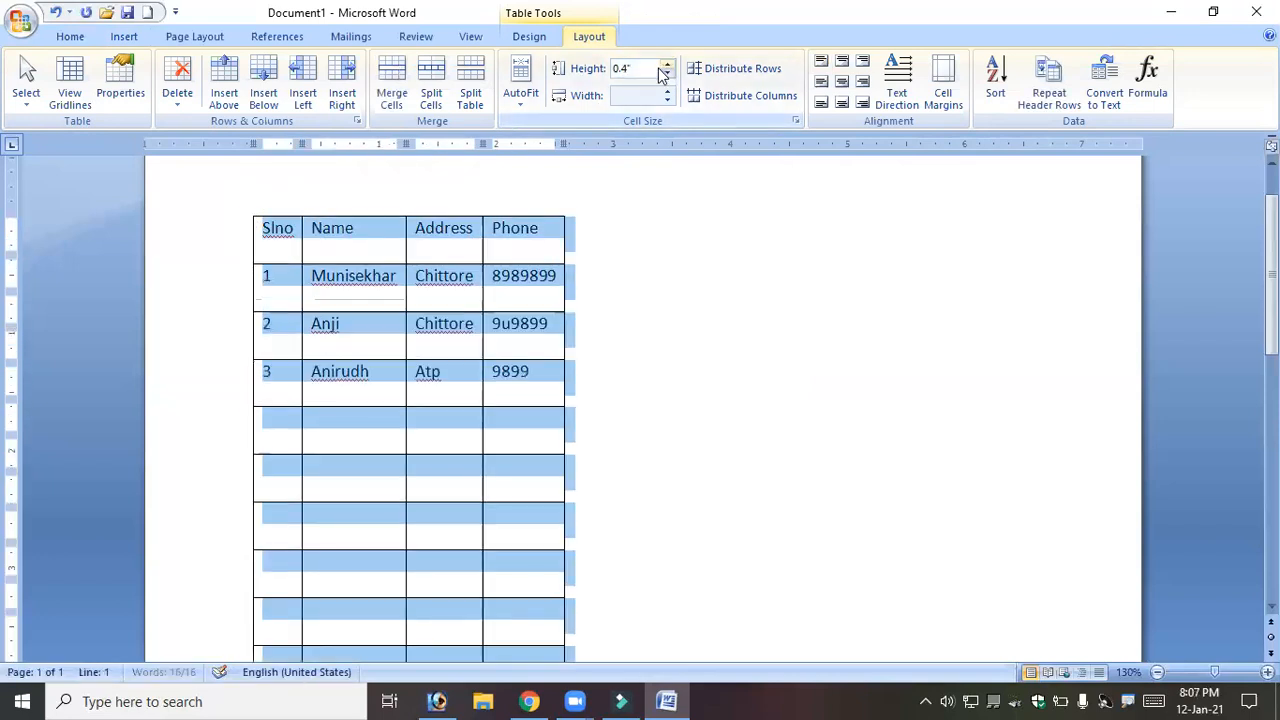
{"action": "left_click", "coordinate": [667, 75]}
{"action": "left_click", "coordinate": [667, 76]}
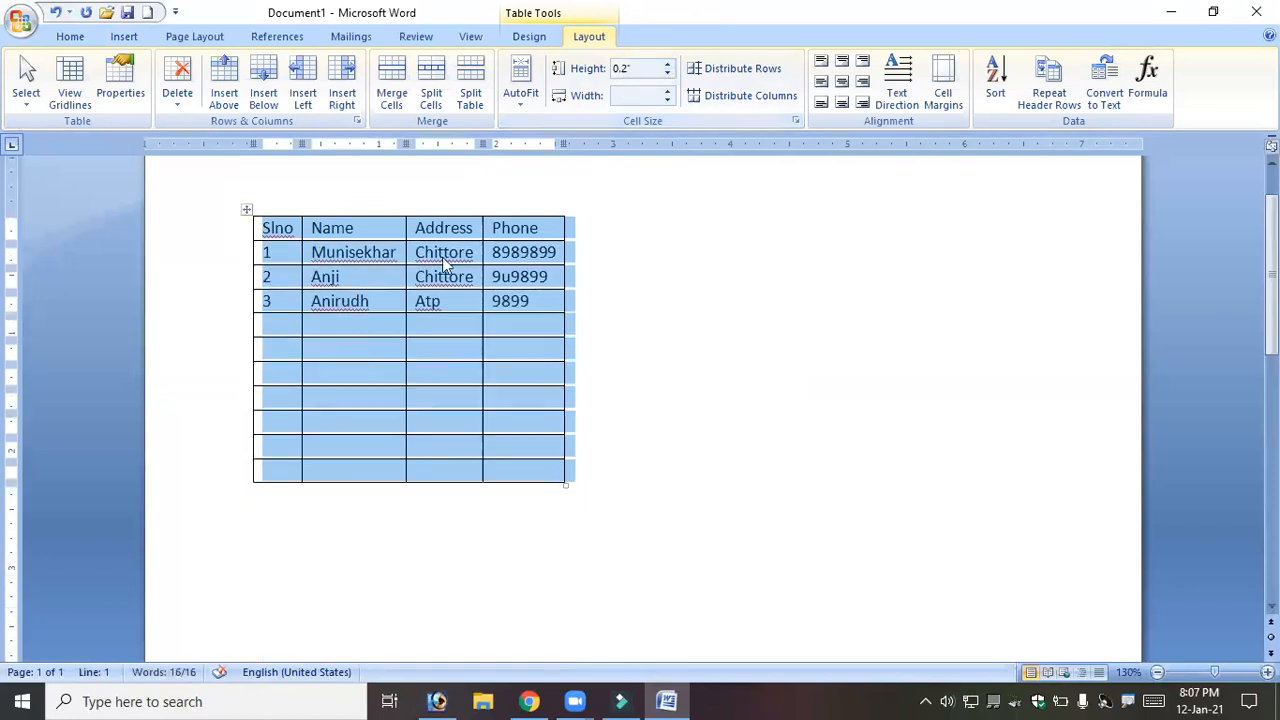
Try wider and narrower column widths for the whole table, and set them to 1.1".
{"action": "left_click", "coordinate": [671, 91]}
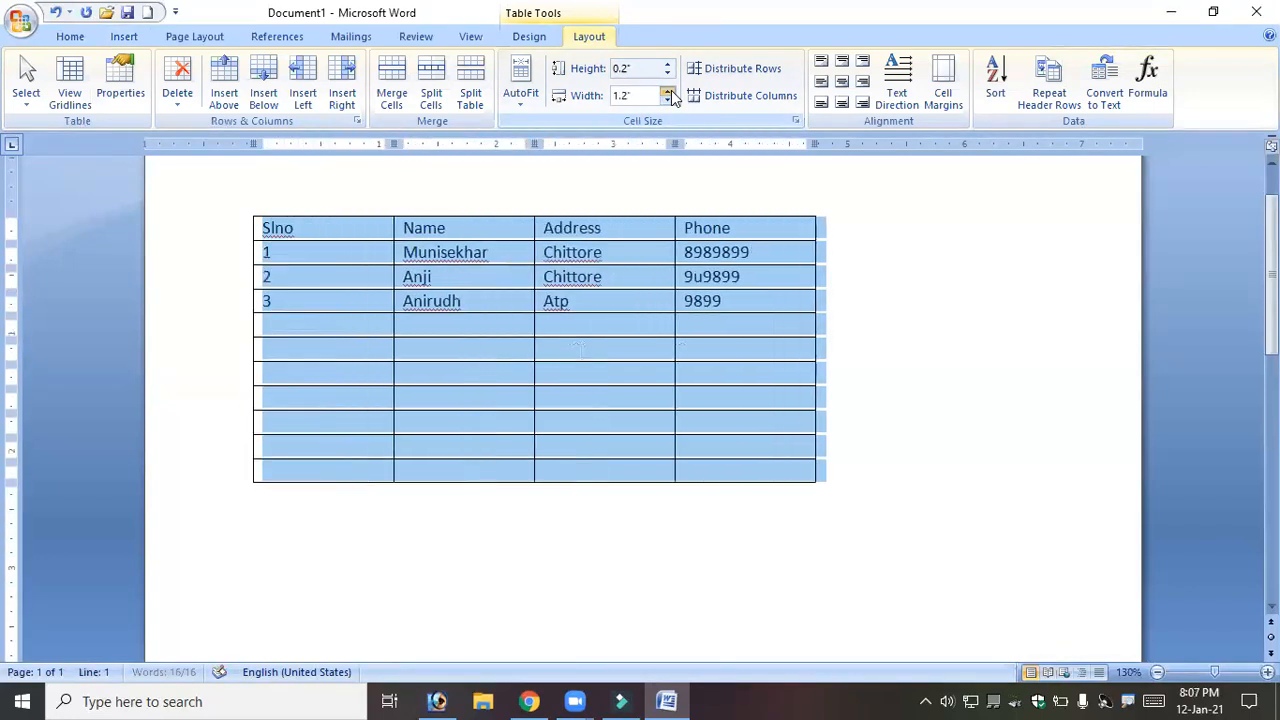
{"action": "left_click", "coordinate": [662, 101]}
{"action": "left_click_drag", "start_coordinate": [660, 101], "coordinate": [660, 101]}
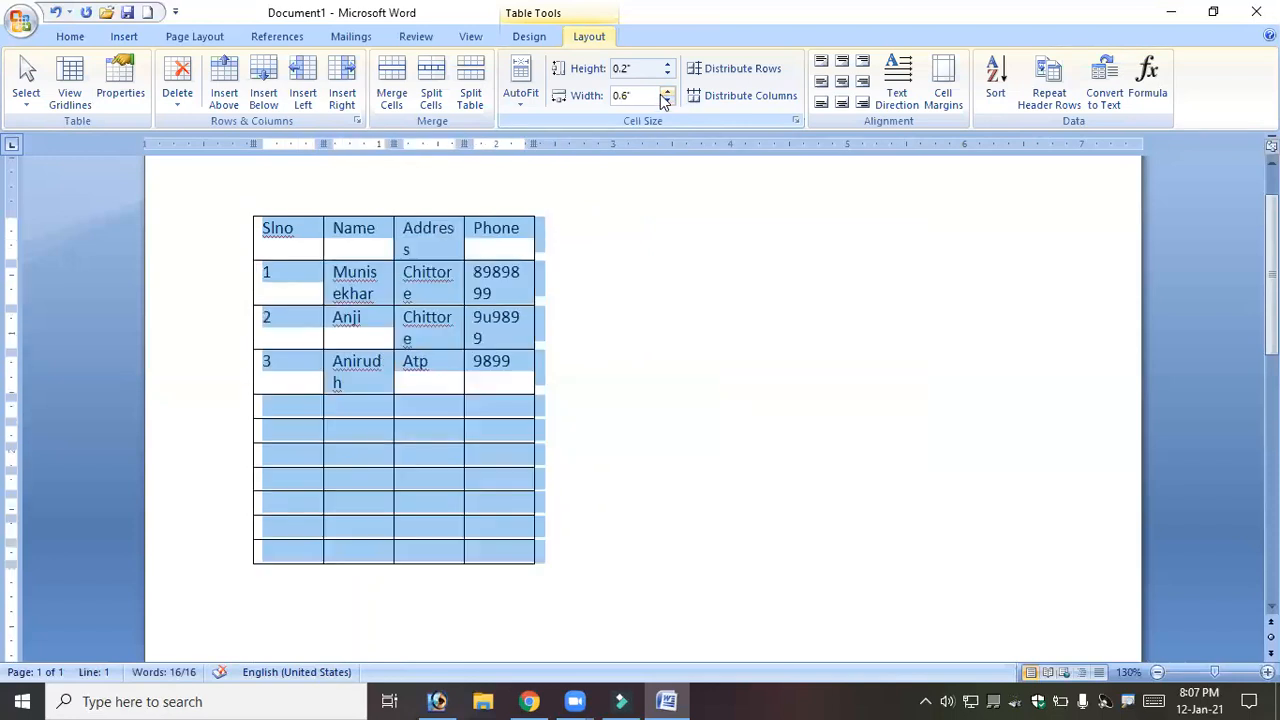
{"action": "left_click", "coordinate": [662, 94]}
{"action": "left_click", "coordinate": [662, 94]}
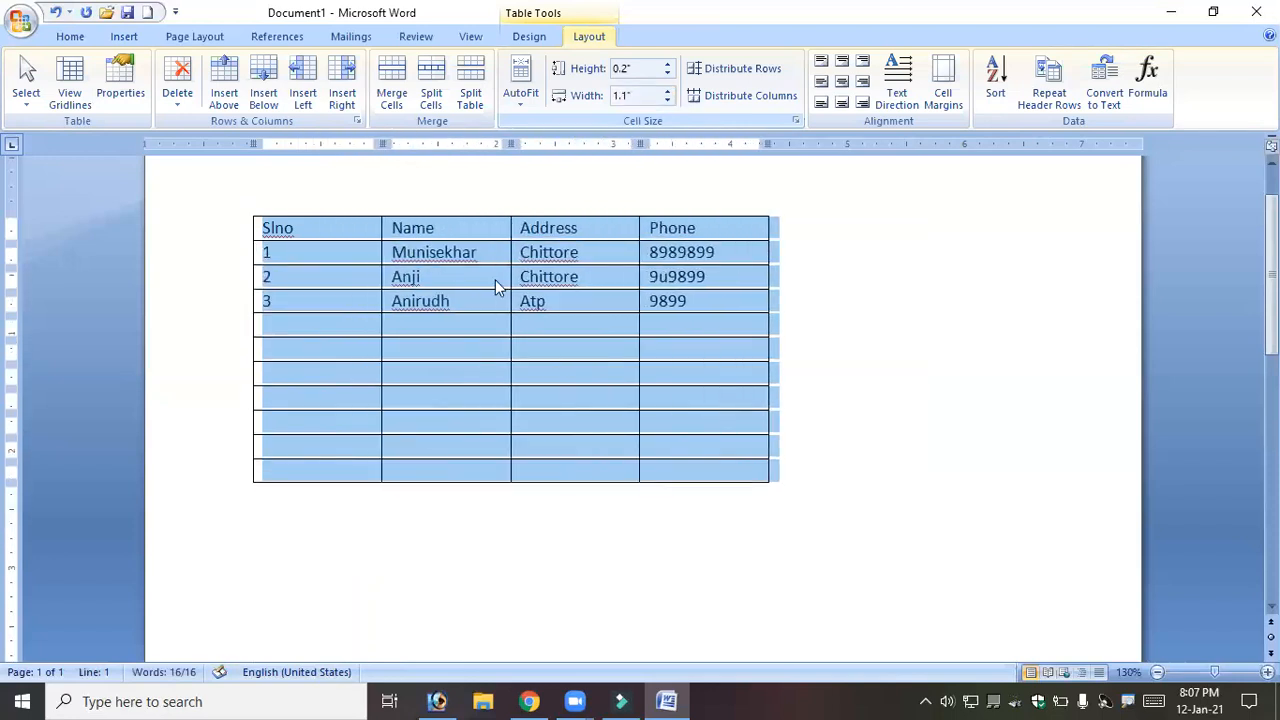
{"action": "left_click", "coordinate": [451, 300]}
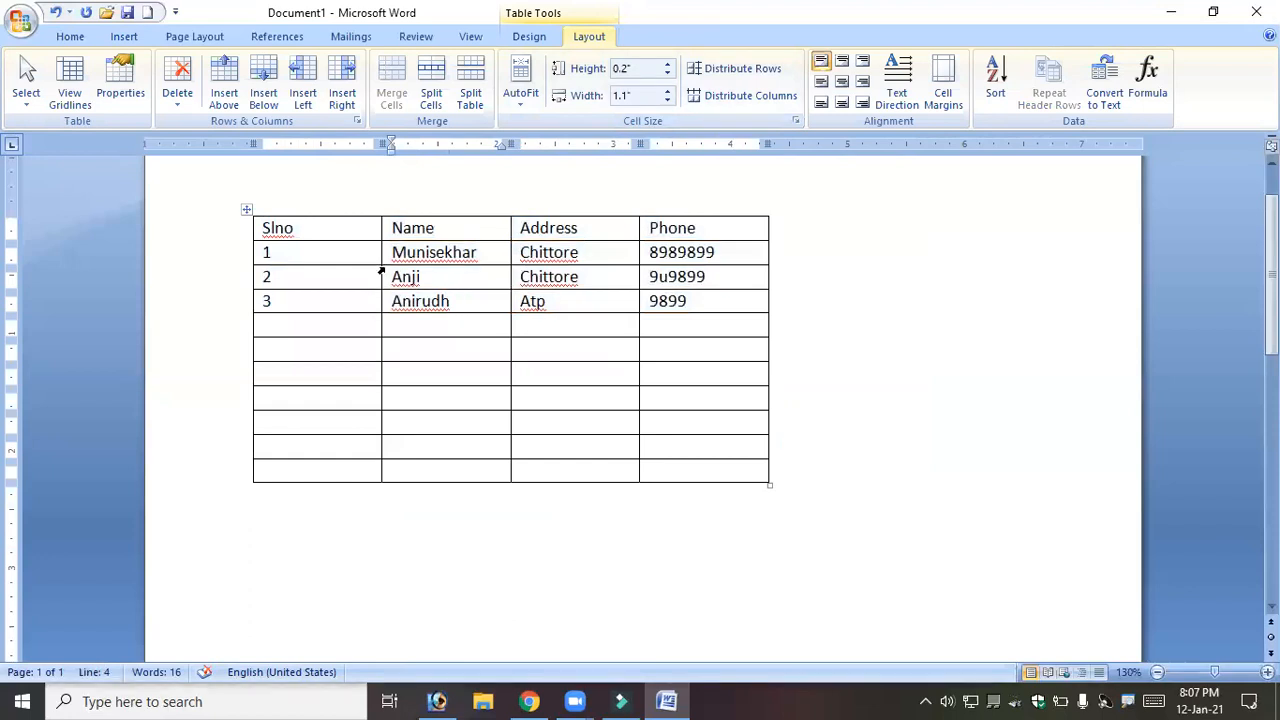
Narrow the Slno column so the Name column is 1.56" wide, and enlarge the second record row to 0.7" and the two rows below it.
{"action": "left_click_drag", "start_coordinate": [381, 235], "coordinate": [328, 253]}
{"action": "left_click_drag", "start_coordinate": [452, 290], "coordinate": [448, 347]}
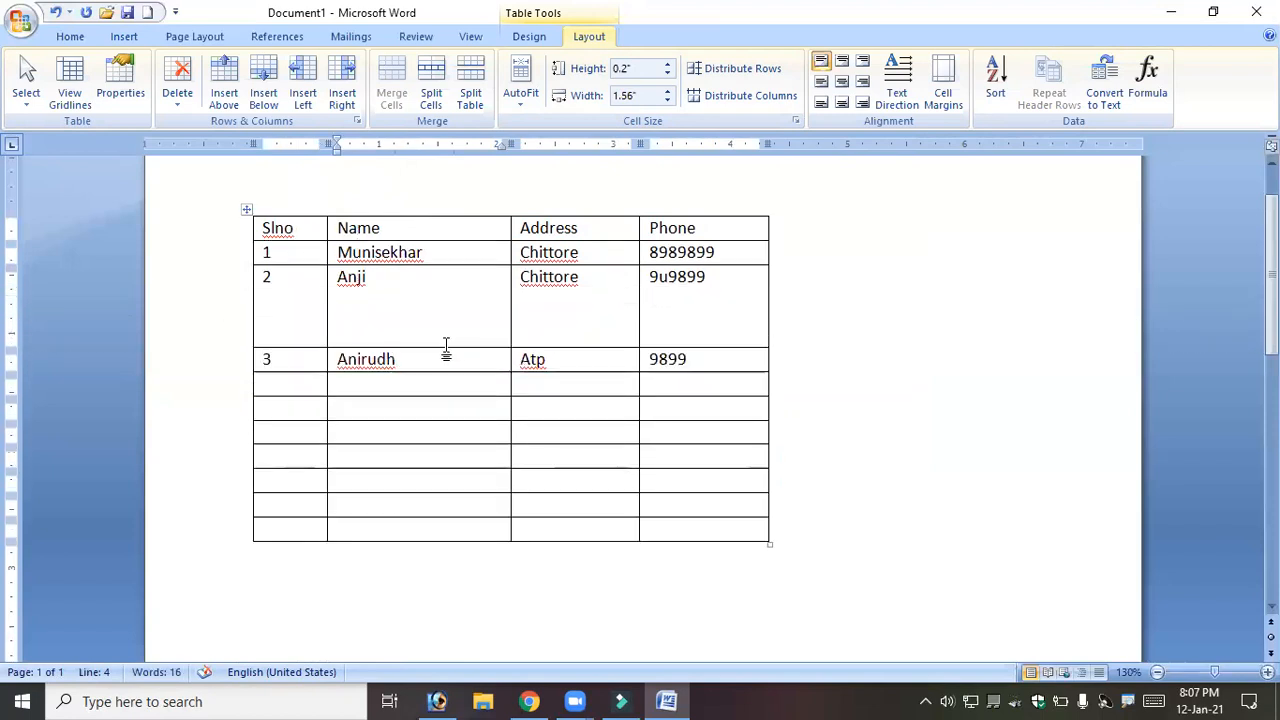
{"action": "left_click", "coordinate": [427, 307]}
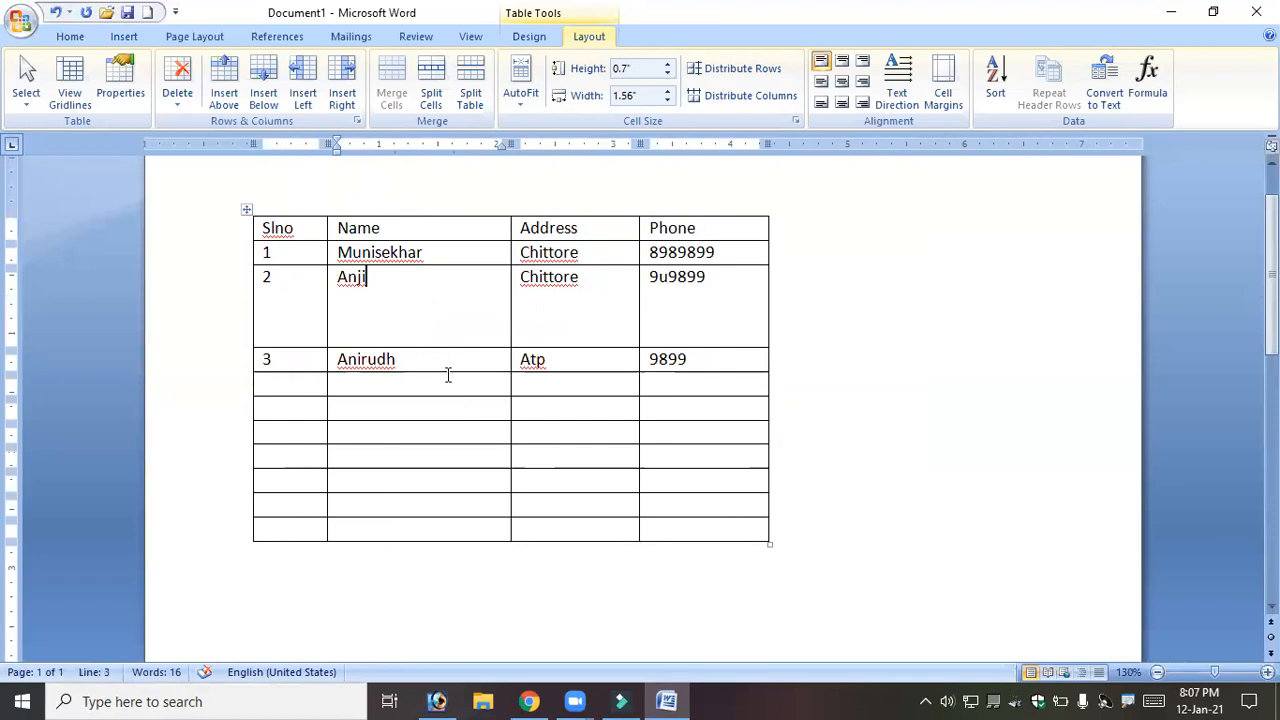
{"action": "left_click_drag", "start_coordinate": [455, 371], "coordinate": [418, 531]}
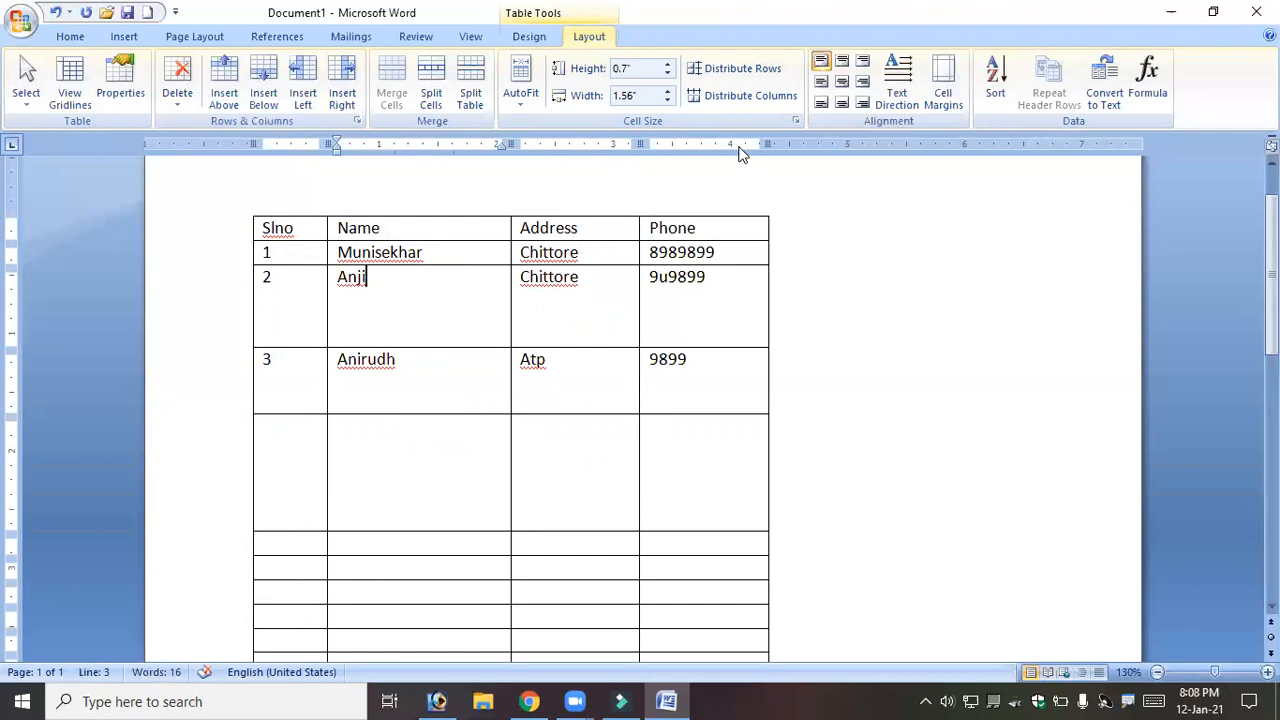
Distribute the table's rows evenly so that they all have the same height.
{"action": "left_click", "coordinate": [738, 70]}
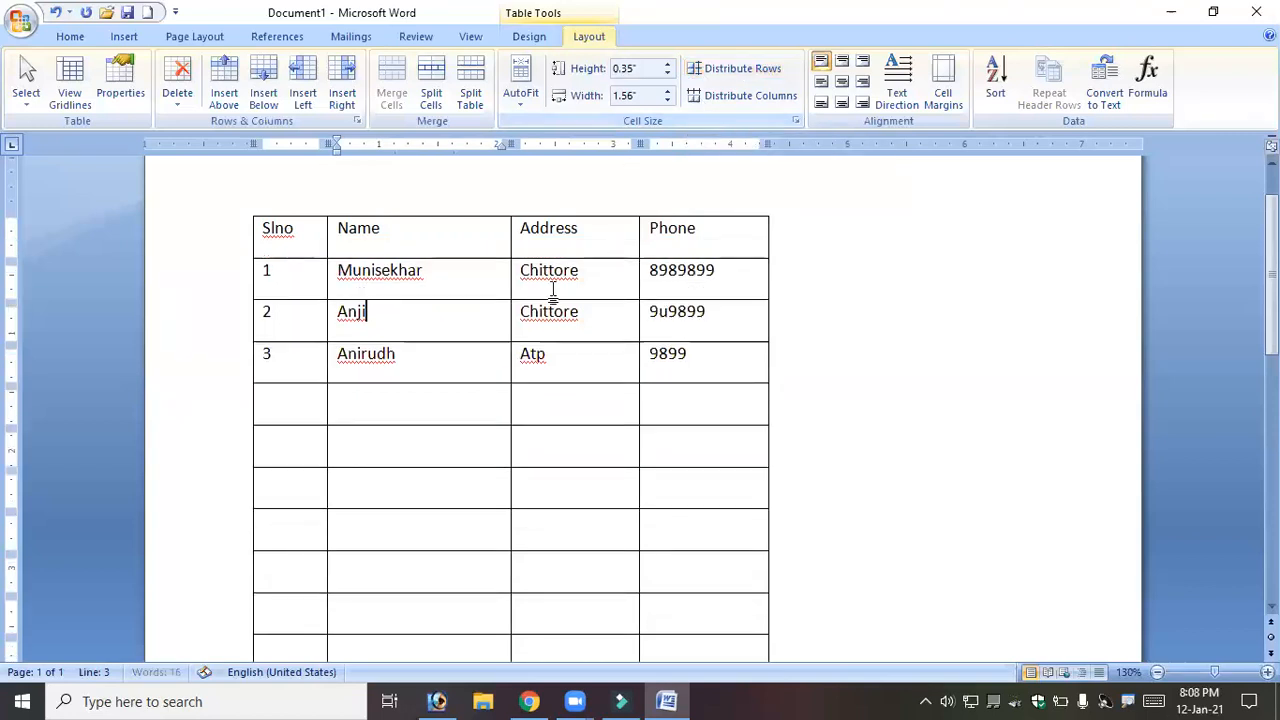
{"action": "scroll", "coordinate": [547, 313], "scroll_direction": "down", "scroll_amount": 2}
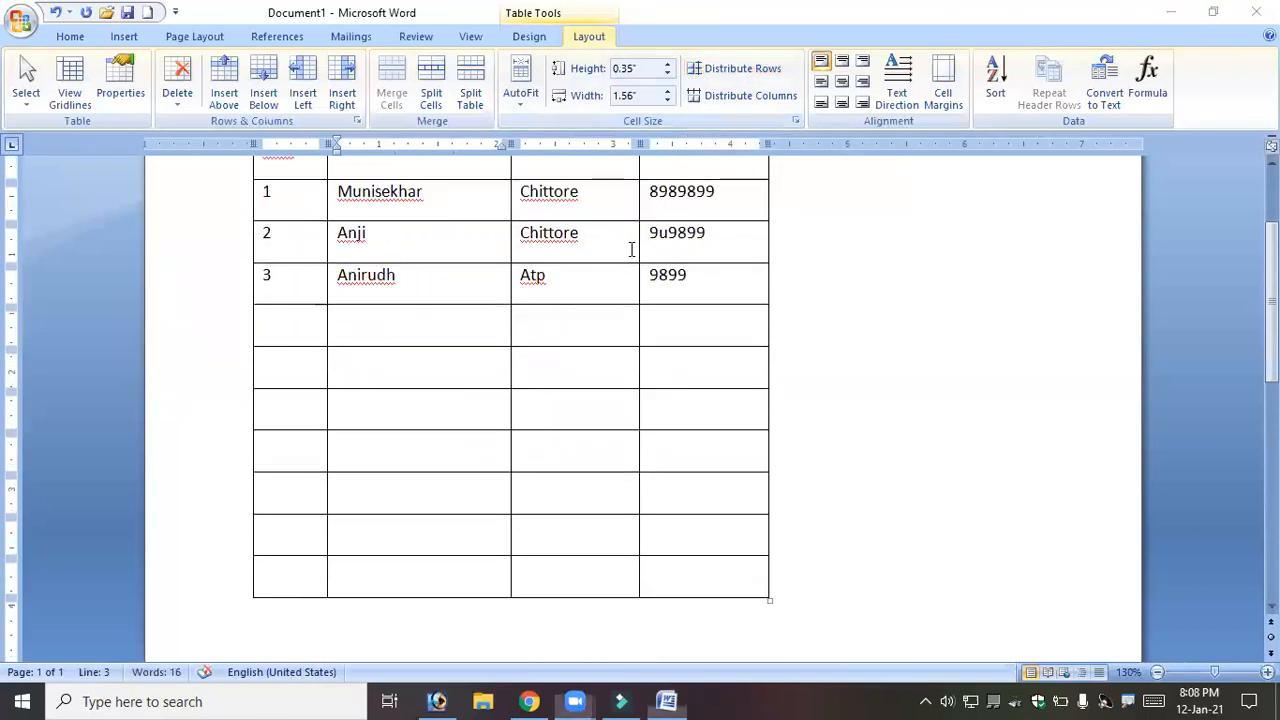
{"action": "scroll", "coordinate": [486, 320], "scroll_direction": "up", "scroll_amount": 4}
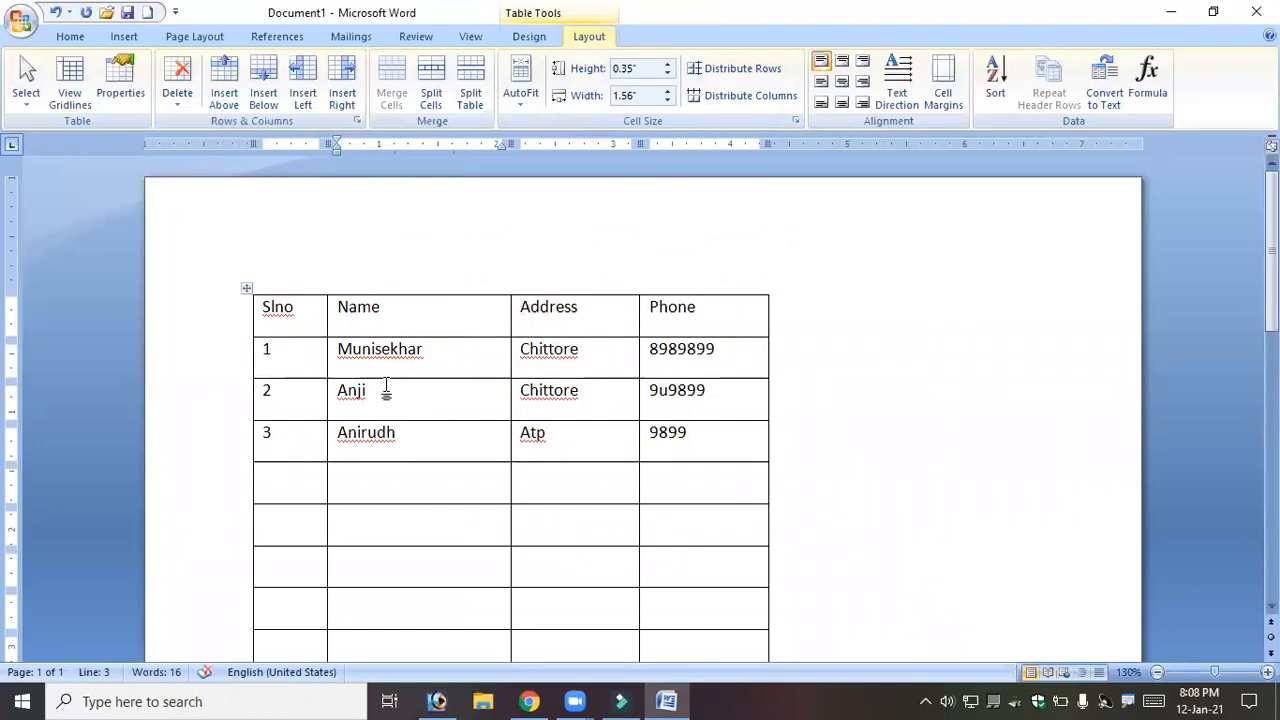
Make the Slno and Name columns narrower, with Name at 0.75", and distribute all the table's columns evenly.
{"action": "left_click_drag", "start_coordinate": [326, 358], "coordinate": [298, 366]}
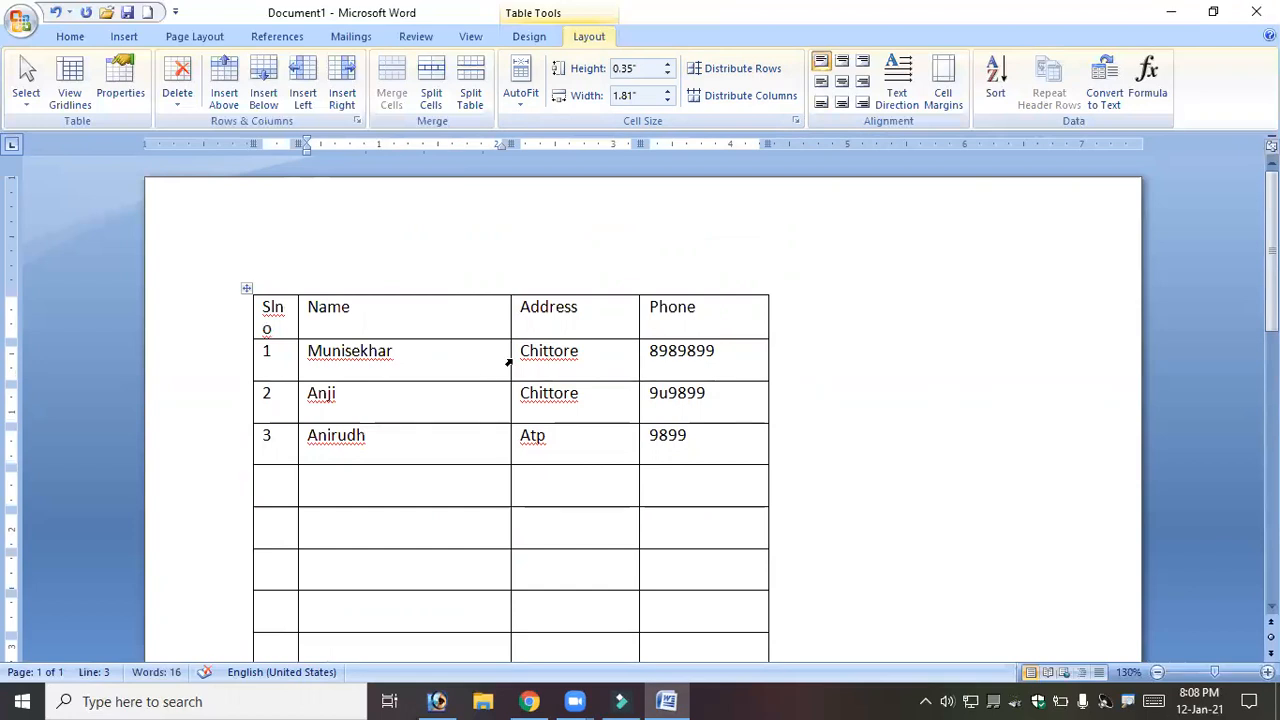
{"action": "left_click_drag", "start_coordinate": [510, 358], "coordinate": [387, 390]}
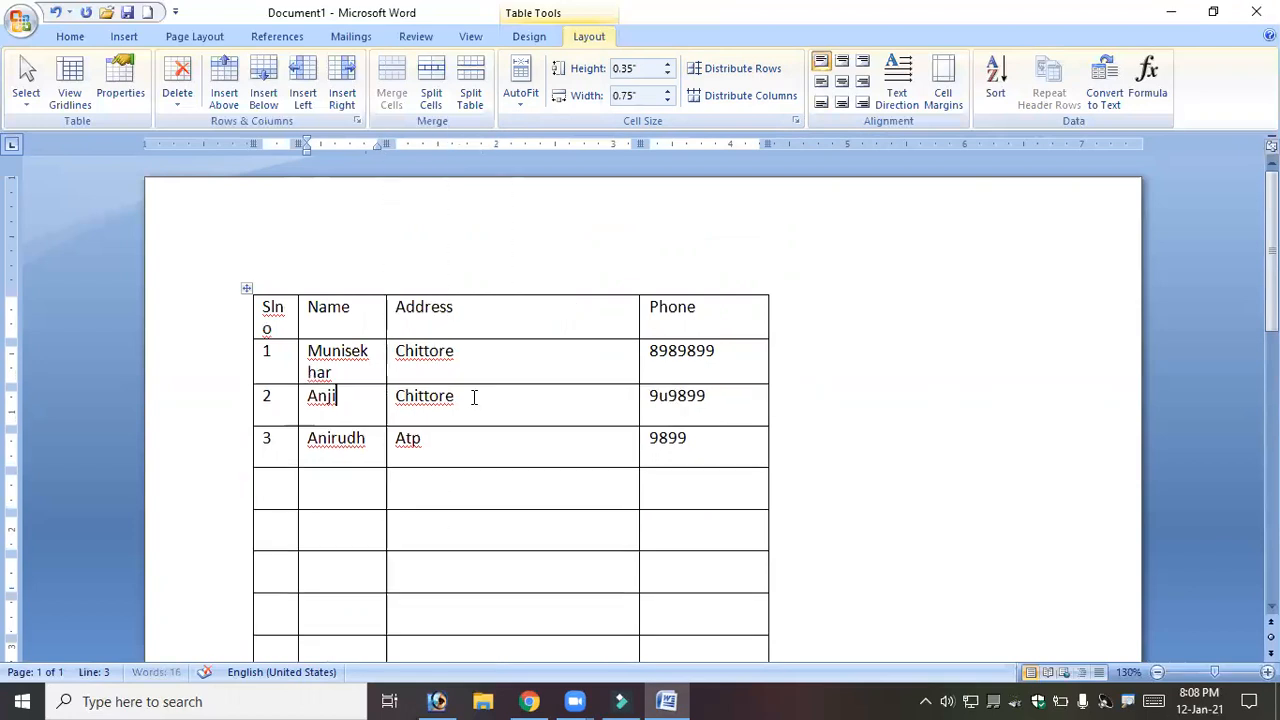
{"action": "left_click", "coordinate": [742, 95]}
{"action": "scroll", "coordinate": [452, 431], "scroll_direction": "down", "scroll_amount": 2}
{"action": "scroll", "coordinate": [489, 424], "scroll_direction": "up", "scroll_amount": 2}
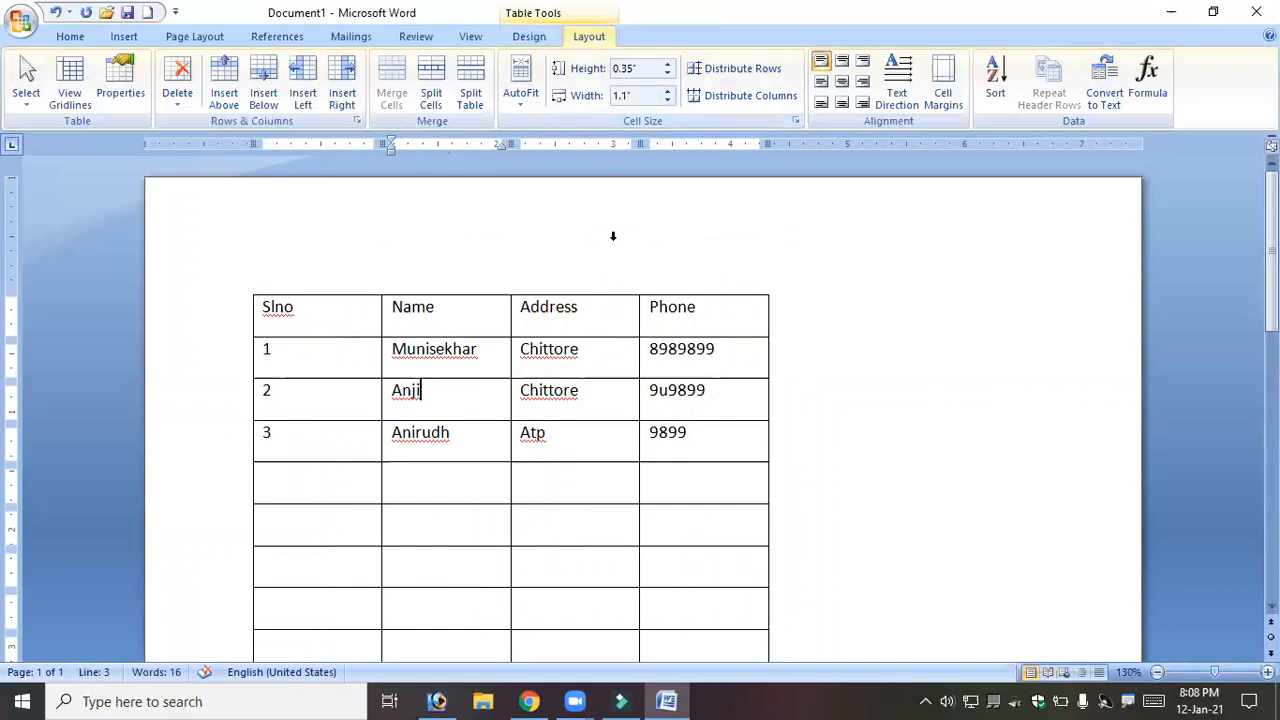
Cycle the header row's text direction through both vertical orientations and back to horizontal.
{"action": "scroll", "coordinate": [528, 416], "scroll_direction": "down", "scroll_amount": 1}
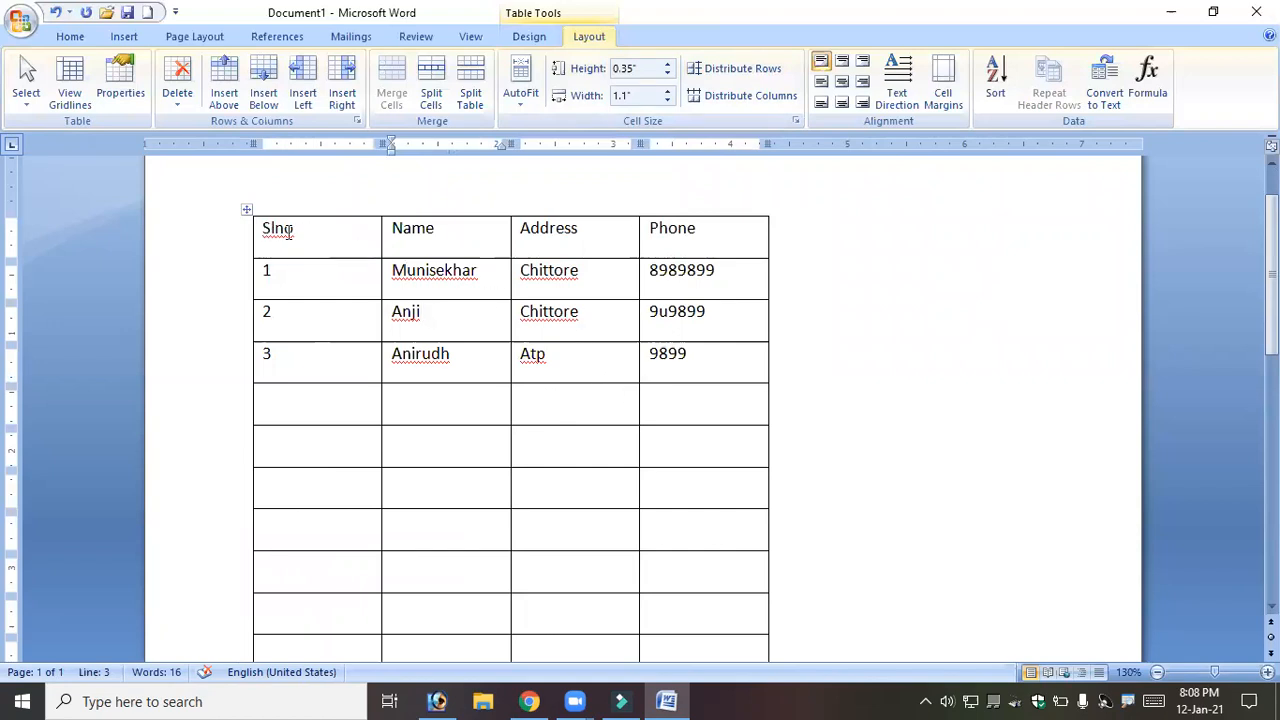
{"action": "left_click_drag", "start_coordinate": [263, 229], "coordinate": [704, 252]}
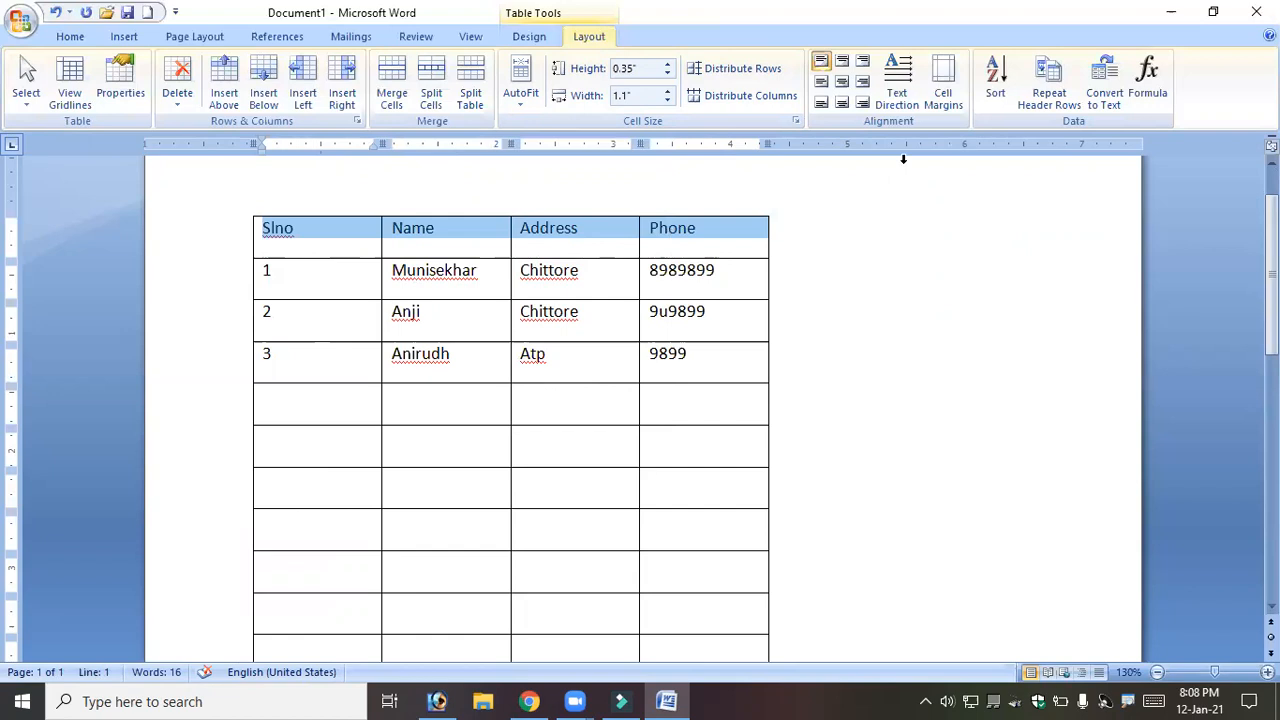
{"action": "left_click", "coordinate": [897, 85]}
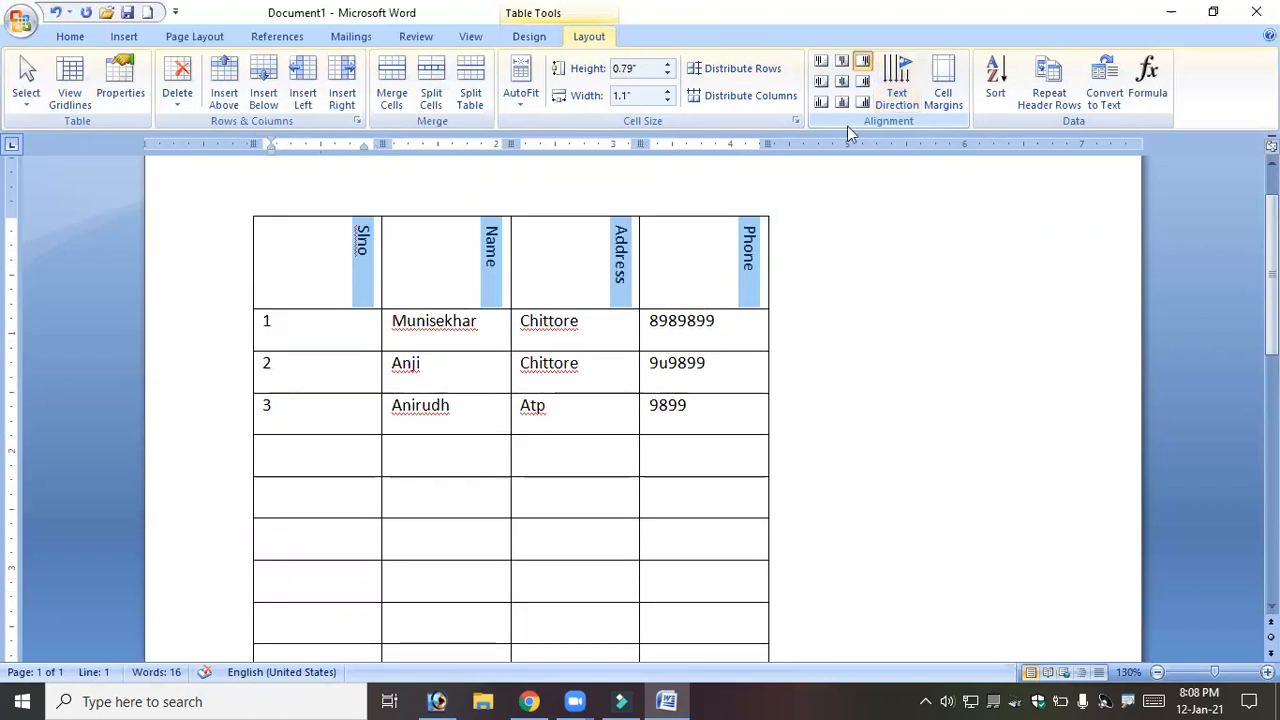
{"action": "left_click", "coordinate": [893, 100]}
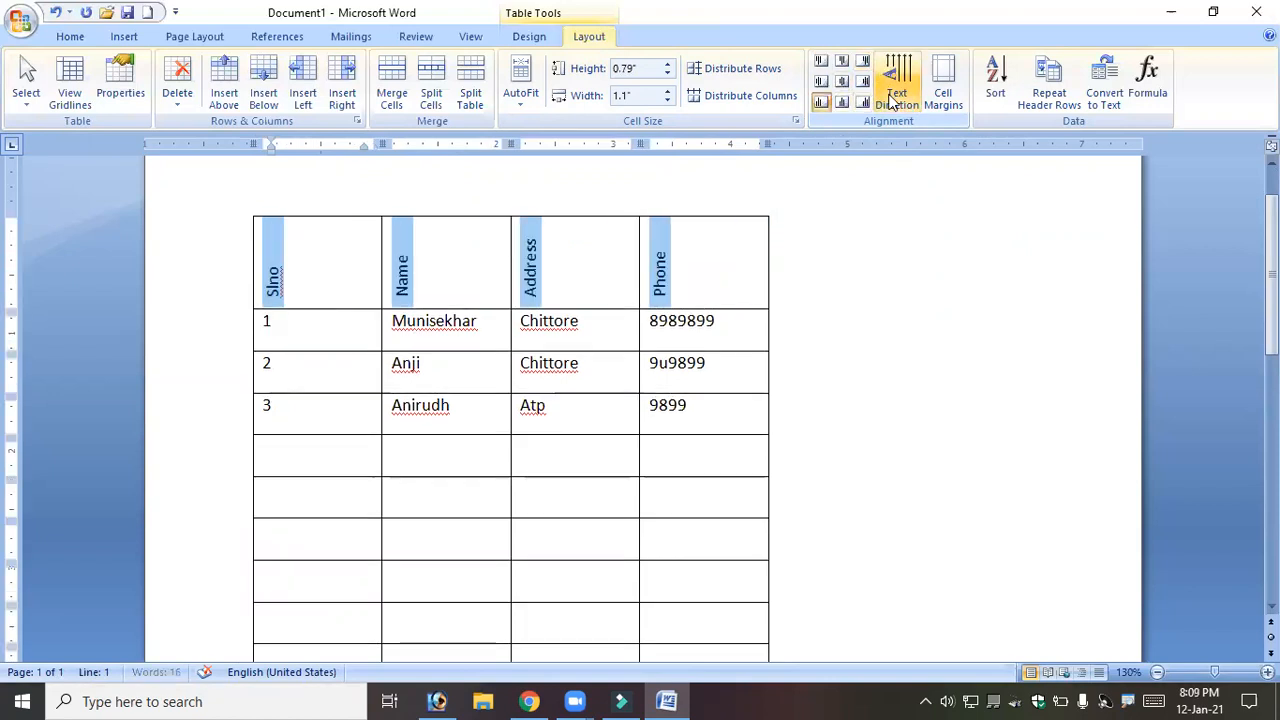
{"action": "left_click", "coordinate": [893, 100]}
{"action": "left_click", "coordinate": [893, 100]}
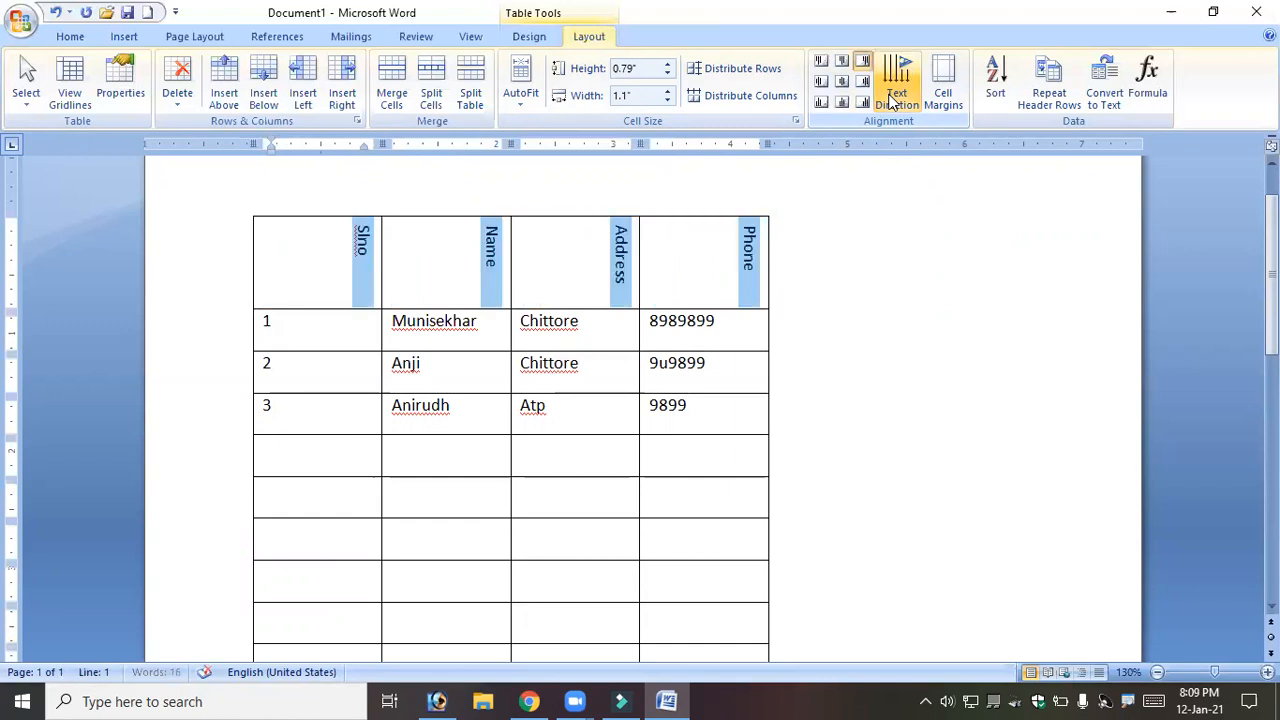
{"action": "left_click", "coordinate": [893, 100]}
{"action": "left_click", "coordinate": [893, 100]}
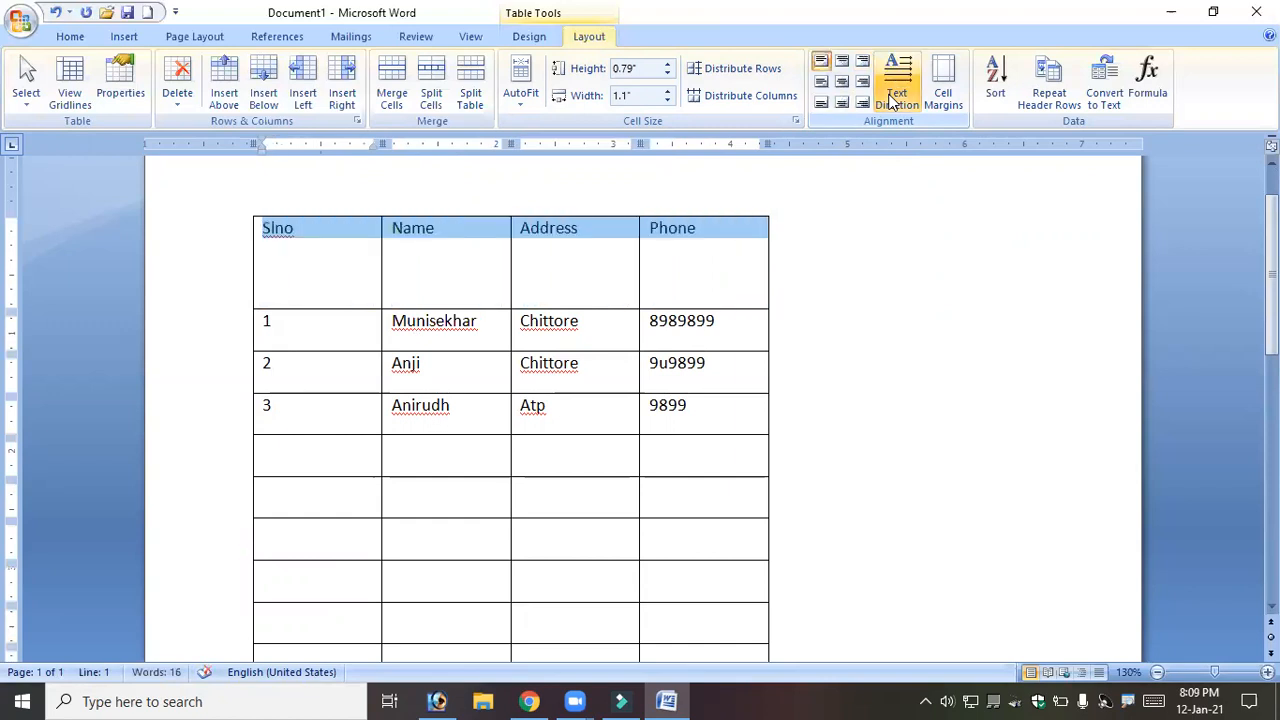
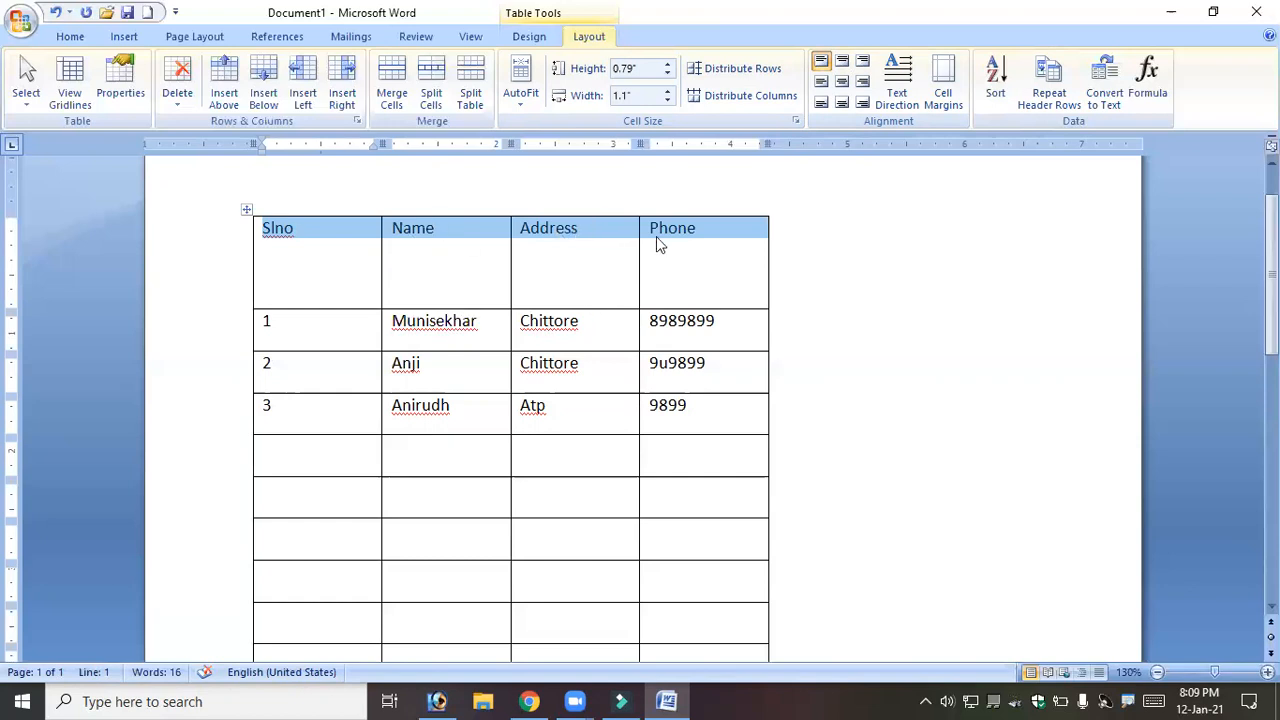
Align the header row text to the bottom left of its cells, and to the bottom right.
{"action": "left_click", "coordinate": [820, 103]}
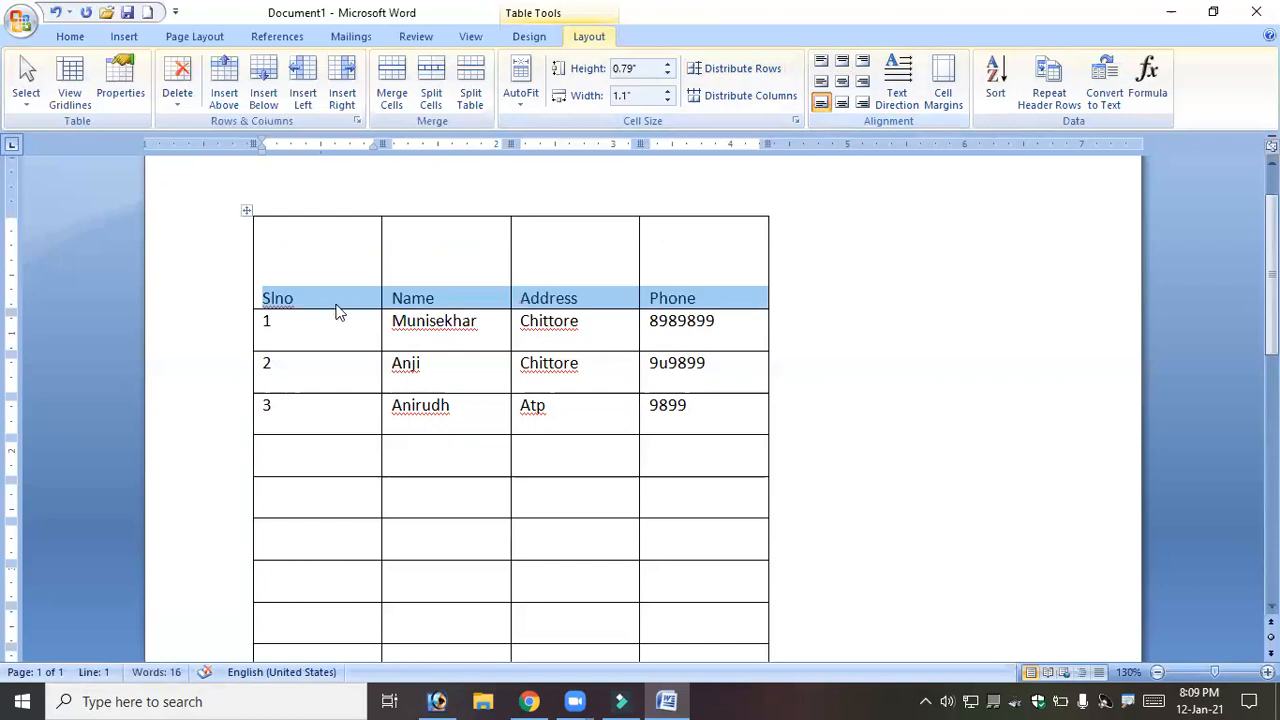
{"action": "left_click", "coordinate": [862, 103]}
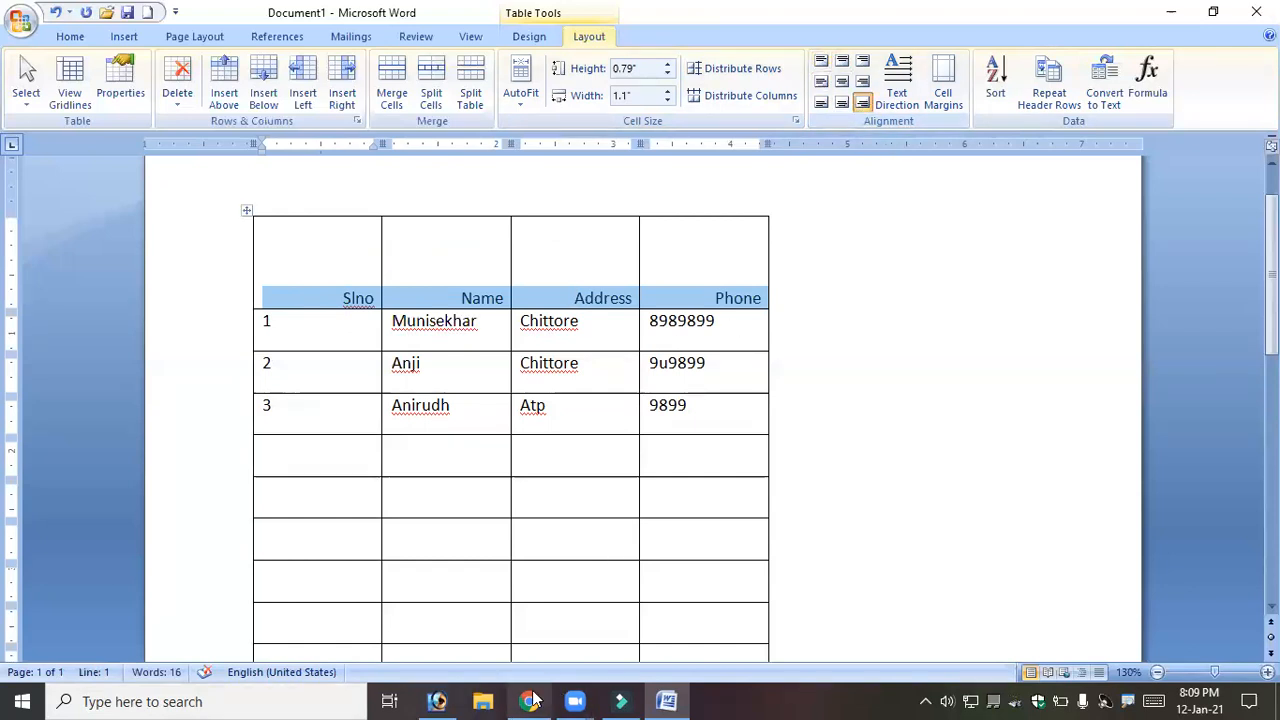
{"action": "mouse_move", "coordinate": [574, 700]}
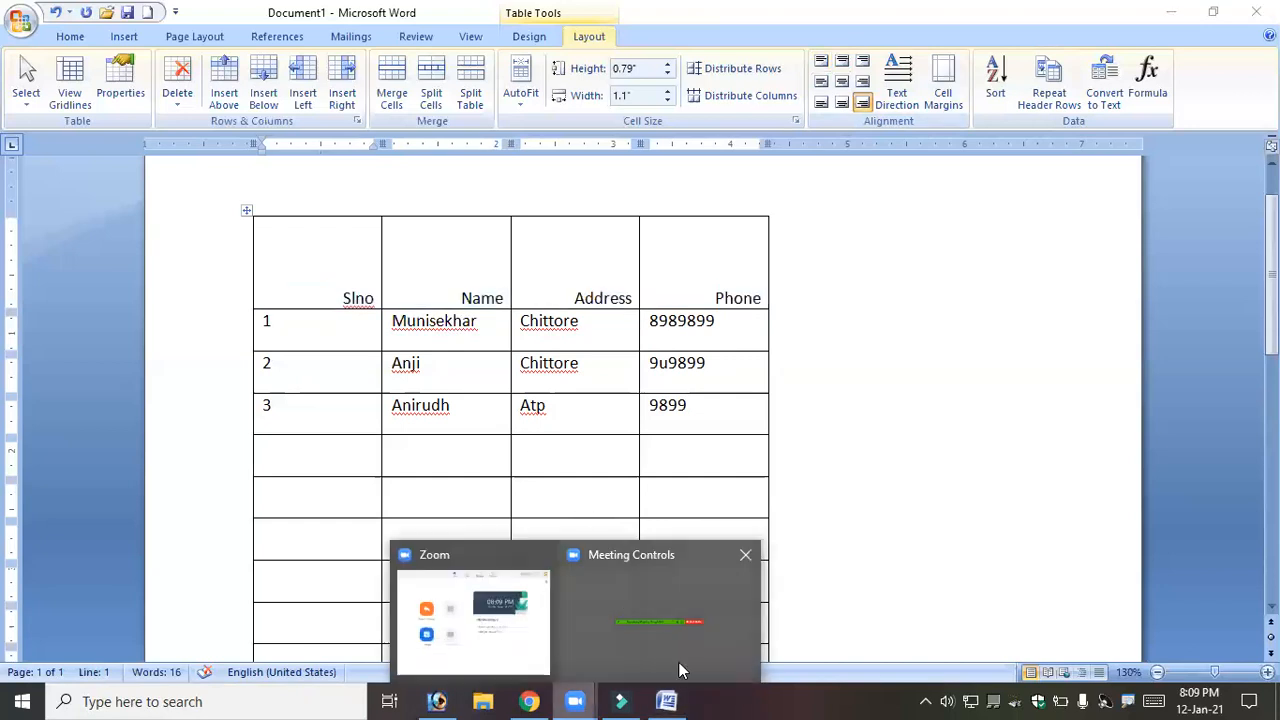
{"action": "mouse_move", "coordinate": [675, 660]}
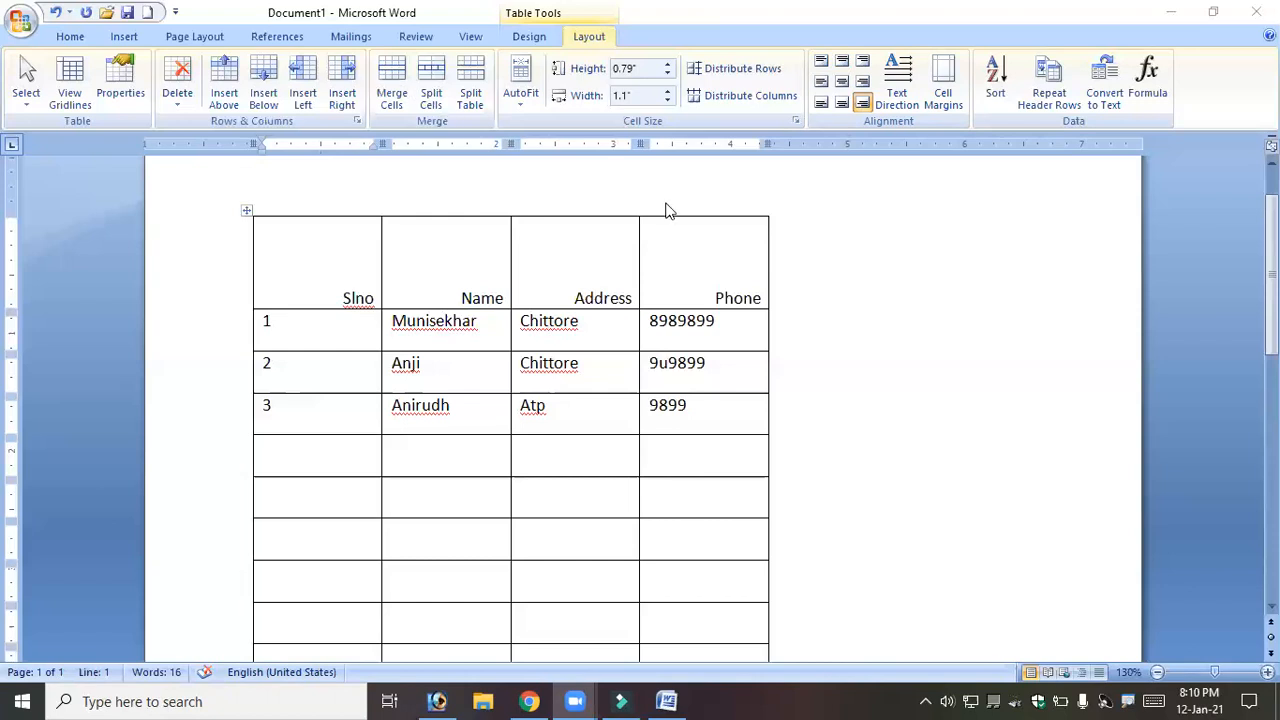
Try top left, top right and top center alignment on the header row, and center its text both horizontally and vertically.
{"action": "left_click", "coordinate": [402, 292]}
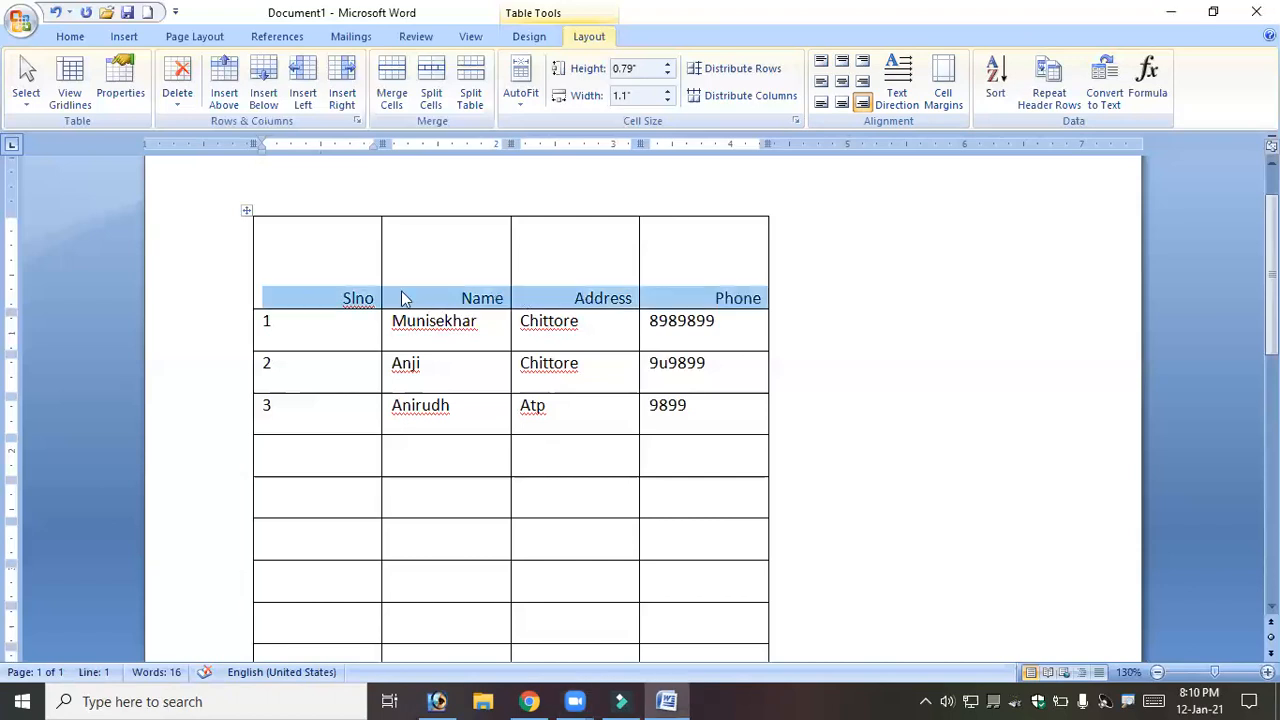
{"action": "left_click", "coordinate": [818, 65]}
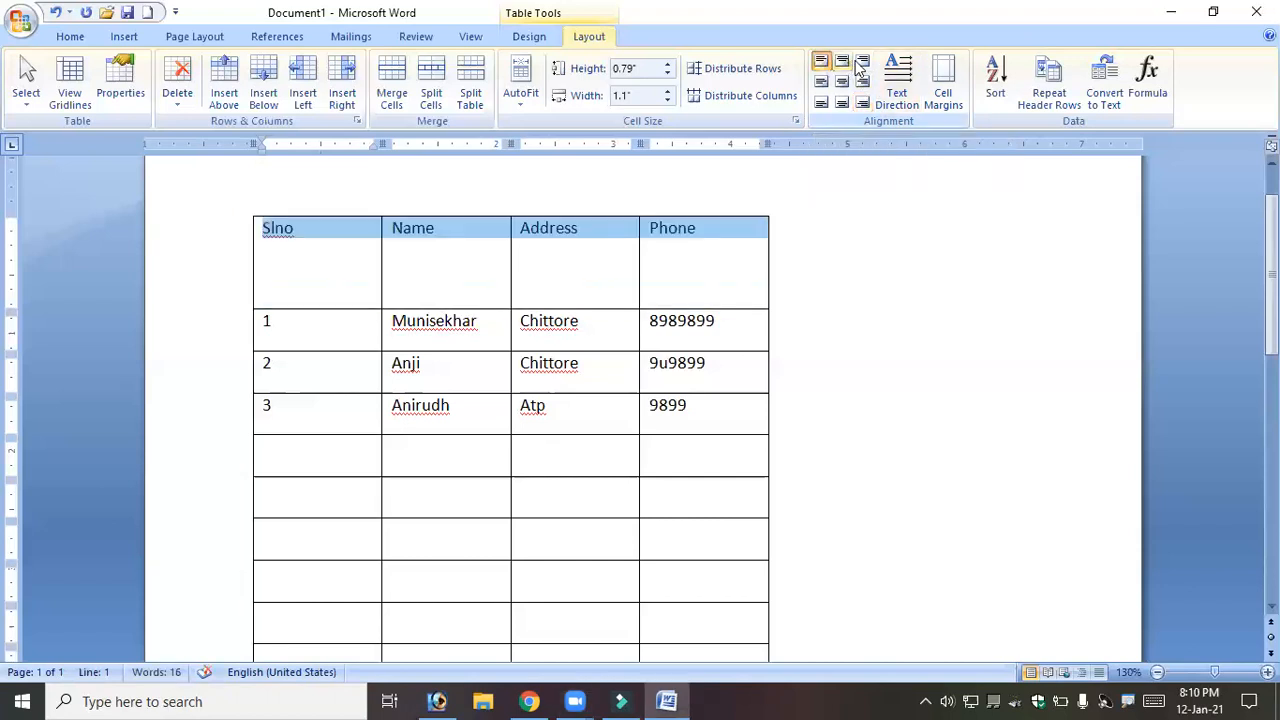
{"action": "left_click", "coordinate": [862, 62]}
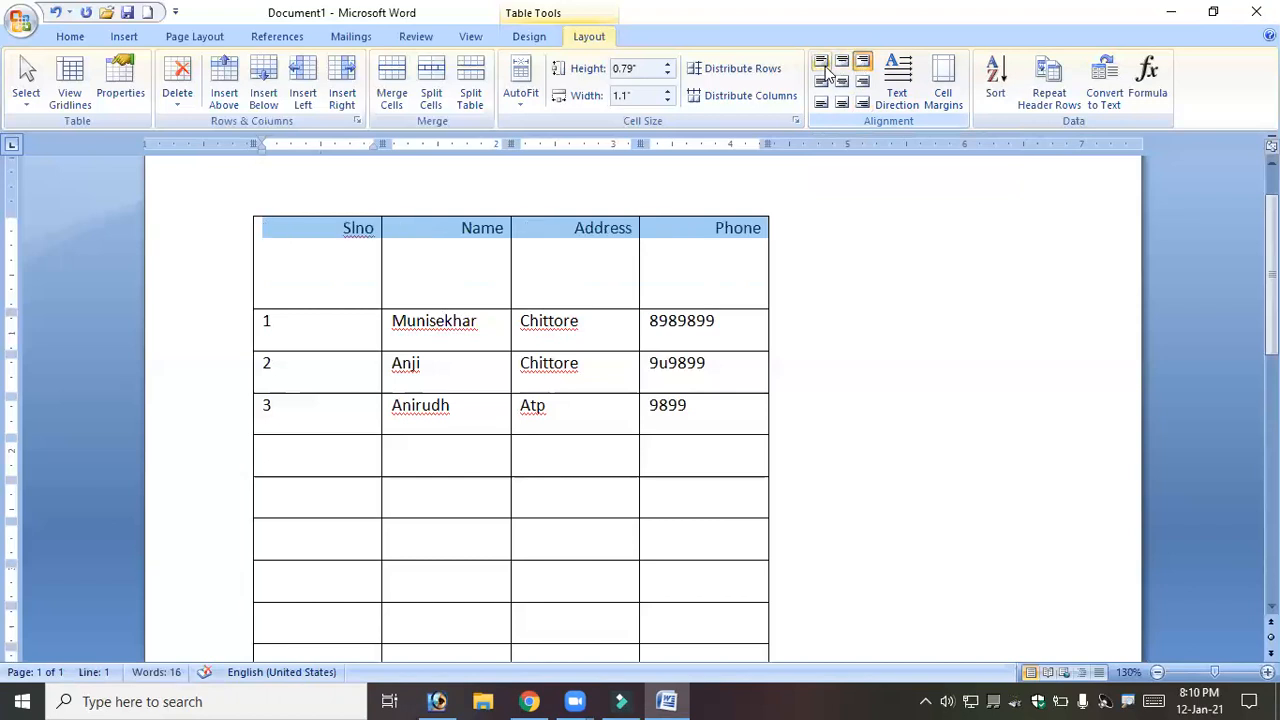
{"action": "left_click", "coordinate": [842, 62]}
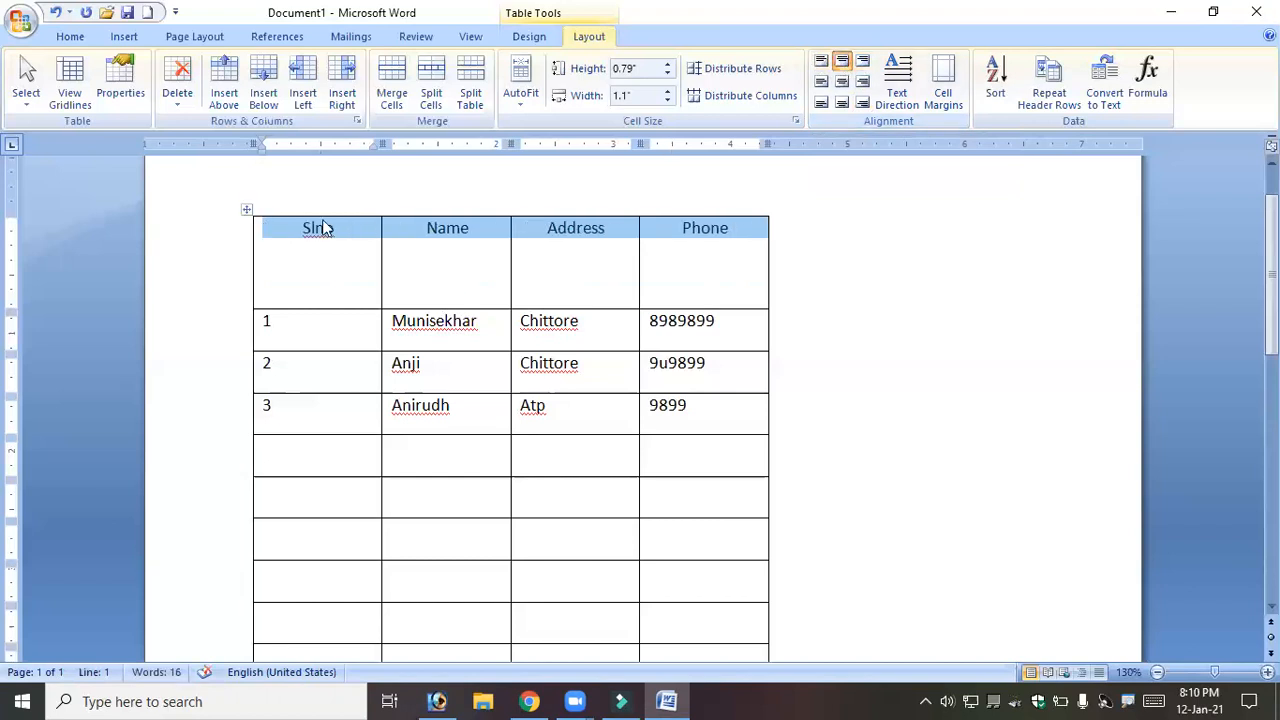
{"action": "left_click", "coordinate": [843, 84]}
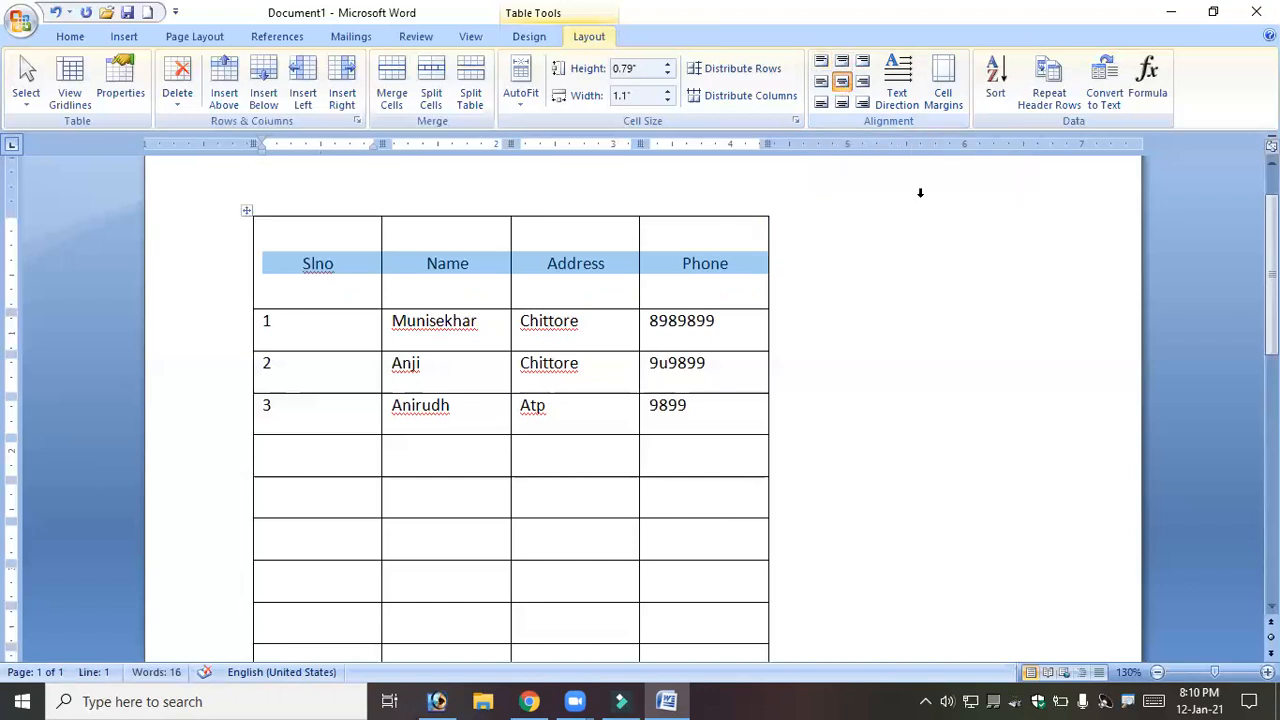
{"action": "scroll", "coordinate": [678, 472], "scroll_direction": "down", "scroll_amount": 2}
{"action": "scroll", "coordinate": [678, 472], "scroll_direction": "down", "scroll_amount": 5}
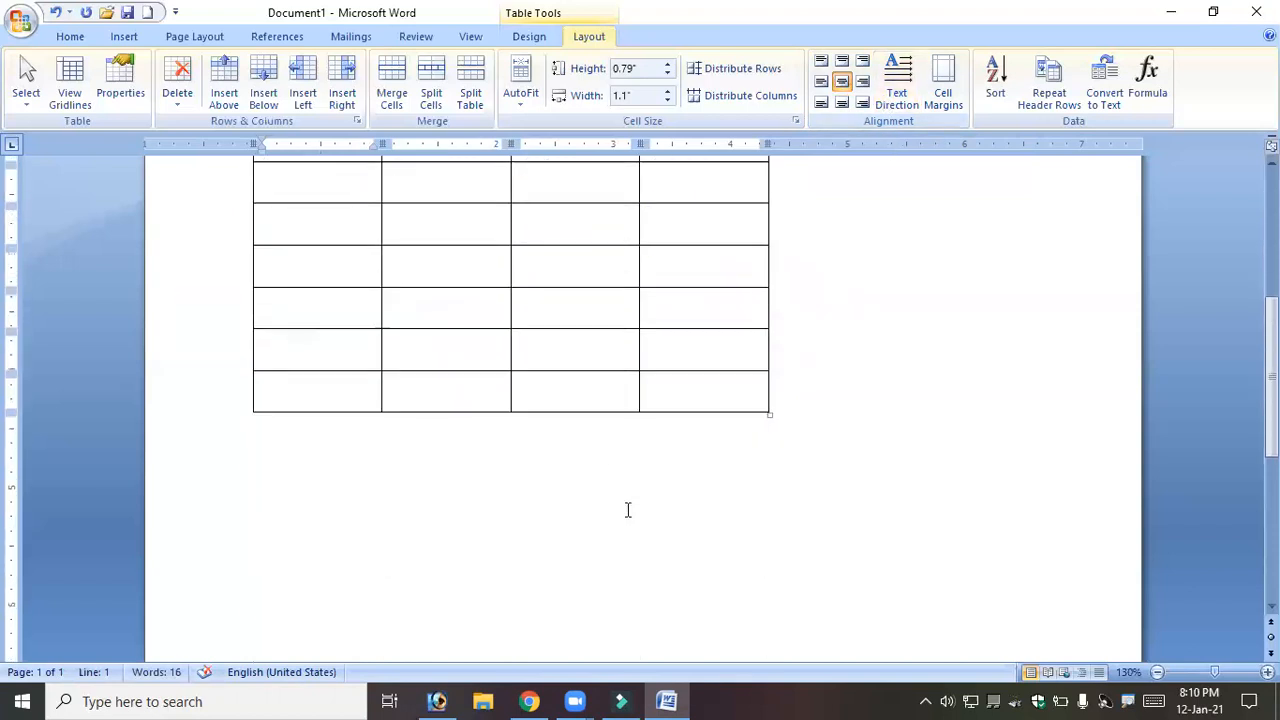
Delete the entire existing table from the document.
{"action": "left_click", "coordinate": [615, 384]}
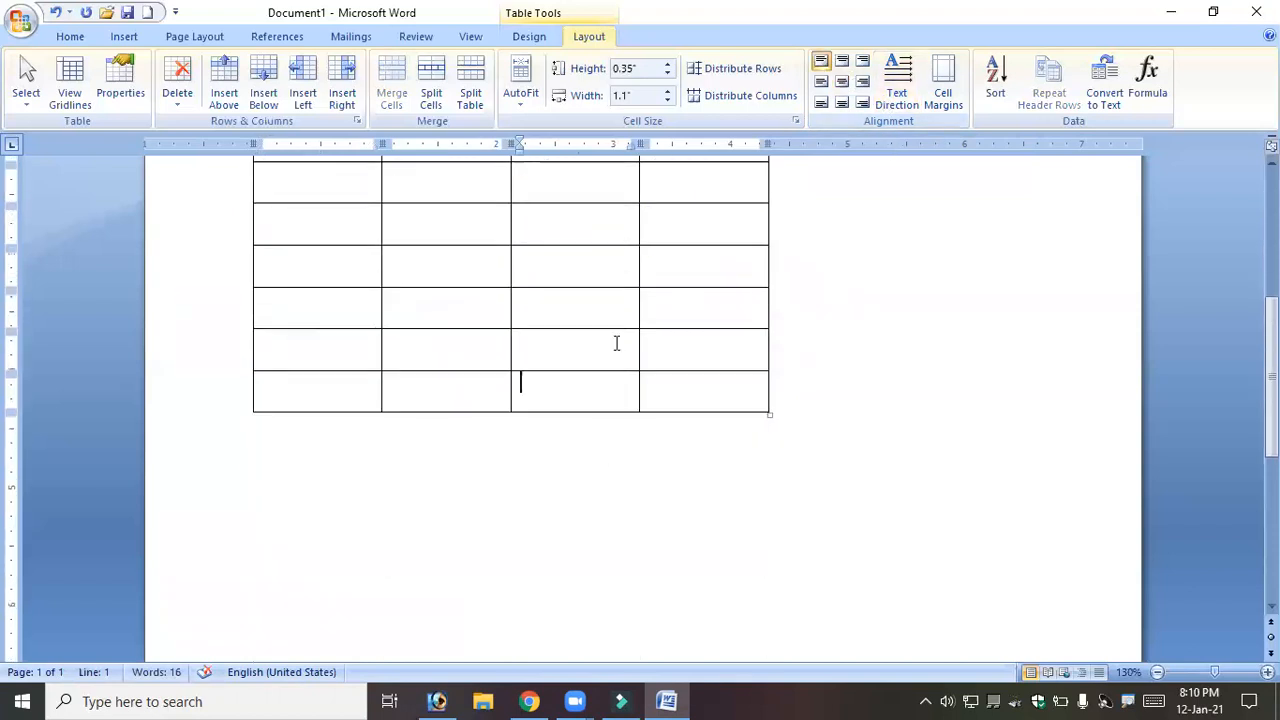
{"action": "left_click", "coordinate": [184, 108]}
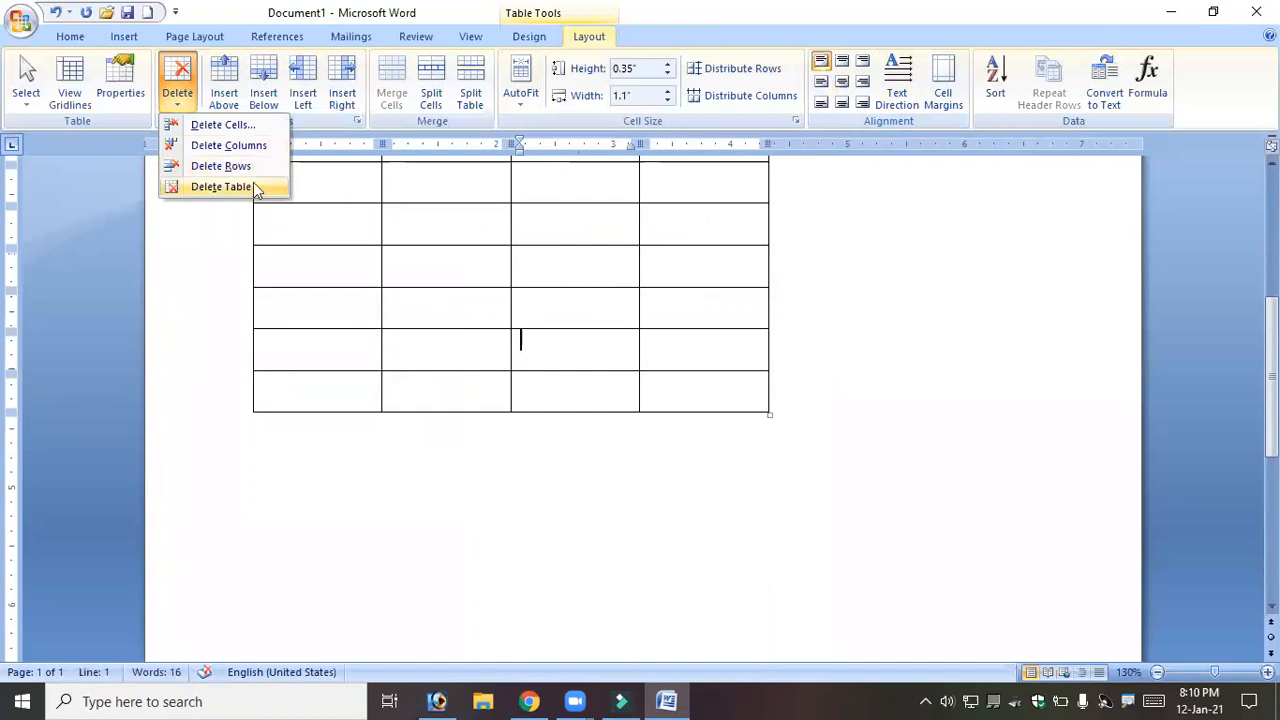
{"action": "left_click", "coordinate": [240, 184]}
{"action": "scroll", "coordinate": [334, 283], "scroll_direction": "up", "scroll_amount": 3}
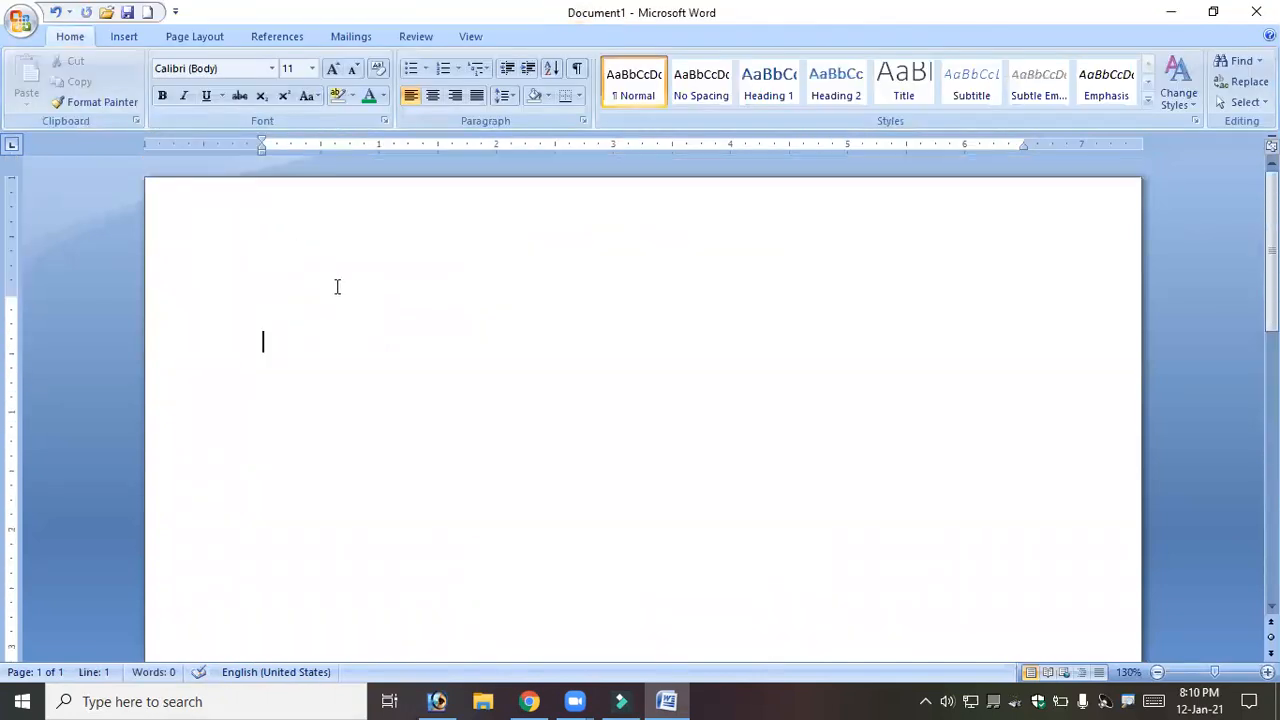
Enter the label "Ex:" and insert a table with 4 columns and 2 rows below it.
{"action": "type", "text": "Exp"}
{"action": "key", "text": "BackSpace"}
{"action": "key", "text": "Return"}
{"action": "left_click", "coordinate": [127, 37]}
{"action": "left_click", "coordinate": [157, 103]}
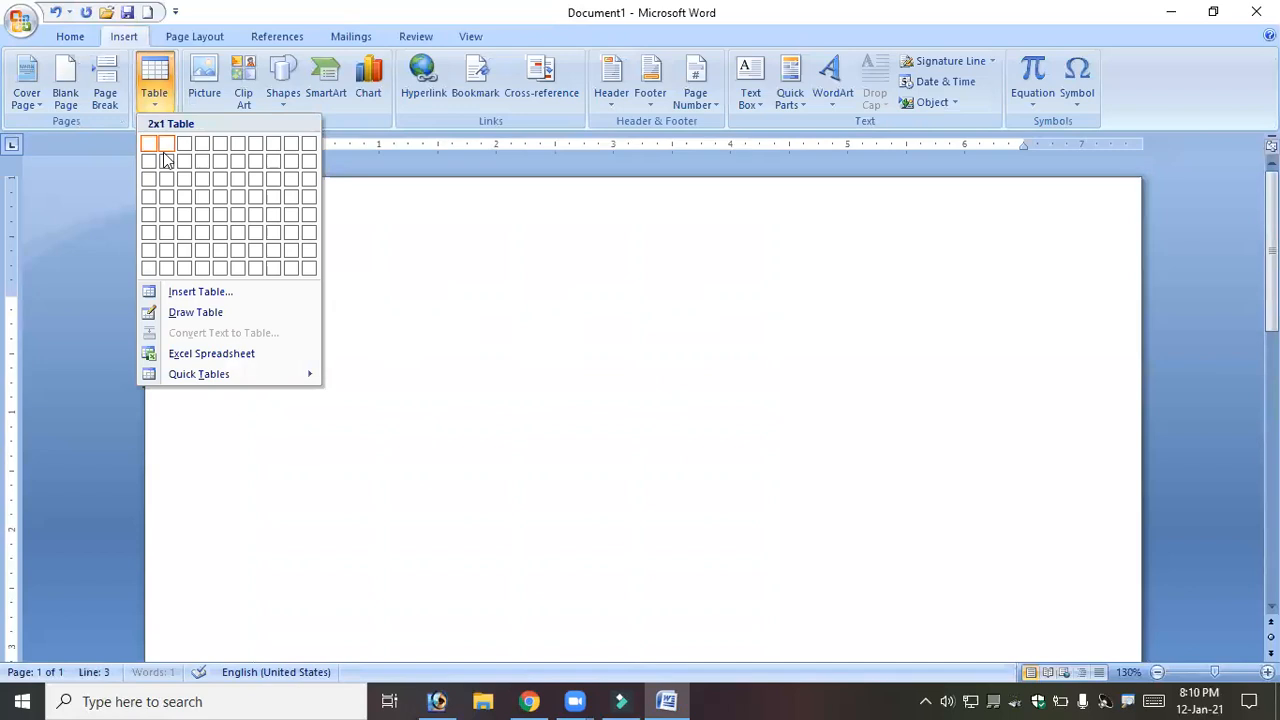
{"action": "left_click", "coordinate": [230, 293]}
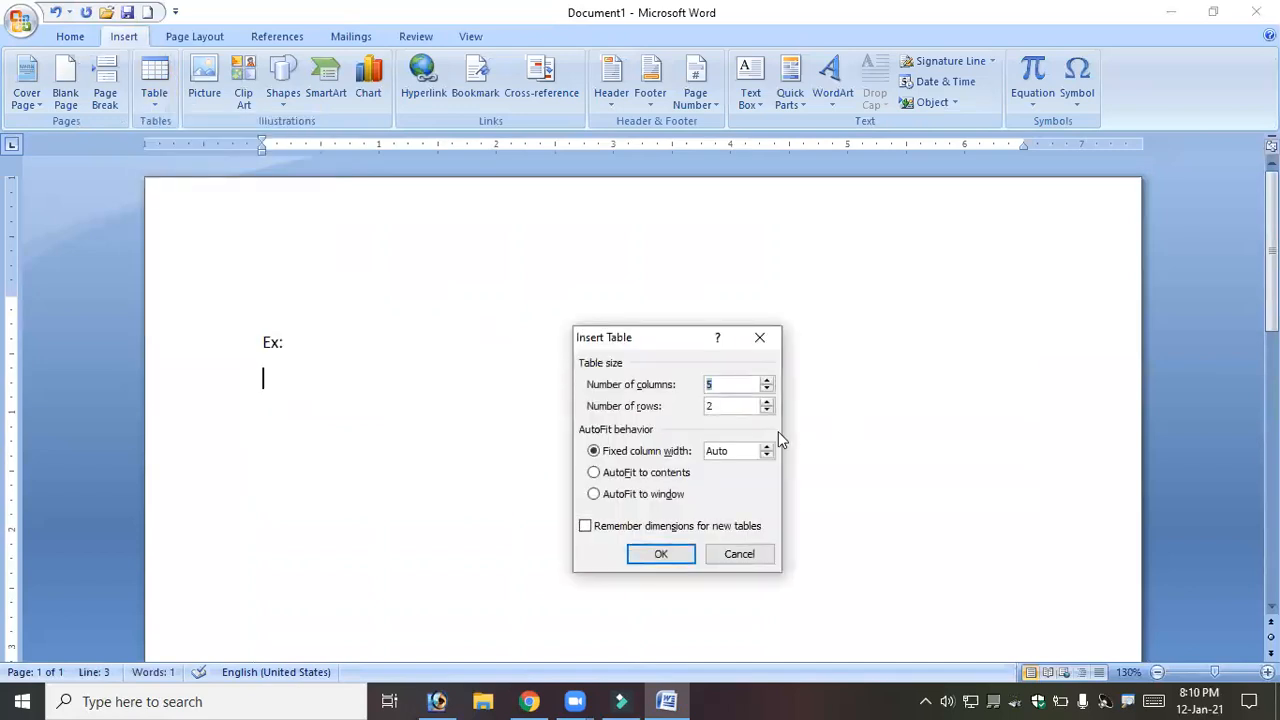
{"action": "type", "text": "4"}
{"action": "left_click", "coordinate": [680, 560]}
Fill the header row with EmpNo, Emp Name and Period, leaving the last header cell blank.
{"action": "type", "text": "Slno"}
{"action": "key", "text": "Tab"}
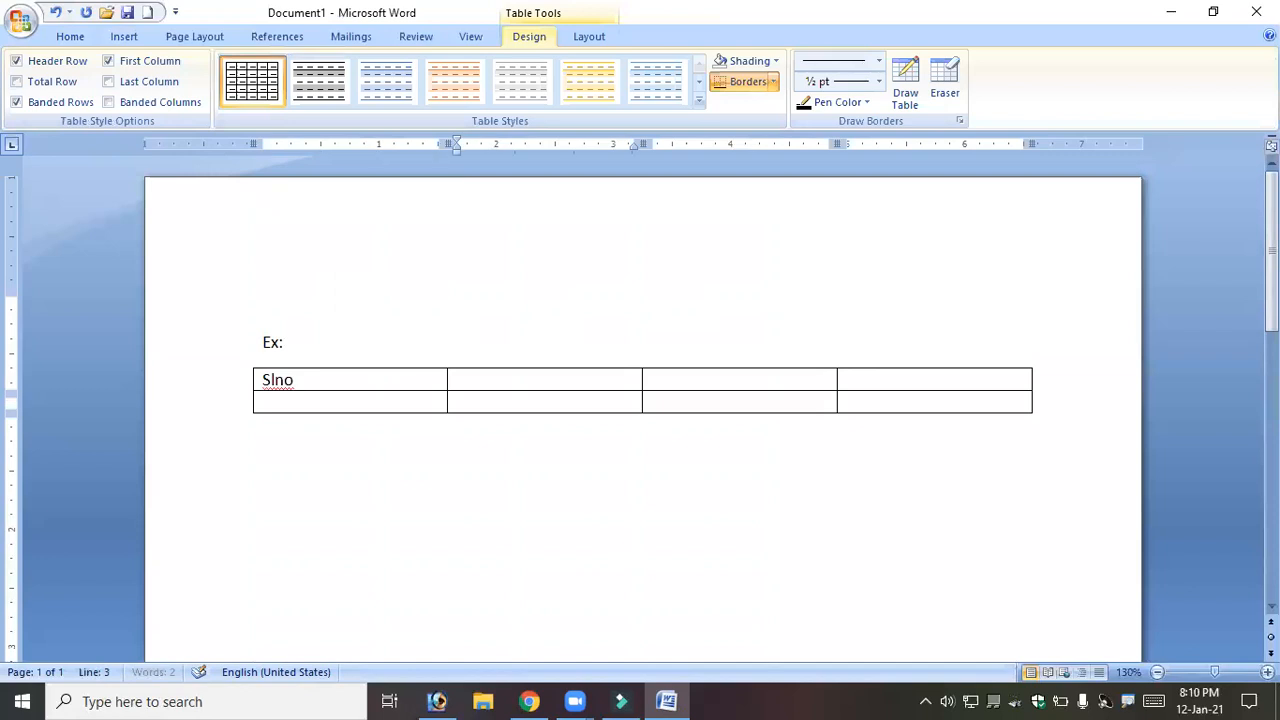
{"action": "type", "text": "Name"}
{"action": "key", "text": "shift+Tab"}
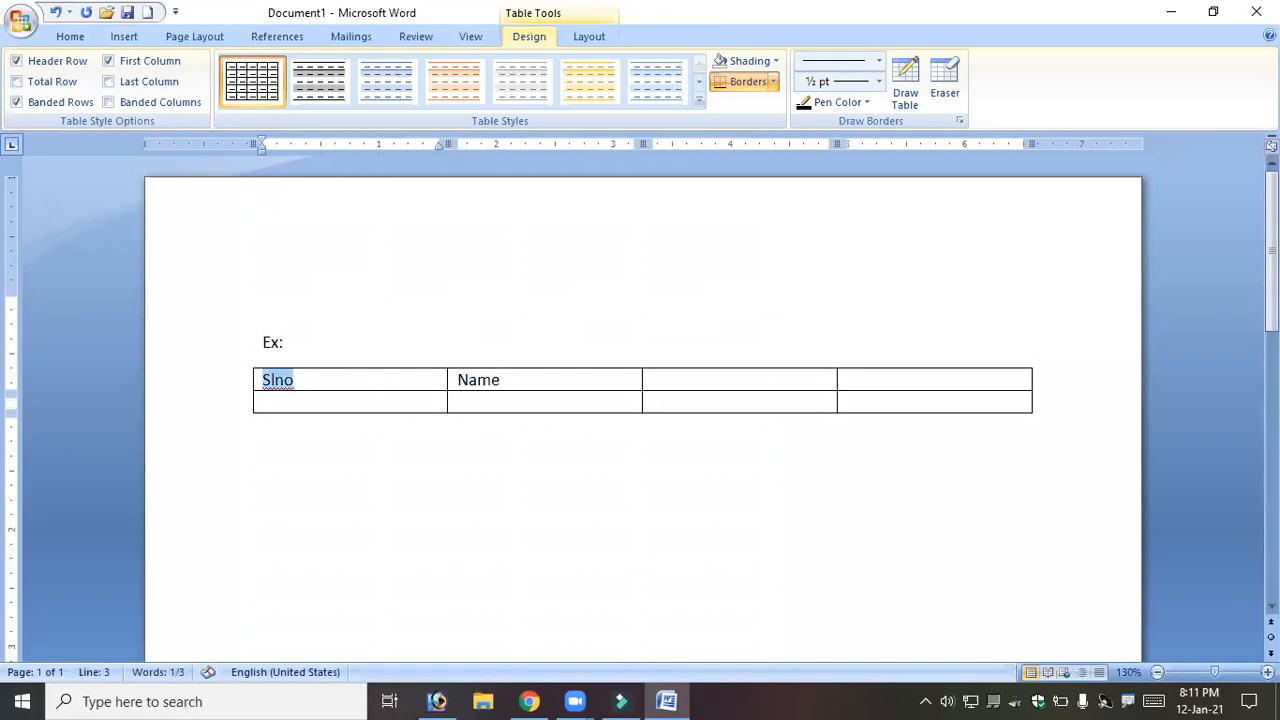
{"action": "type", "text": "EmpNo"}
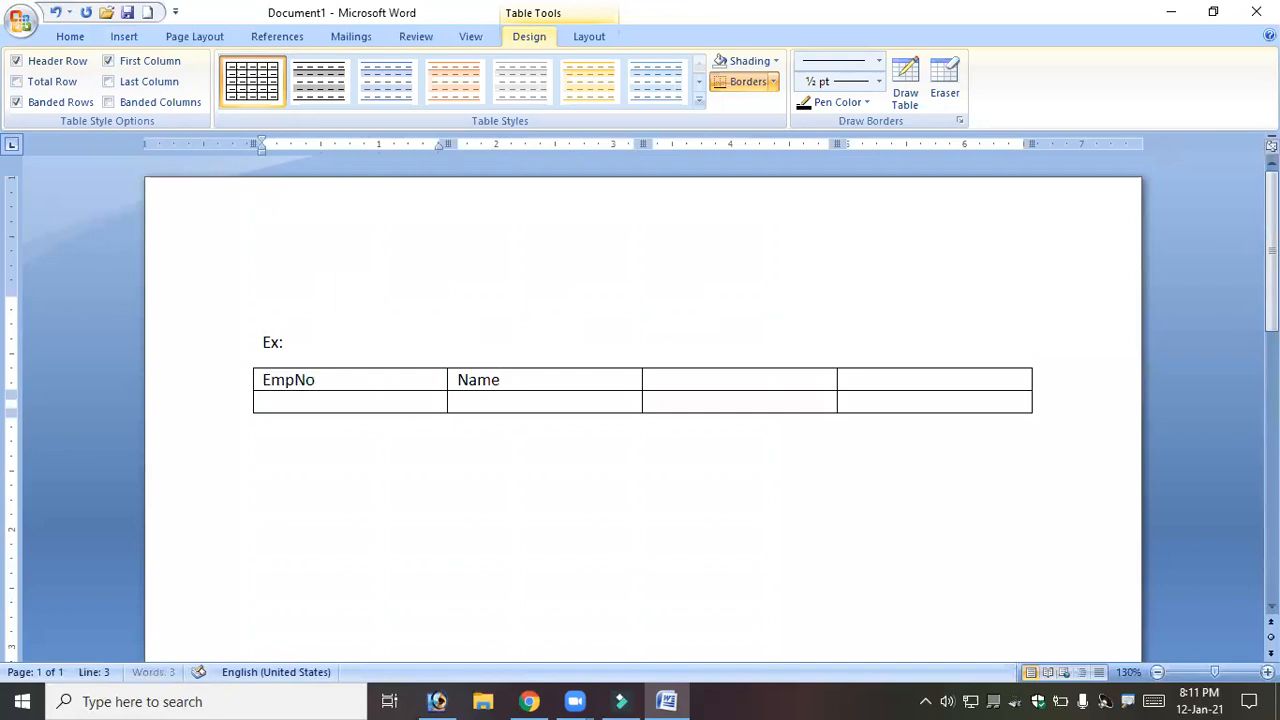
{"action": "key", "text": "Tab"}
{"action": "type", "text": "Emp"}
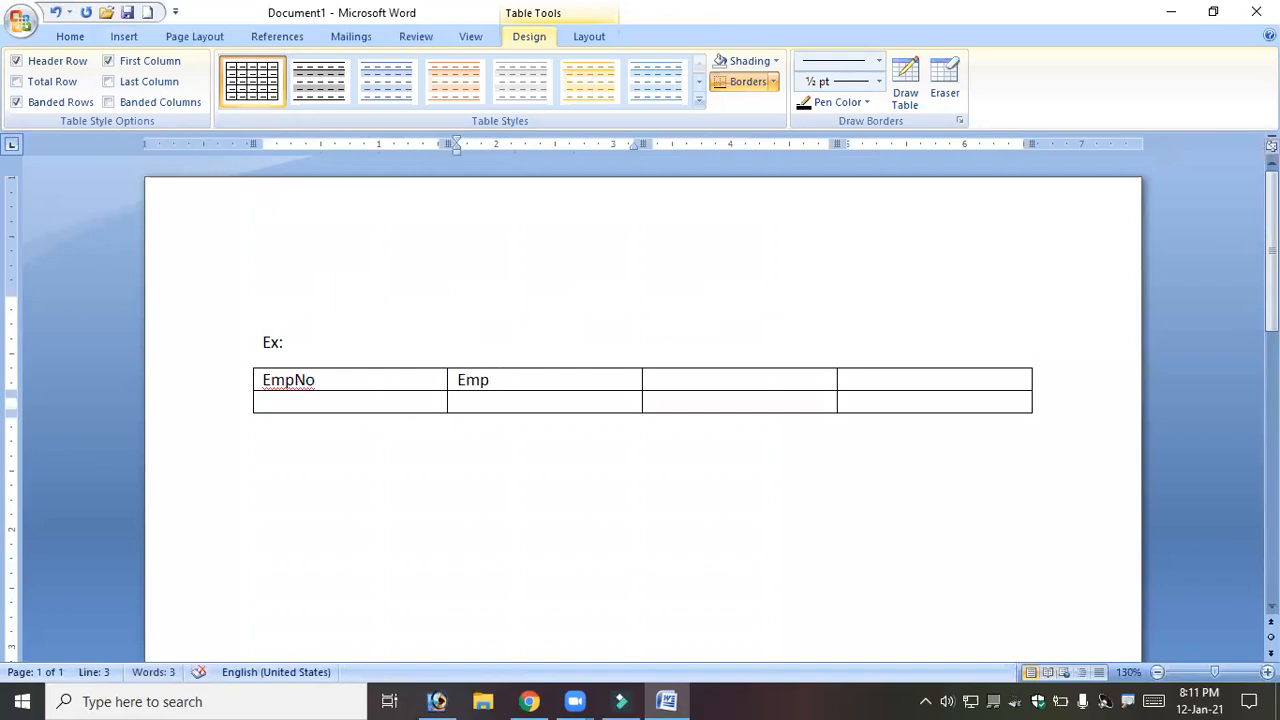
{"action": "type", "text": " Name"}
{"action": "key", "text": "Tab"}
{"action": "type", "text": "Period"}
{"action": "key", "text": "Tab"}
{"action": "key", "text": "Tab"}
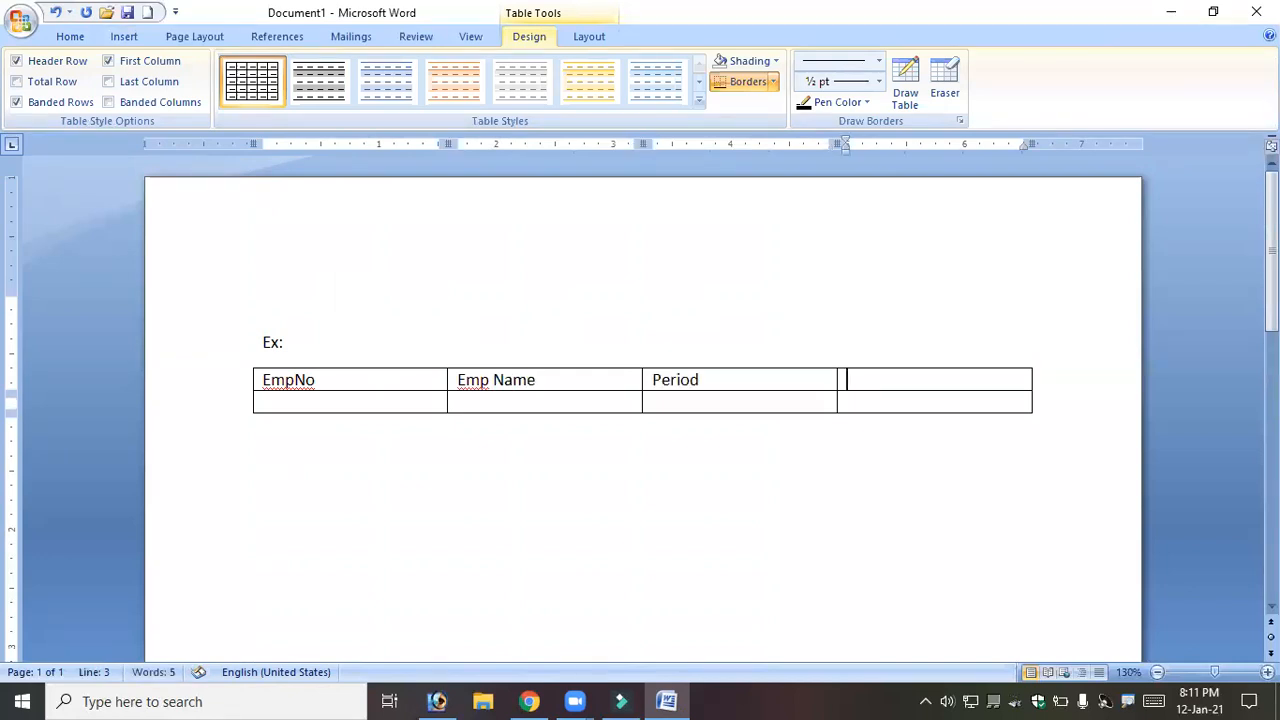
Enter the first employee's number and name with the period dates 01.02.2020 and 31.12.2099.
{"action": "type", "text": "101"}
{"action": "key", "text": "Tab"}
{"action": "type", "text": "Munisekhar"}
{"action": "key", "text": "Tab"}
{"action": "type", "text": "01"}
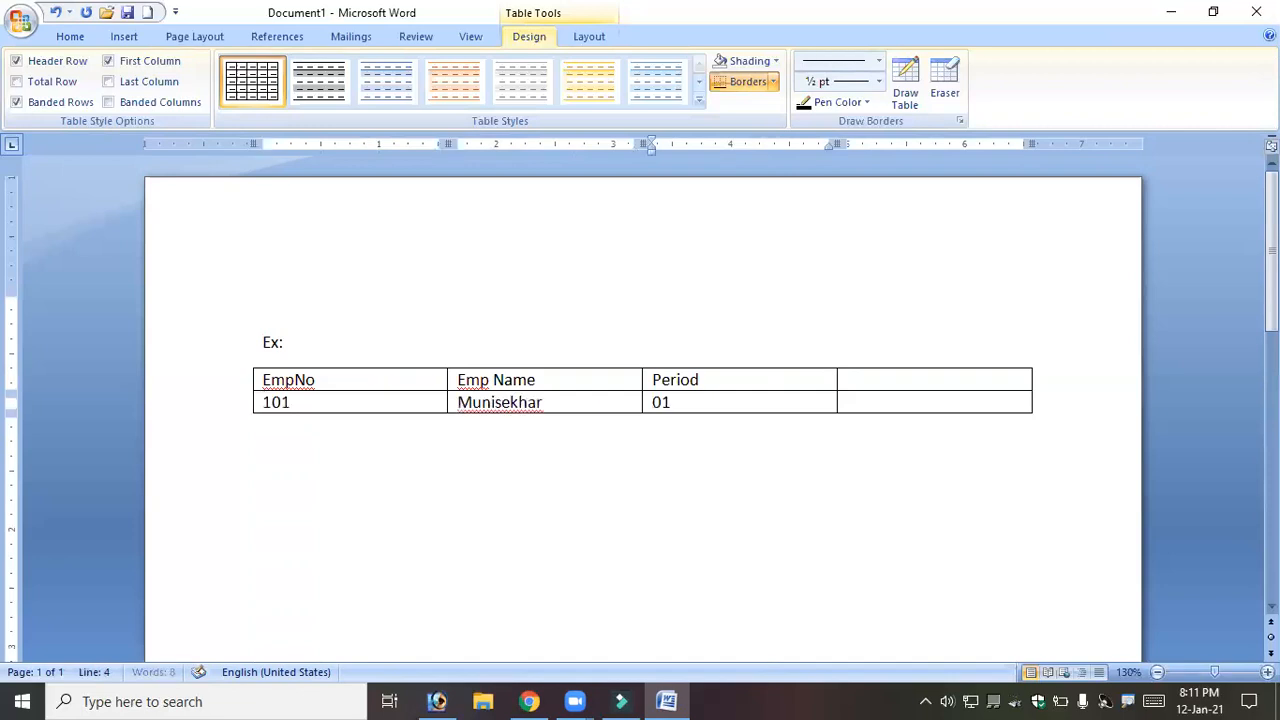
{"action": "type", "text": ".02.2020"}
{"action": "key", "text": "Tab"}
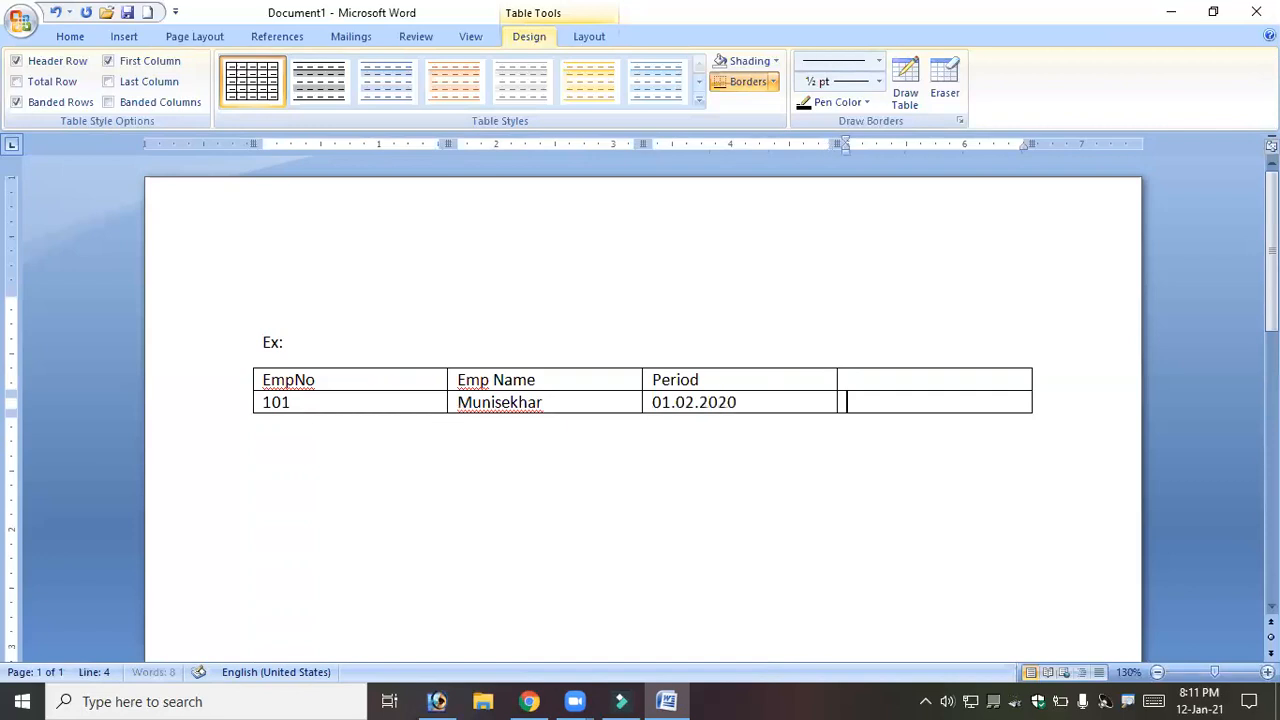
{"action": "type", "text": "31.12.2099"}
Add a table row for the second employee's number and name with the dates 01.02.2020 and 31.12.2099.
{"action": "key", "text": "Tab"}
{"action": "type", "text": "102"}
{"action": "key", "text": "Tab"}
{"action": "type", "text": "Raju"}
{"action": "key", "text": "Tab"}
{"action": "type", "text": "01"}
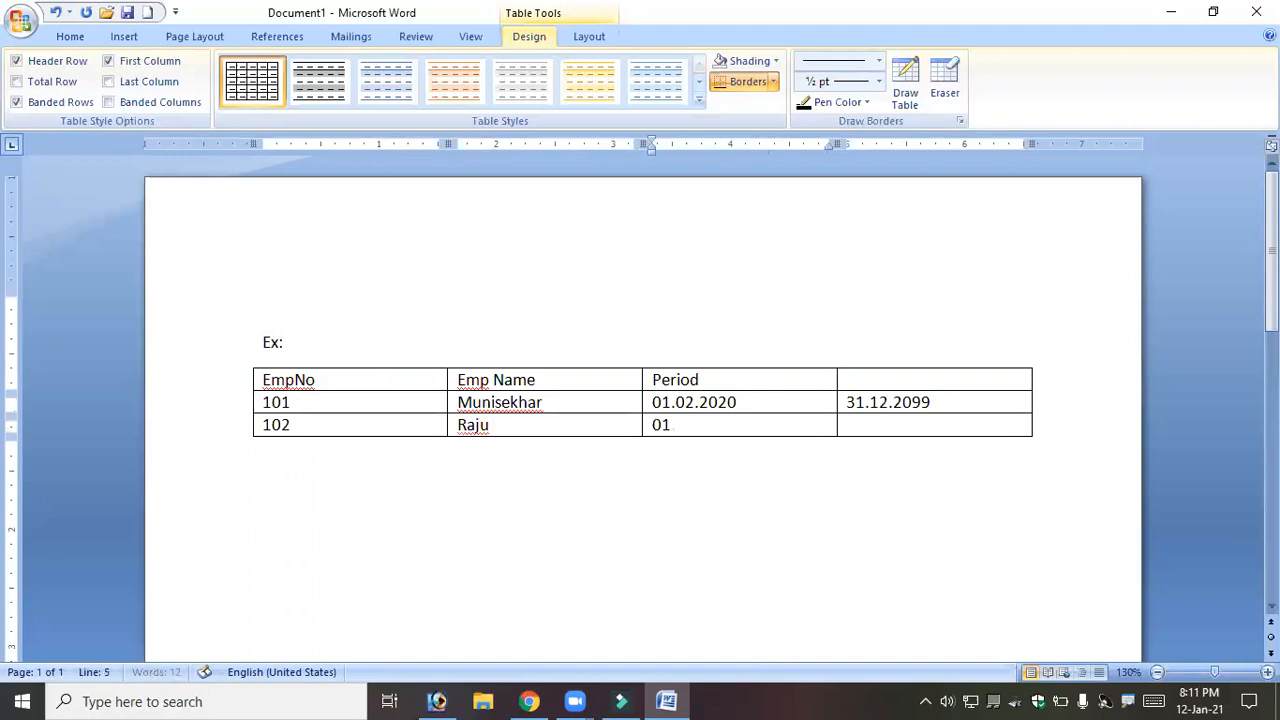
{"action": "type", "text": ".02.2020"}
{"action": "key", "text": "Tab"}
{"action": "key", "text": "Return"}
{"action": "key", "text": "BackSpace"}
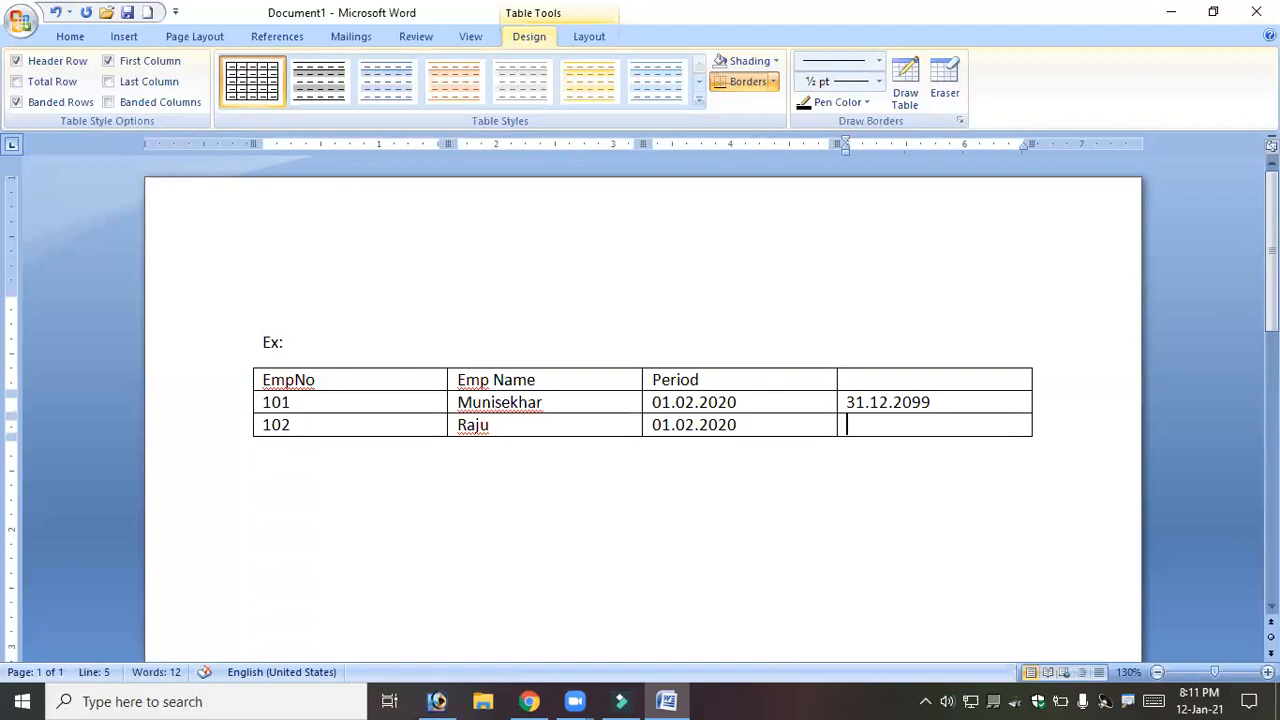
{"action": "type", "text": "31.12.2099"}
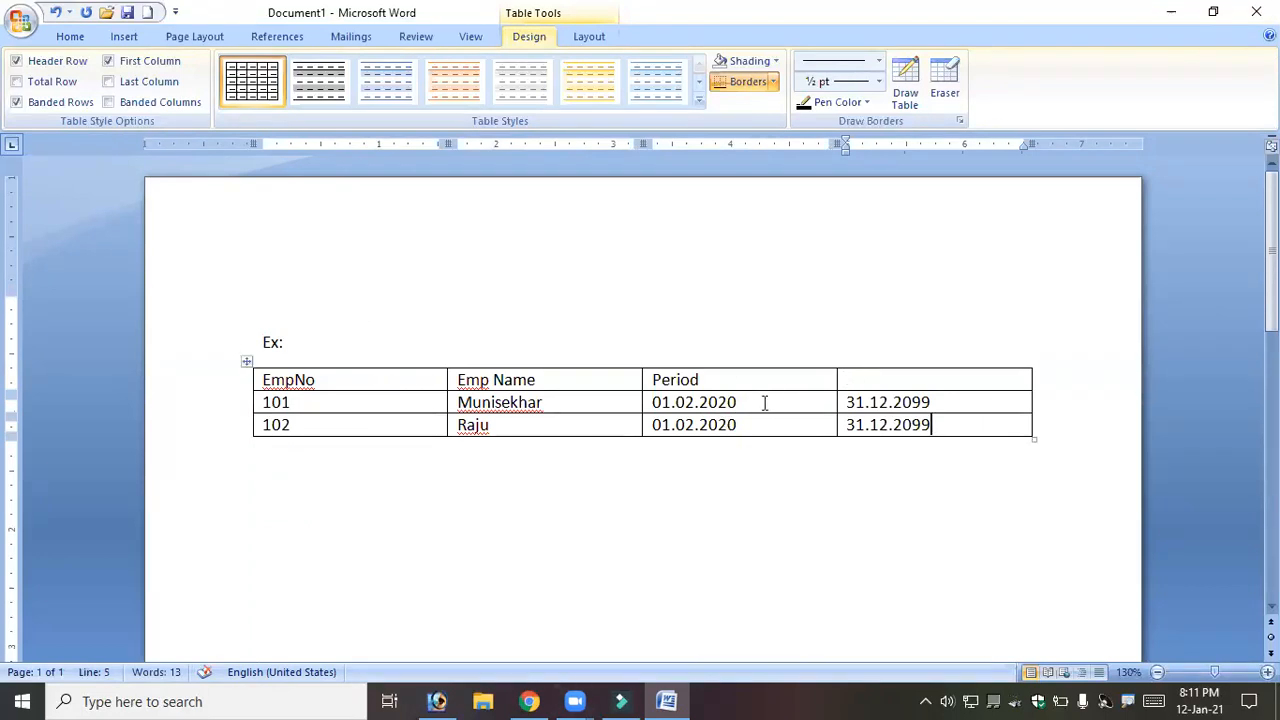
Insert a row below the header and enter From and To in its last two cells.
{"action": "left_click", "coordinate": [883, 363]}
{"action": "left_click", "coordinate": [884, 380]}
{"action": "left_click", "coordinate": [596, 37]}
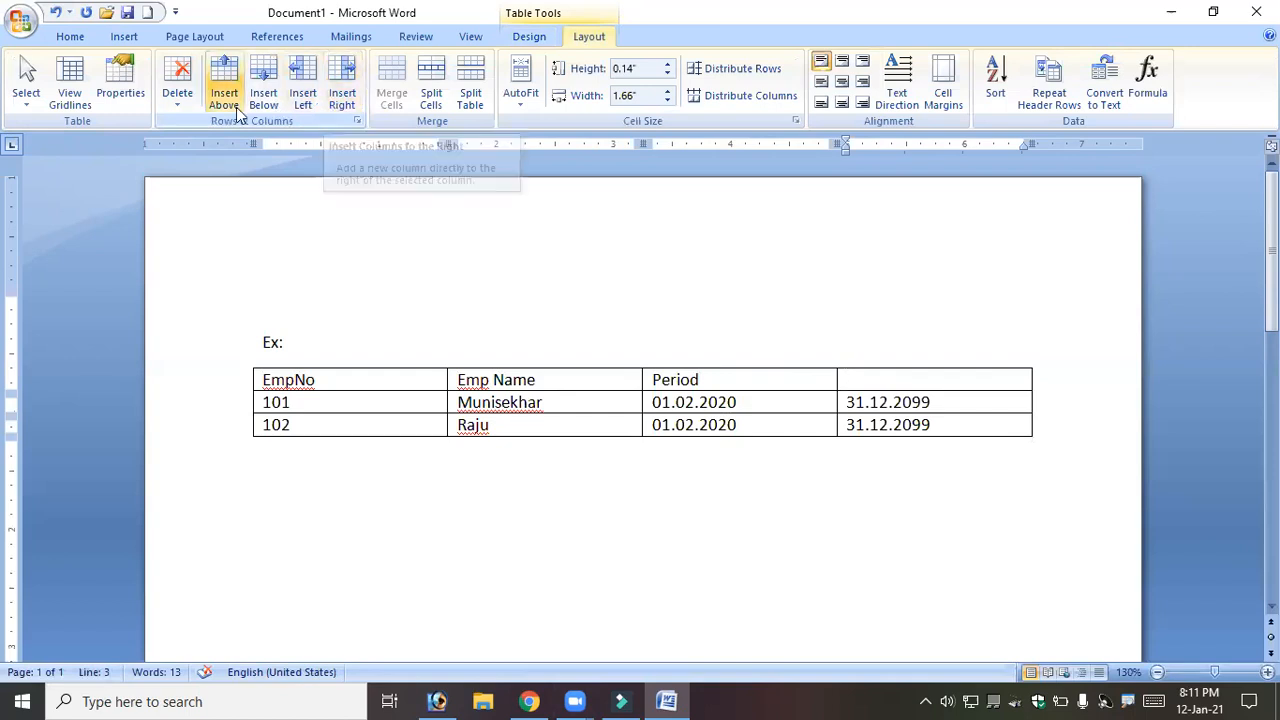
{"action": "left_click", "coordinate": [270, 114]}
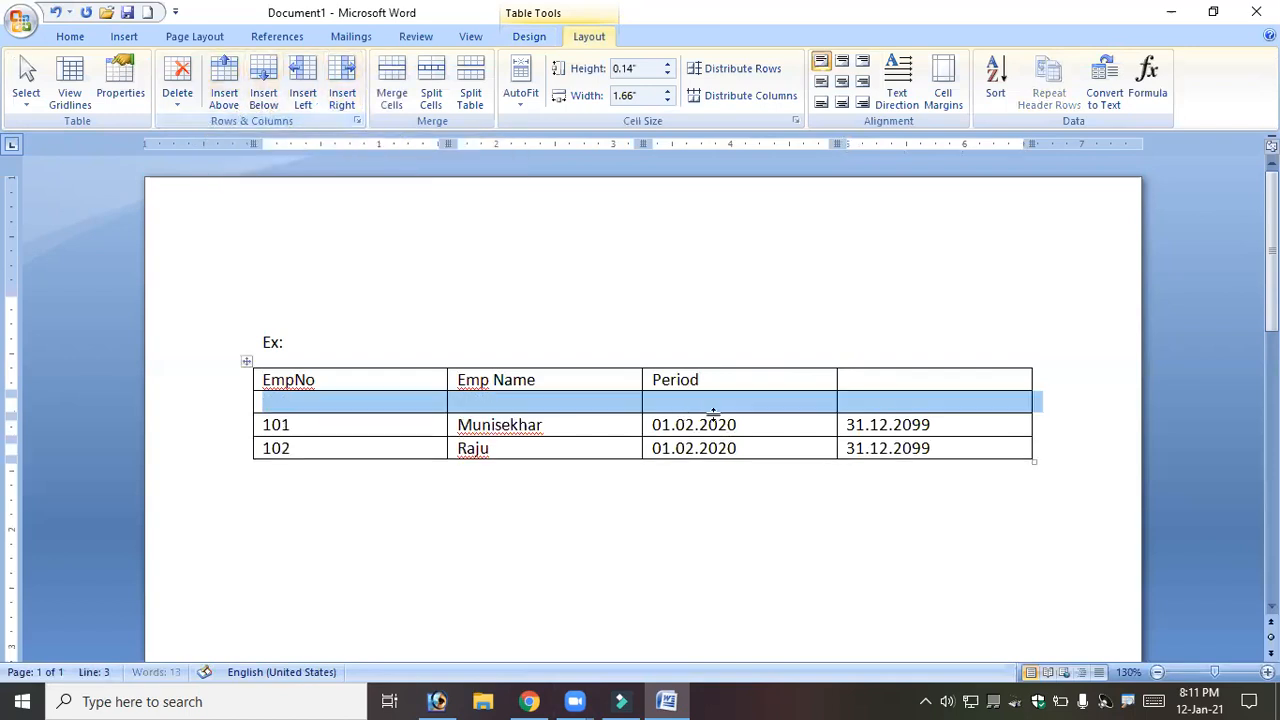
{"action": "left_click", "coordinate": [722, 396]}
{"action": "type", "text": "From"}
{"action": "key", "text": "Tab"}
{"action": "type", "text": "To"}
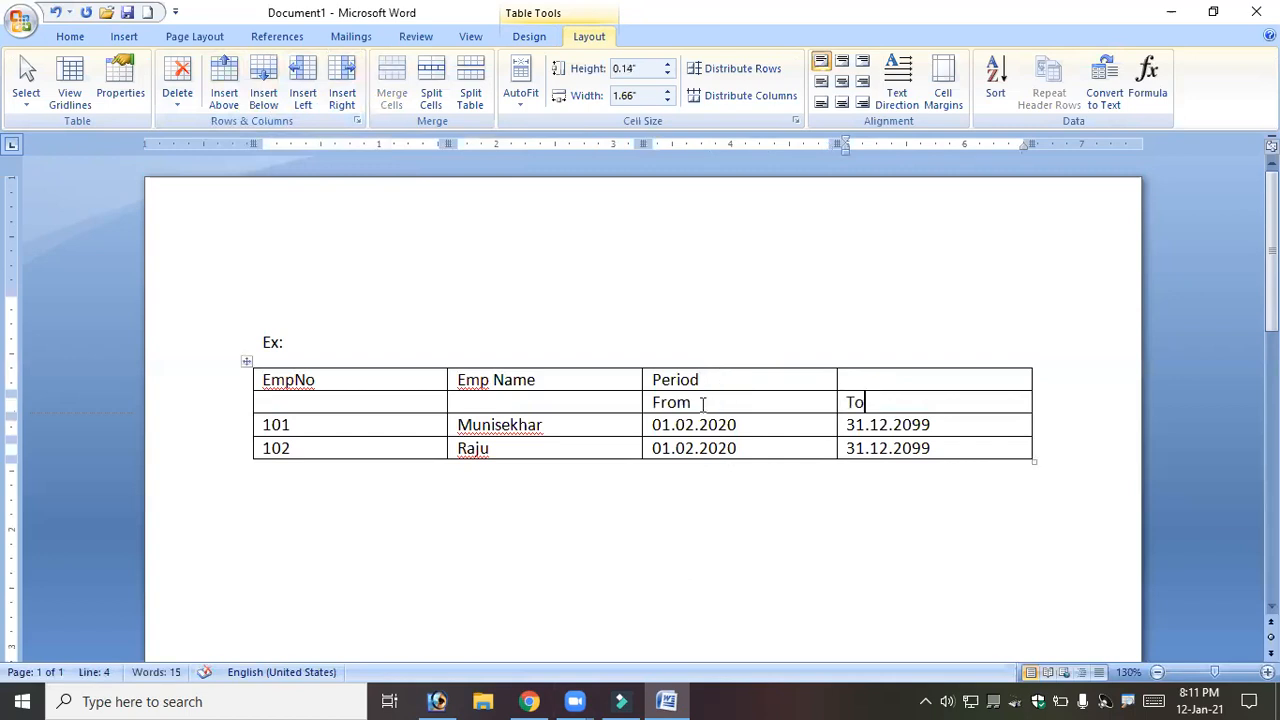
Merge the Period cell with the blank header cell beside it and center its text both ways.
{"action": "left_click", "coordinate": [786, 388]}
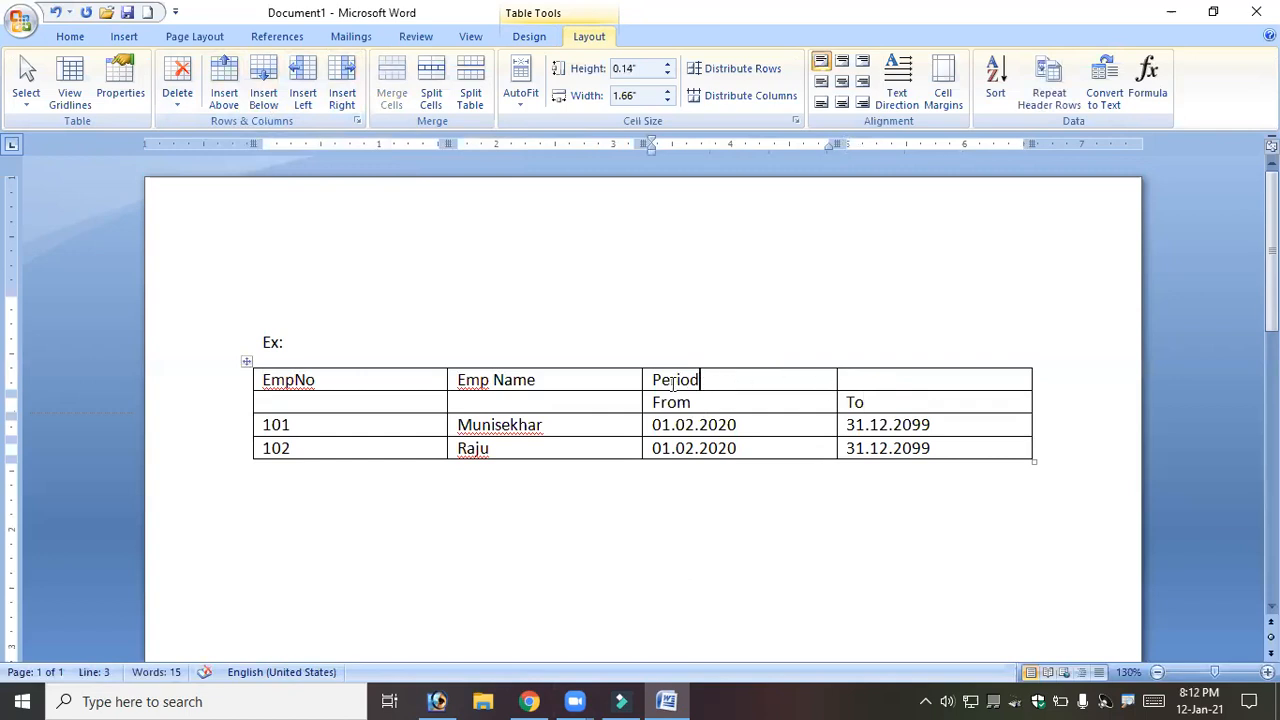
{"action": "left_click_drag", "start_coordinate": [750, 371], "coordinate": [883, 370]}
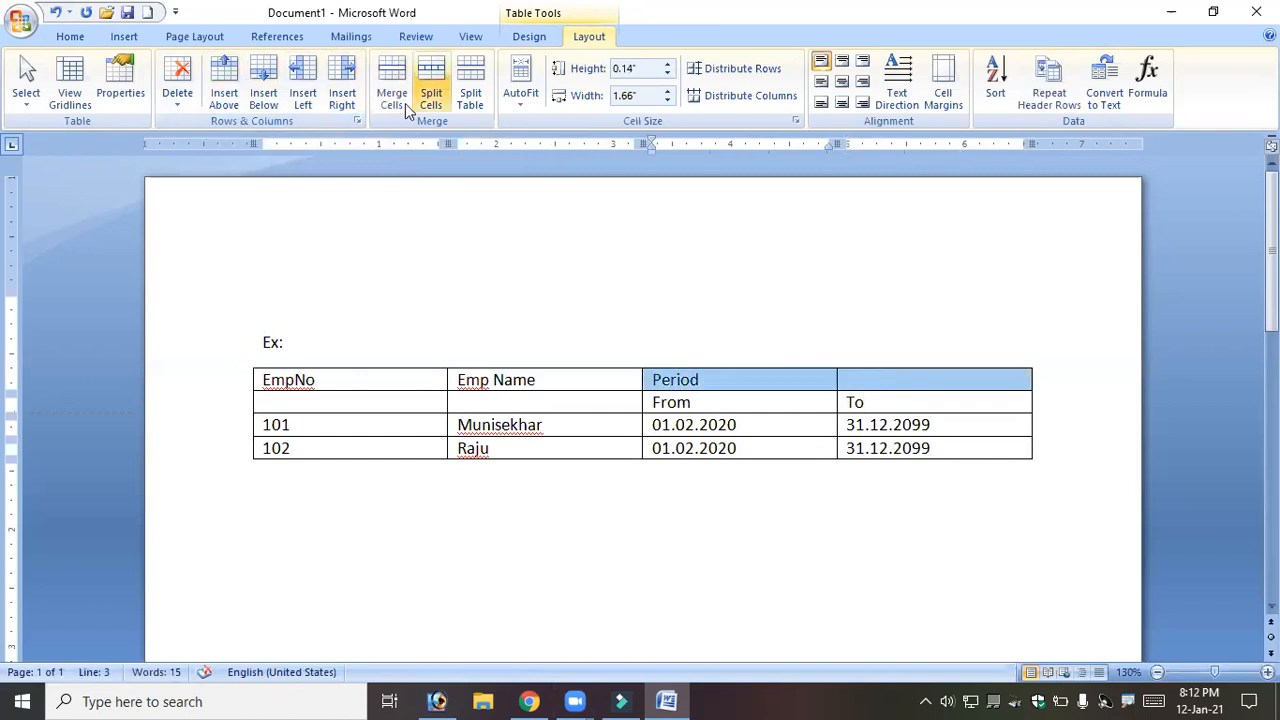
{"action": "left_click", "coordinate": [398, 100]}
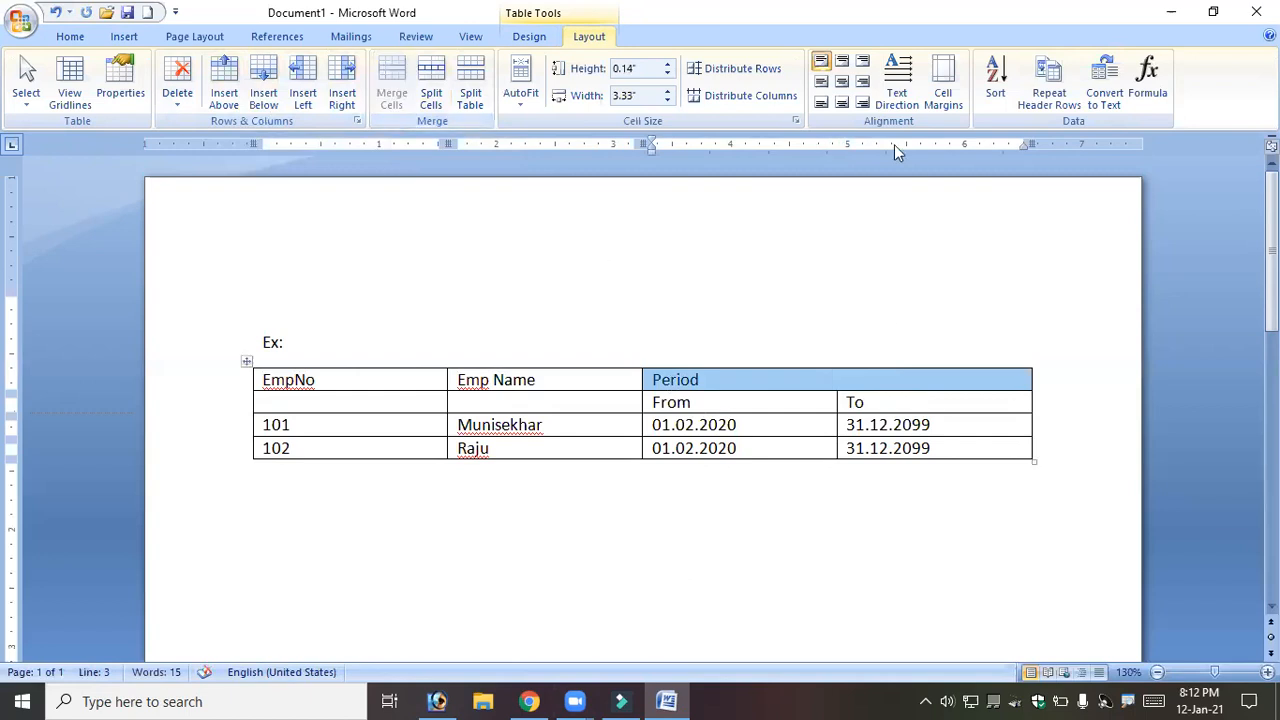
{"action": "left_click", "coordinate": [842, 81]}
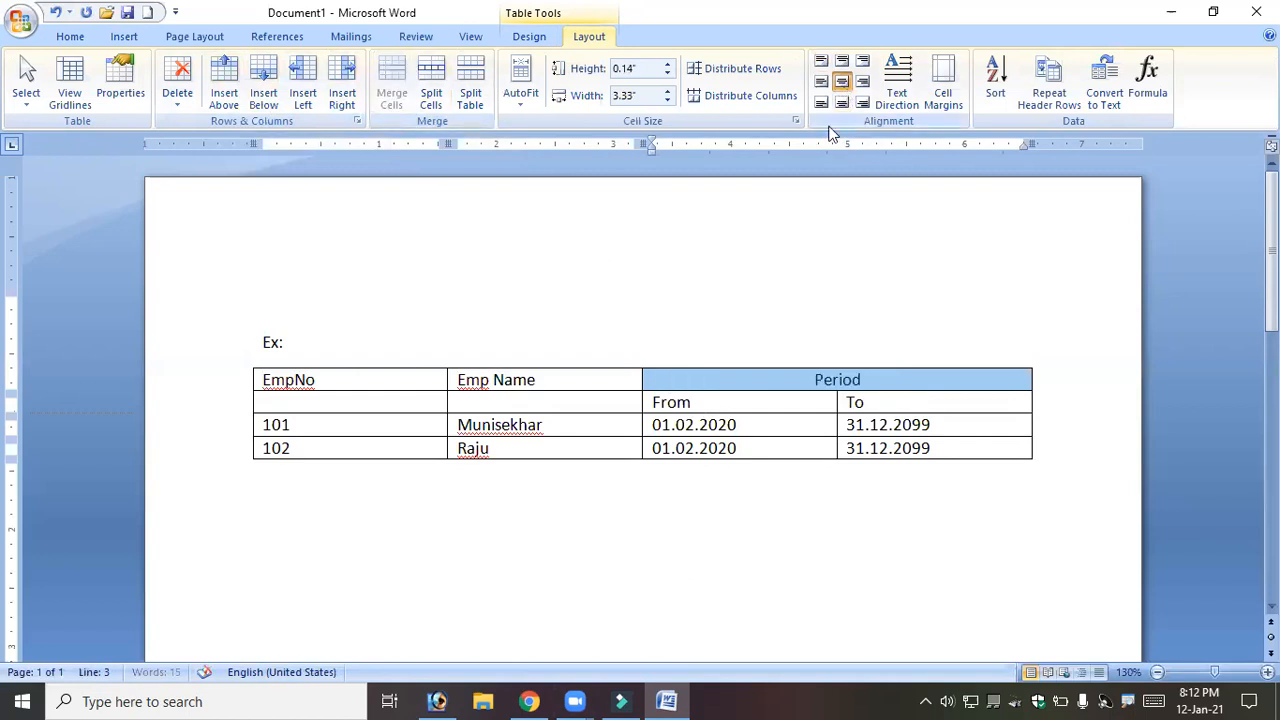
{"action": "left_click", "coordinate": [759, 417]}
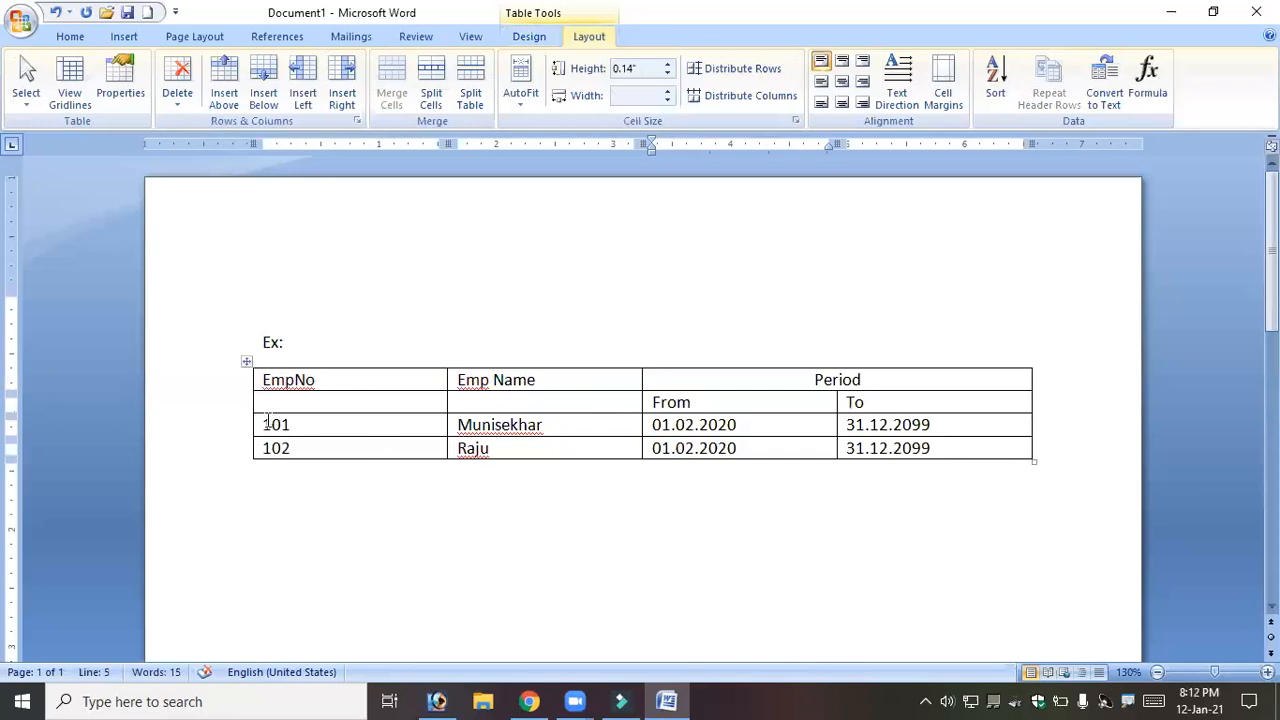
{"action": "left_click_drag", "start_coordinate": [309, 426], "coordinate": [934, 449]}
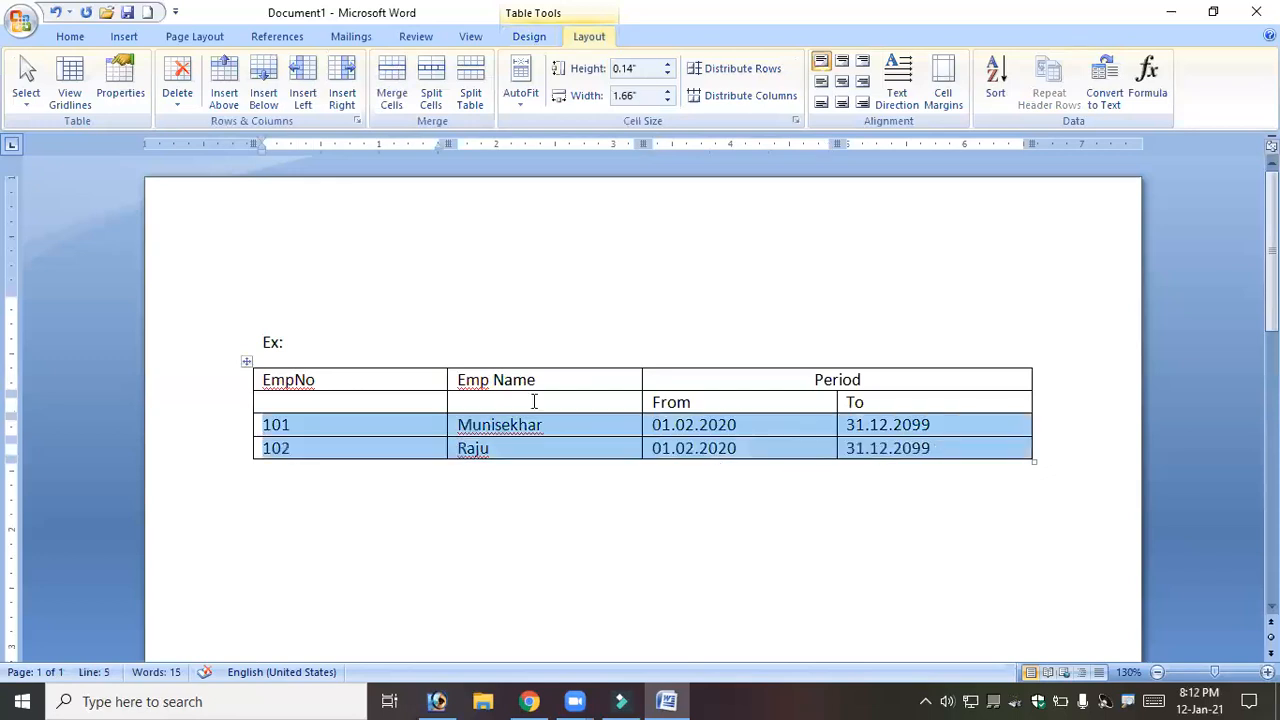
{"action": "left_click", "coordinate": [494, 401]}
{"action": "left_click", "coordinate": [406, 398]}
Try merging the EmpNo and Emp Name cells and the blank cells below them into one cell.
{"action": "left_click", "coordinate": [370, 380]}
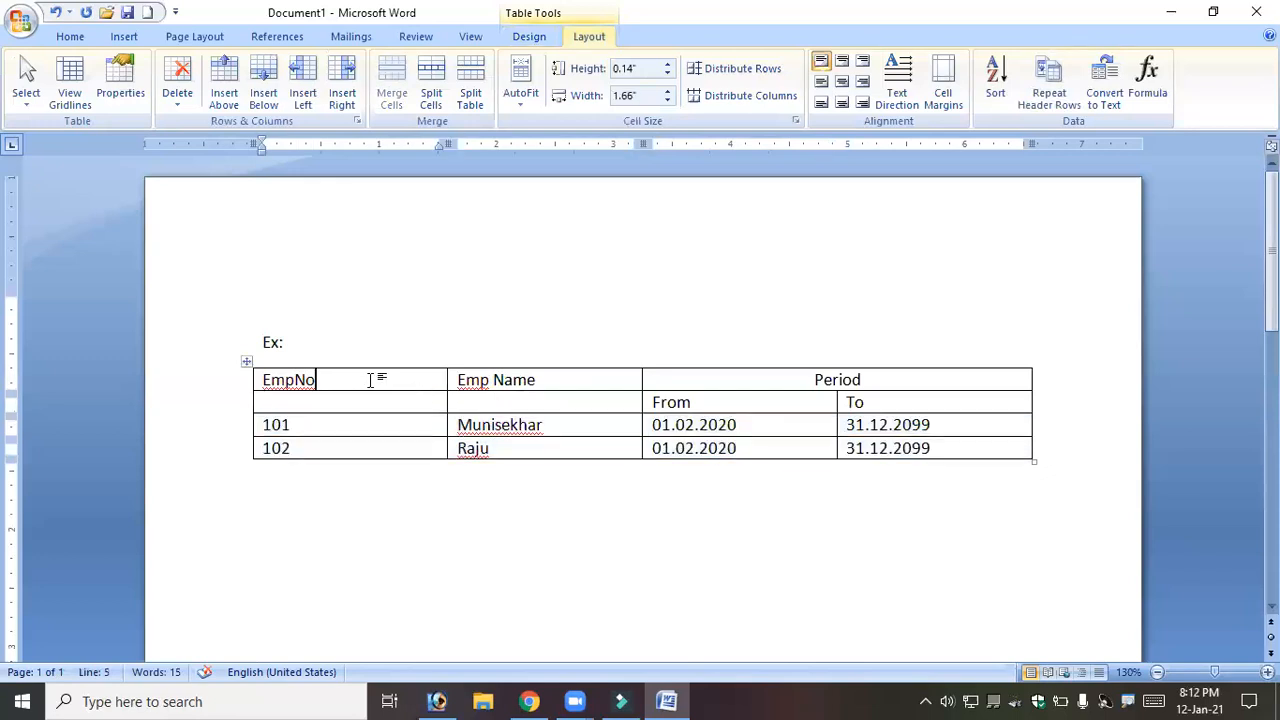
{"action": "left_click_drag", "start_coordinate": [370, 380], "coordinate": [632, 376]}
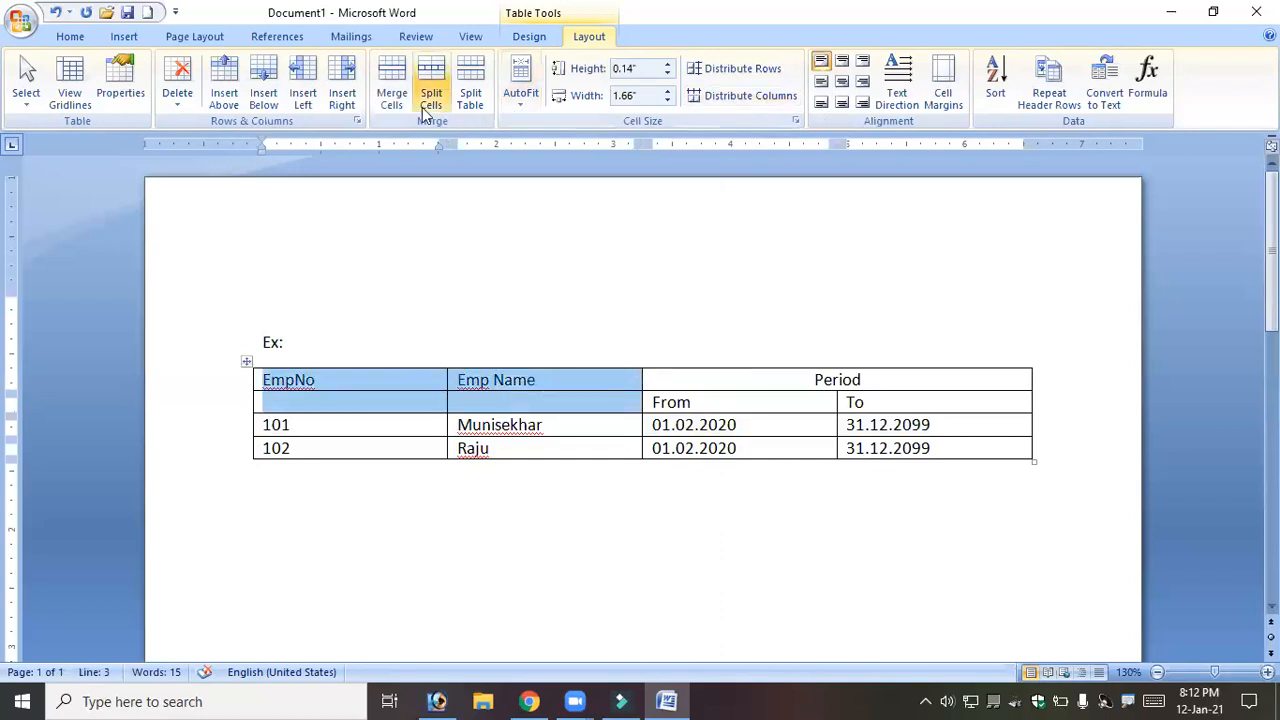
{"action": "left_click", "coordinate": [390, 104]}
{"action": "left_click", "coordinate": [459, 400]}
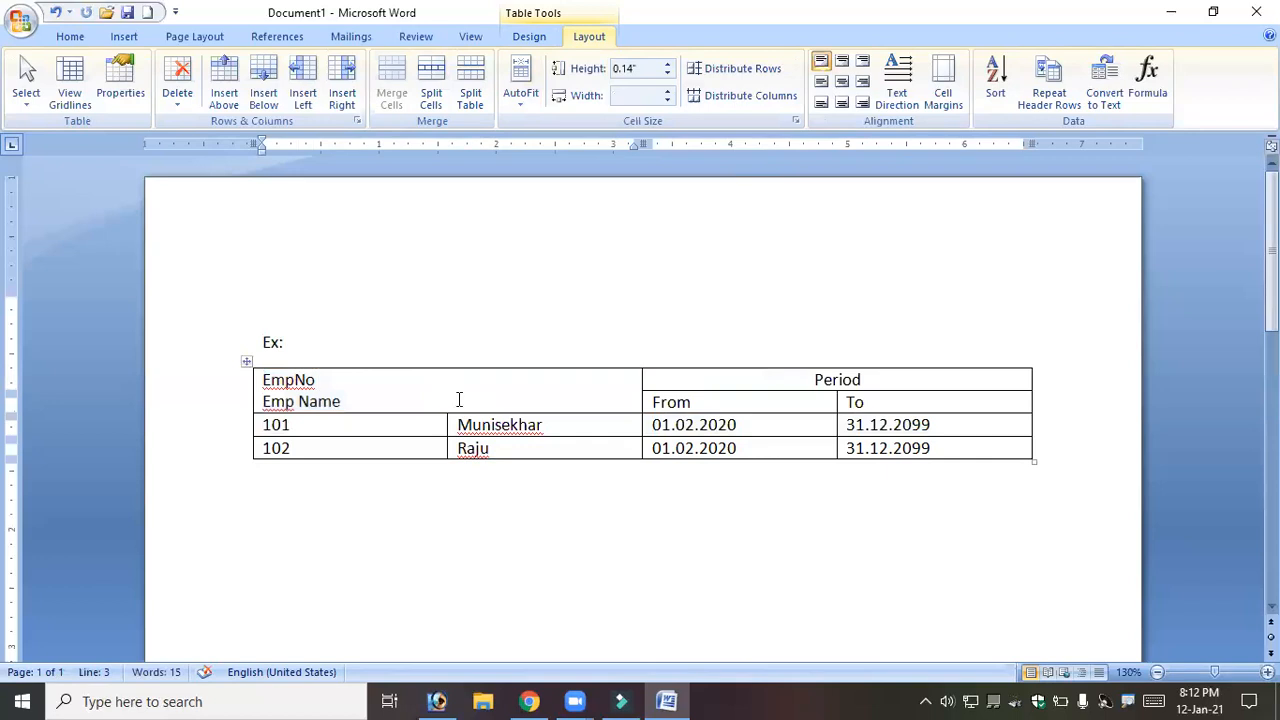
{"action": "left_click", "coordinate": [55, 12]}
Merge the EmpNo cell with the blank cell below it, and do the same for the Emp Name cell.
{"action": "left_click_drag", "start_coordinate": [374, 380], "coordinate": [380, 402]}
{"action": "left_click", "coordinate": [382, 98]}
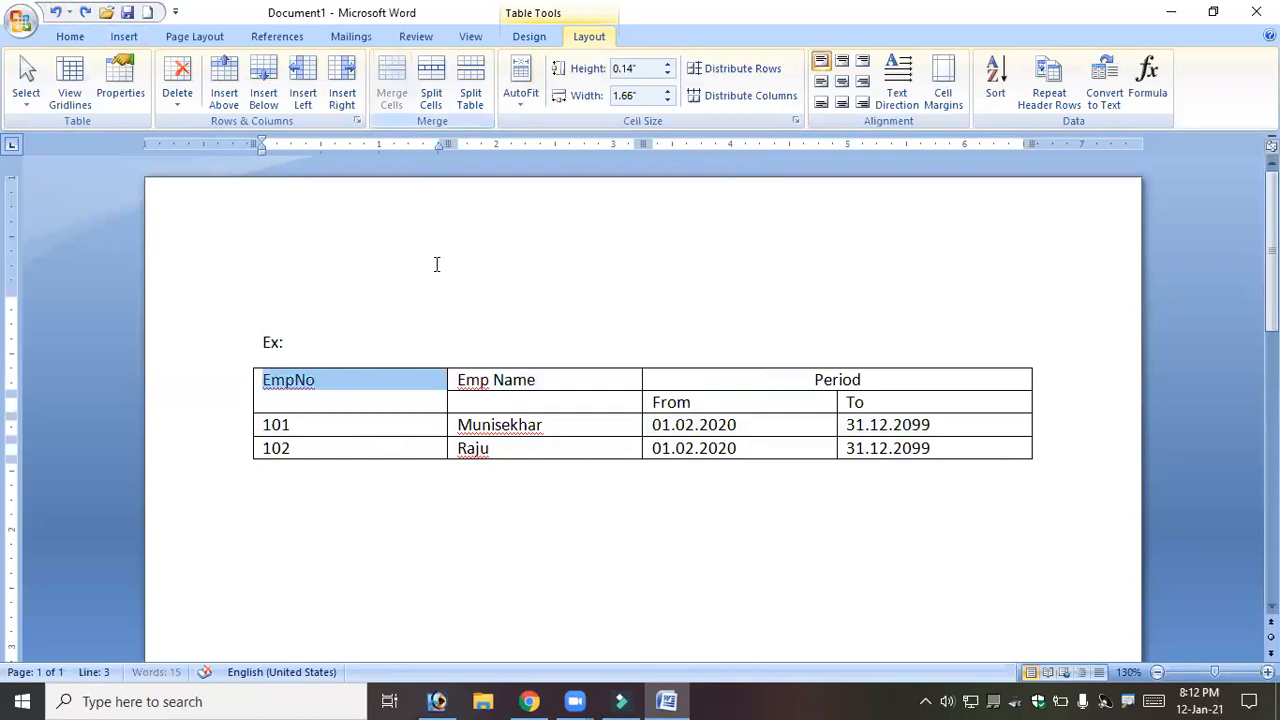
{"action": "left_click_drag", "start_coordinate": [572, 389], "coordinate": [587, 400]}
{"action": "left_click", "coordinate": [390, 95]}
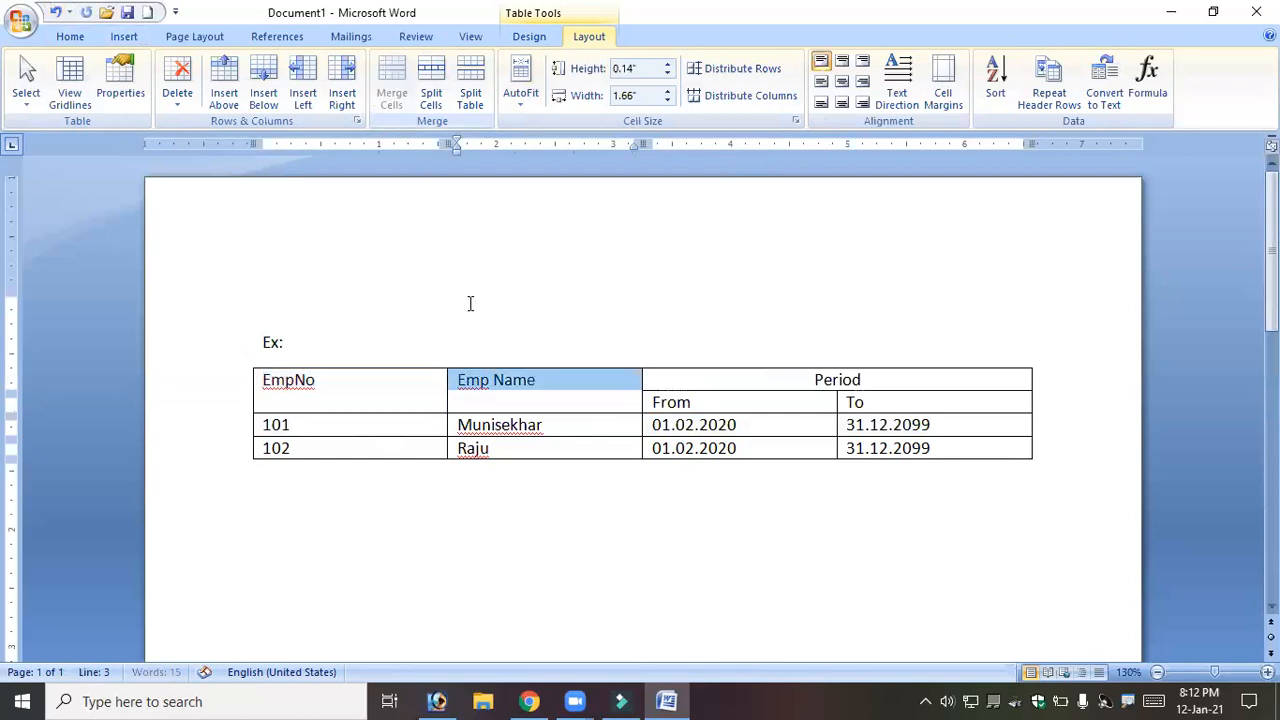
Center the Emp Name, EmpNo, From and To headings in their cells, and make all the table's headings bold.
{"action": "left_click", "coordinate": [841, 81]}
{"action": "left_click", "coordinate": [352, 395]}
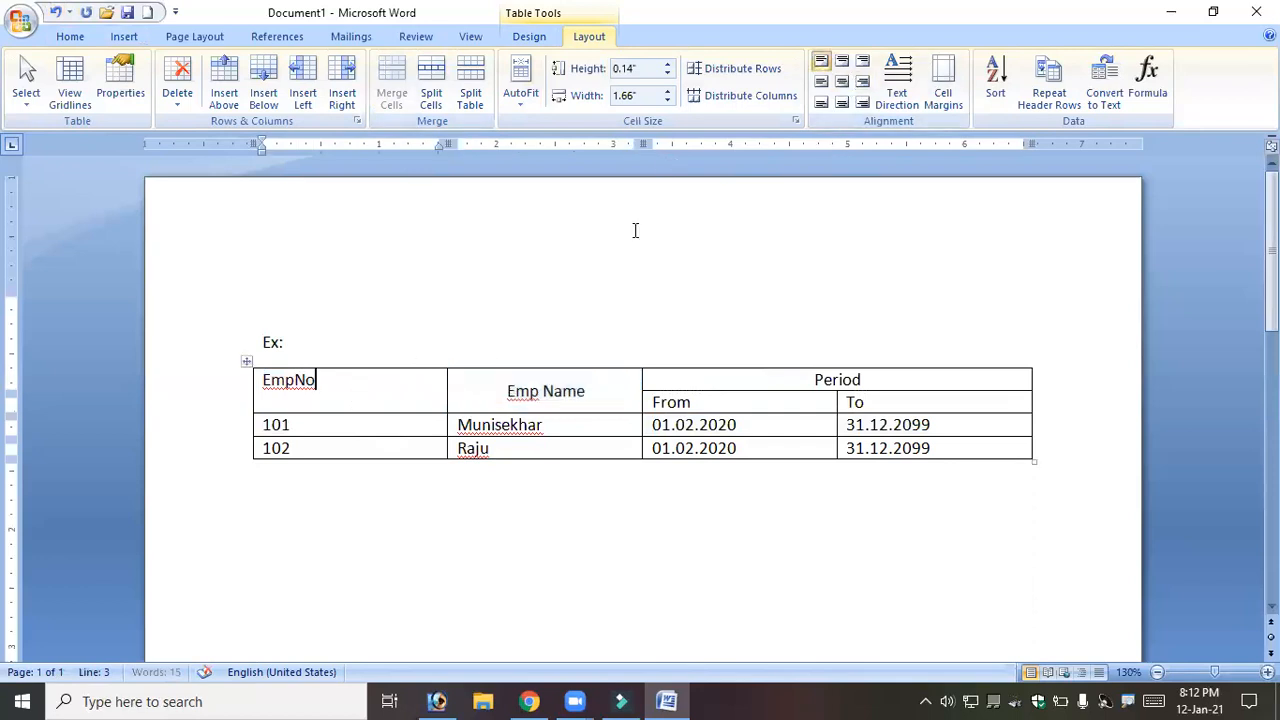
{"action": "left_click", "coordinate": [841, 81]}
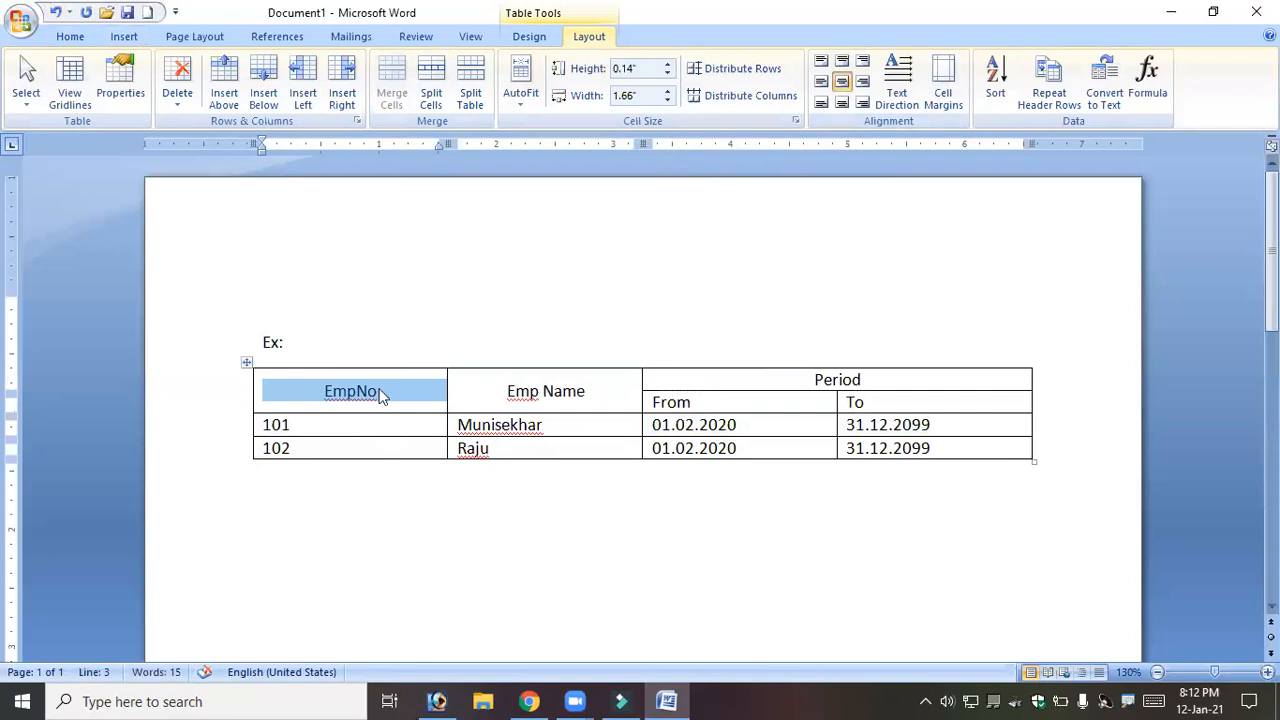
{"action": "left_click", "coordinate": [758, 400]}
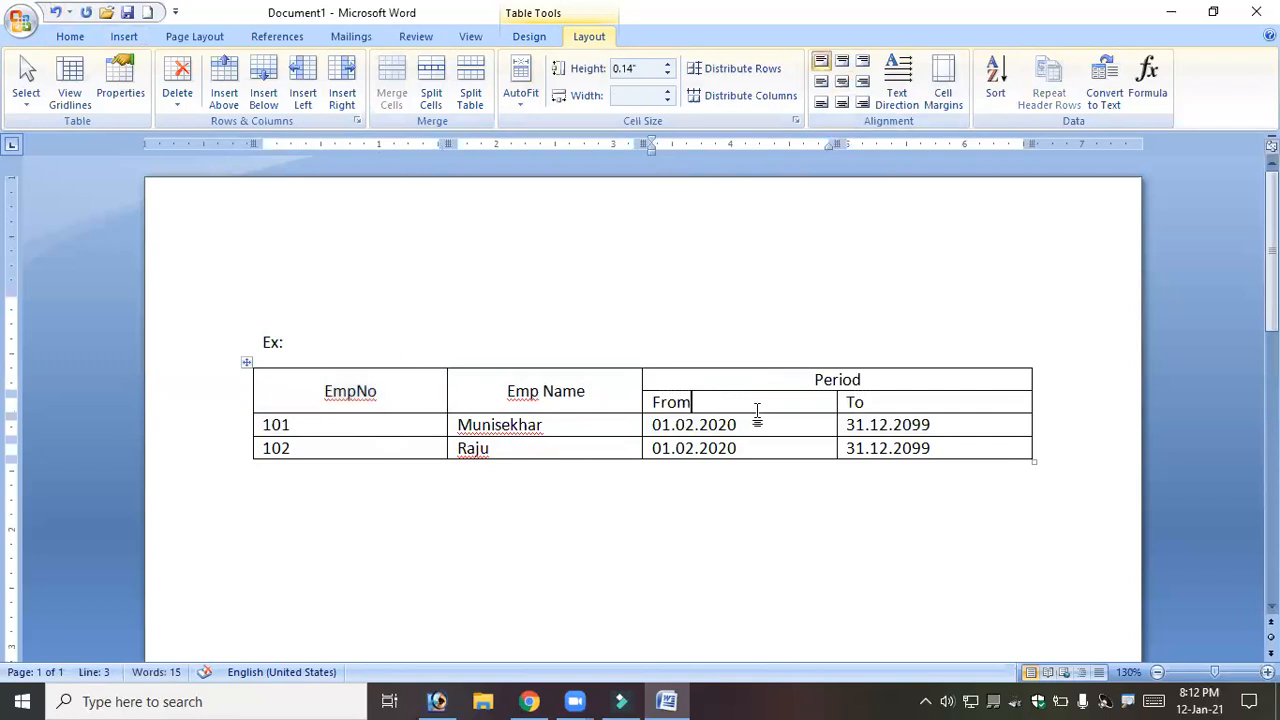
{"action": "left_click", "coordinate": [842, 81]}
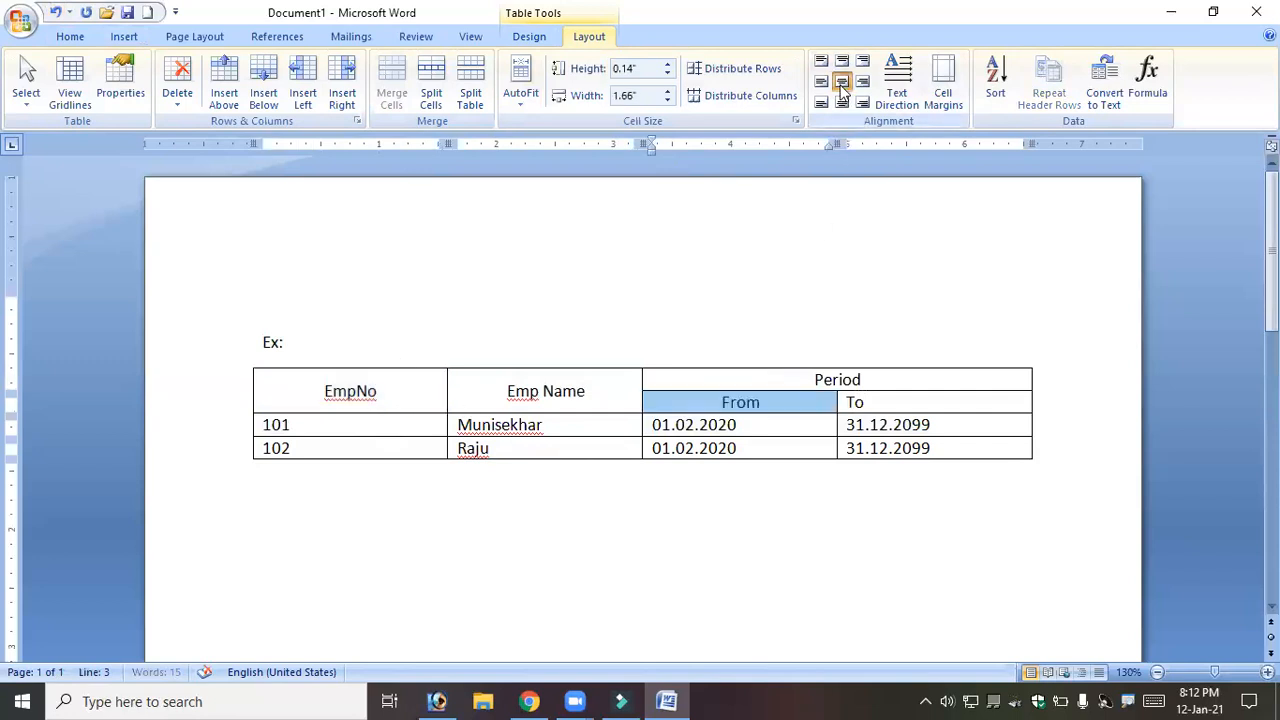
{"action": "left_click", "coordinate": [900, 400]}
{"action": "left_click", "coordinate": [842, 81]}
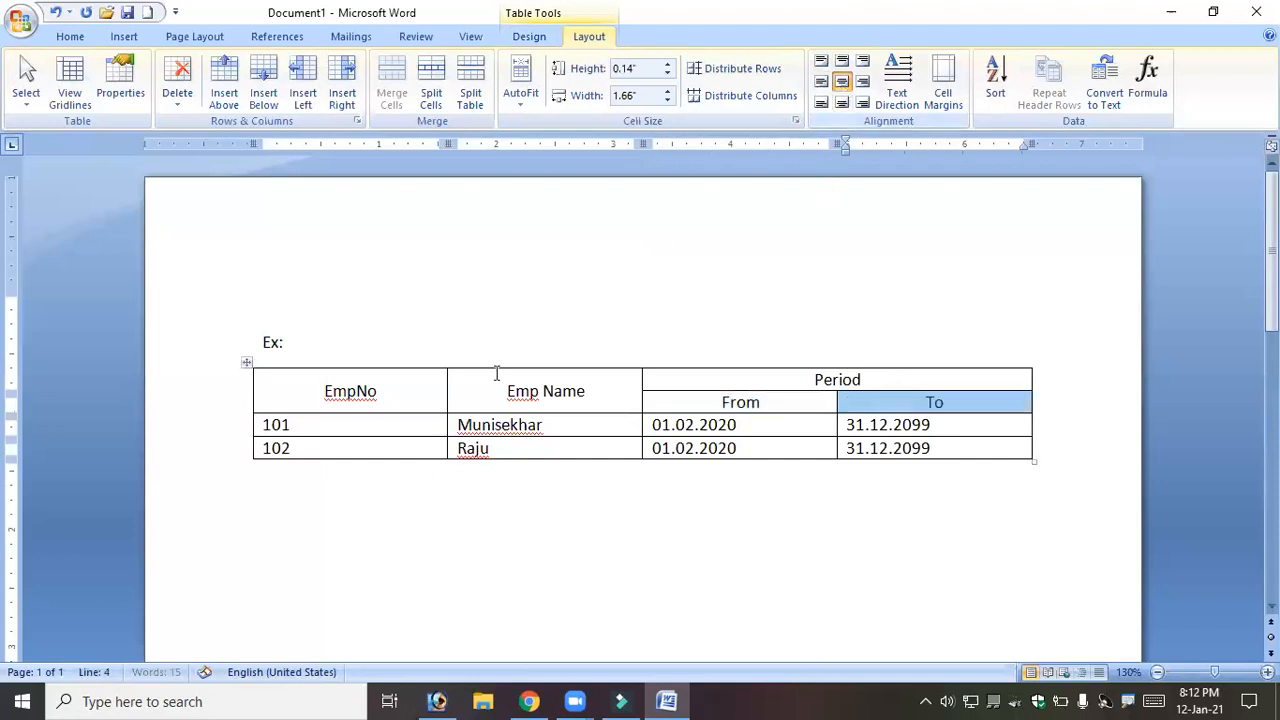
{"action": "left_click_drag", "start_coordinate": [334, 397], "coordinate": [892, 395]}
{"action": "key", "text": "ctrl+b"}
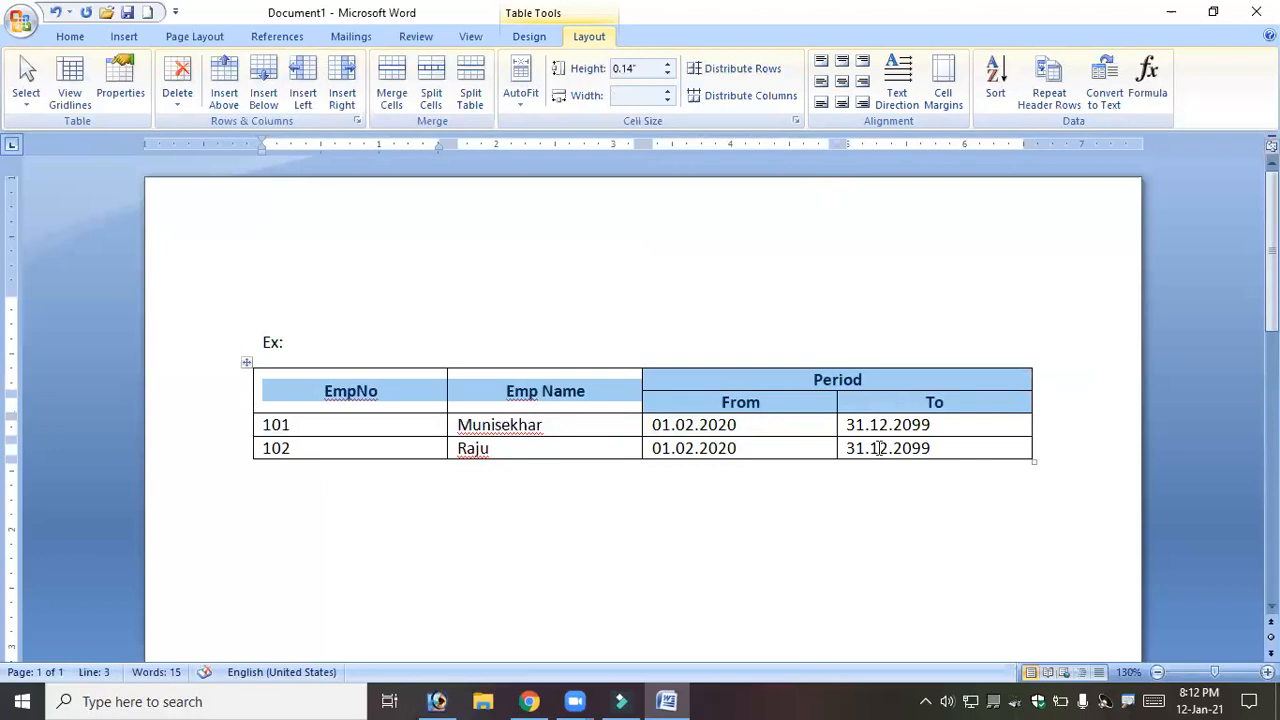
Insert a new table with 11 columns and 2 rows, leaving blank lines between it and the employee table.
{"action": "left_click", "coordinate": [872, 478]}
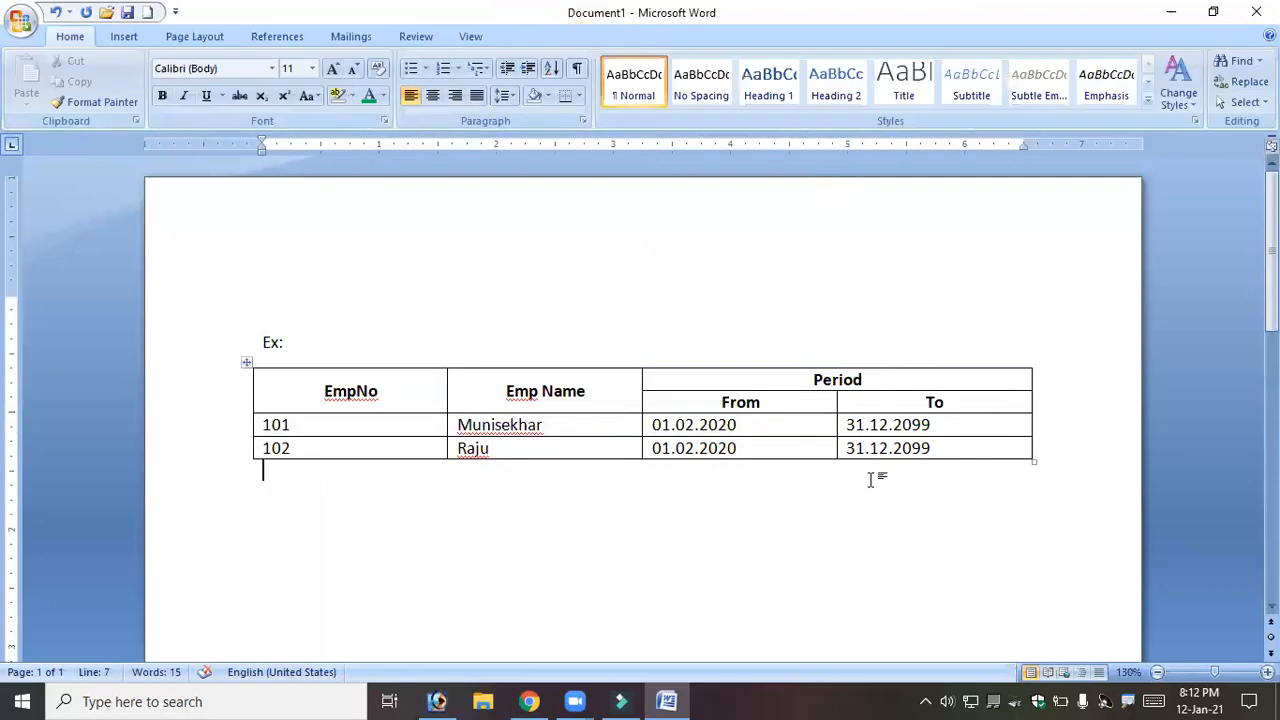
{"action": "key", "text": "Return"}
{"action": "key", "text": "Return"}
{"action": "left_click", "coordinate": [131, 37]}
{"action": "left_click", "coordinate": [160, 95]}
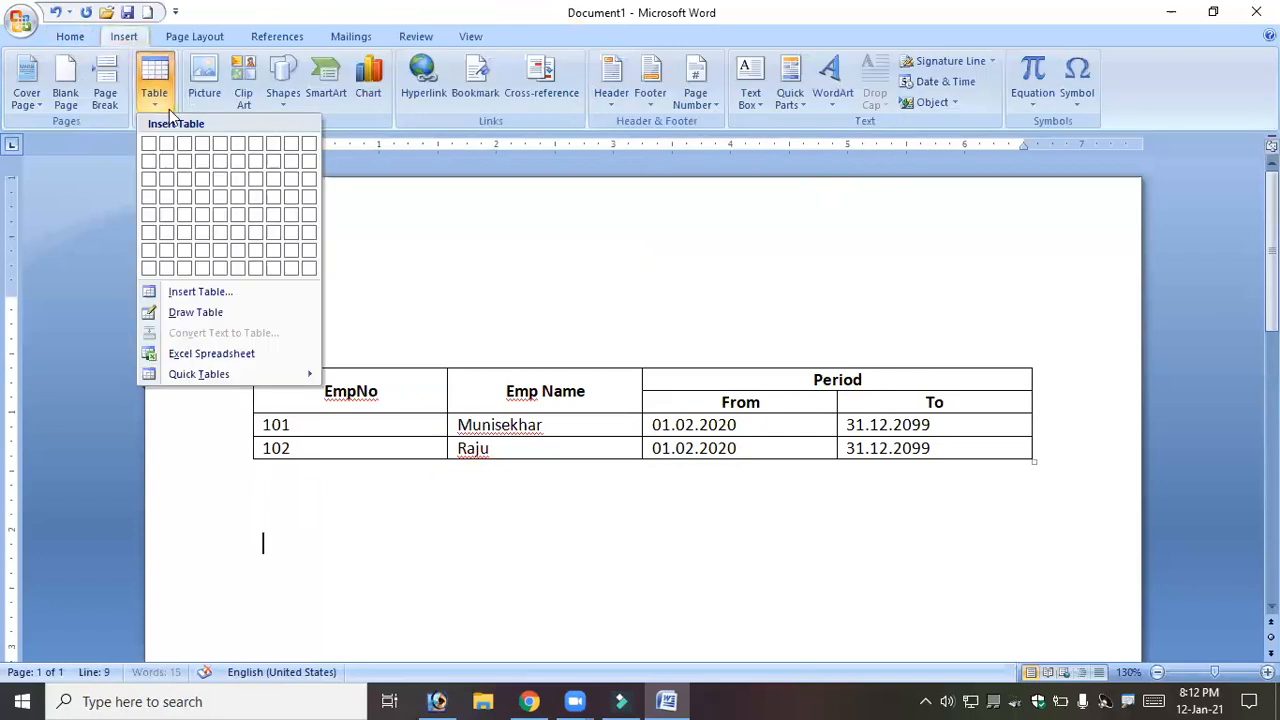
{"action": "left_click", "coordinate": [253, 291]}
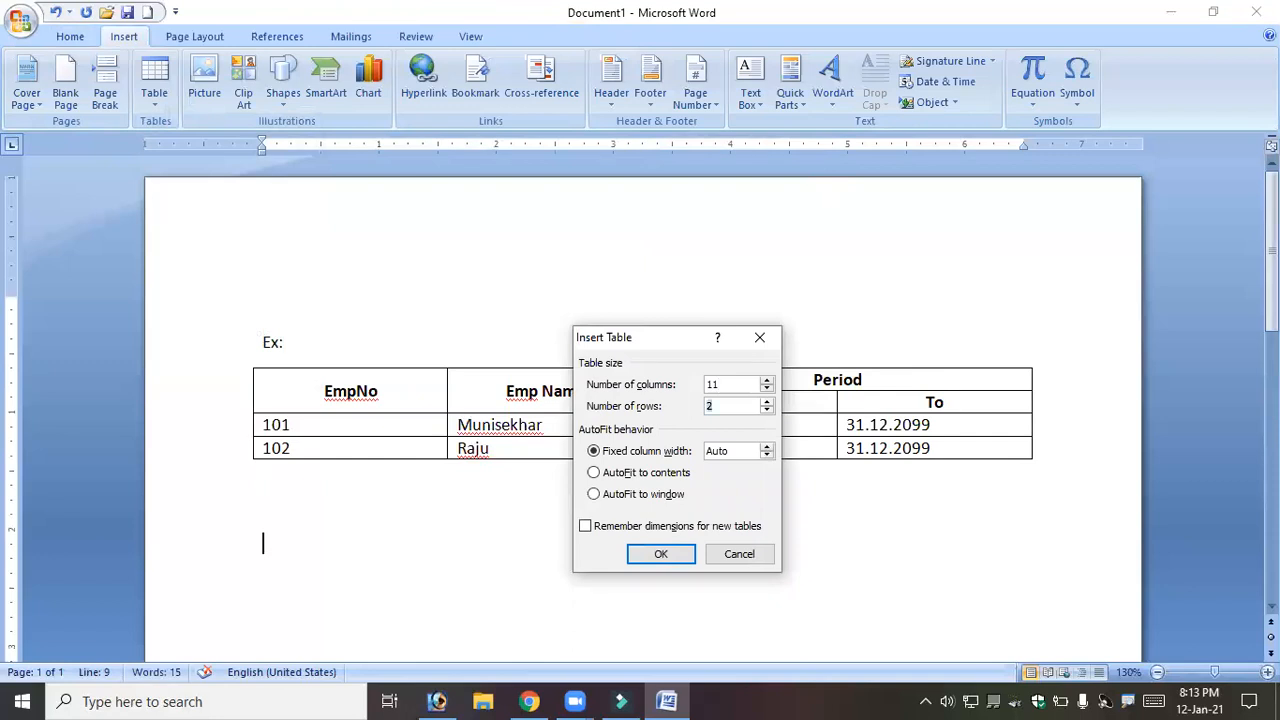
{"action": "key", "text": "Return"}
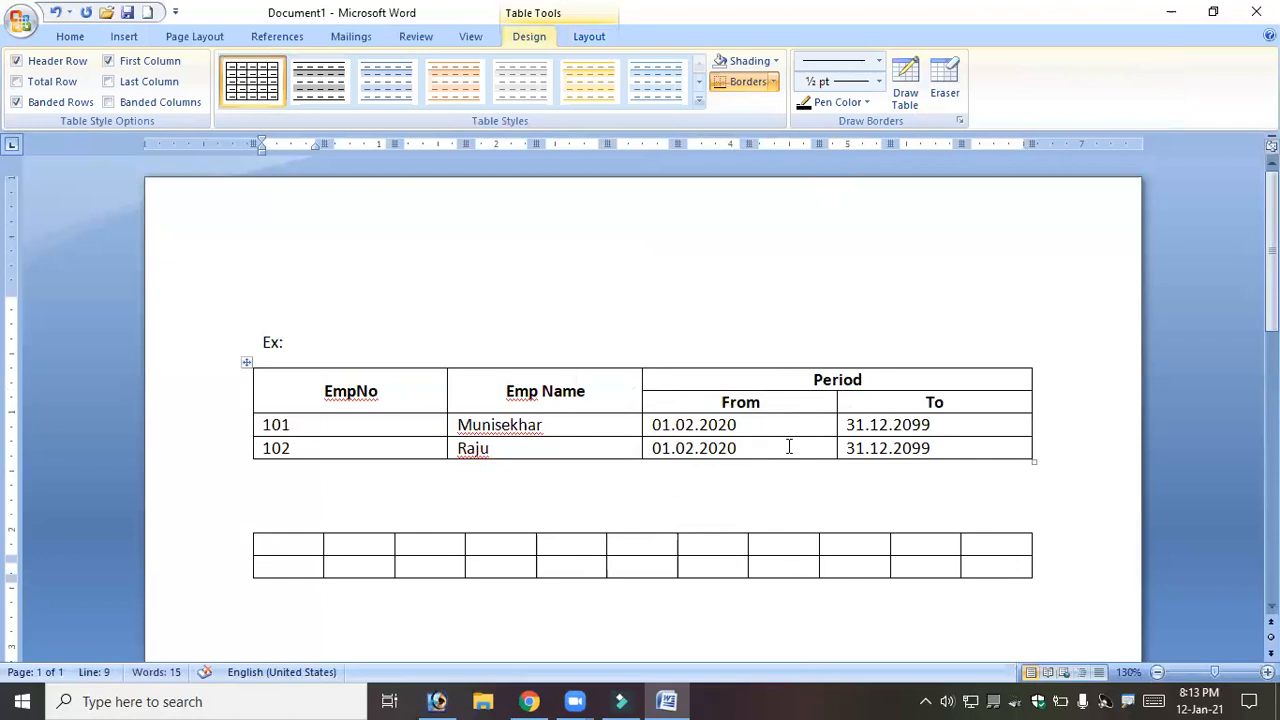
Enter the headings Slno, Name of the Students, Class and Subjects in the first four cells of the new table's second row.
{"action": "key", "text": "Down"}
{"action": "type", "text": "S"}
{"action": "key", "text": "BackSpace"}
{"action": "type", "text": "lno"}
{"action": "key", "text": "Tab"}
{"action": "type", "text": "Name of the "}
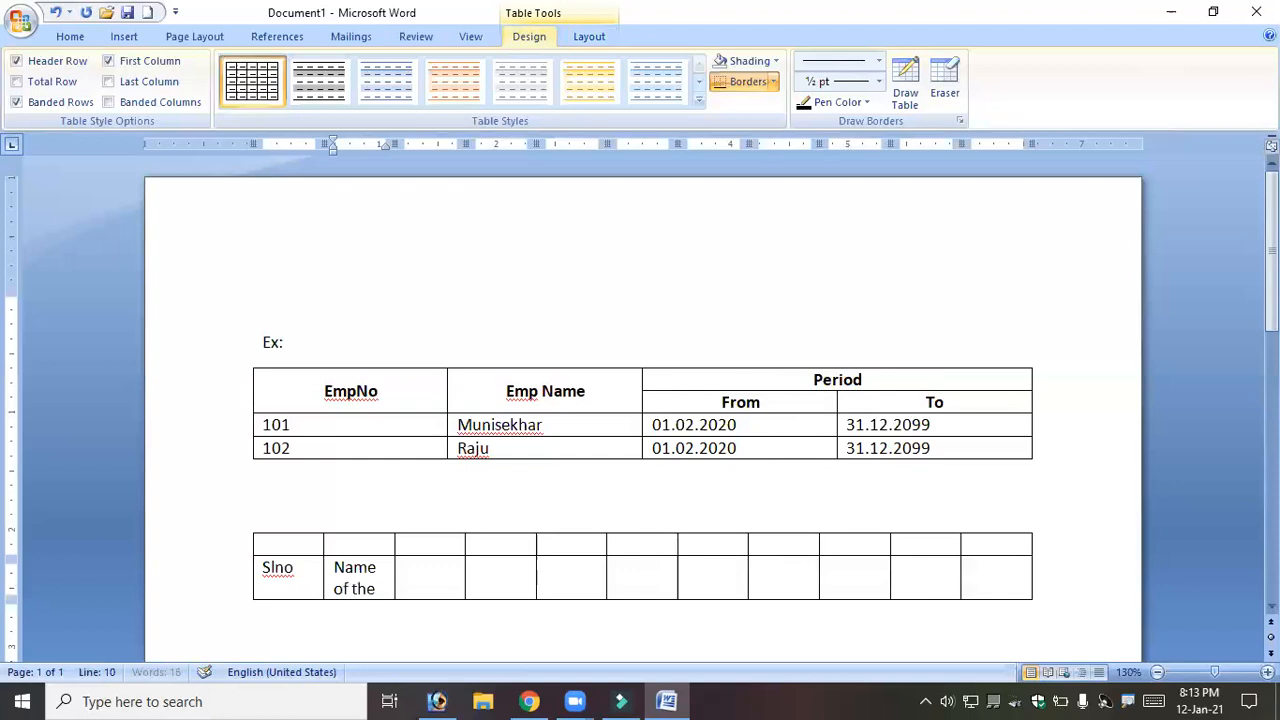
{"action": "type", "text": "Students"}
{"action": "key", "text": "Tab"}
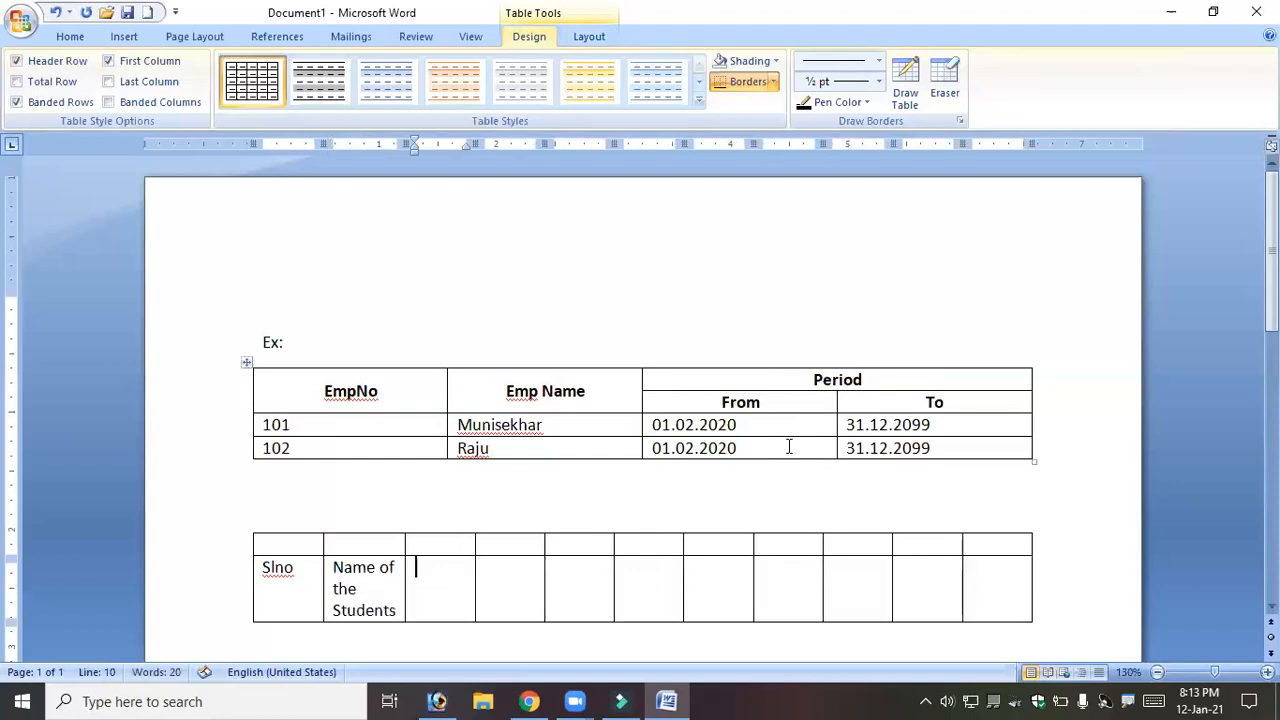
{"action": "type", "text": "Ck"}
{"action": "type", "text": "ass"}
{"action": "key", "text": "Tab"}
{"action": "type", "text": "Subjects"}
Add a third row and enter Telugu, Hindi, English, Maths, Science and Social in it, starting beneath the Subjects heading.
{"action": "key", "text": "Tab"}
{"action": "key", "text": "Tab"}
{"action": "key", "text": "Tab"}
{"action": "key", "text": "Tab"}
{"action": "key", "text": "Tab"}
{"action": "key", "text": "Tab"}
{"action": "key", "text": "Tab"}
{"action": "key", "text": "Tab"}
{"action": "key", "text": "Tab"}
{"action": "key", "text": "Tab"}
{"action": "key", "text": "Tab"}
{"action": "type", "text": "Telugu"}
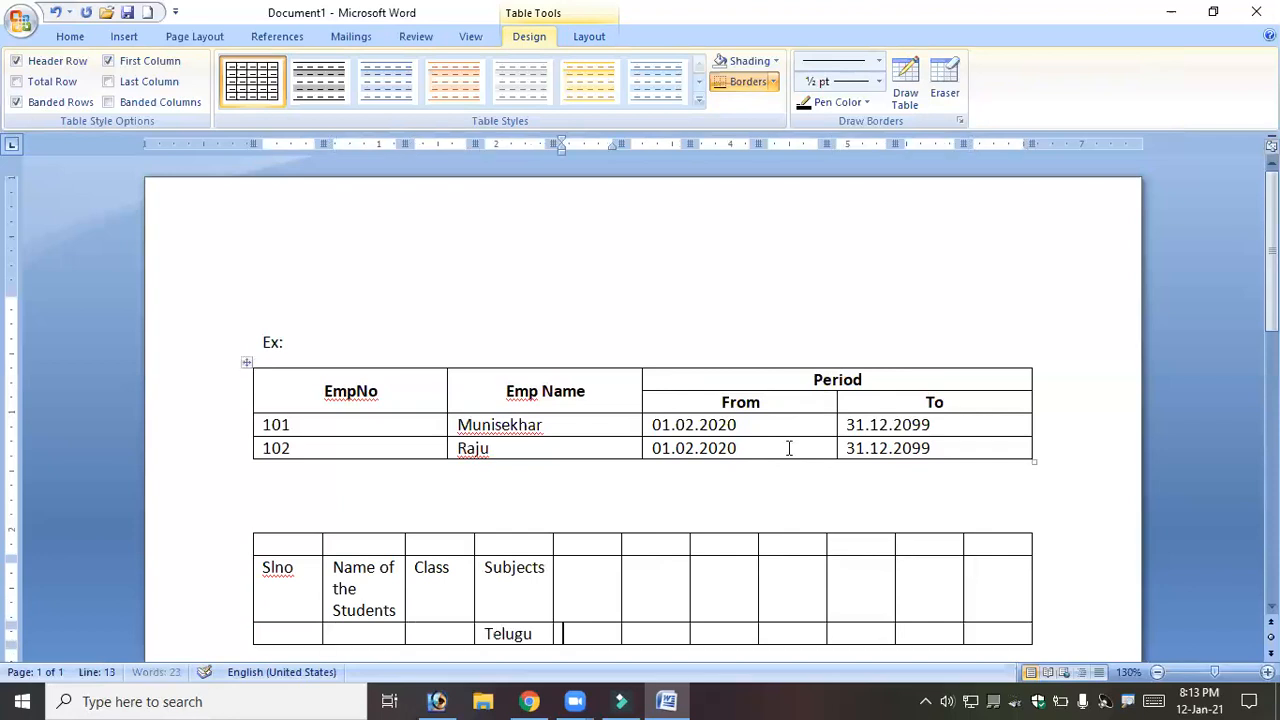
{"action": "key", "text": "Tab"}
{"action": "type", "text": "Hindi"}
{"action": "key", "text": "Tab"}
{"action": "type", "text": "English"}
{"action": "key", "text": "Tab"}
{"action": "type", "text": "Maths"}
{"action": "key", "text": "Tab"}
{"action": "type", "text": "Science"}
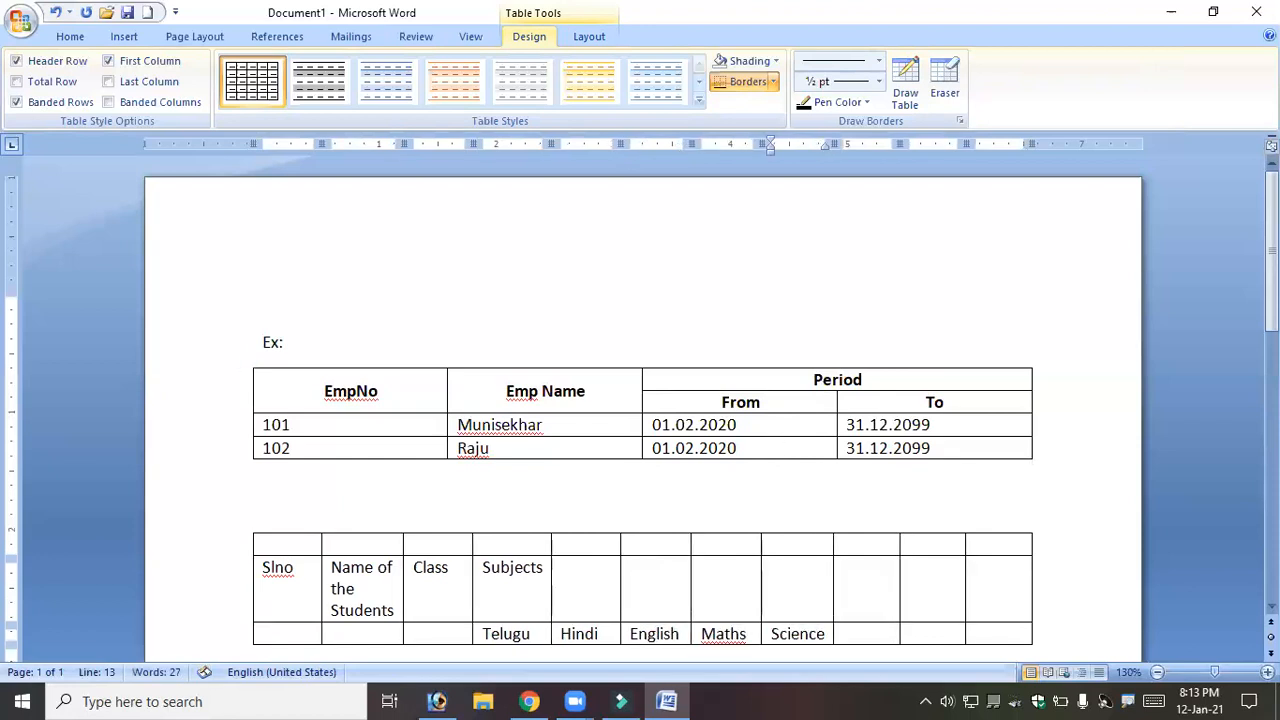
{"action": "key", "text": "Tab"}
{"action": "type", "text": "So"}
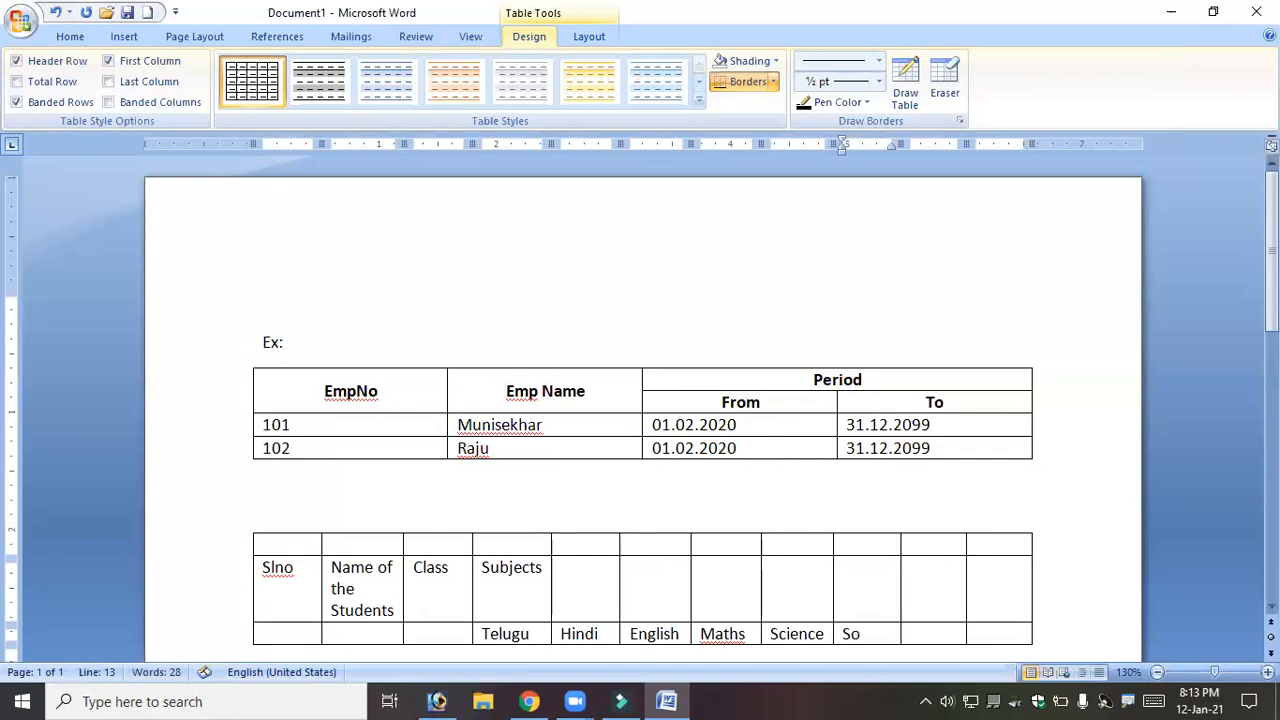
{"action": "type", "text": "cial"}
Enter the headings Total and Avg in the last two cells of the second row.
{"action": "key", "text": "Tab"}
{"action": "key", "text": "Up"}
{"action": "type", "text": "Total"}
{"action": "key", "text": "Tab"}
{"action": "type", "text": "Avg"}
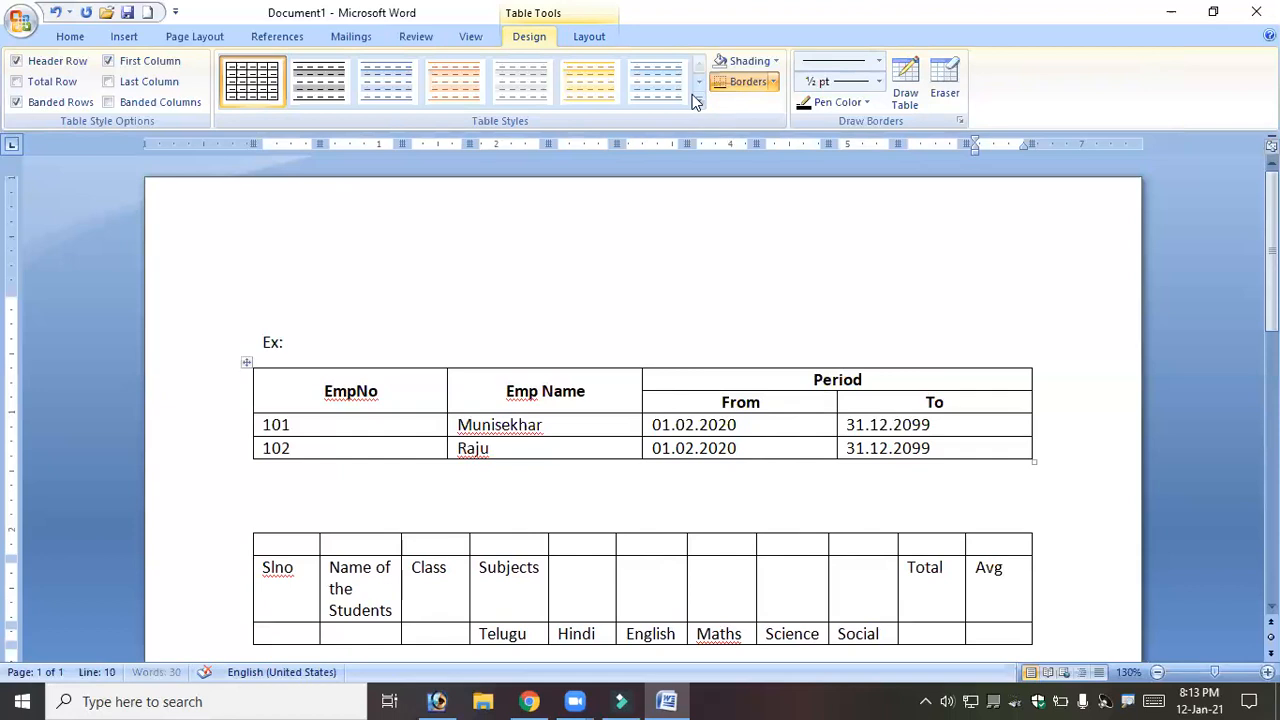
Insert a column to the right of Avg and give it the heading Result.
{"action": "left_click", "coordinate": [589, 36]}
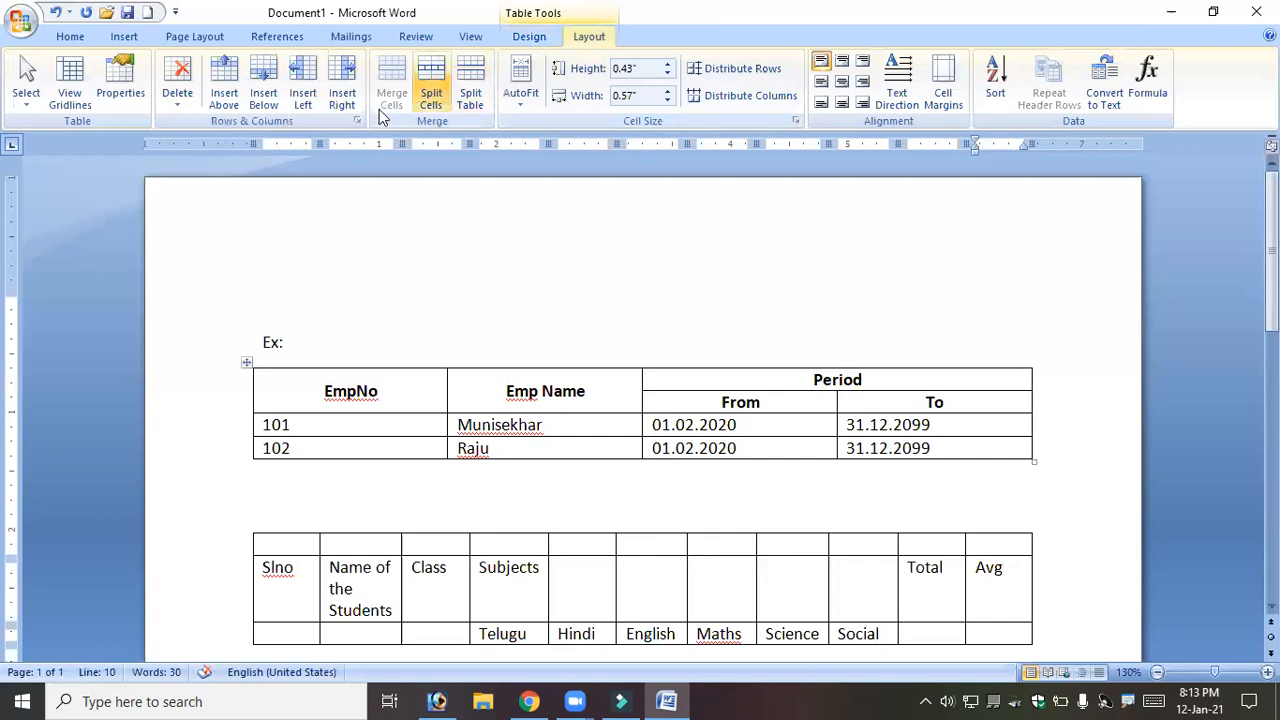
{"action": "left_click", "coordinate": [342, 92]}
{"action": "left_click", "coordinate": [999, 572]}
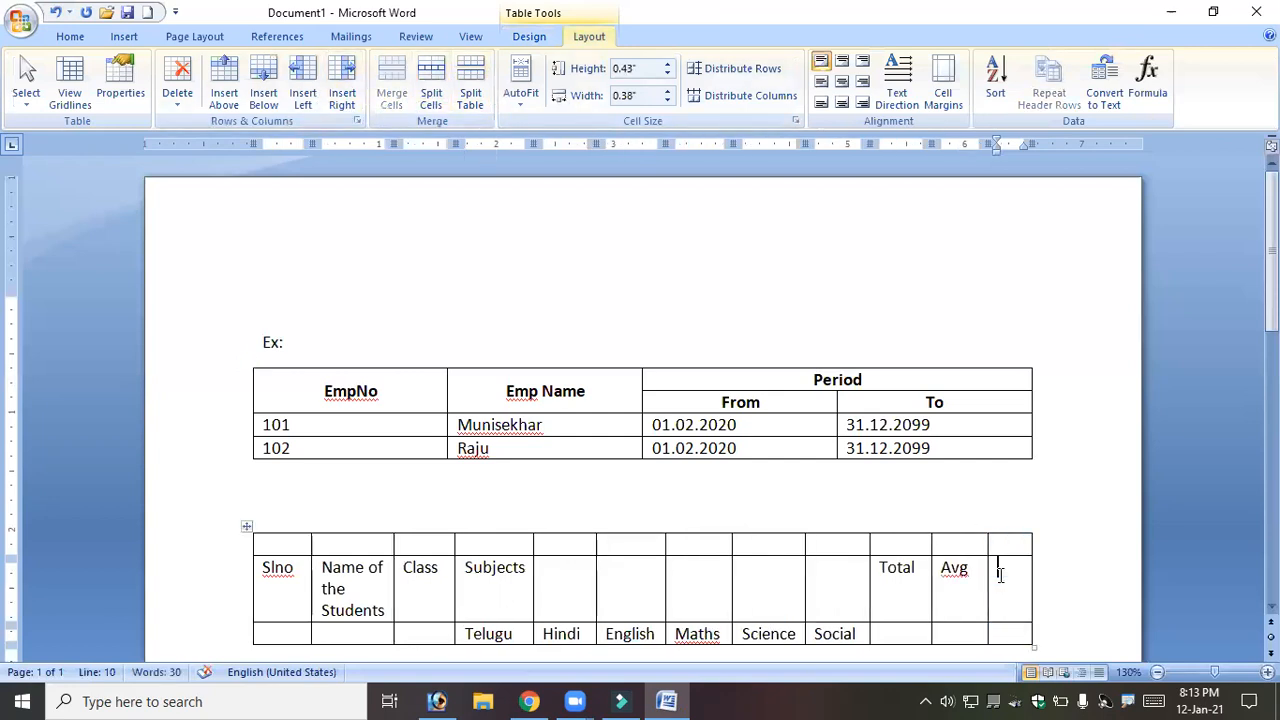
{"action": "type", "text": "Result"}
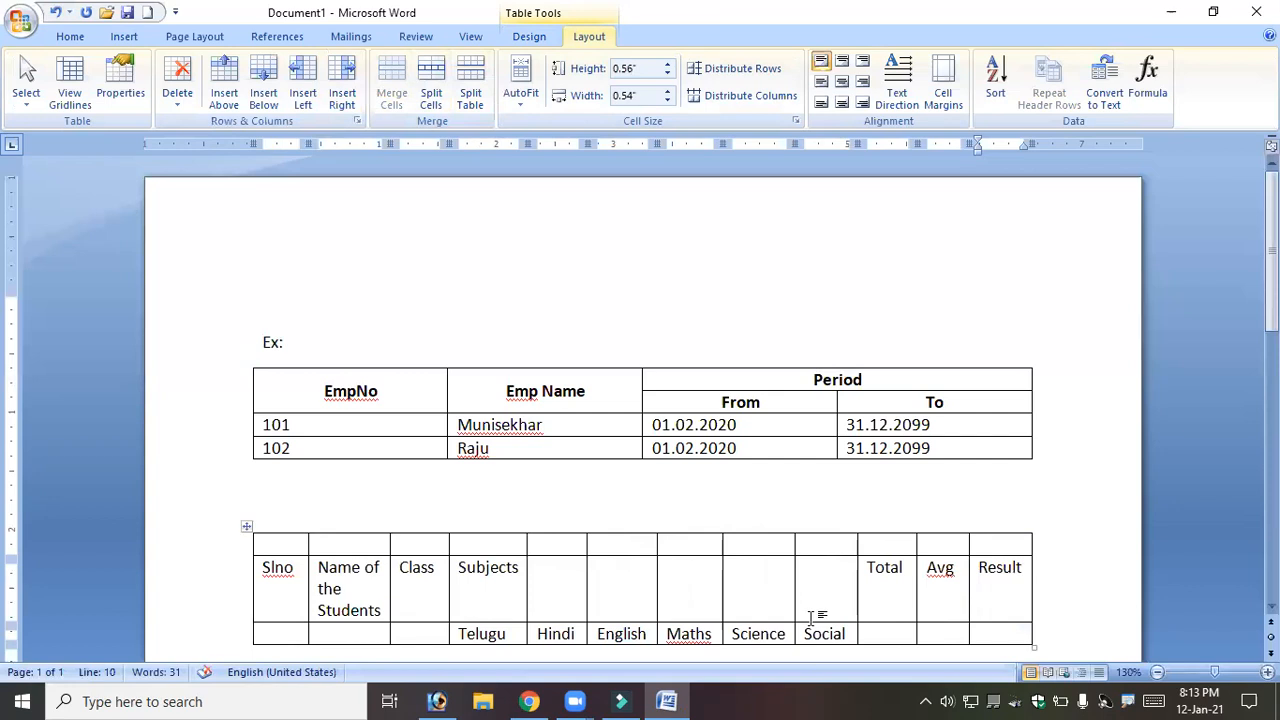
Enter the title Students Marks List in the first cell of the new table's top row.
{"action": "left_click", "coordinate": [277, 541]}
{"action": "type", "text": "Stu"}
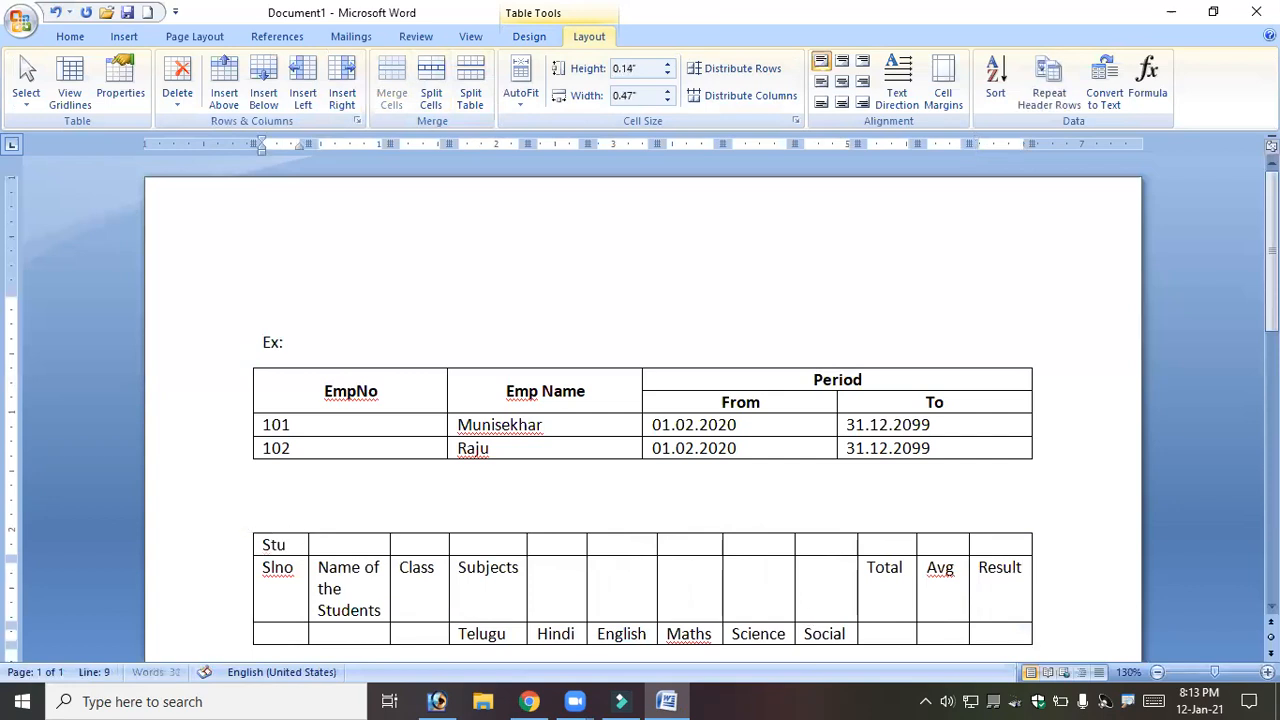
{"action": "type", "text": "dents Mark"}
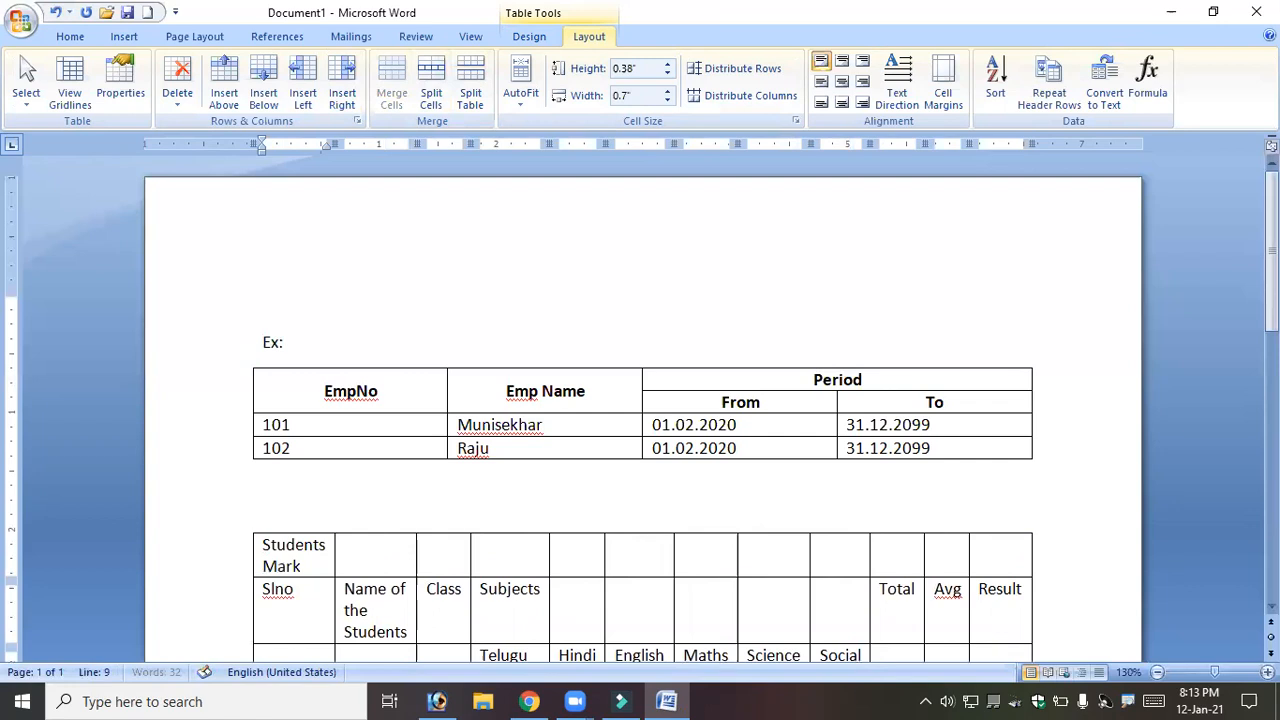
{"action": "type", "text": "s List"}
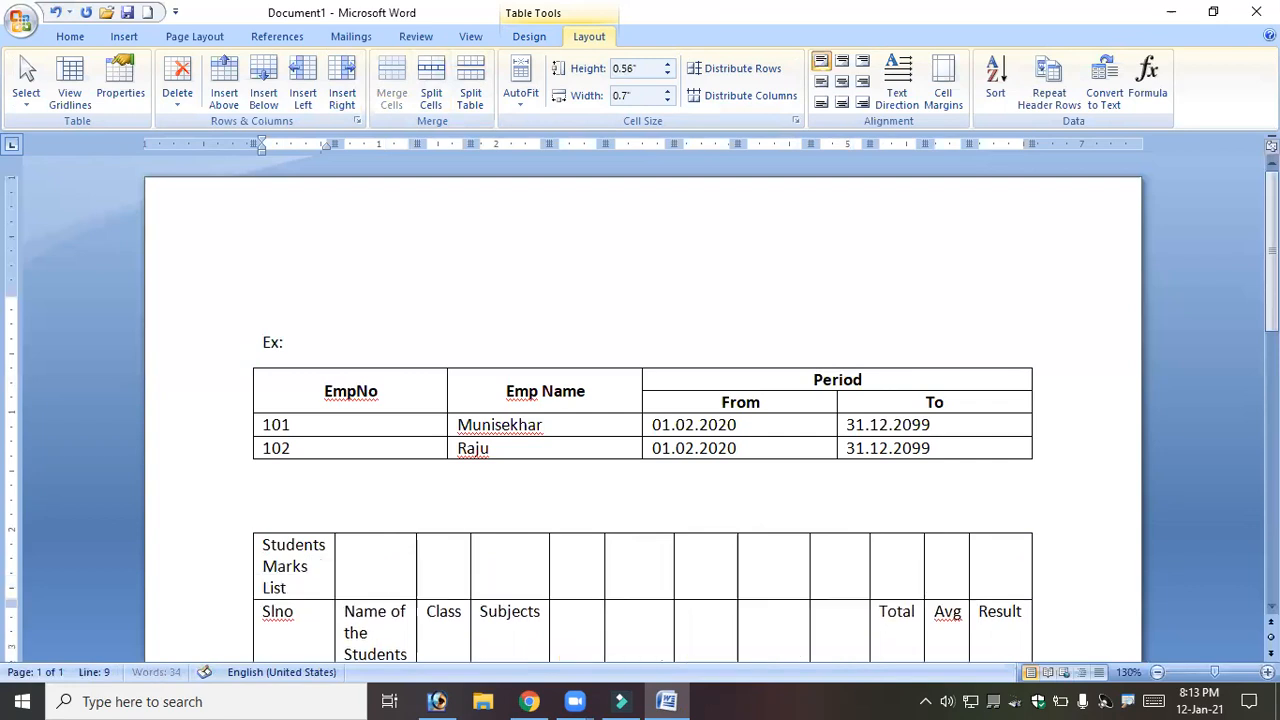
Merge all cells of the title row into one and center the title both ways.
{"action": "scroll", "coordinate": [526, 540], "scroll_direction": "down", "scroll_amount": 3}
{"action": "left_click_drag", "start_coordinate": [313, 331], "coordinate": [1008, 306]}
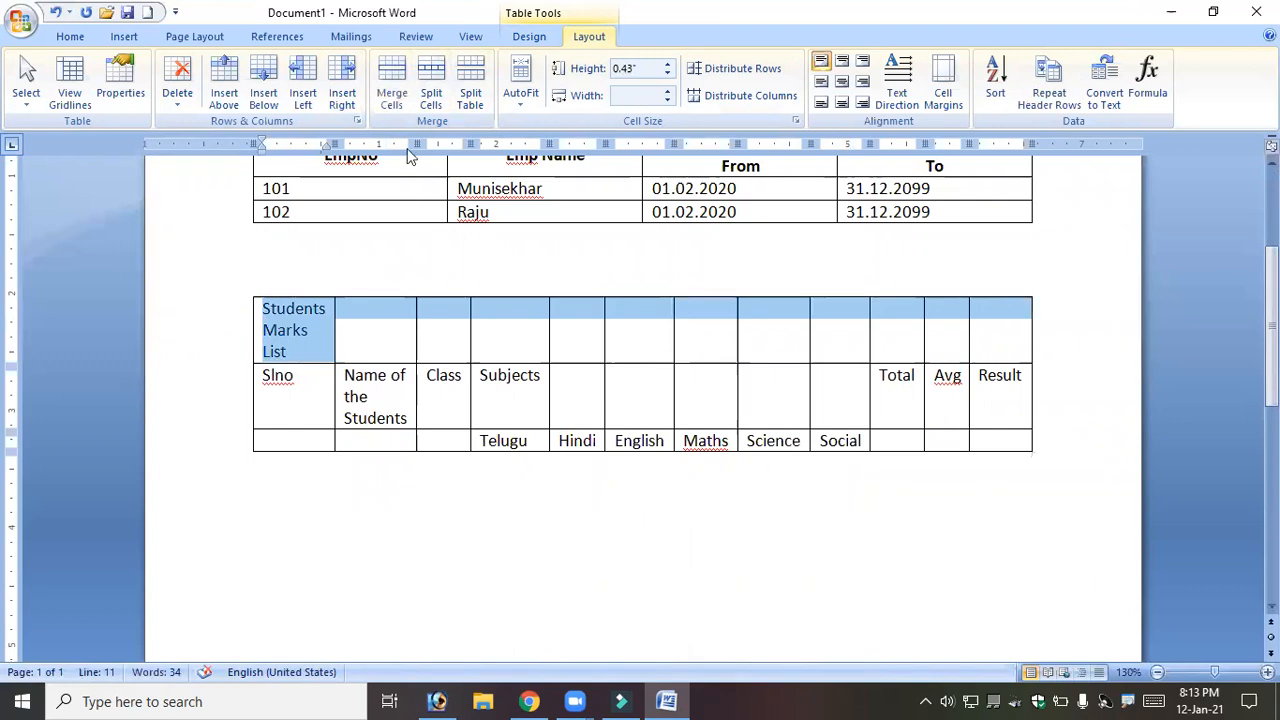
{"action": "left_click", "coordinate": [392, 100]}
{"action": "left_click", "coordinate": [842, 82]}
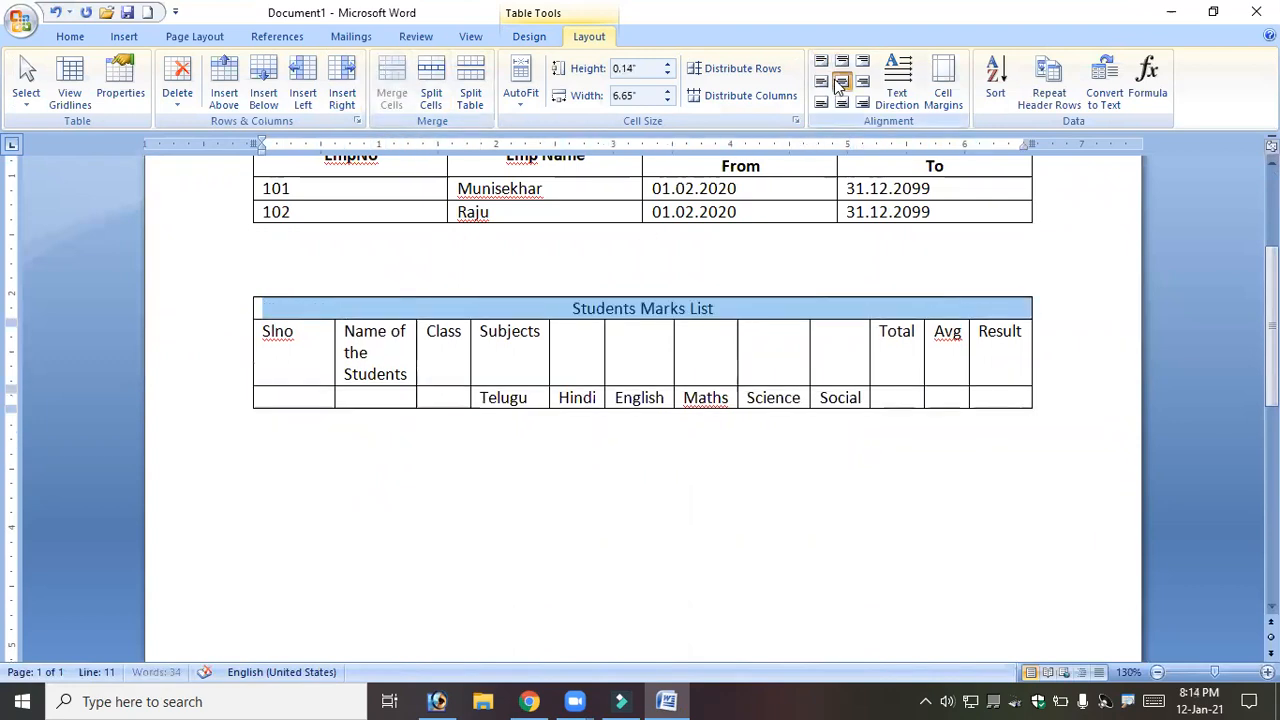
Merge the Subjects cell with the five blank cells beside it and center its text both ways.
{"action": "left_click", "coordinate": [530, 366]}
{"action": "left_click_drag", "start_coordinate": [511, 354], "coordinate": [829, 340]}
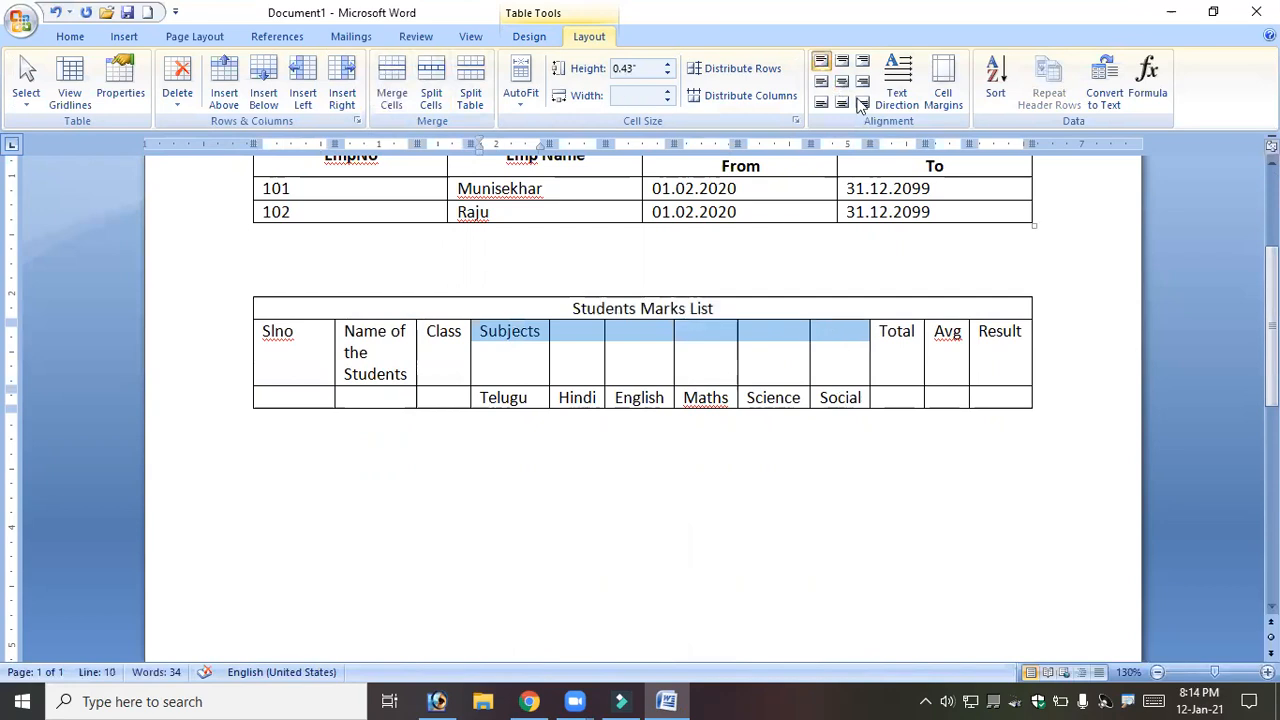
{"action": "left_click", "coordinate": [391, 98]}
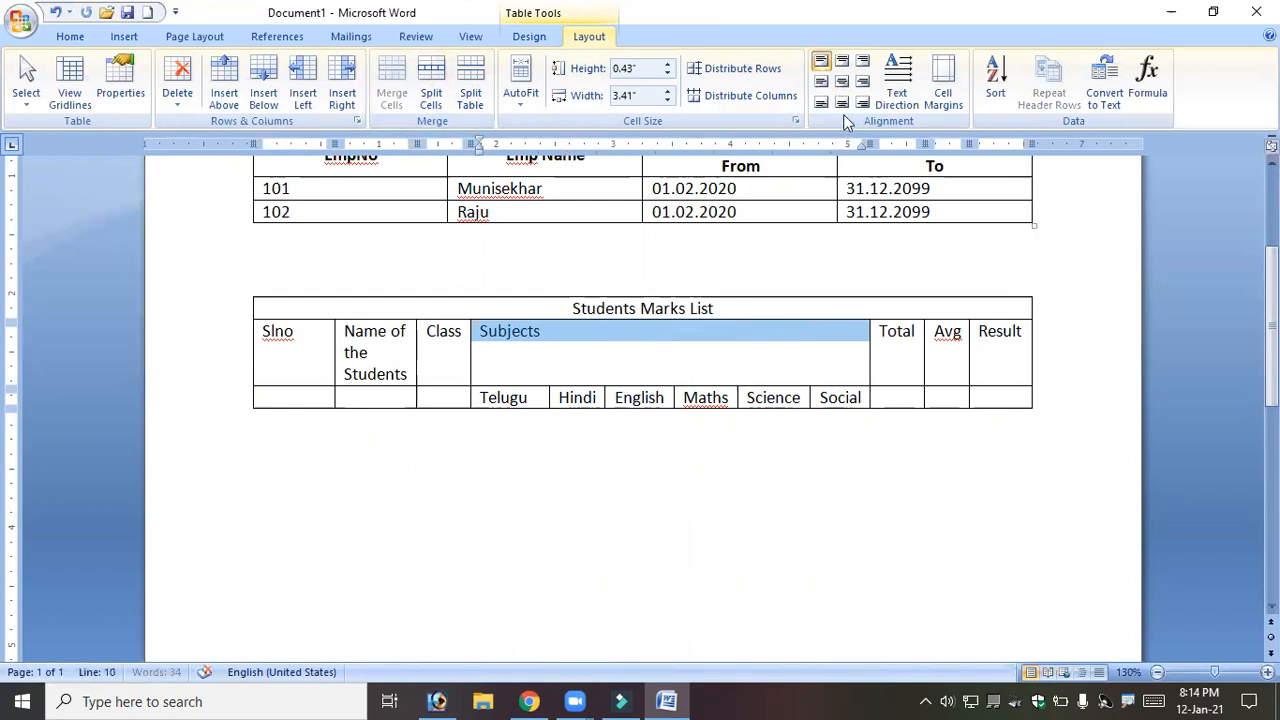
{"action": "left_click", "coordinate": [842, 82]}
Add three blank rows at the end of the marks table, below the subject names.
{"action": "left_click", "coordinate": [981, 398]}
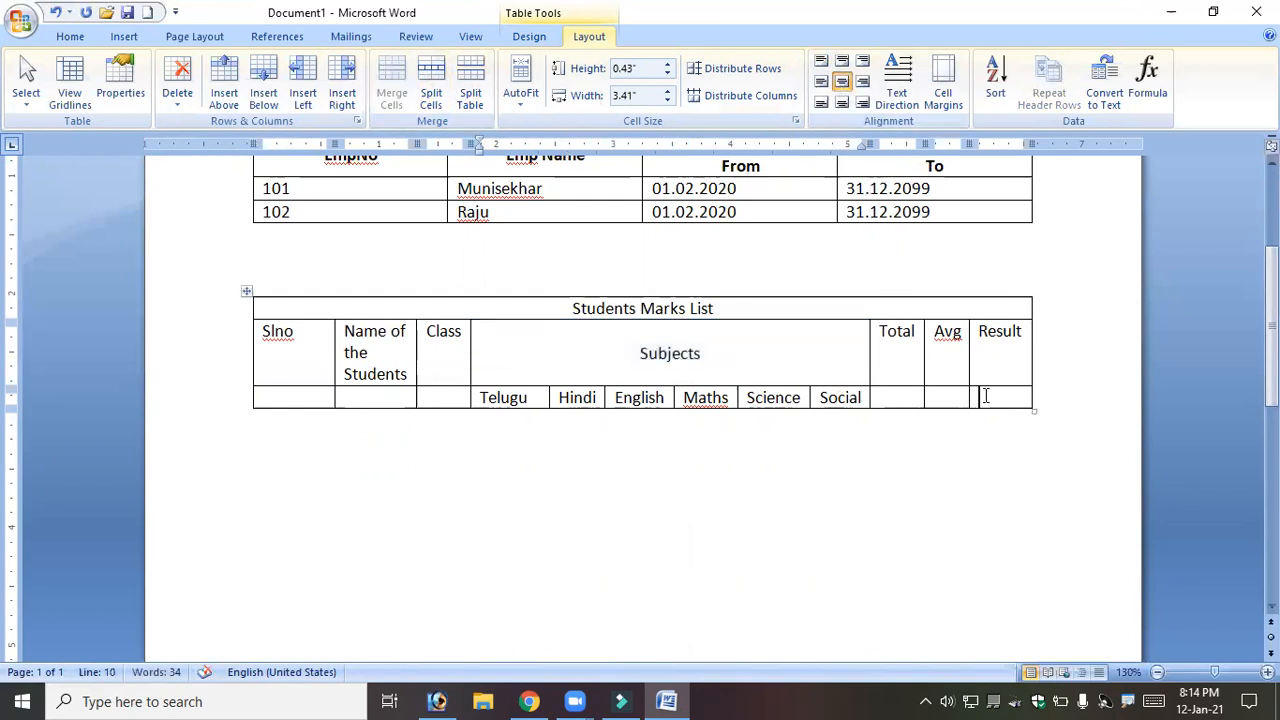
{"action": "key", "text": "Tab"}
{"action": "key", "text": "Tab"}
{"action": "key", "text": "Tab"}
{"action": "key", "text": "Tab"}
{"action": "key", "text": "Tab"}
{"action": "key", "text": "Tab"}
{"action": "key", "text": "Tab"}
{"action": "key", "text": "Tab"}
{"action": "key", "text": "Tab"}
{"action": "key", "text": "Tab"}
{"action": "key", "text": "Tab"}
{"action": "key", "text": "Tab"}
{"action": "key", "text": "Tab"}
{"action": "key", "text": "Tab"}
{"action": "key", "text": "Tab"}
{"action": "key", "text": "Tab"}
{"action": "key", "text": "Tab"}
{"action": "key", "text": "Tab"}
{"action": "key", "text": "Tab"}
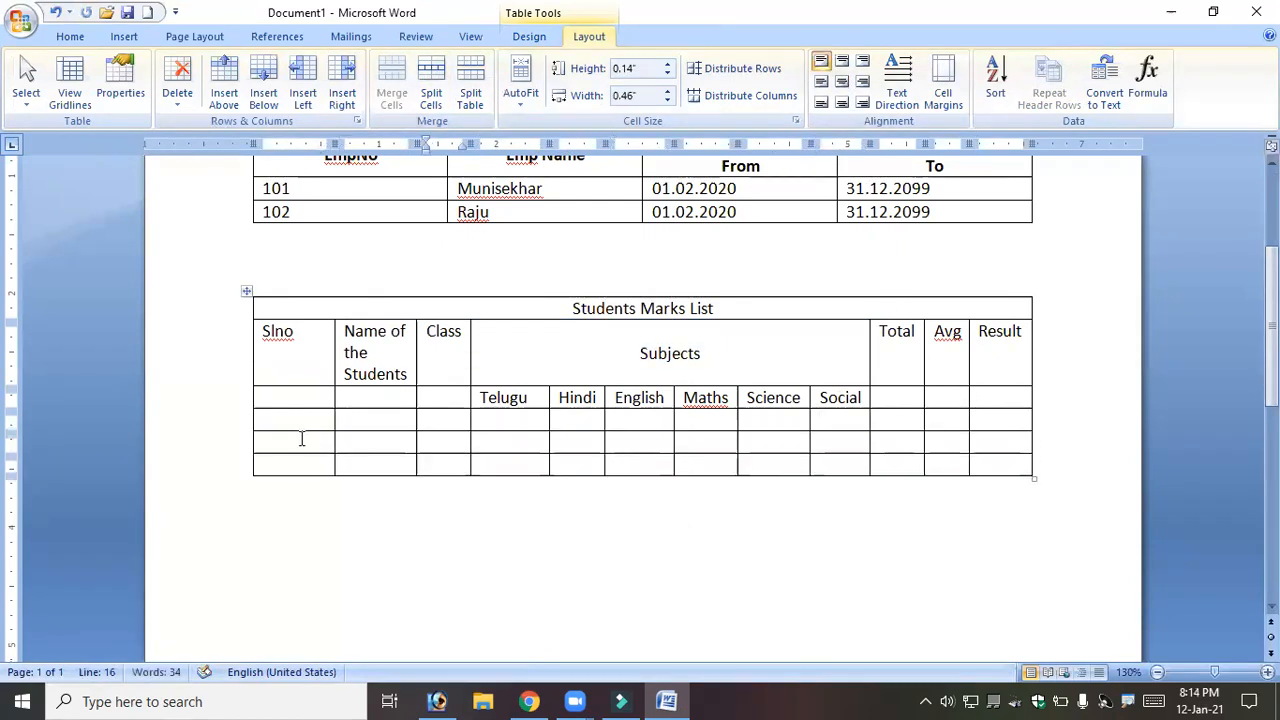
Fill the first student row with Slno 1, the student's name, class X and the marks 55, 88, 55, 88, 55 and 88.
{"action": "left_click", "coordinate": [299, 427]}
{"action": "type", "text": "1"}
{"action": "key", "text": "Tab"}
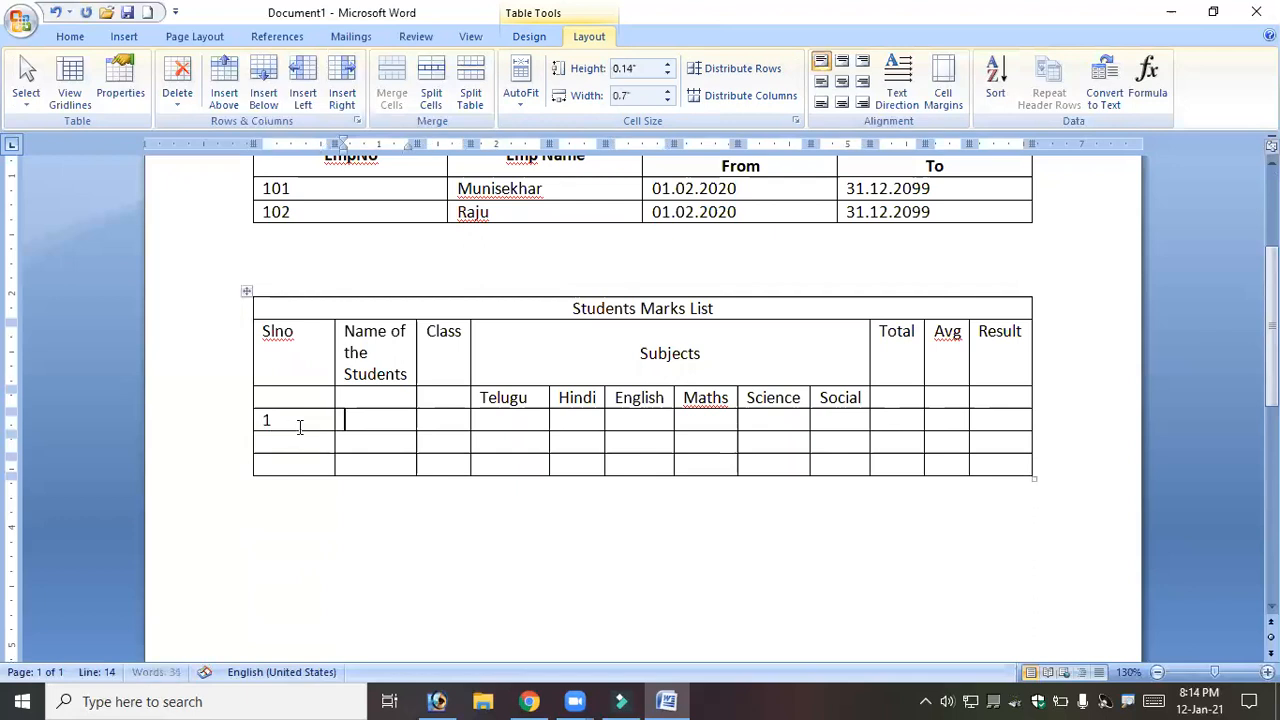
{"action": "type", "text": "Chintu"}
{"action": "key", "text": "Tab"}
{"action": "type", "text": "X"}
{"action": "key", "text": "Tab"}
{"action": "type", "text": "55"}
{"action": "key", "text": "Tab"}
{"action": "type", "text": "88"}
{"action": "key", "text": "Tab"}
{"action": "type", "text": "55"}
{"action": "key", "text": "Tab"}
{"action": "type", "text": "88"}
{"action": "key", "text": "Tab"}
{"action": "type", "text": "55"}
{"action": "key", "text": "Tab"}
{"action": "type", "text": "88"}
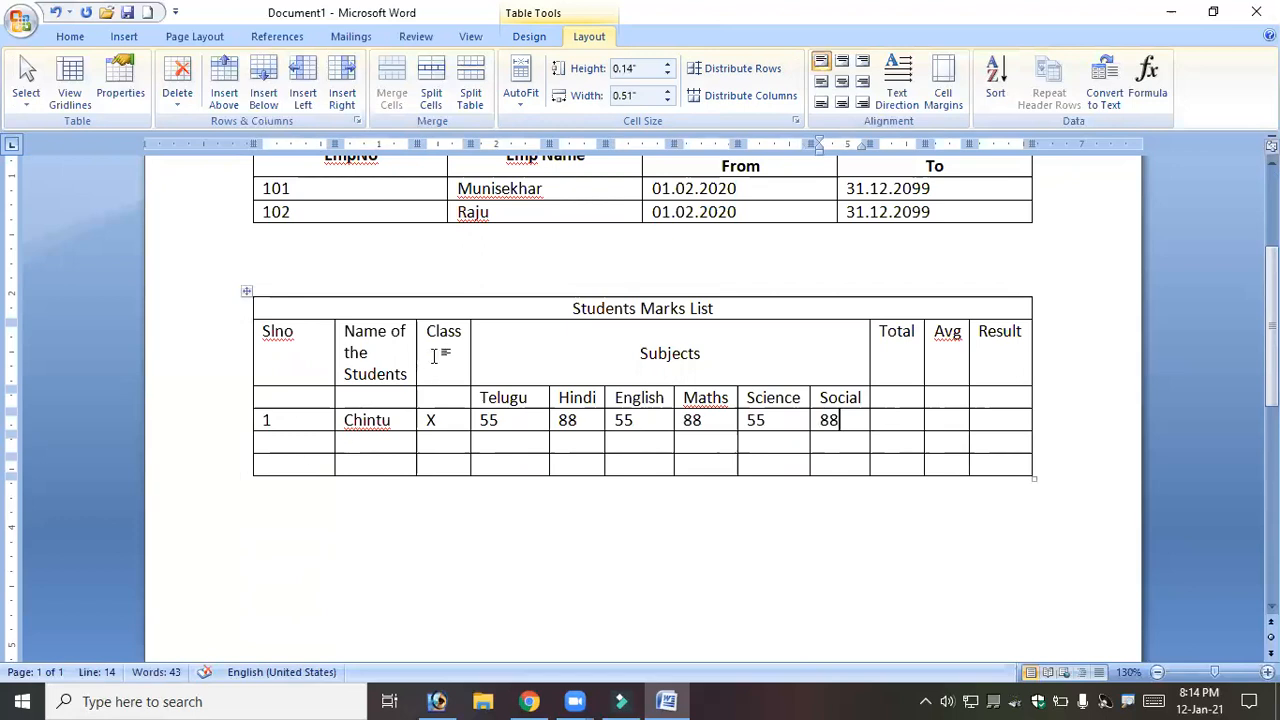
Merge each of the Class, Name of the Students and Slno cells with the blank cell below it.
{"action": "left_click_drag", "start_coordinate": [449, 391], "coordinate": [457, 348]}
{"action": "left_click", "coordinate": [391, 80]}
{"action": "left_click_drag", "start_coordinate": [410, 395], "coordinate": [393, 338]}
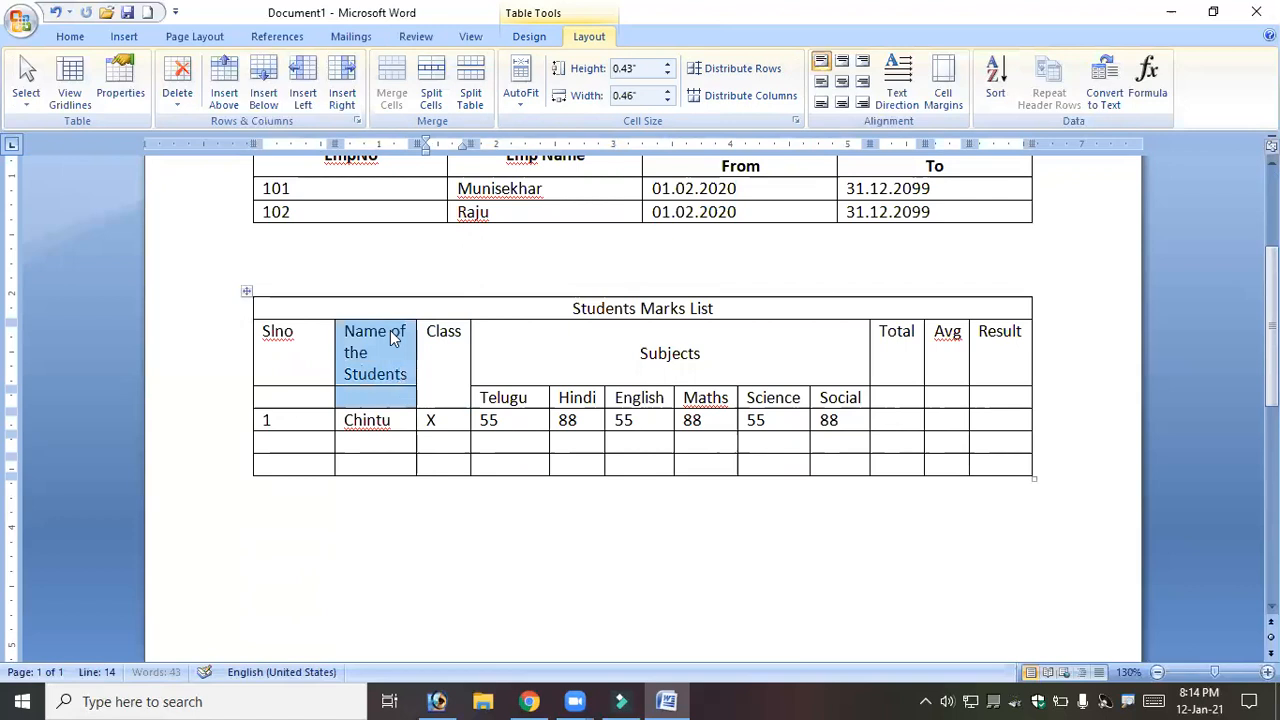
{"action": "left_click", "coordinate": [391, 85]}
{"action": "left_click_drag", "start_coordinate": [301, 335], "coordinate": [303, 352]}
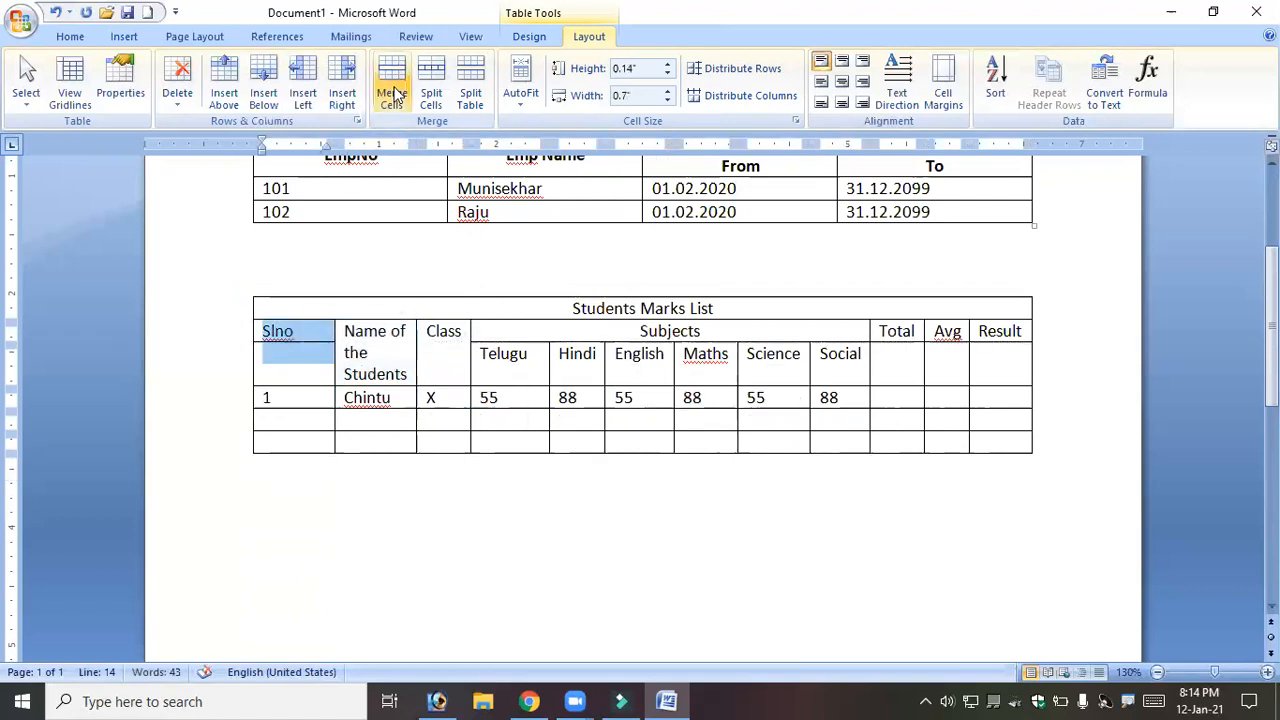
{"action": "left_click", "coordinate": [392, 88]}
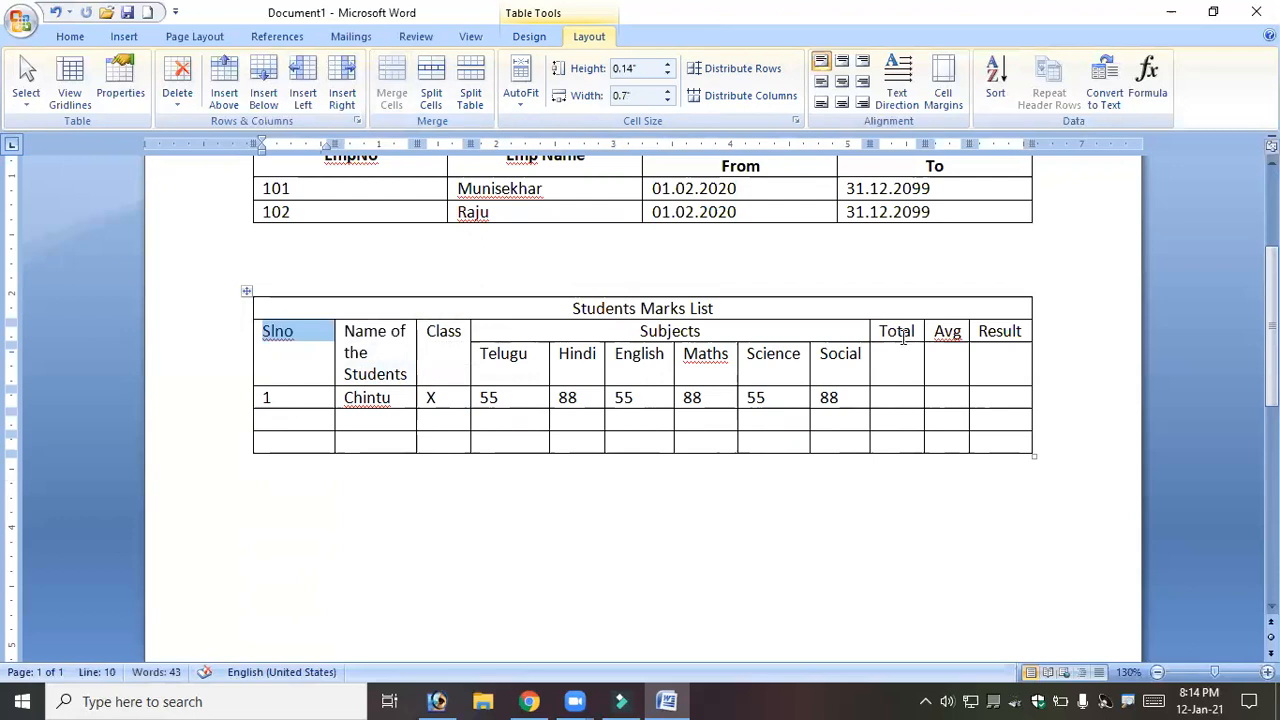
Merge each of the Total, Avg and Result cells with the blank cell below it.
{"action": "left_click_drag", "start_coordinate": [903, 339], "coordinate": [906, 354]}
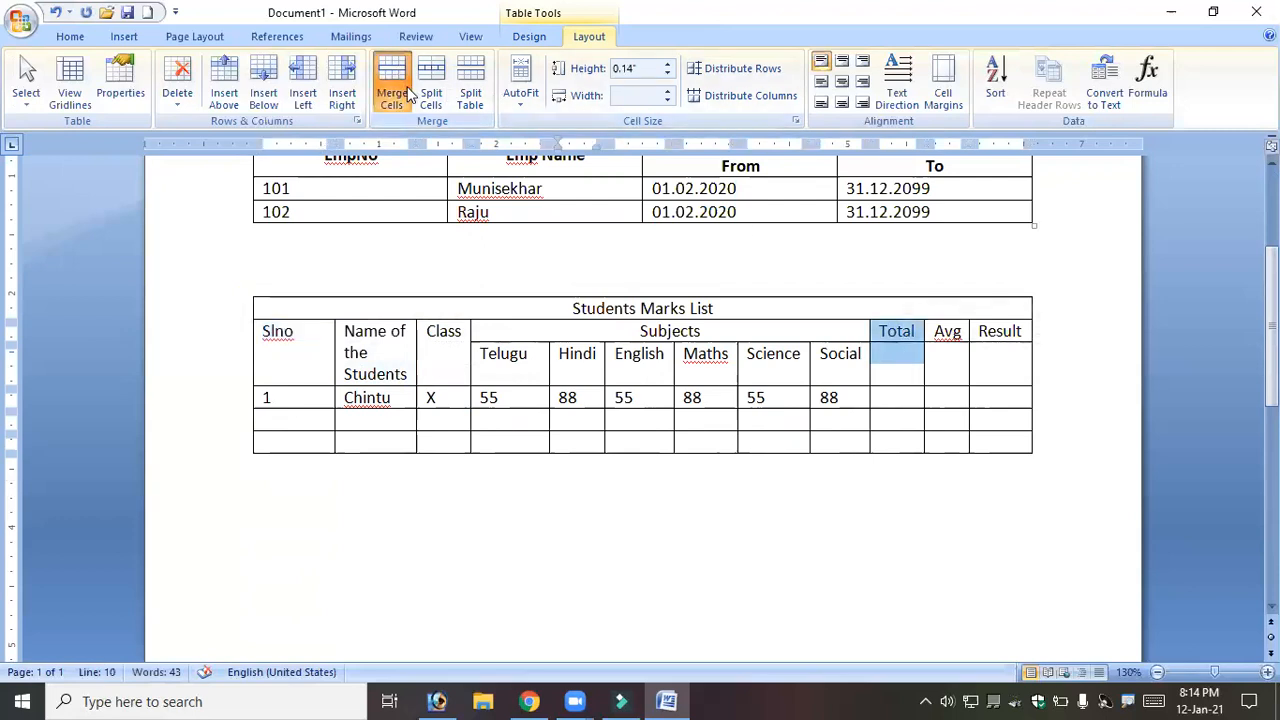
{"action": "left_click", "coordinate": [392, 90]}
{"action": "left_click_drag", "start_coordinate": [946, 336], "coordinate": [1000, 360]}
{"action": "left_click", "coordinate": [392, 90]}
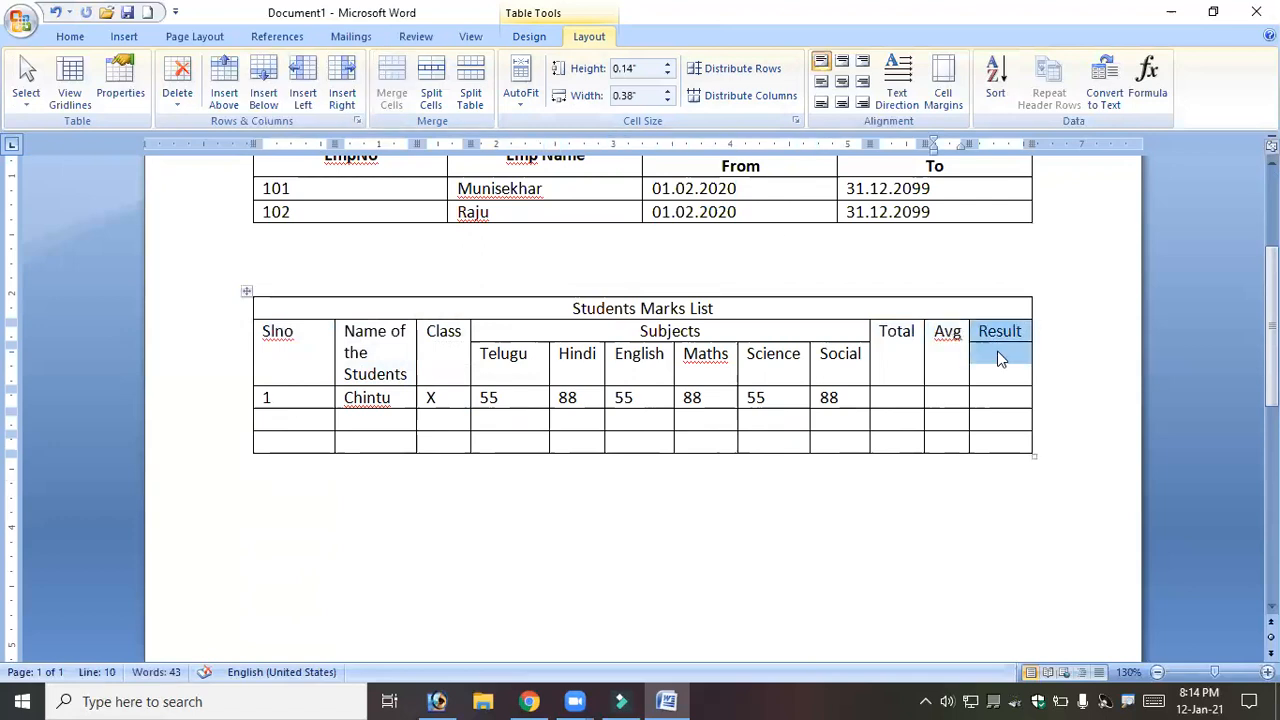
{"action": "left_click", "coordinate": [392, 90]}
Center the Slno, name, Class, Total, Avg, Result and six subject headings both ways in their cells.
{"action": "left_click_drag", "start_coordinate": [283, 340], "coordinate": [434, 374]}
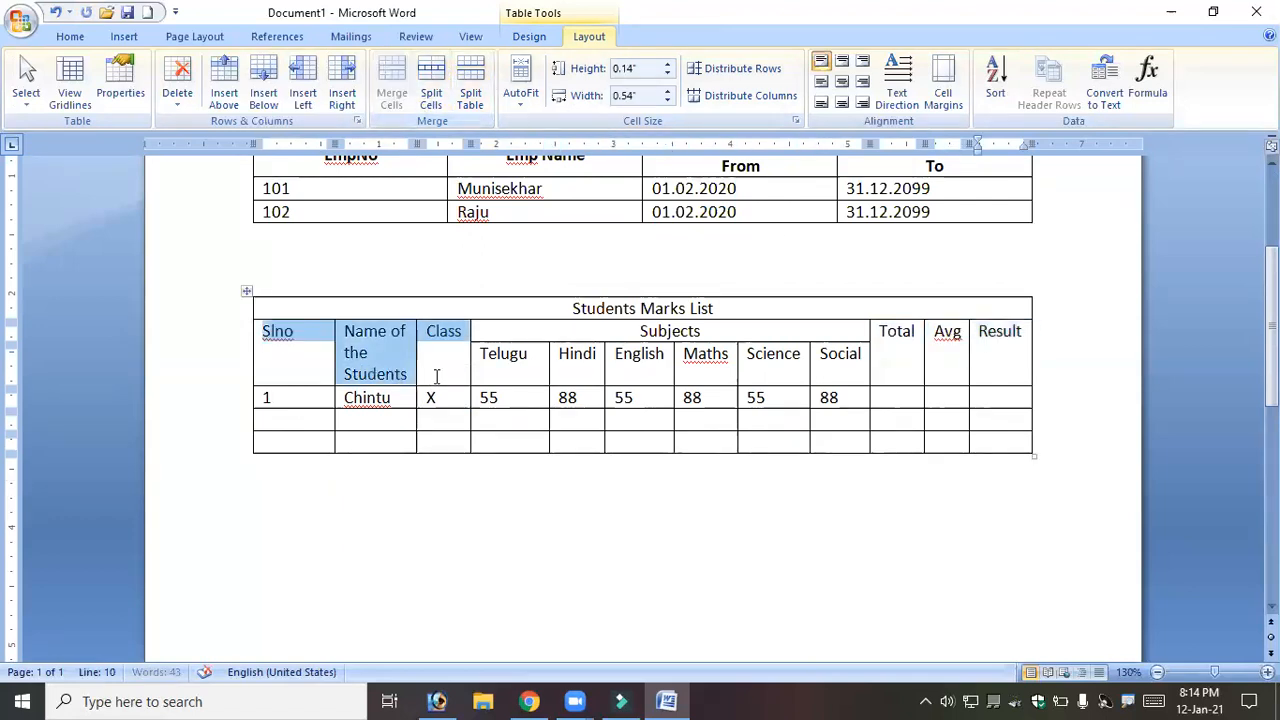
{"action": "left_click", "coordinate": [841, 81]}
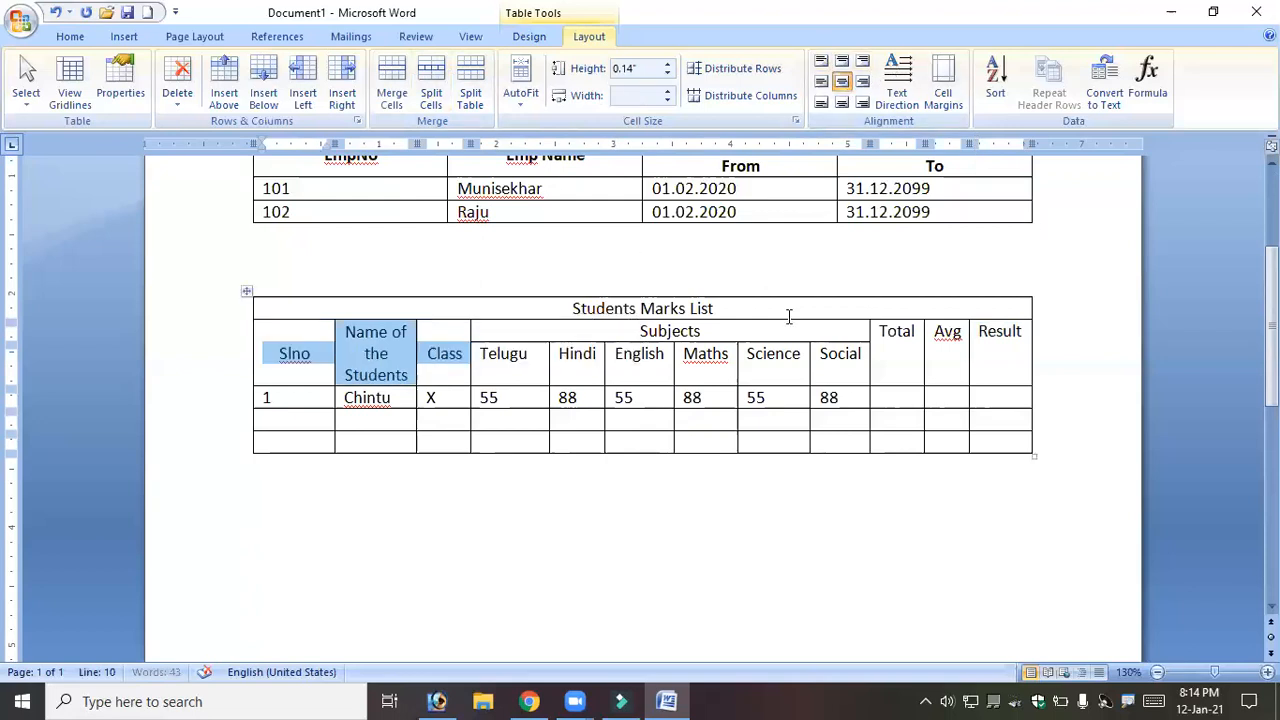
{"action": "left_click_drag", "start_coordinate": [890, 337], "coordinate": [991, 352]}
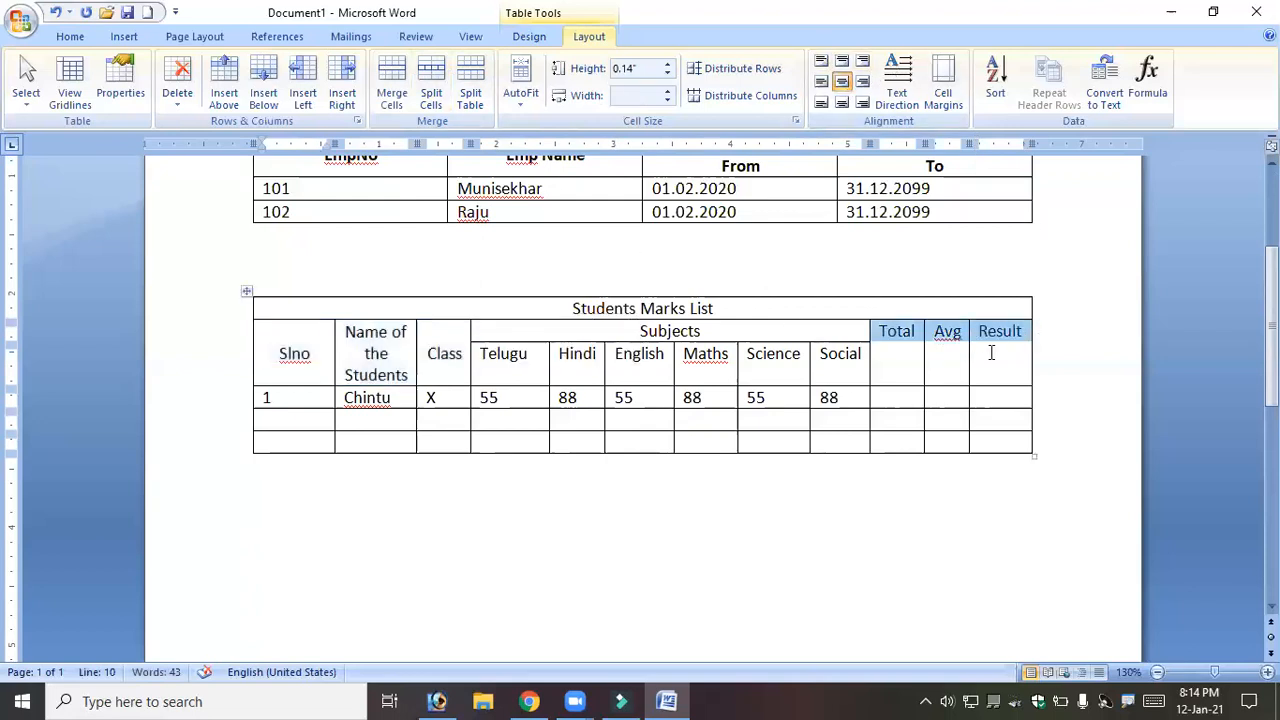
{"action": "left_click", "coordinate": [842, 81]}
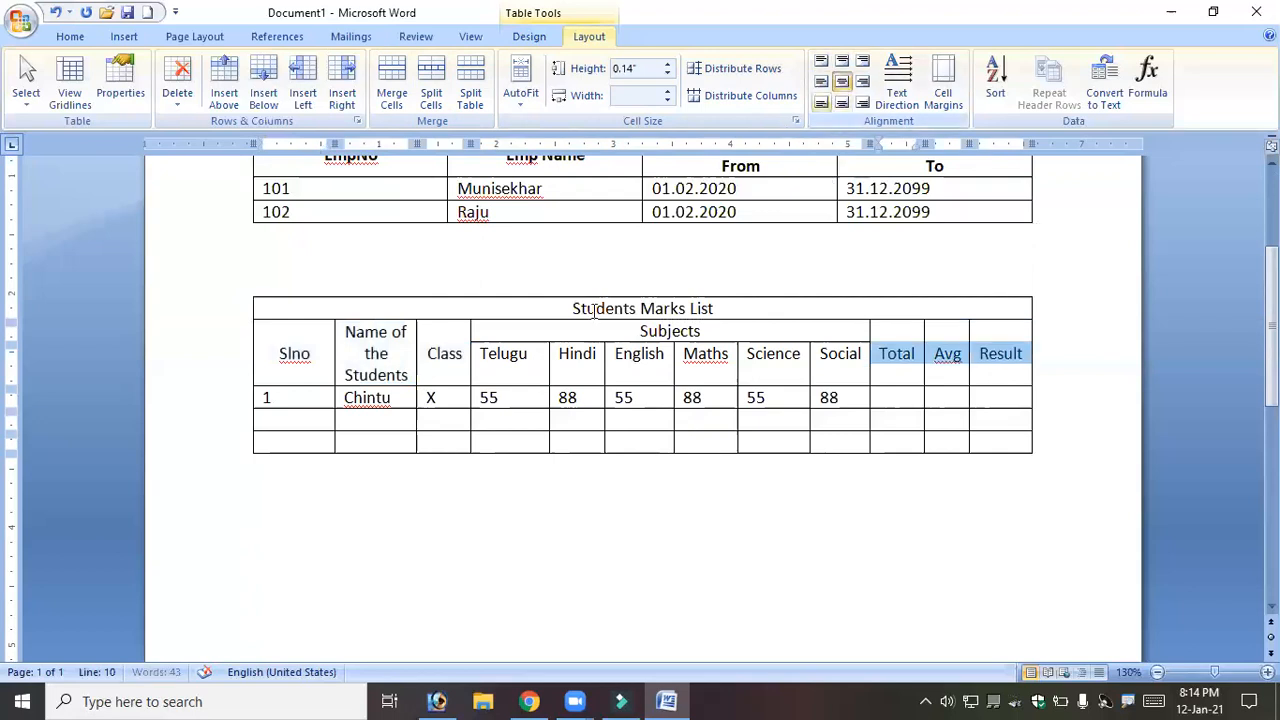
{"action": "left_click_drag", "start_coordinate": [483, 366], "coordinate": [841, 346]}
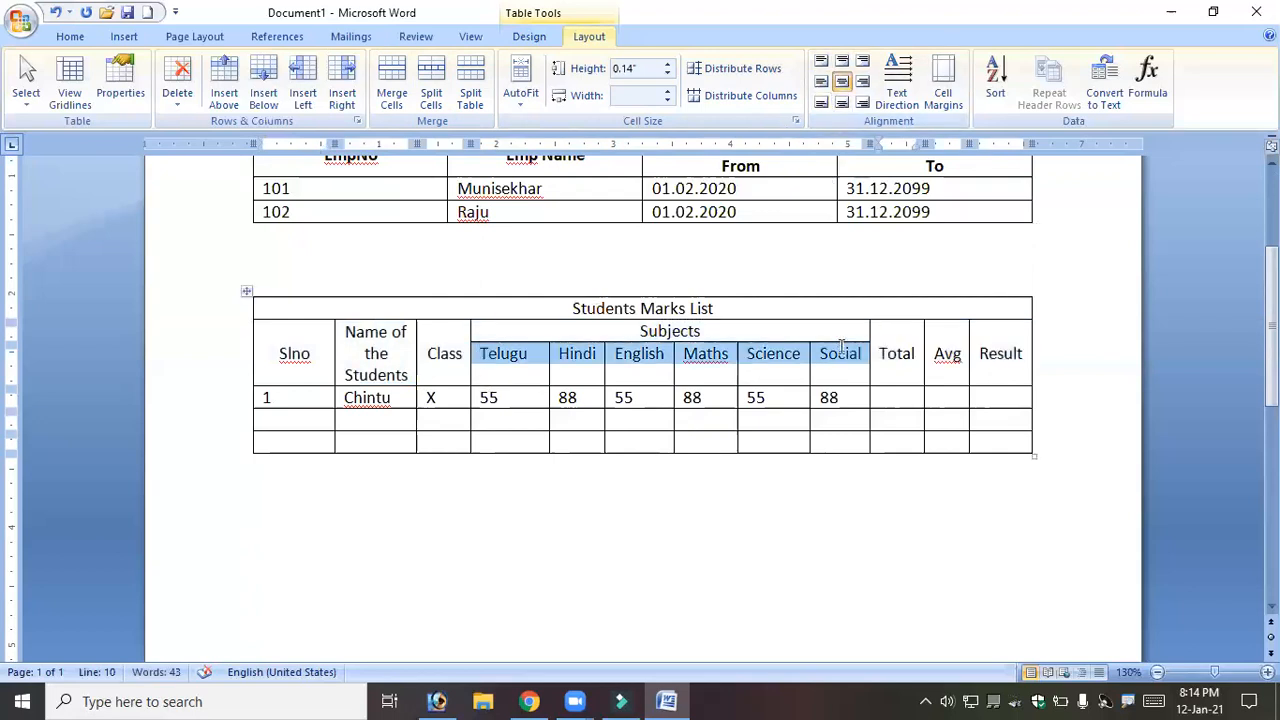
{"action": "left_click", "coordinate": [842, 81]}
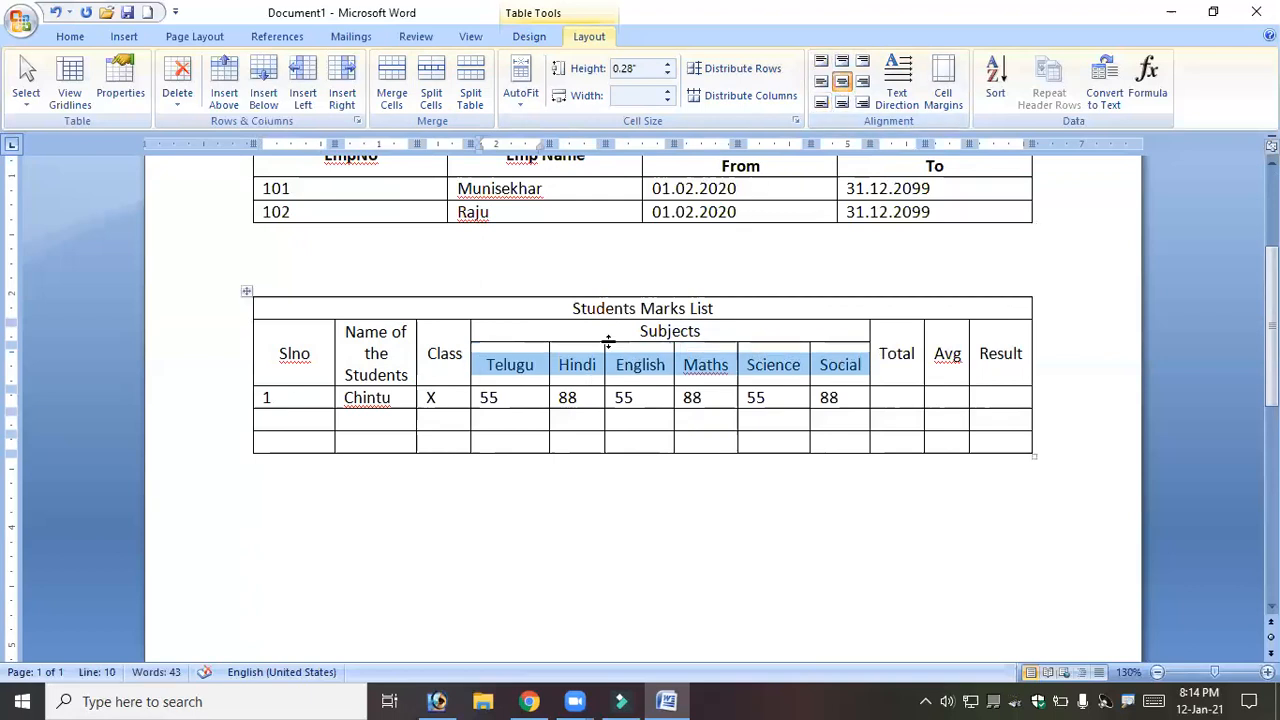
Bold all column headings, the six subject names and the Students Marks List title.
{"action": "left_click_drag", "start_coordinate": [286, 362], "coordinate": [995, 370]}
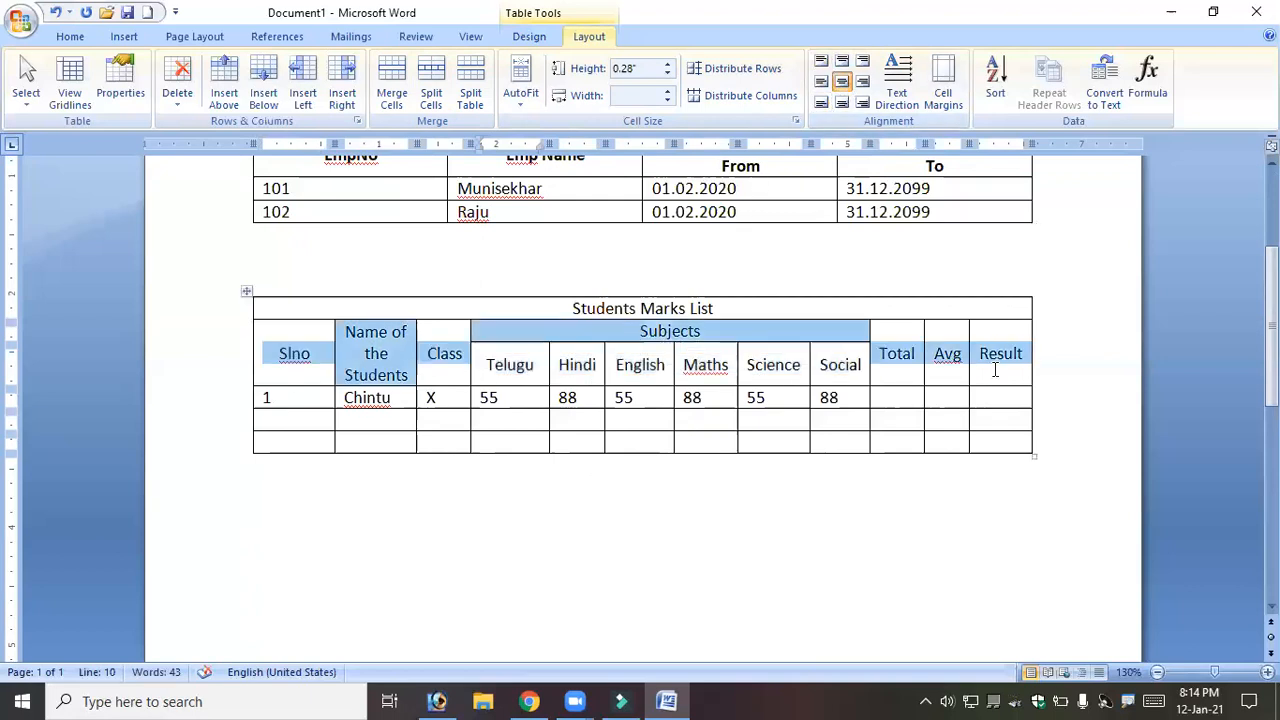
{"action": "key", "text": "ctrl+b"}
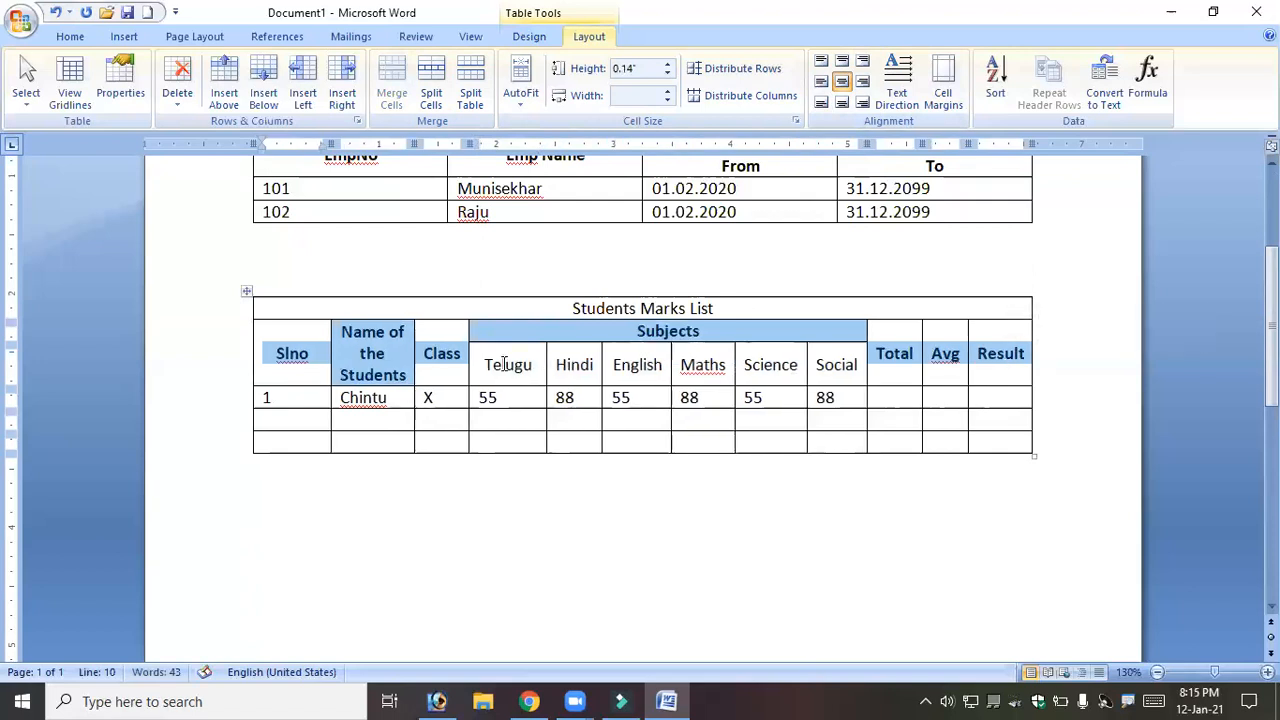
{"action": "left_click_drag", "start_coordinate": [492, 371], "coordinate": [828, 374]}
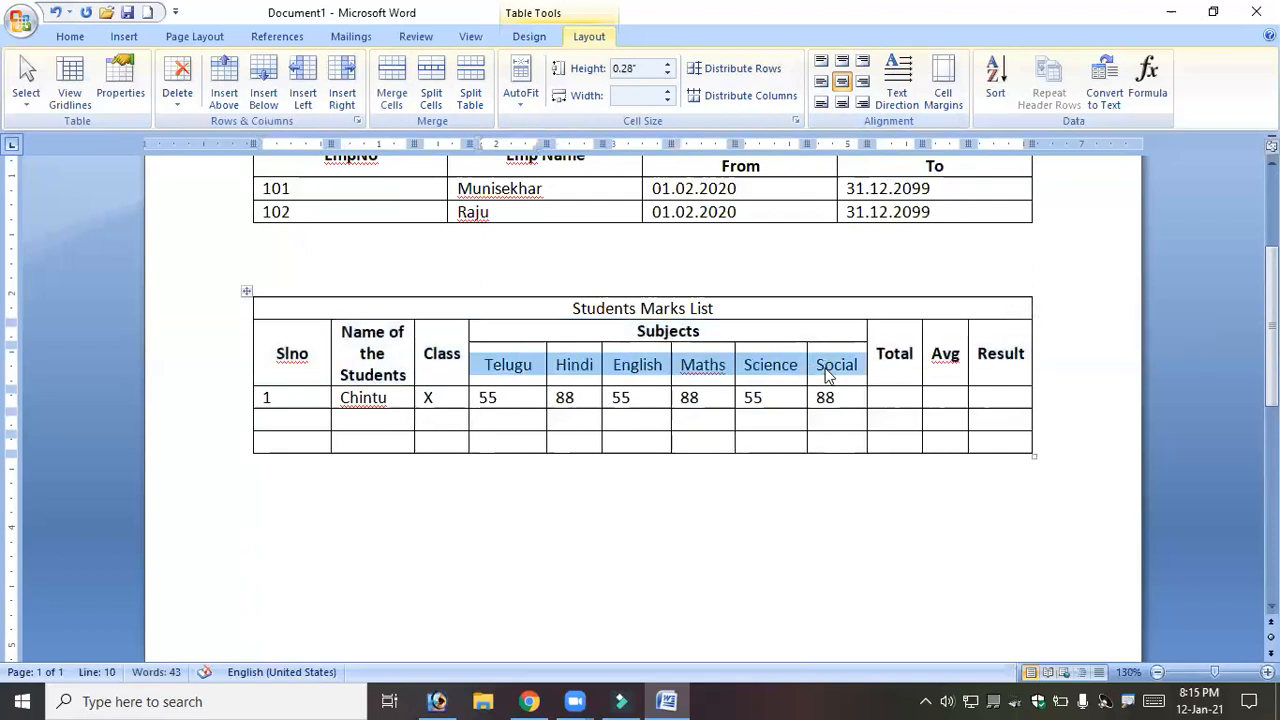
{"action": "key", "text": "ctrl+b"}
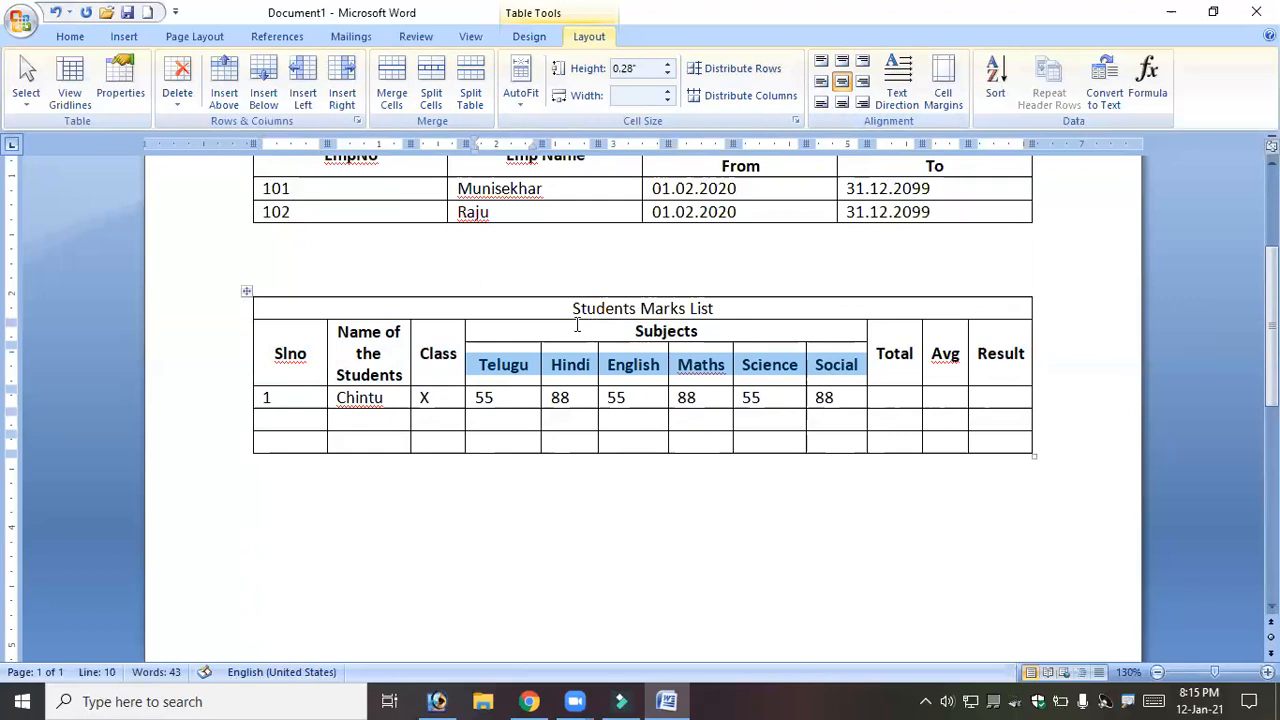
{"action": "left_click_drag", "start_coordinate": [571, 308], "coordinate": [709, 305]}
{"action": "key", "text": "ctrl+b"}
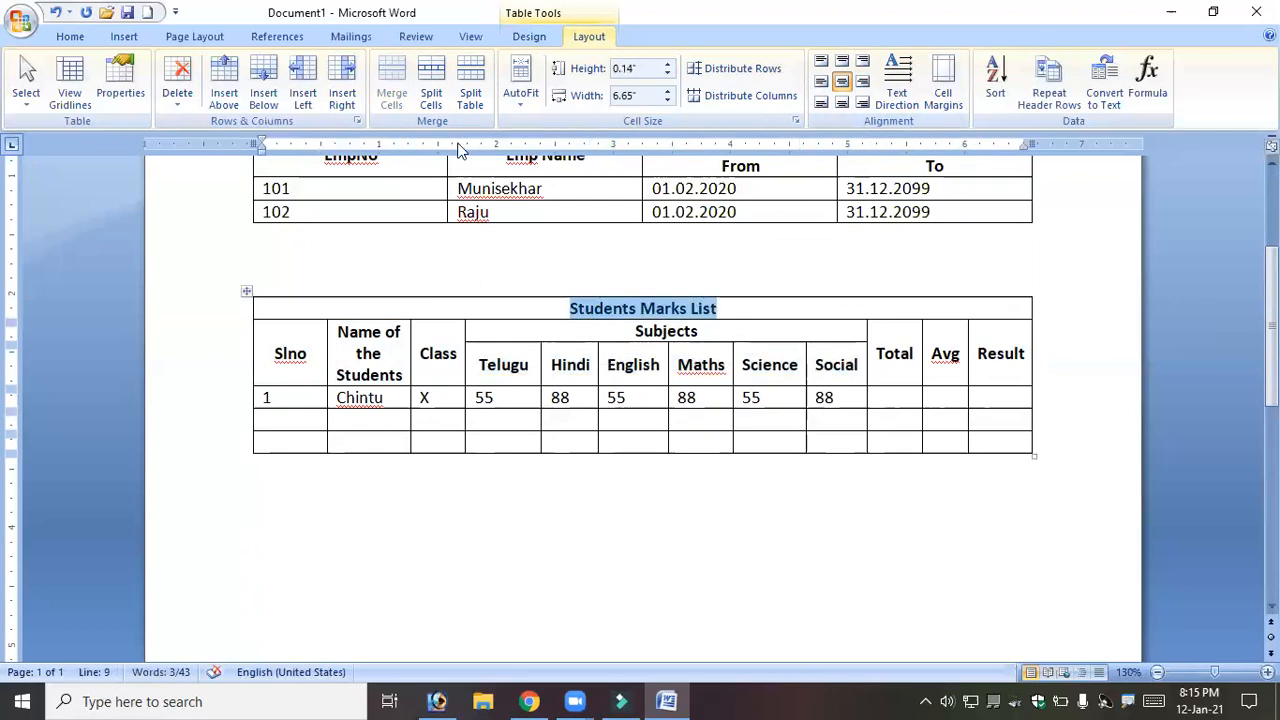
Shade the Telugu heading cell green, the Hindi cell yellow and the English cell purple.
{"action": "left_click", "coordinate": [520, 364]}
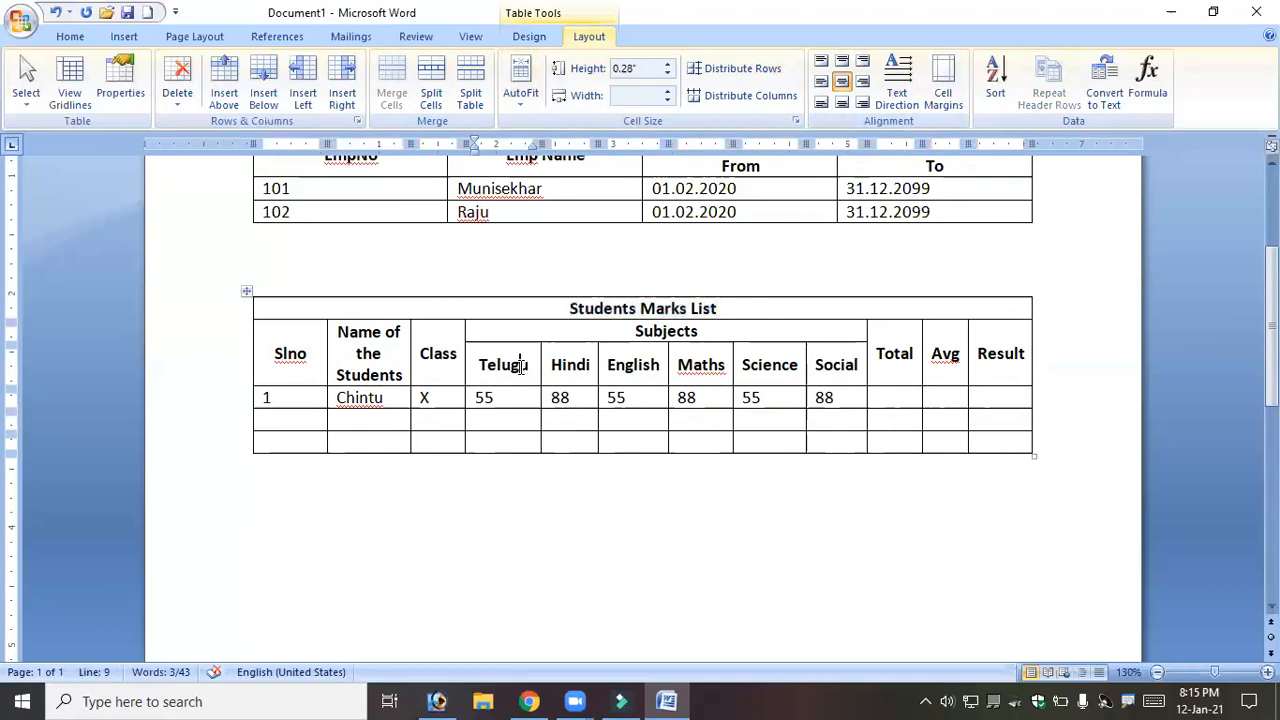
{"action": "left_click", "coordinate": [70, 37]}
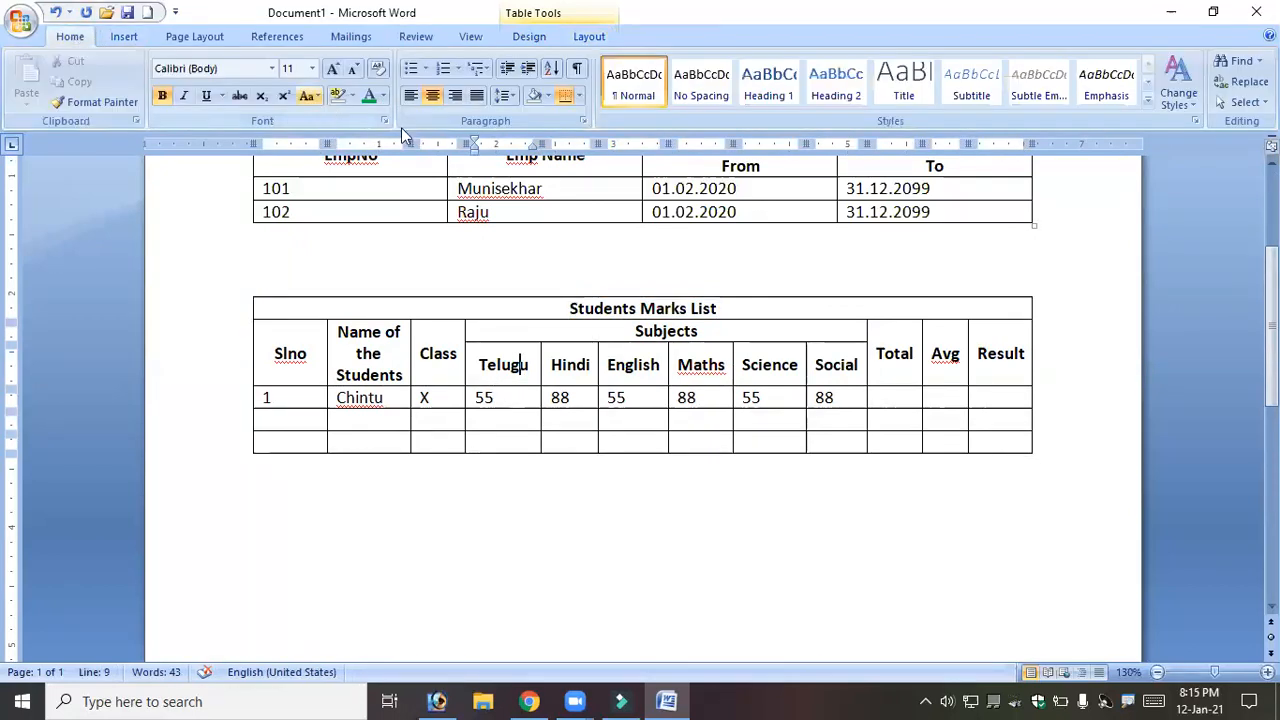
{"action": "left_click", "coordinate": [547, 96]}
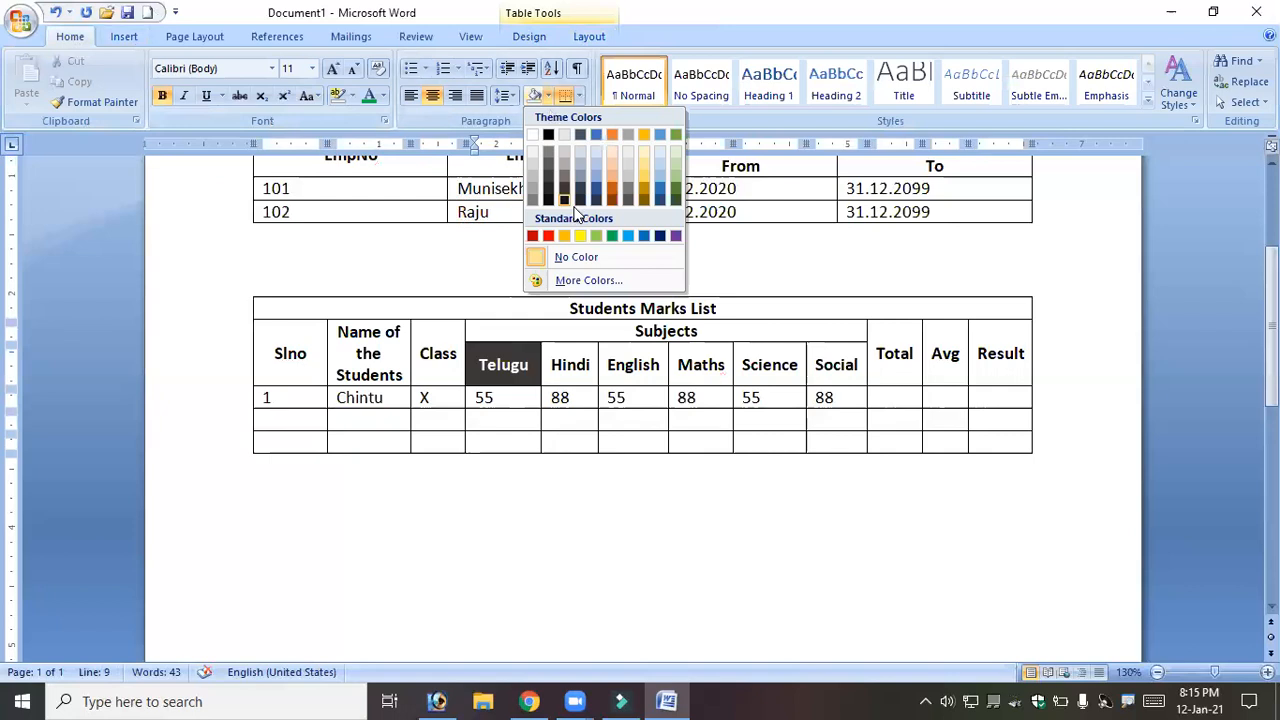
{"action": "left_click", "coordinate": [610, 240]}
{"action": "left_click", "coordinate": [567, 365]}
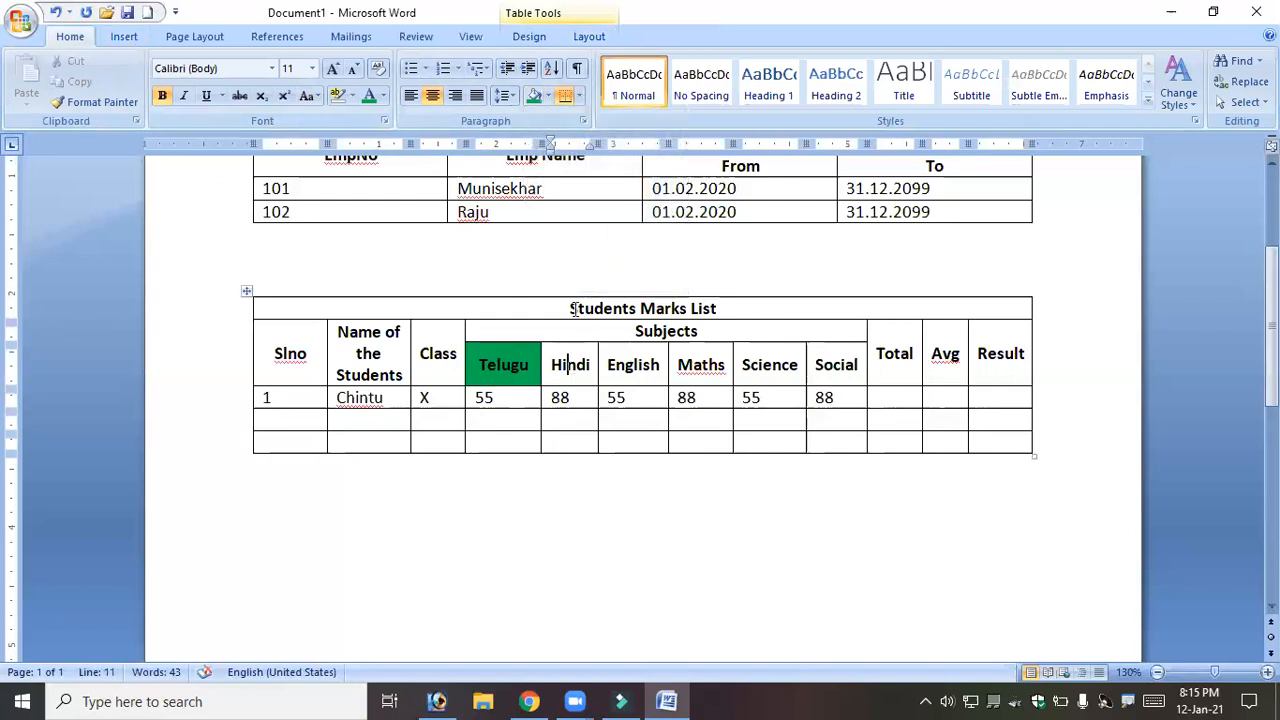
{"action": "left_click", "coordinate": [551, 96]}
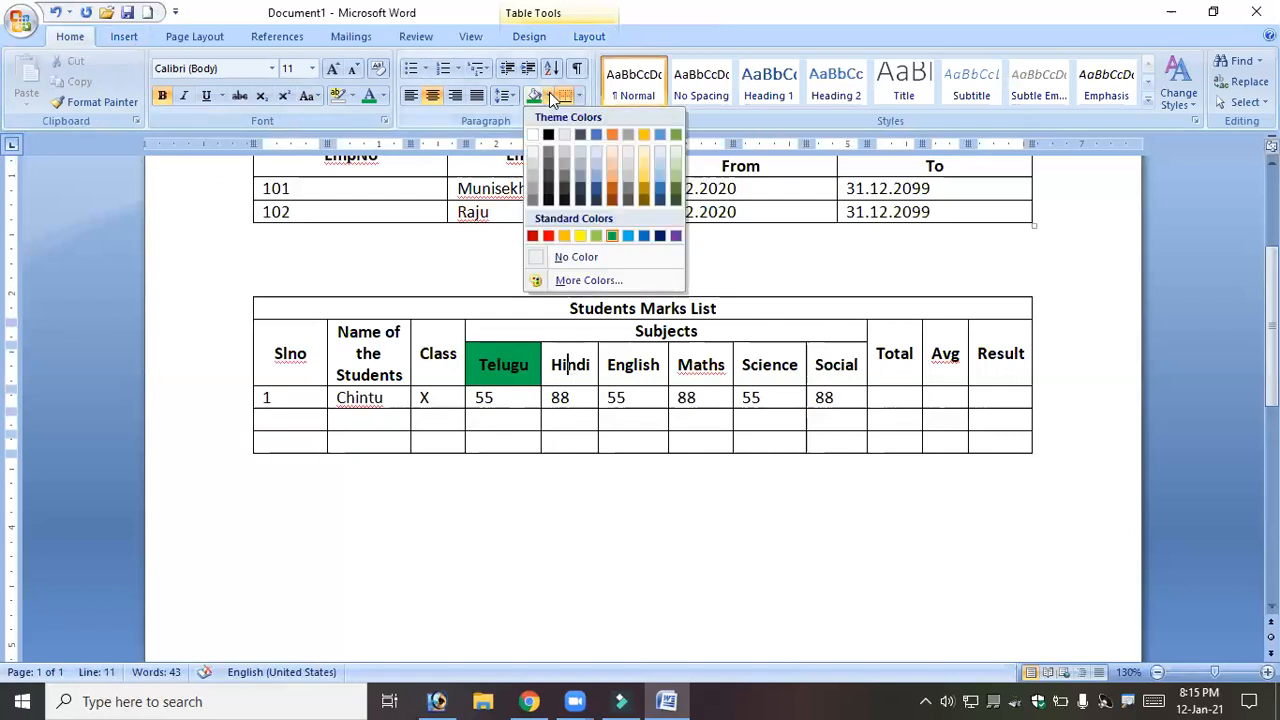
{"action": "left_click", "coordinate": [580, 236]}
{"action": "key", "text": "Tab"}
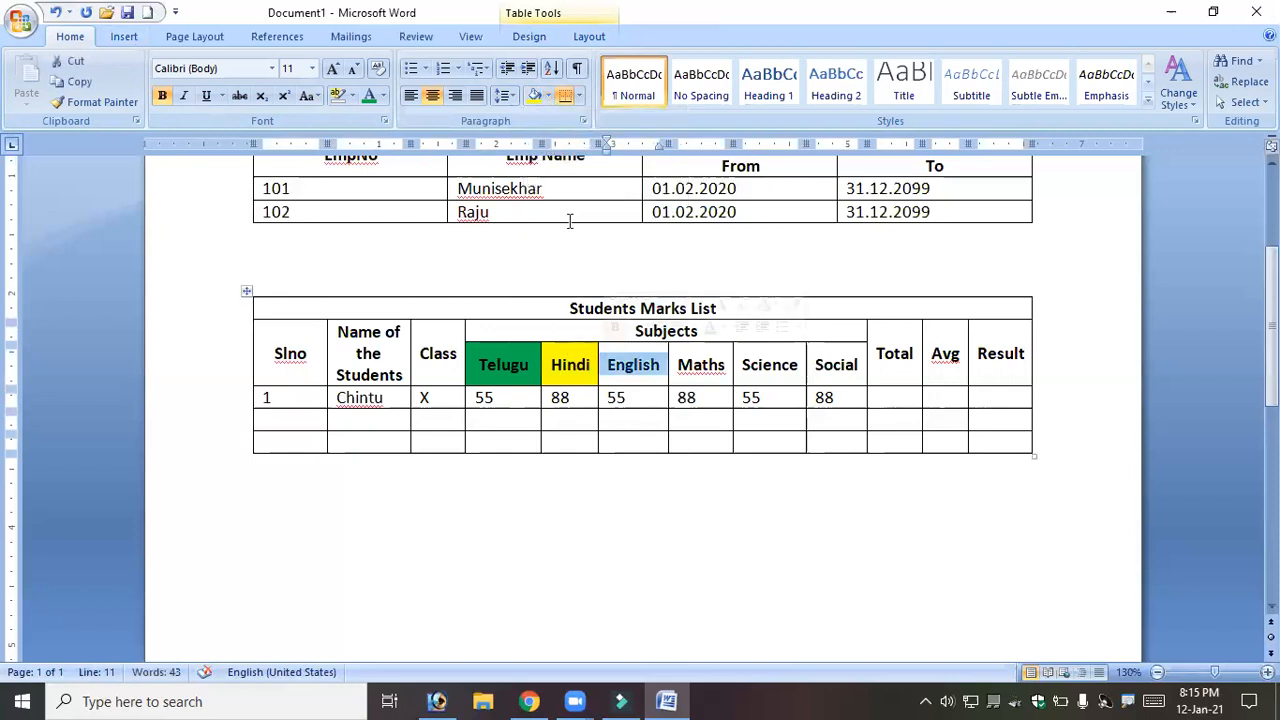
{"action": "left_click", "coordinate": [549, 96]}
{"action": "left_click", "coordinate": [673, 237]}
Shade the Maths heading cell dark red, the Science cell blue and the Social cell gold.
{"action": "left_click", "coordinate": [701, 365]}
{"action": "left_click", "coordinate": [547, 96]}
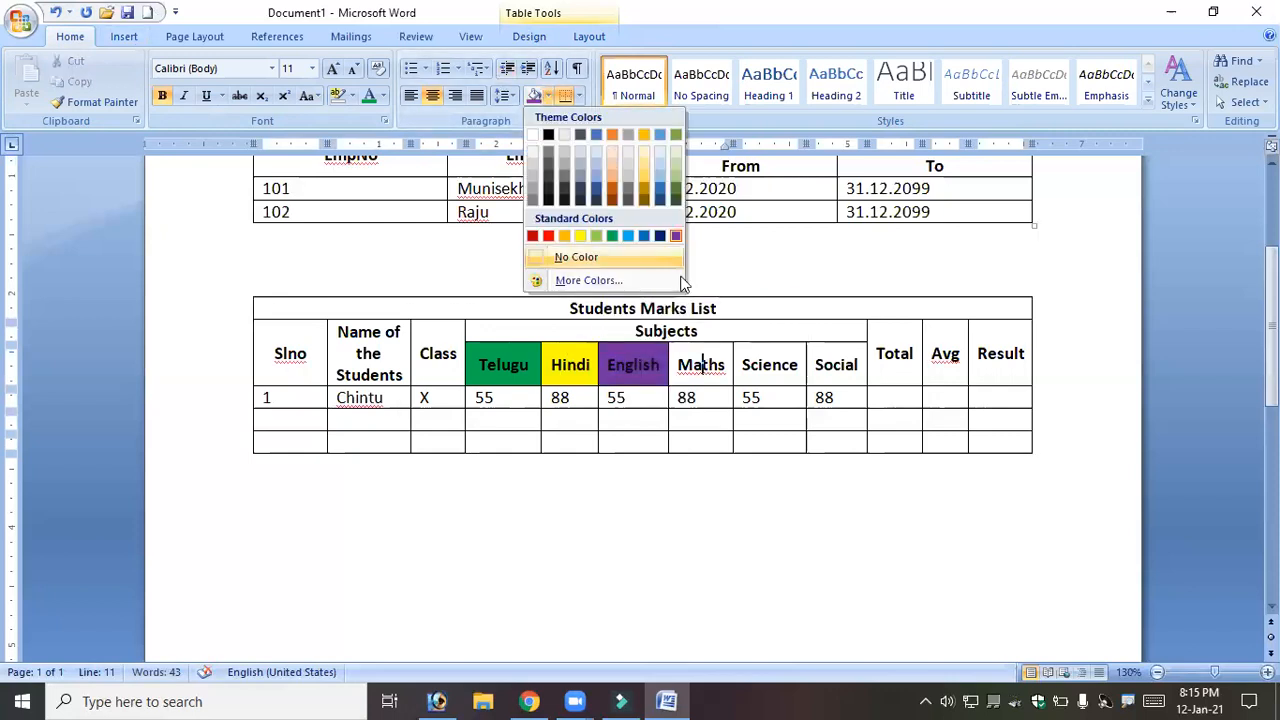
{"action": "left_click", "coordinate": [675, 197]}
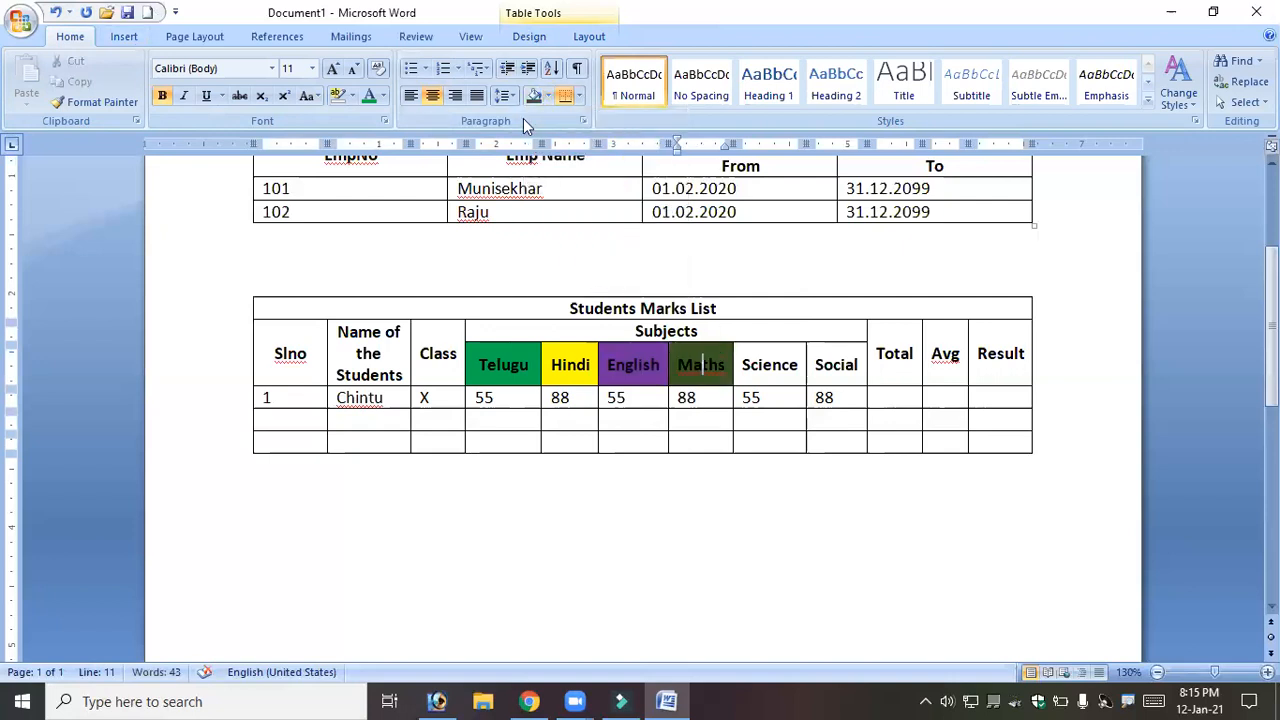
{"action": "left_click", "coordinate": [547, 93]}
{"action": "left_click", "coordinate": [538, 236]}
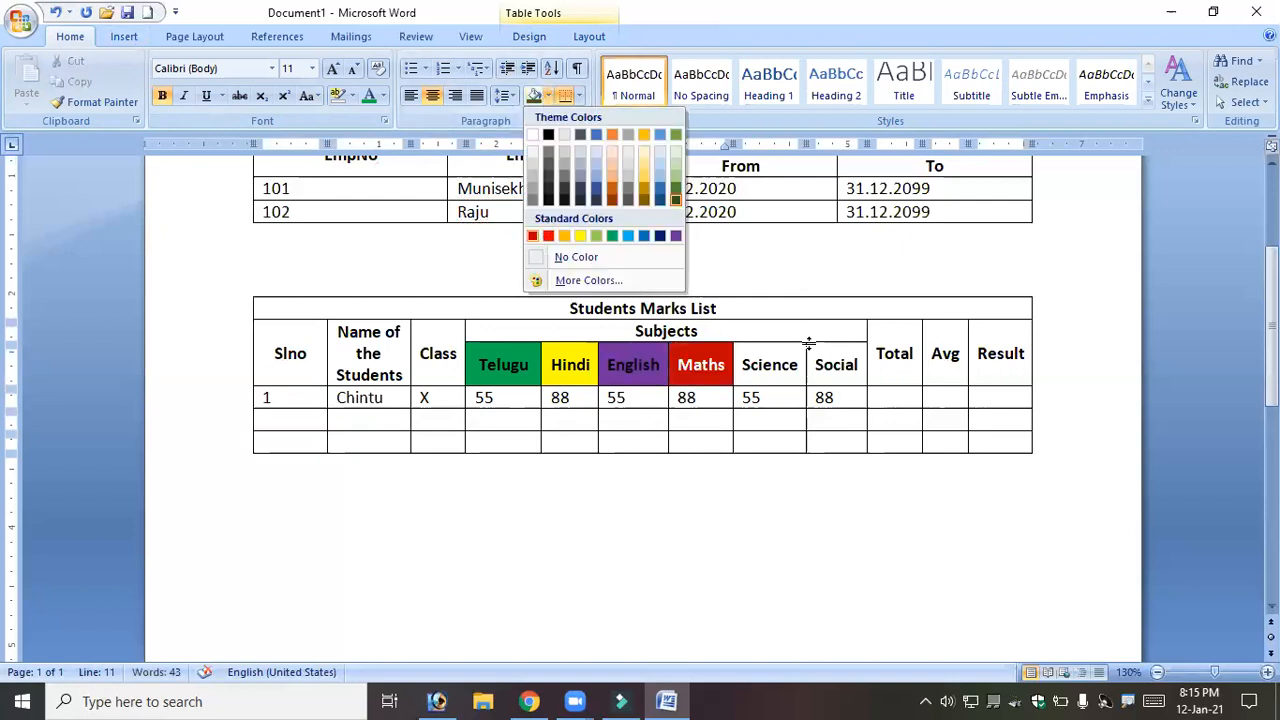
{"action": "left_click", "coordinate": [776, 362]}
{"action": "left_click", "coordinate": [547, 96]}
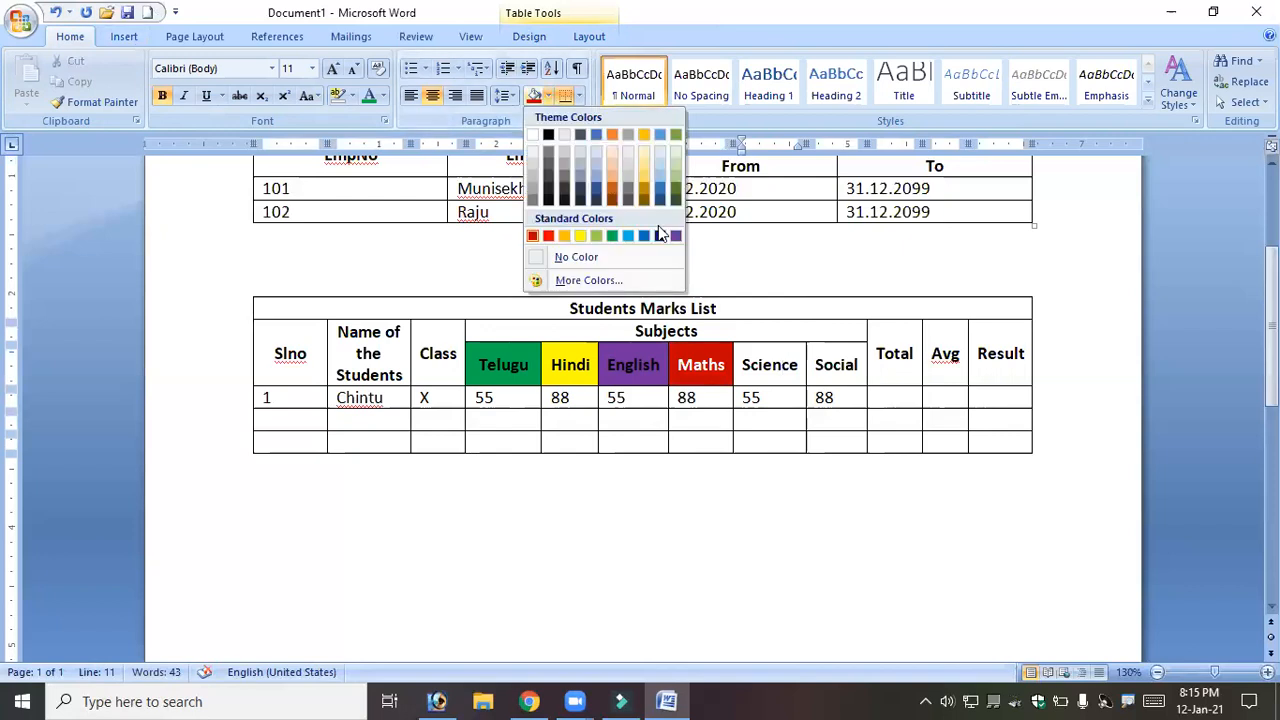
{"action": "left_click", "coordinate": [656, 191]}
{"action": "left_click", "coordinate": [834, 364]}
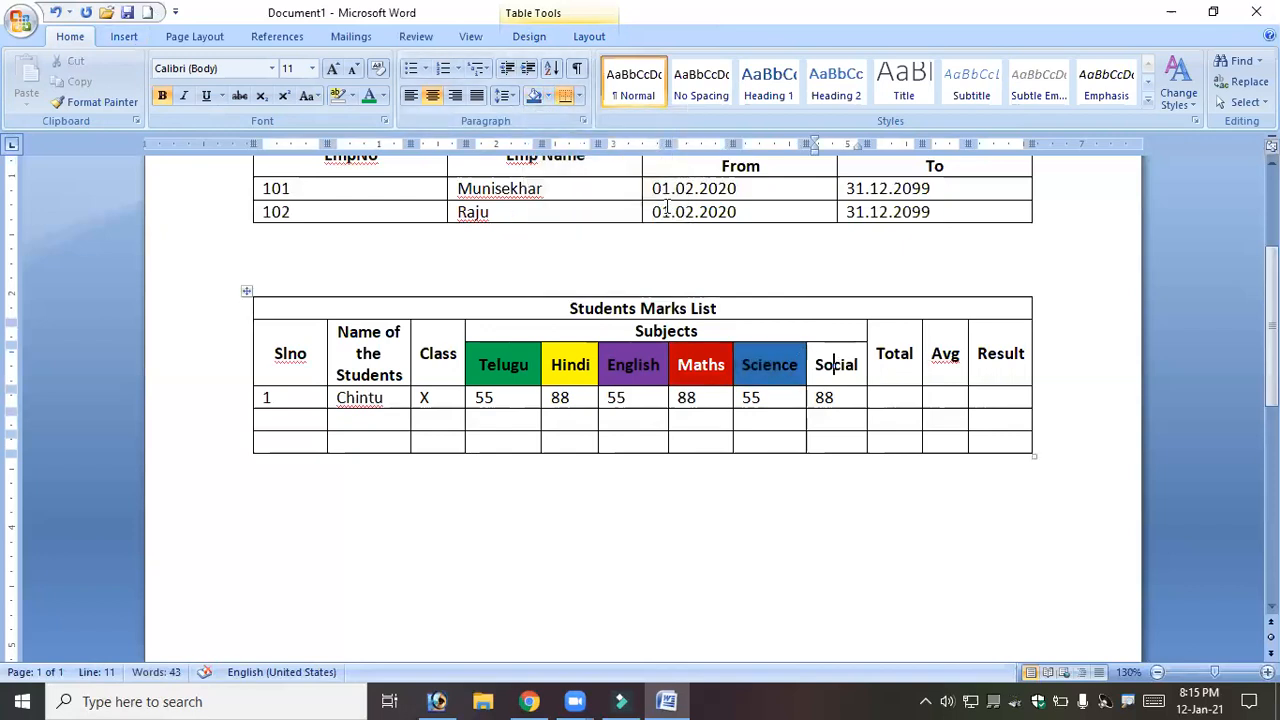
{"action": "left_click", "coordinate": [547, 96]}
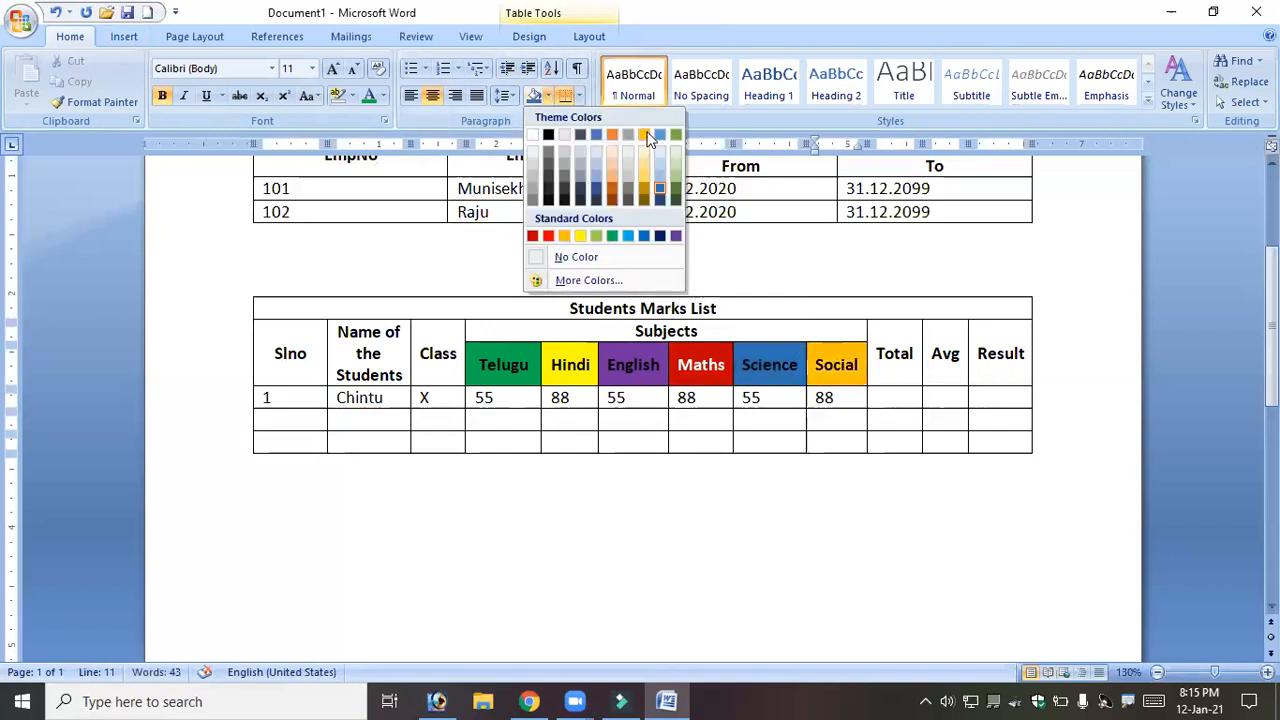
{"action": "left_click", "coordinate": [652, 160]}
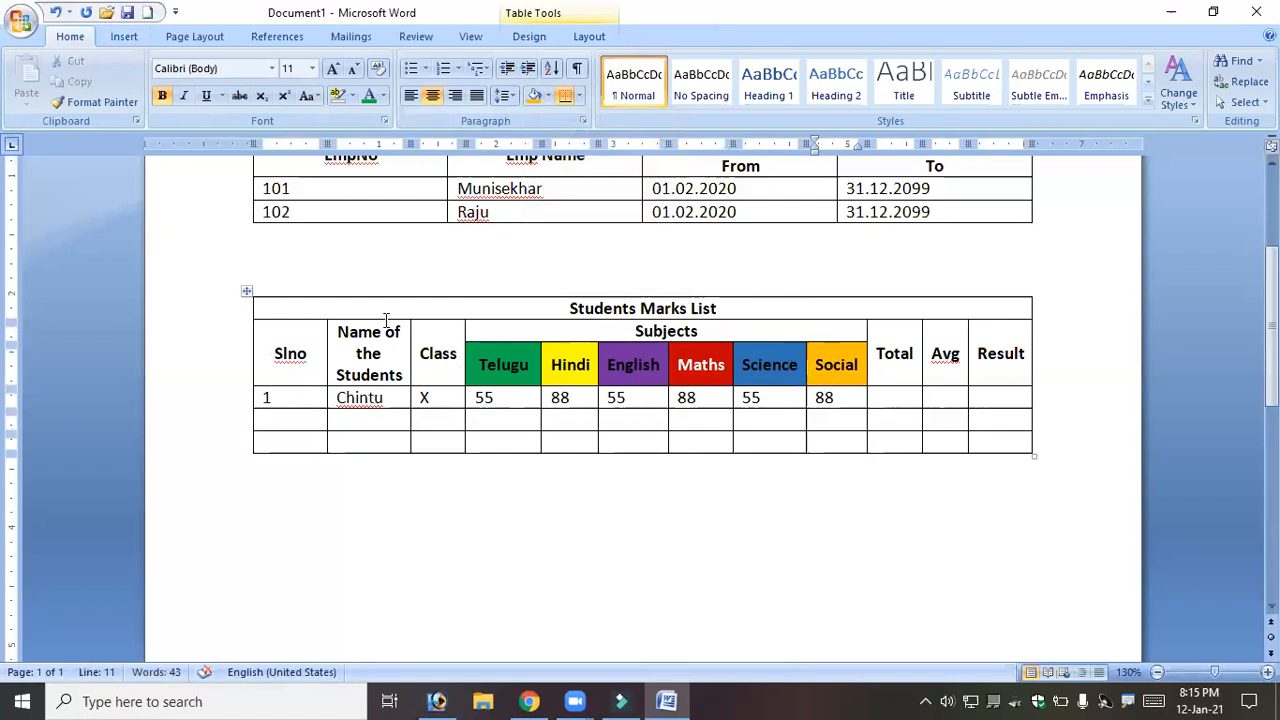
Shade the Slno heading cell dark orange, the Name of the Students cell dark blue-gray and the Class cell orange.
{"action": "left_click", "coordinate": [296, 333]}
{"action": "left_click", "coordinate": [547, 96]}
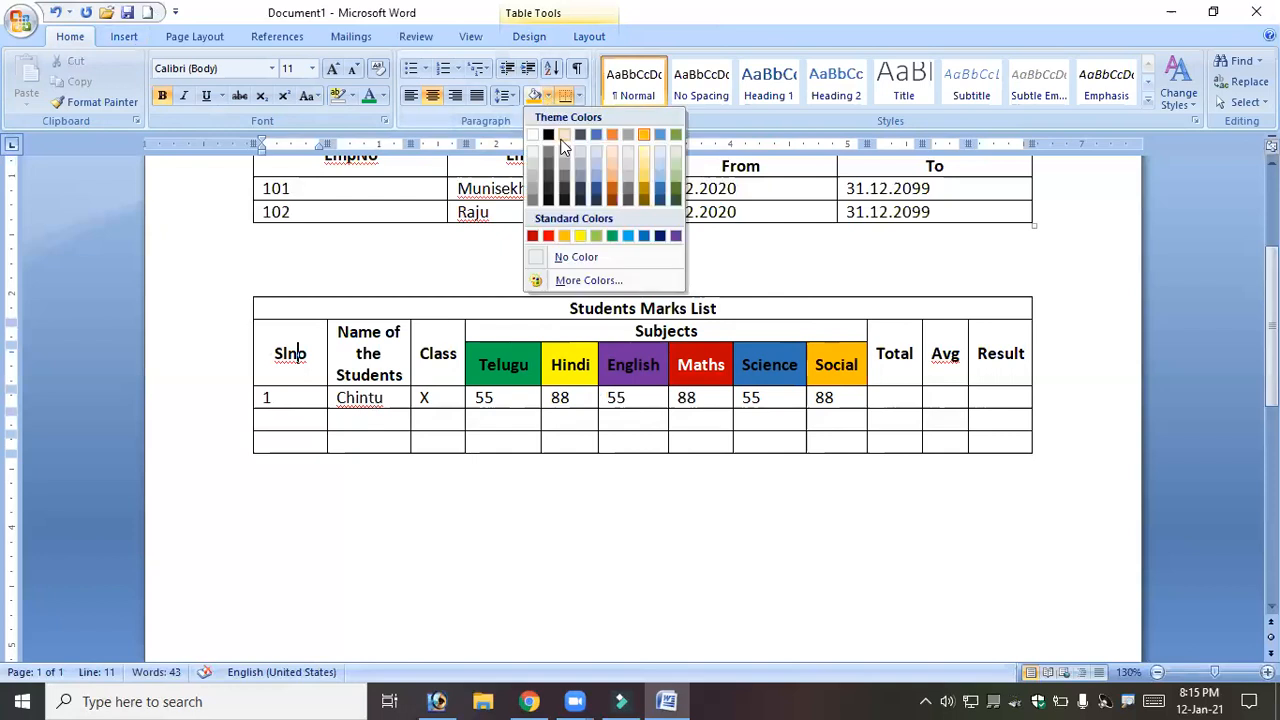
{"action": "left_click", "coordinate": [613, 195]}
{"action": "left_click", "coordinate": [380, 375]}
{"action": "left_click", "coordinate": [549, 94]}
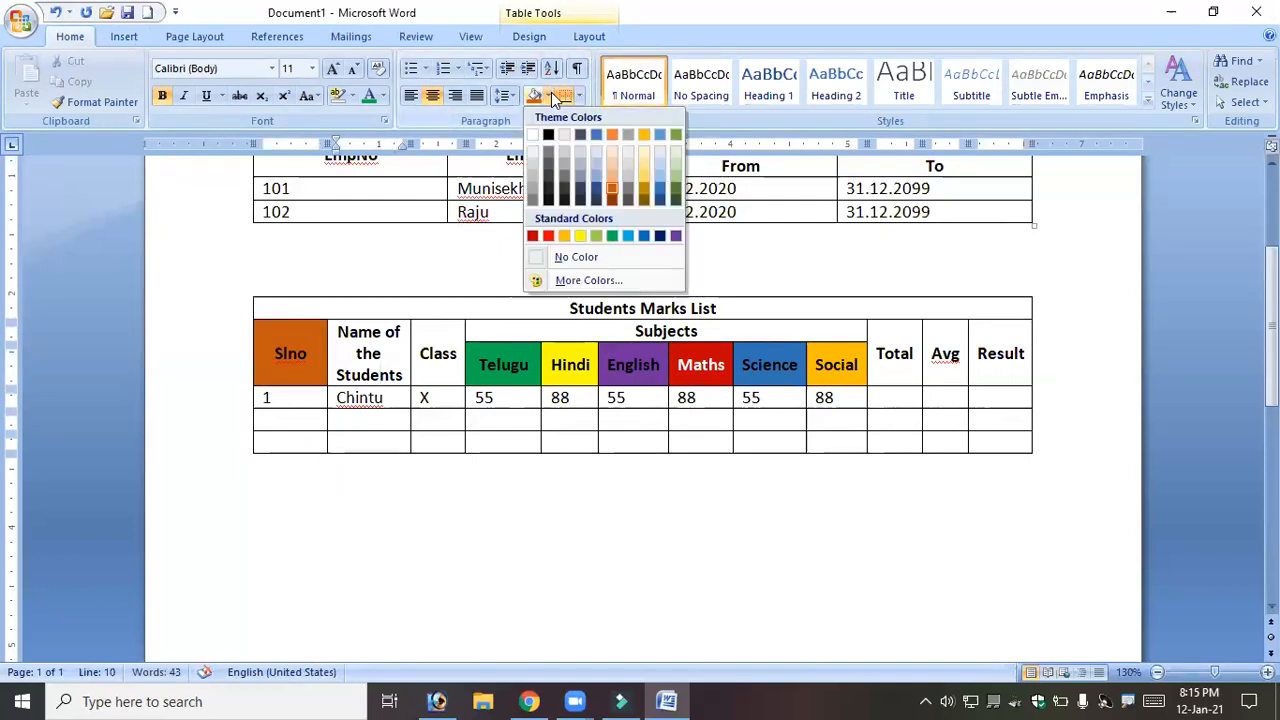
{"action": "left_click", "coordinate": [579, 198]}
{"action": "left_click", "coordinate": [438, 366]}
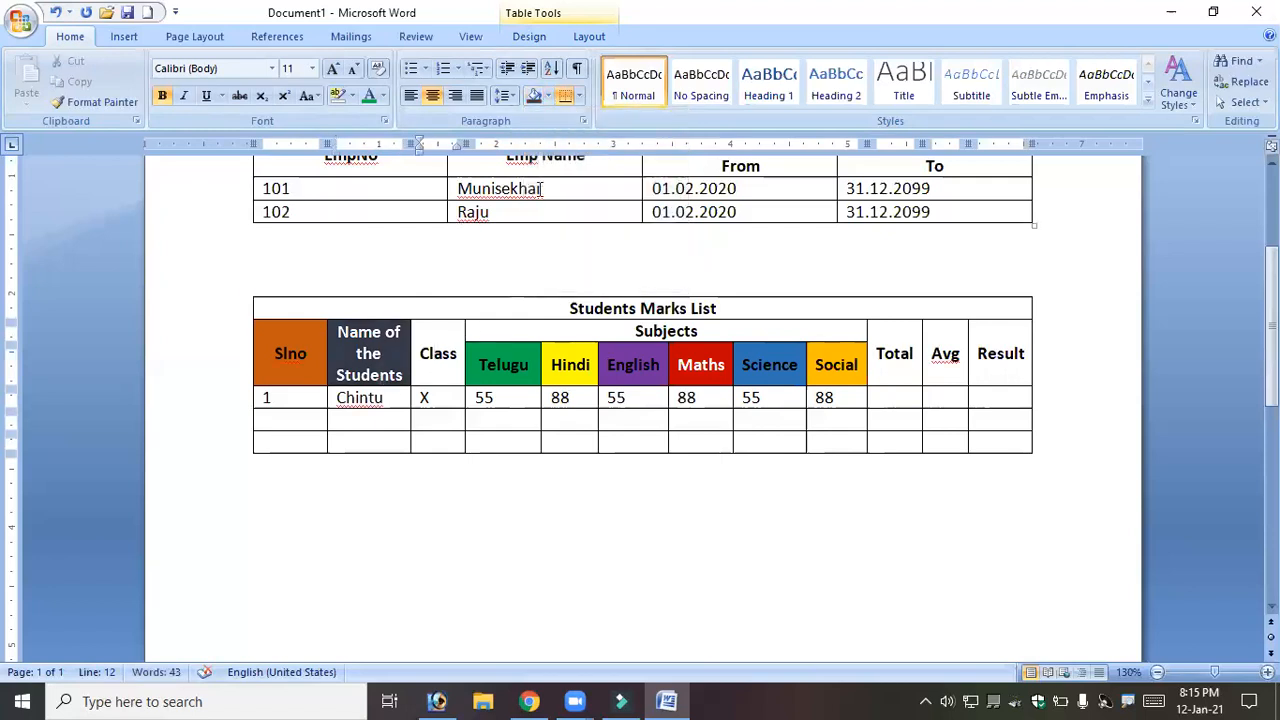
{"action": "left_click", "coordinate": [549, 94]}
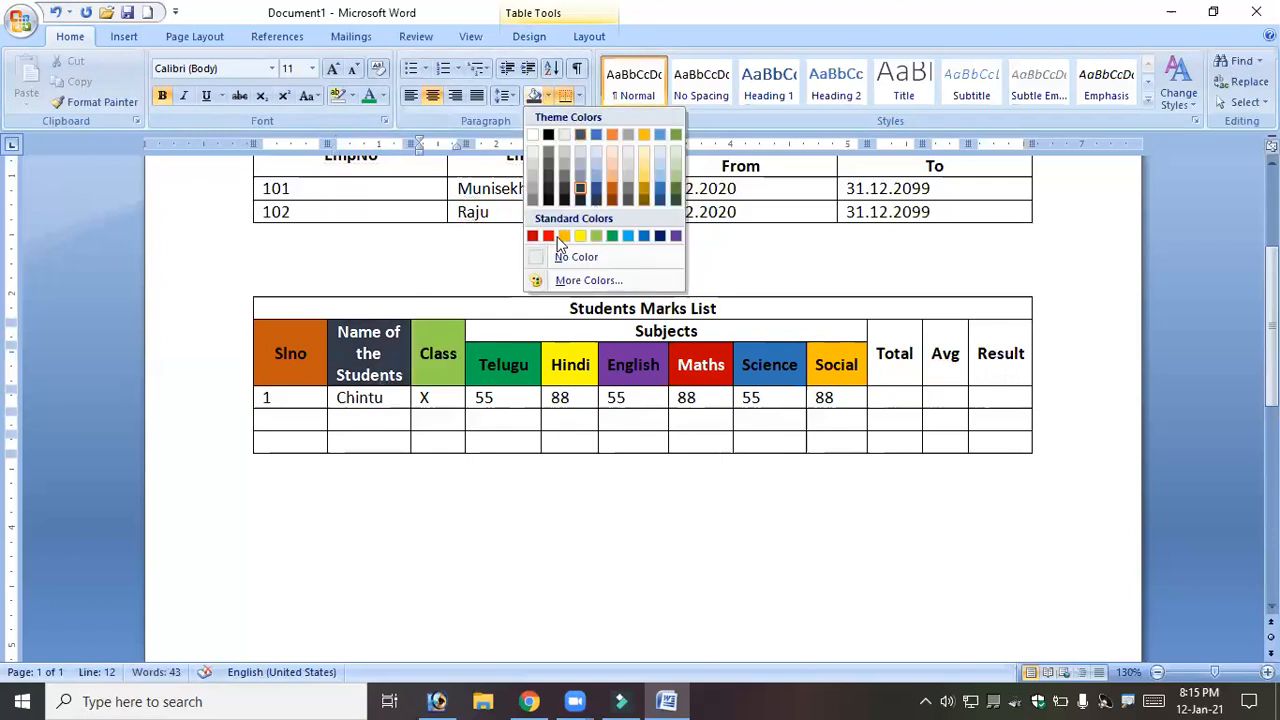
Shade the Total heading cell brown, the Avg cell gray and the Result cell blue-gray.
{"action": "left_click", "coordinate": [865, 336]}
{"action": "left_click", "coordinate": [880, 353]}
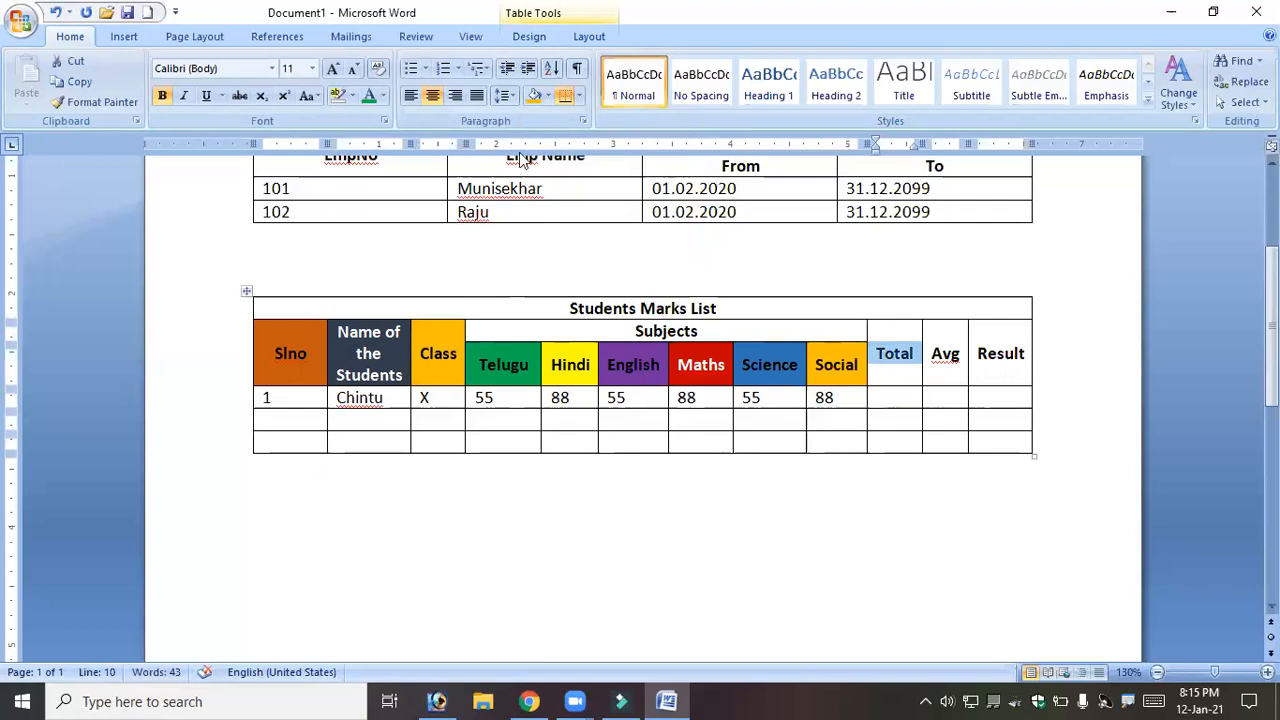
{"action": "left_click", "coordinate": [548, 95]}
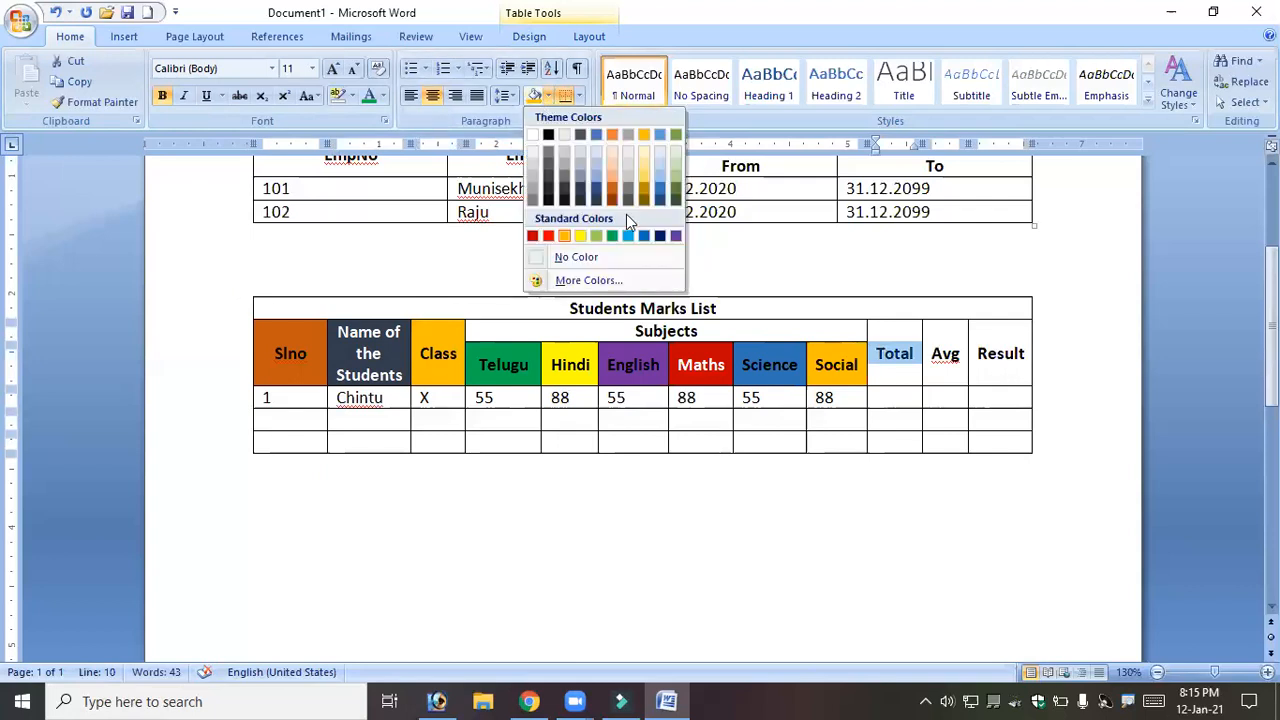
{"action": "left_click", "coordinate": [611, 197]}
{"action": "left_click", "coordinate": [946, 345]}
{"action": "left_click", "coordinate": [534, 95]}
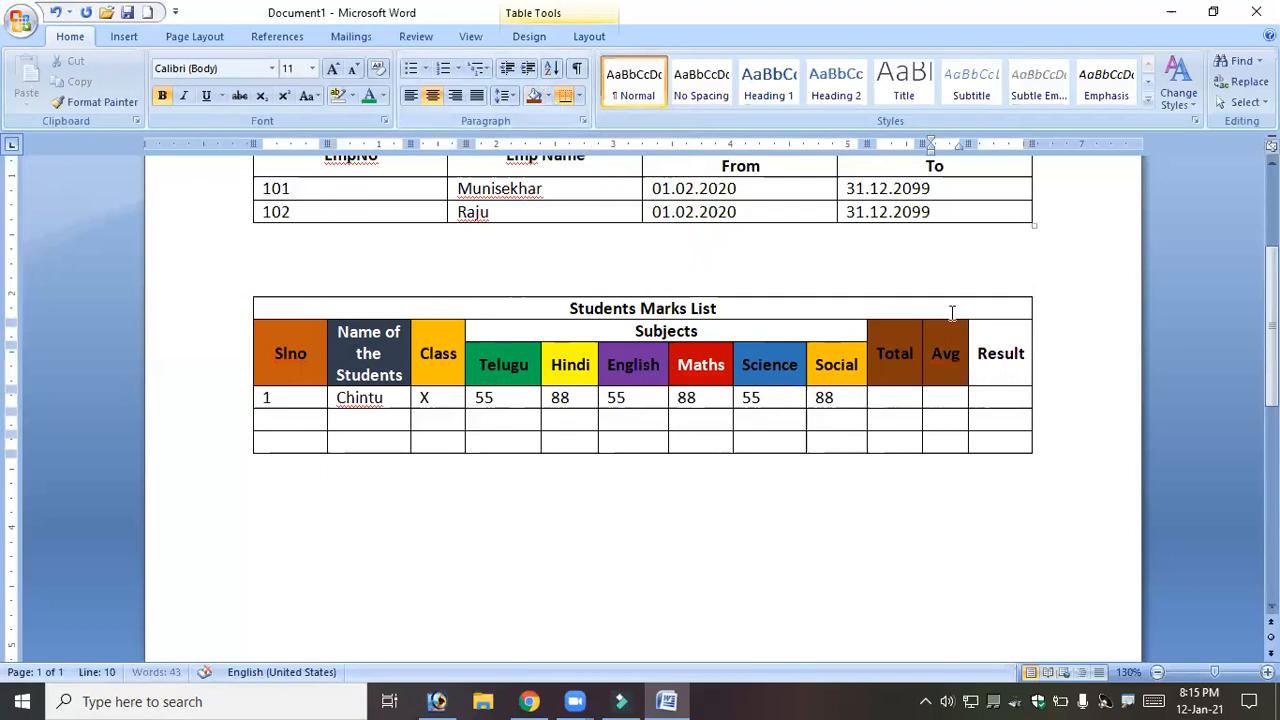
{"action": "left_click", "coordinate": [548, 96]}
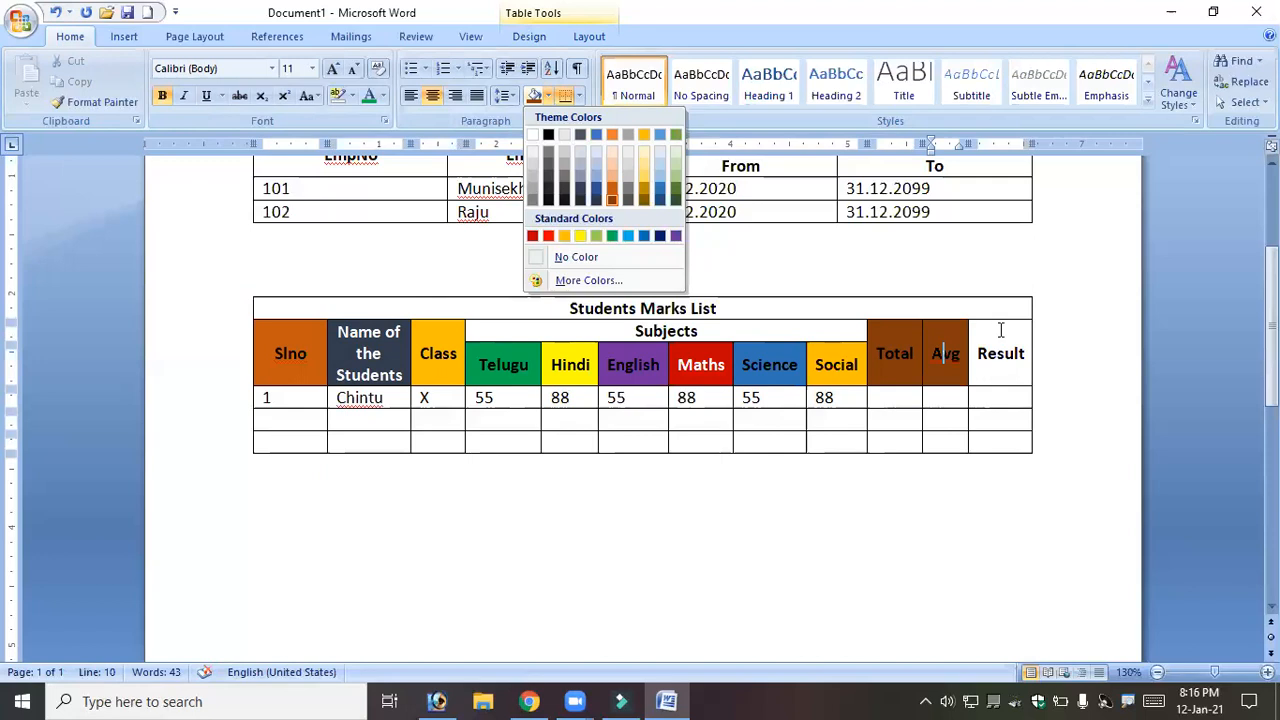
{"action": "left_click", "coordinate": [943, 350]}
{"action": "left_click", "coordinate": [549, 96]}
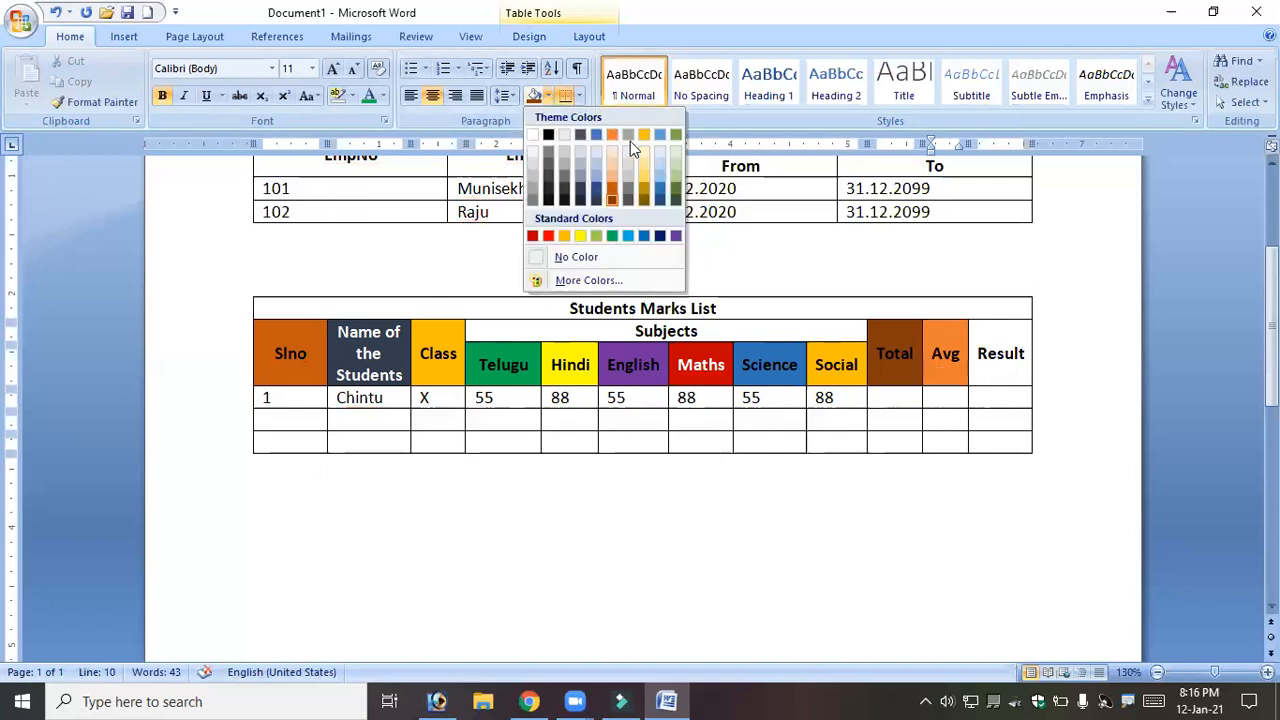
{"action": "left_click", "coordinate": [630, 135]}
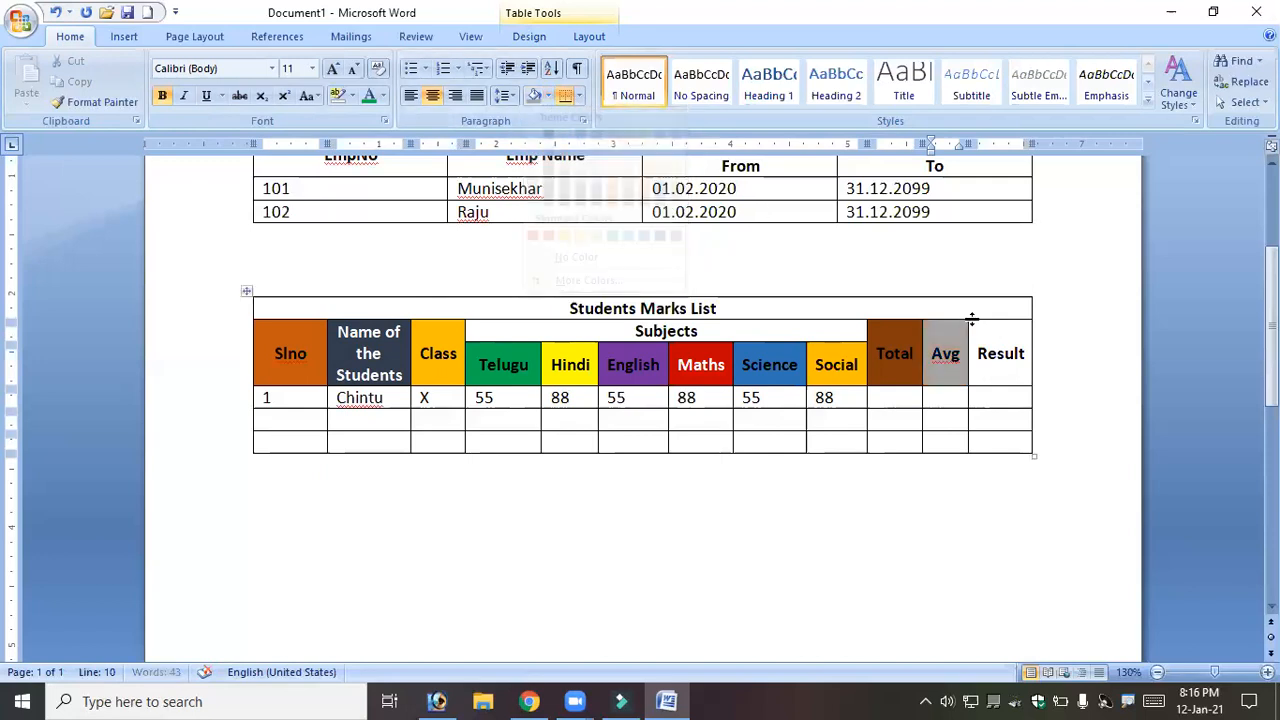
{"action": "left_click", "coordinate": [548, 96]}
{"action": "left_click", "coordinate": [581, 140]}
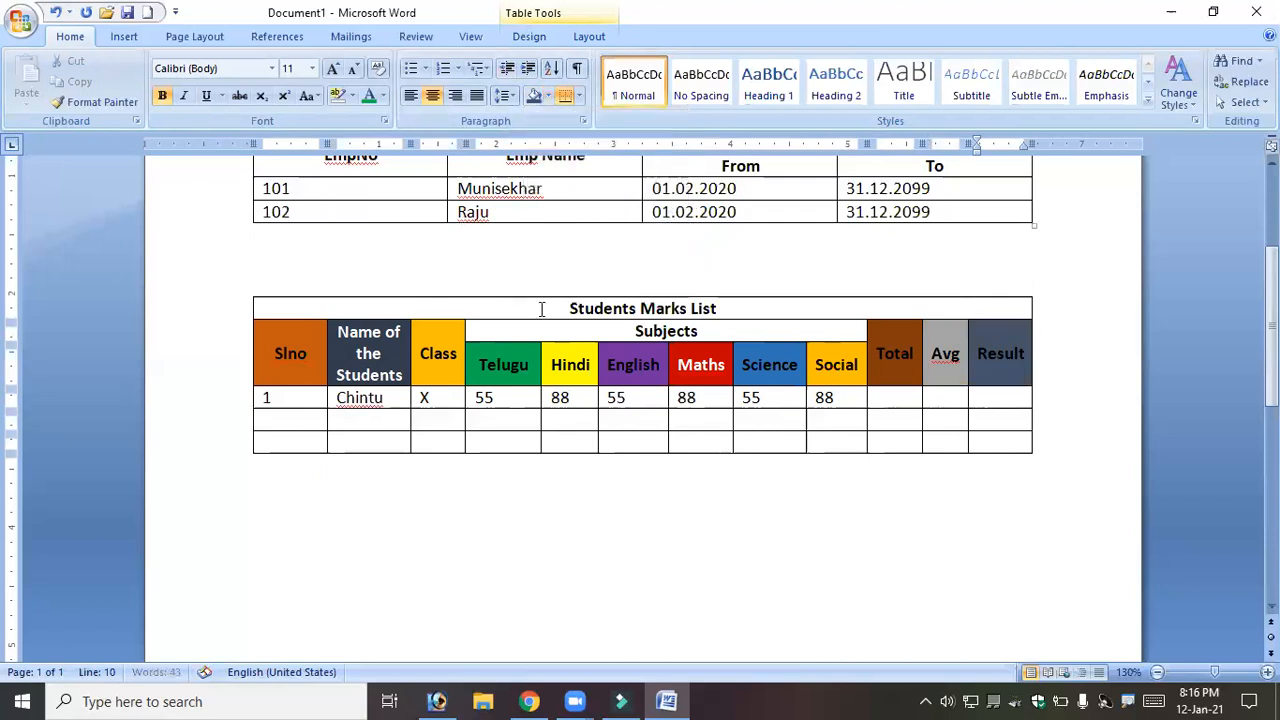
Shade the merged Subjects heading cell light green.
{"action": "left_click", "coordinate": [597, 331]}
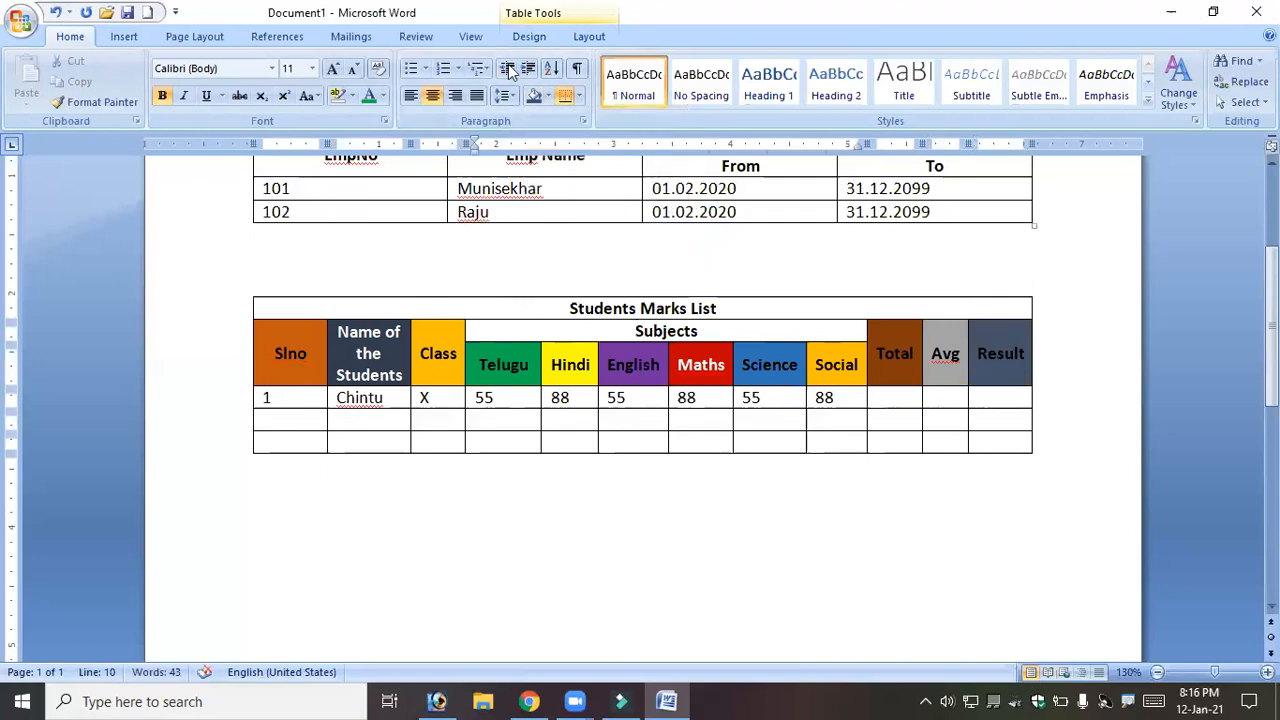
{"action": "left_click", "coordinate": [548, 96]}
{"action": "left_click", "coordinate": [596, 238]}
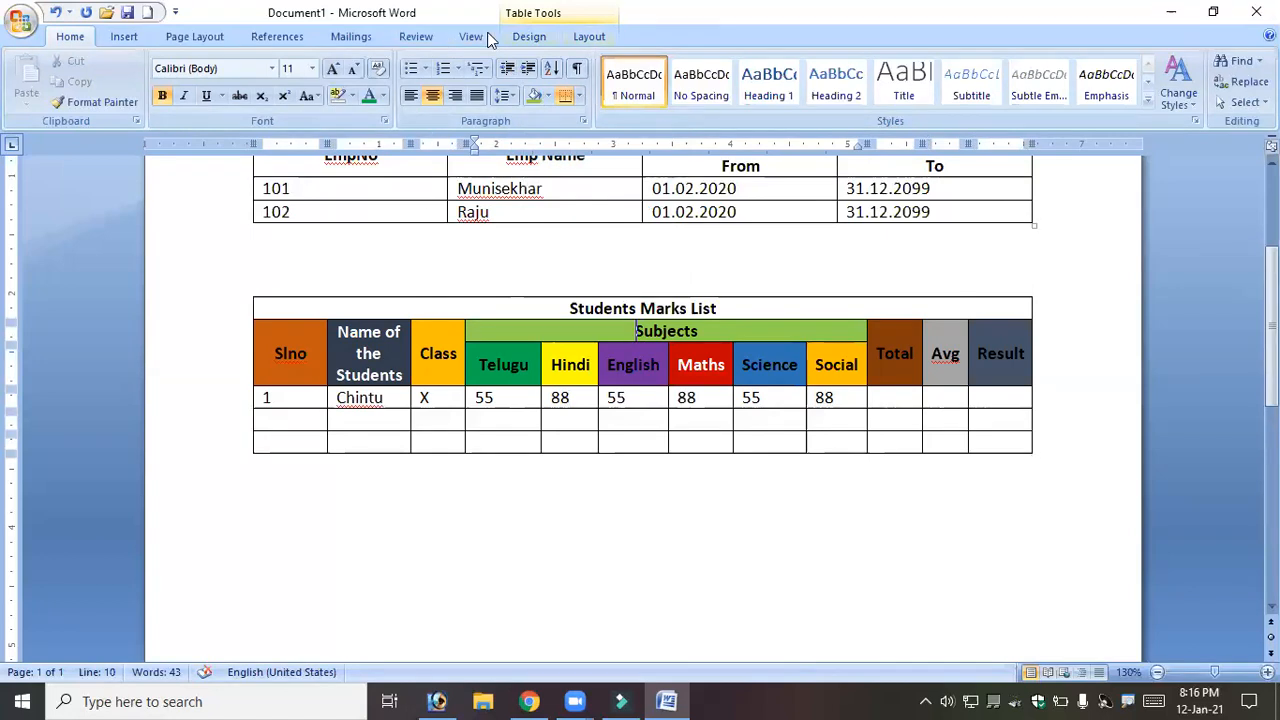
{"action": "left_click", "coordinate": [589, 36]}
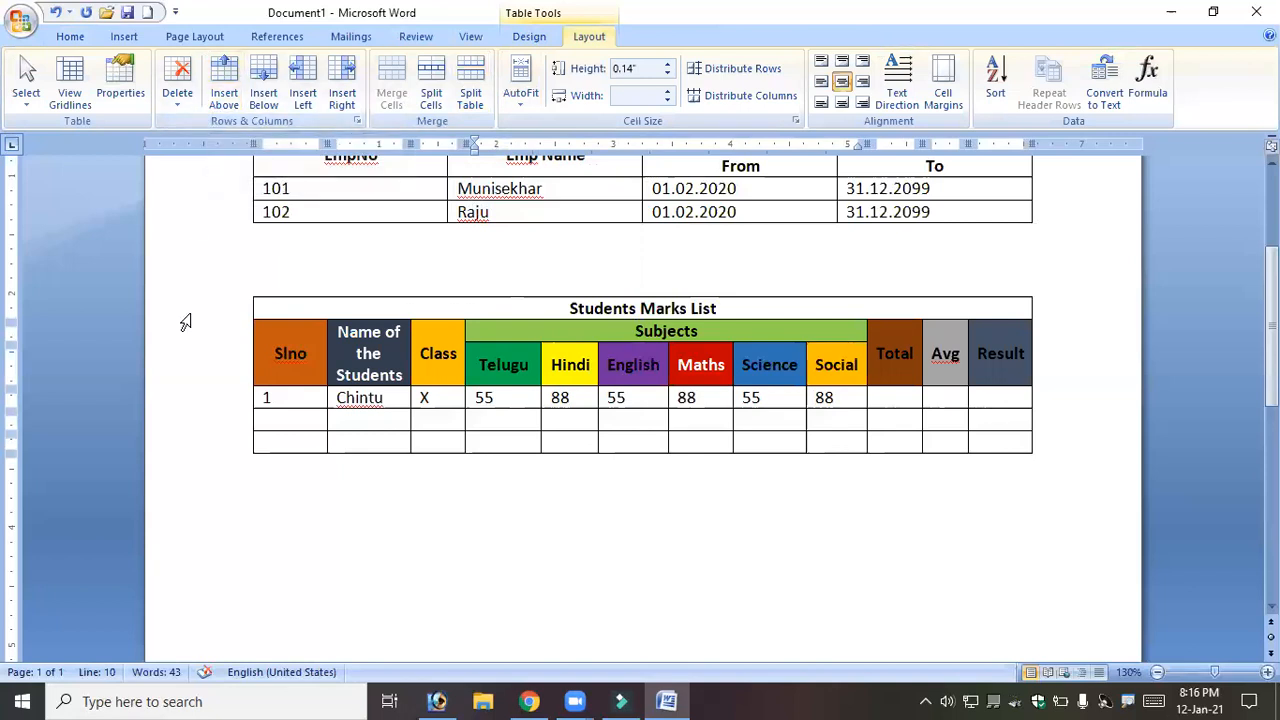
{"action": "left_click", "coordinate": [635, 418]}
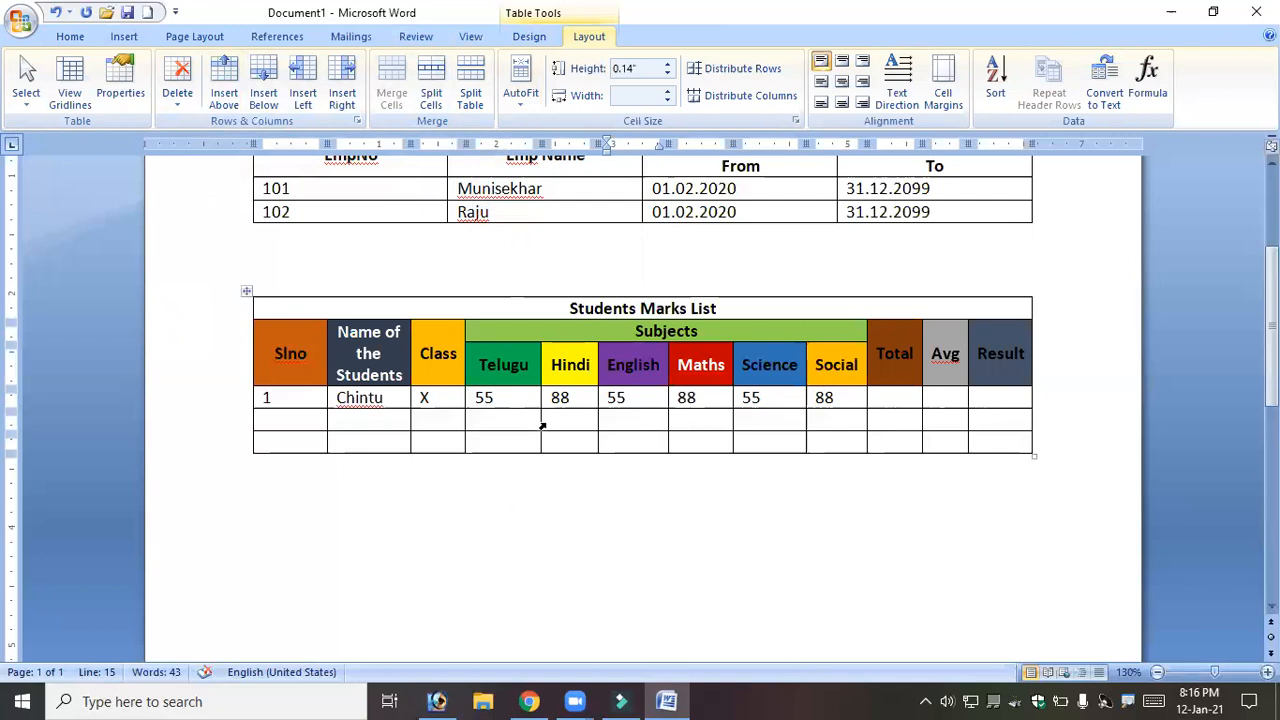
{"action": "scroll", "coordinate": [763, 428], "scroll_direction": "up", "scroll_amount": 1}
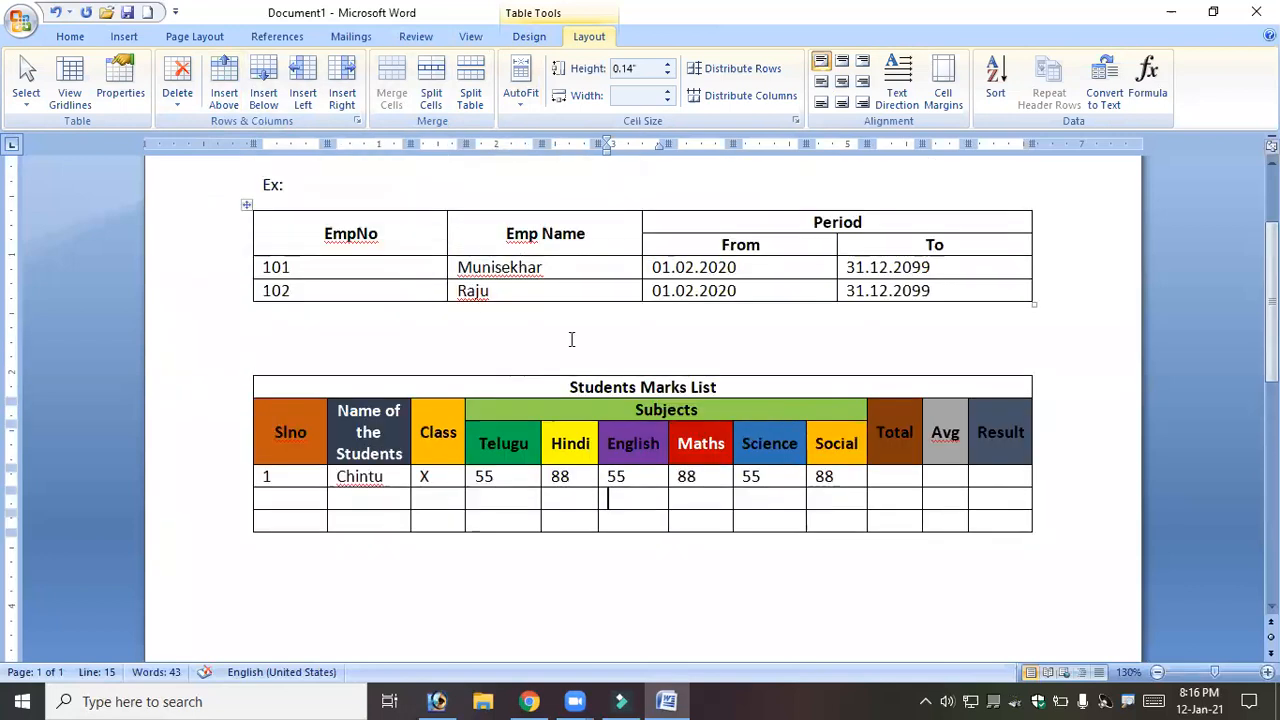